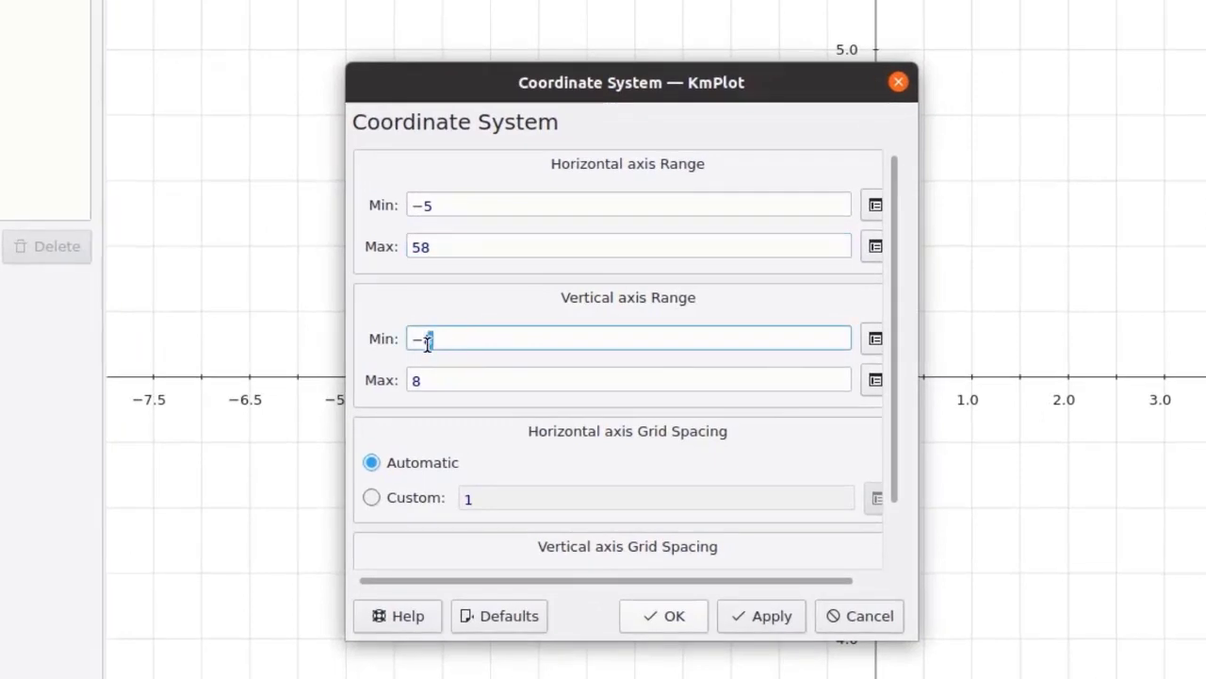
Set the vertical axis range from a minimum of −10 to a maximum of 10.
{"action": "type", "text": "10"}
{"action": "left_click", "coordinate": [429, 376]}
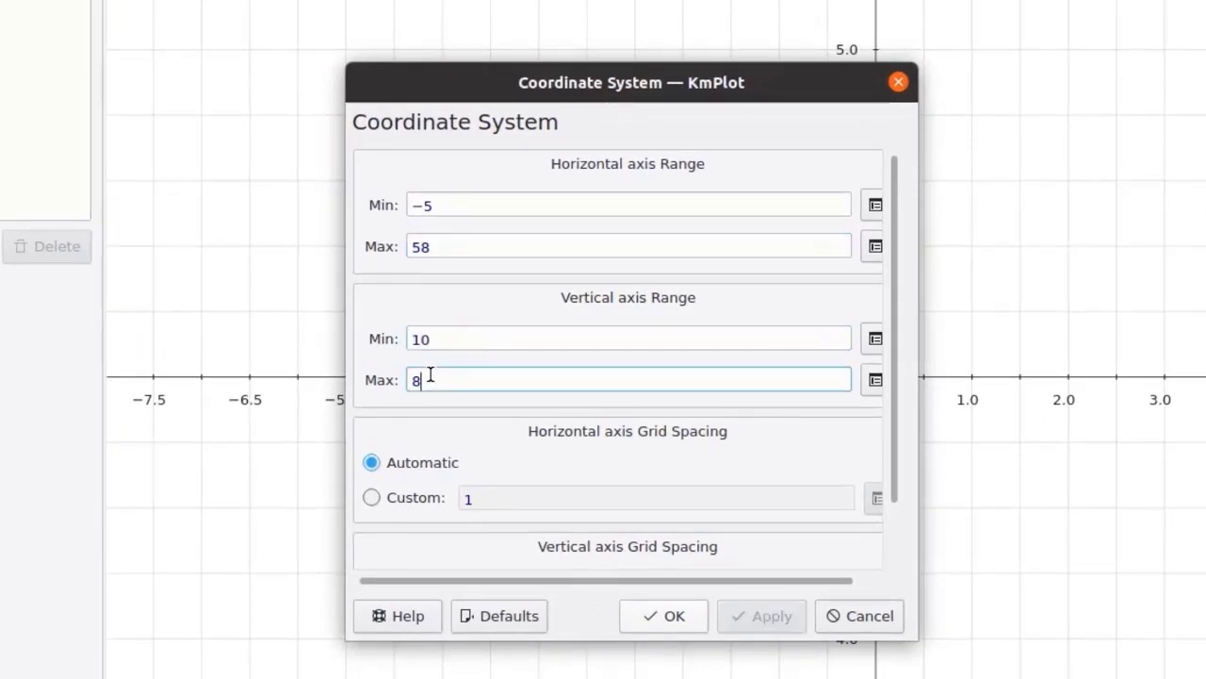
{"action": "left_click", "coordinate": [421, 341]}
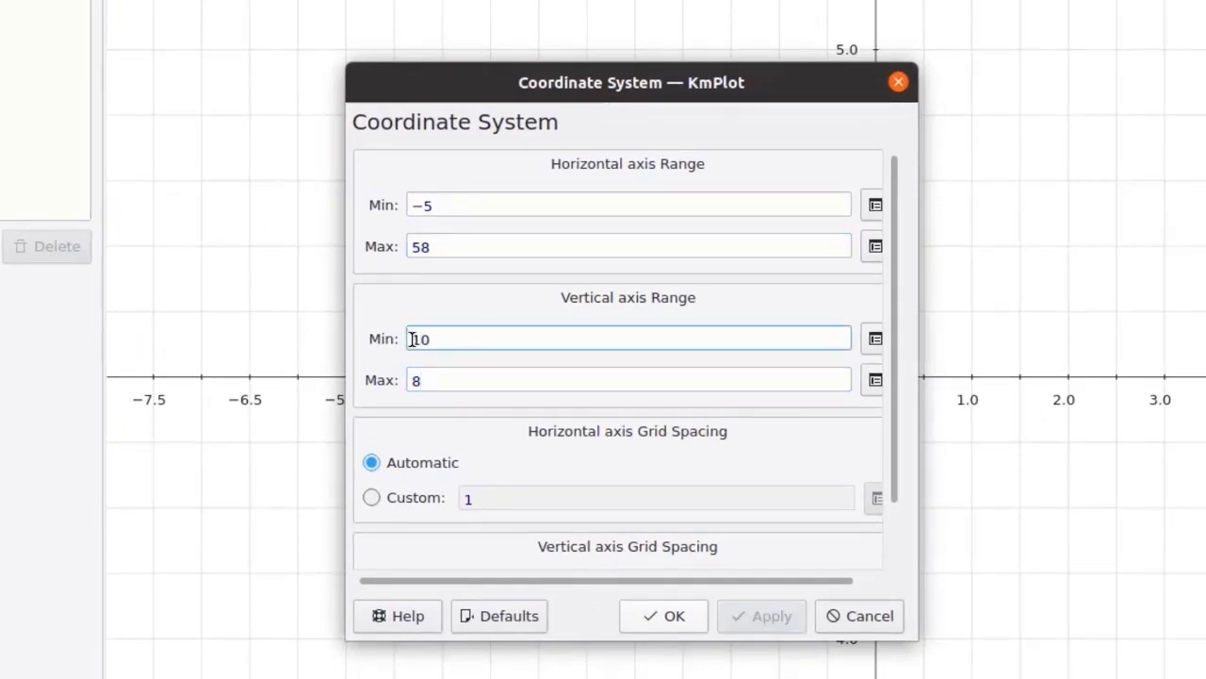
{"action": "type", "text": "-"}
{"action": "left_click", "coordinate": [419, 379]}
{"action": "double_click", "coordinate": [419, 379]}
{"action": "type", "text": "10"}
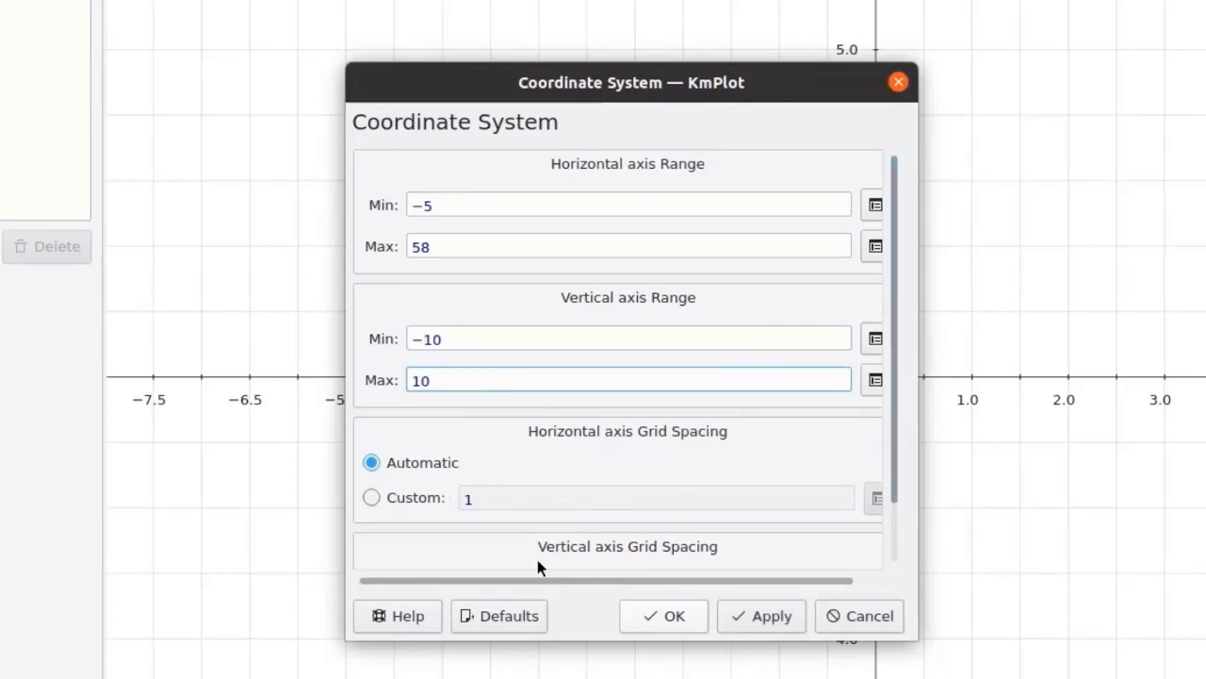
Select custom horizontal grid spacing and inspect the equation editor for the spacing, both horizontal limits and the vertical minimum.
{"action": "left_click", "coordinate": [420, 503]}
{"action": "left_click", "coordinate": [877, 499]}
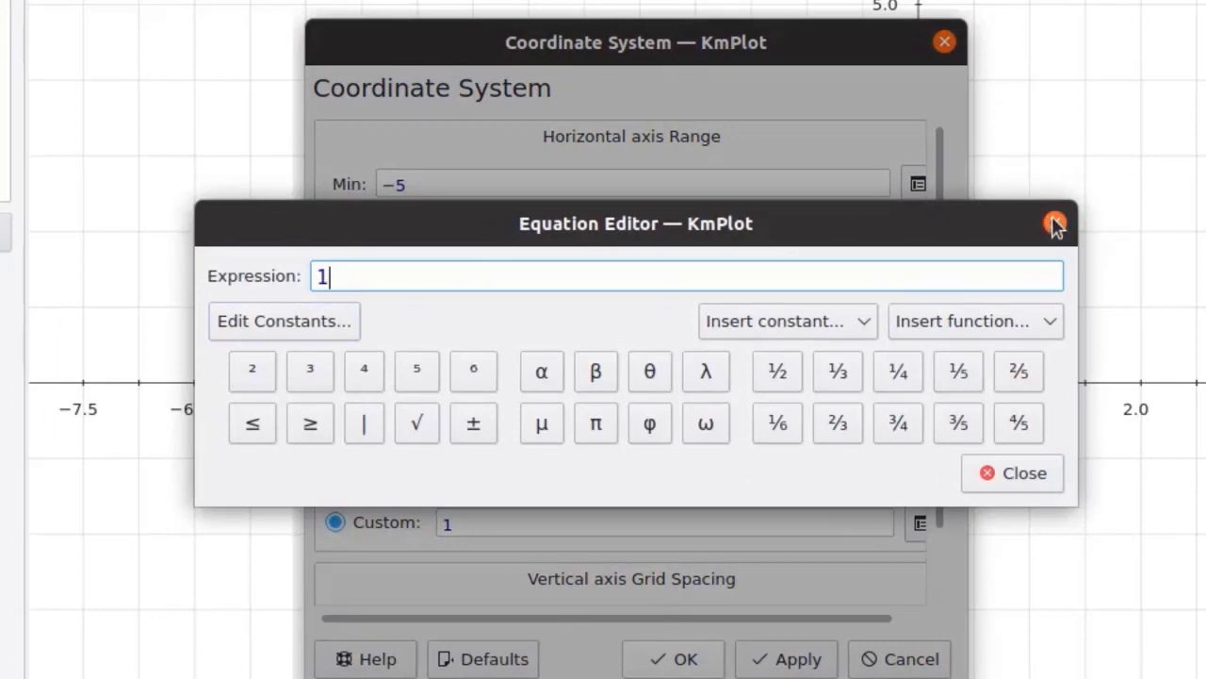
{"action": "left_click", "coordinate": [1054, 224]}
{"action": "left_click", "coordinate": [918, 186]}
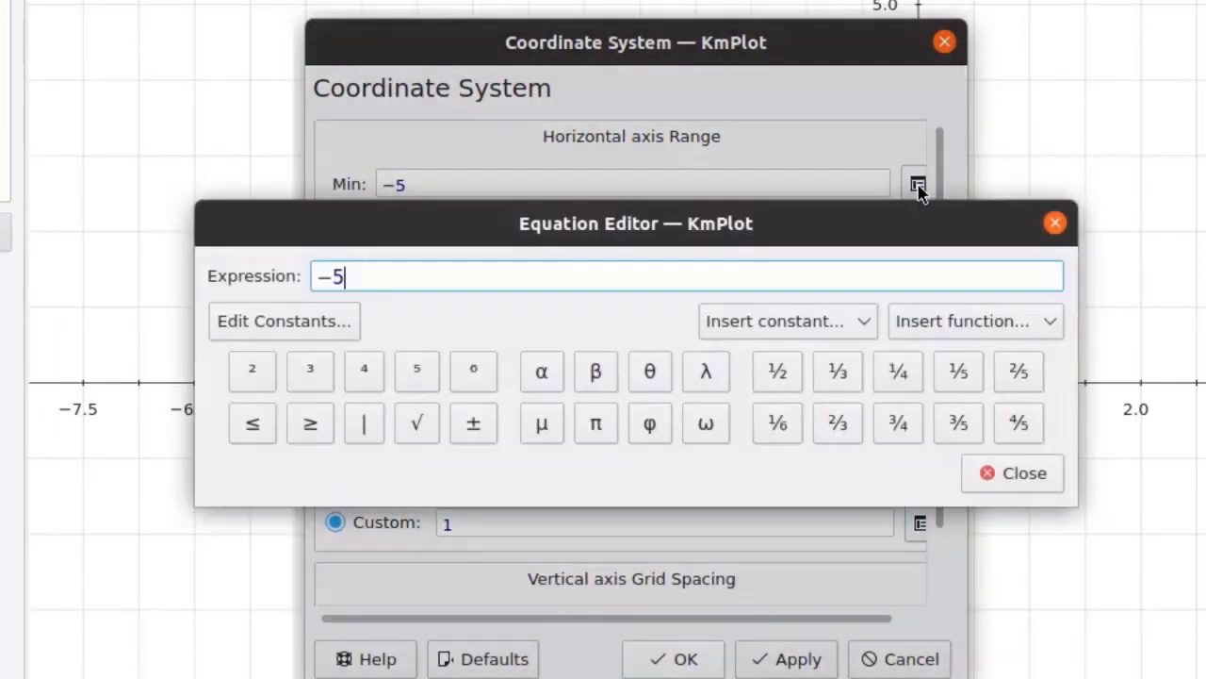
{"action": "left_click", "coordinate": [1057, 222]}
{"action": "left_click", "coordinate": [918, 232]}
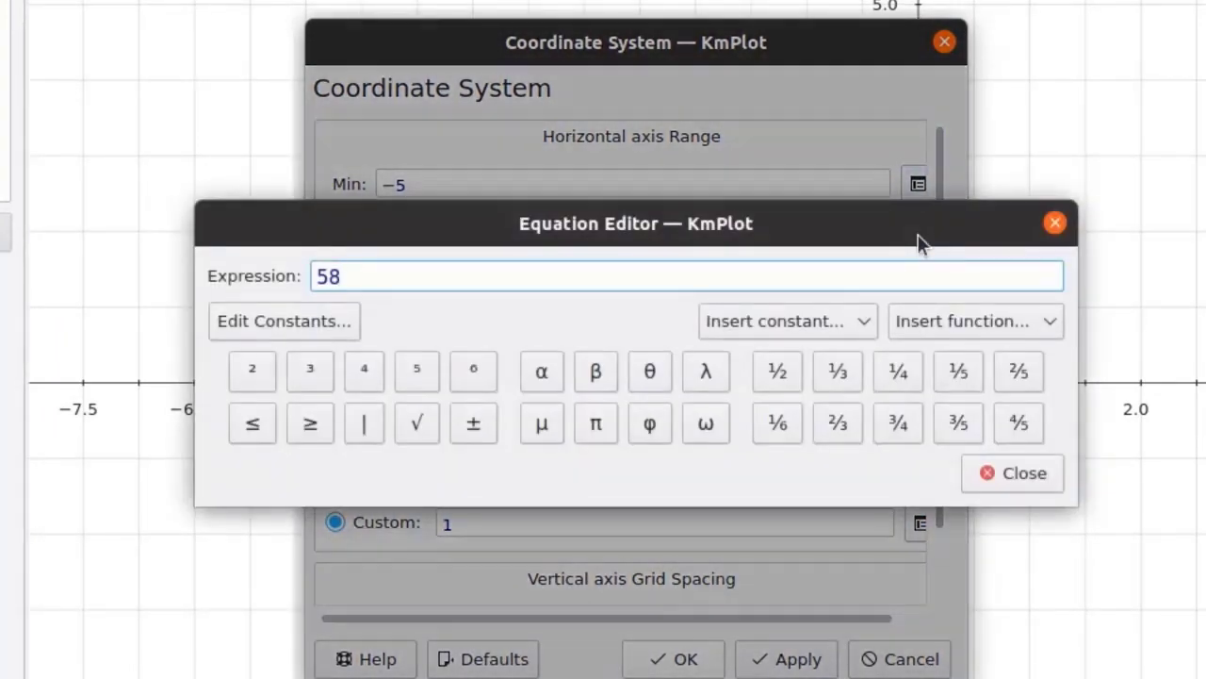
{"action": "left_click", "coordinate": [1055, 223]}
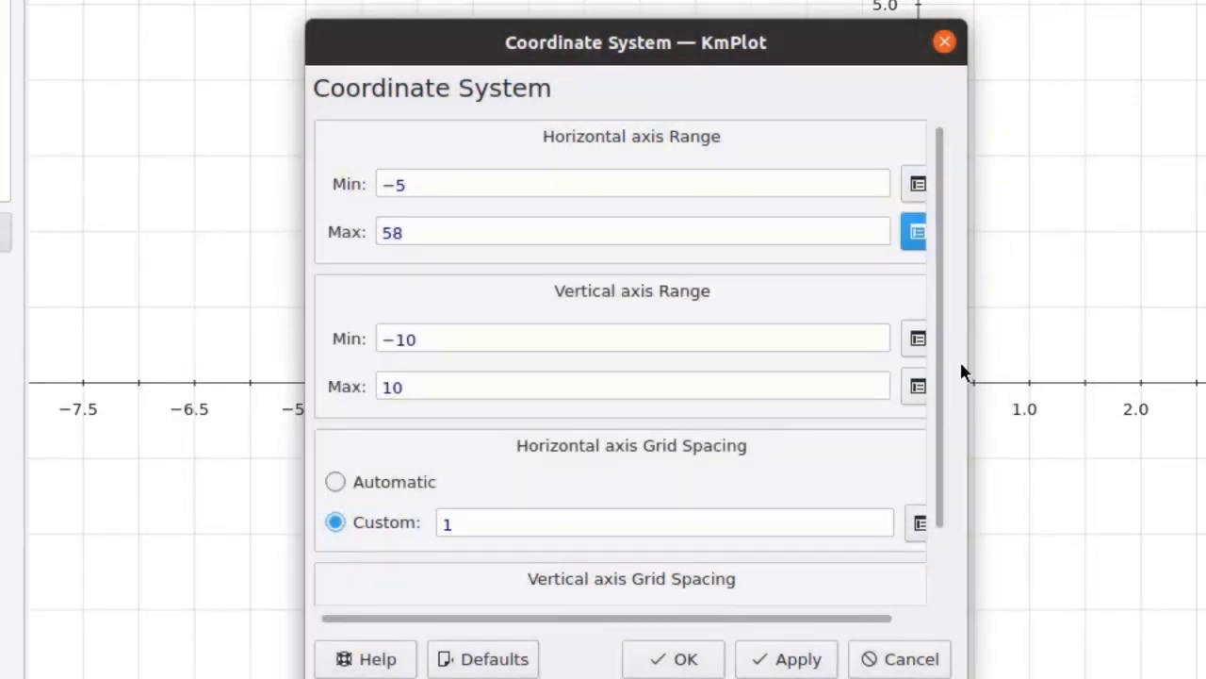
{"action": "left_click", "coordinate": [917, 341]}
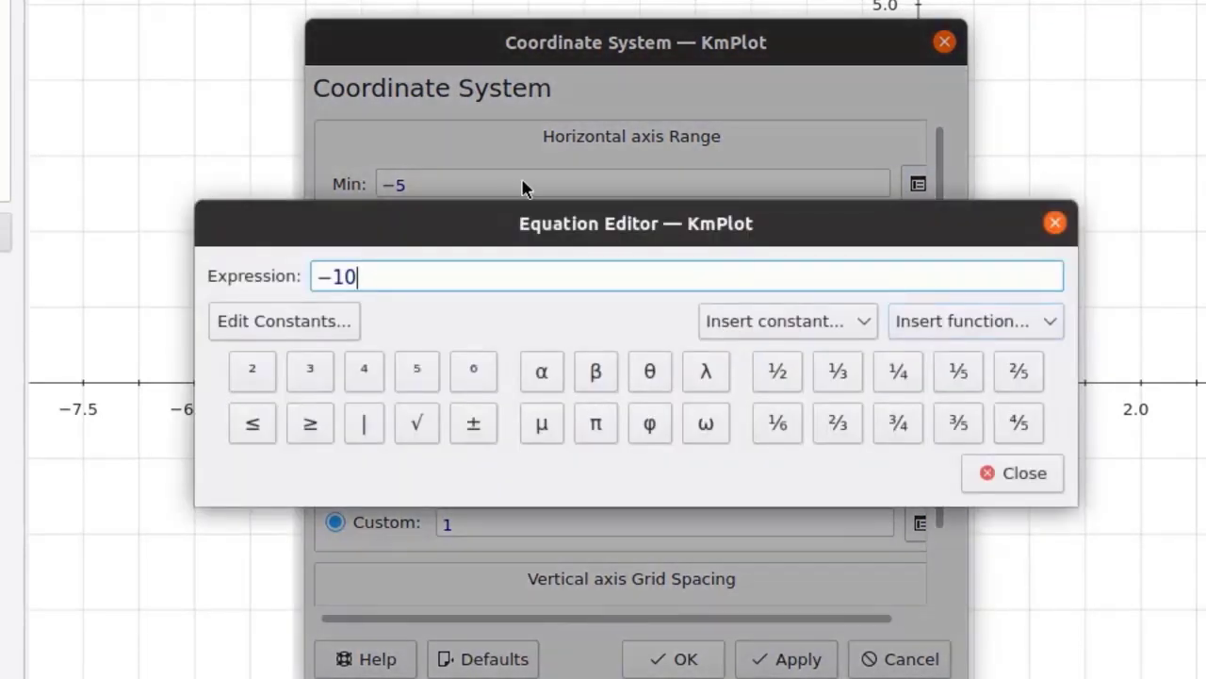
{"action": "left_click", "coordinate": [1055, 223]}
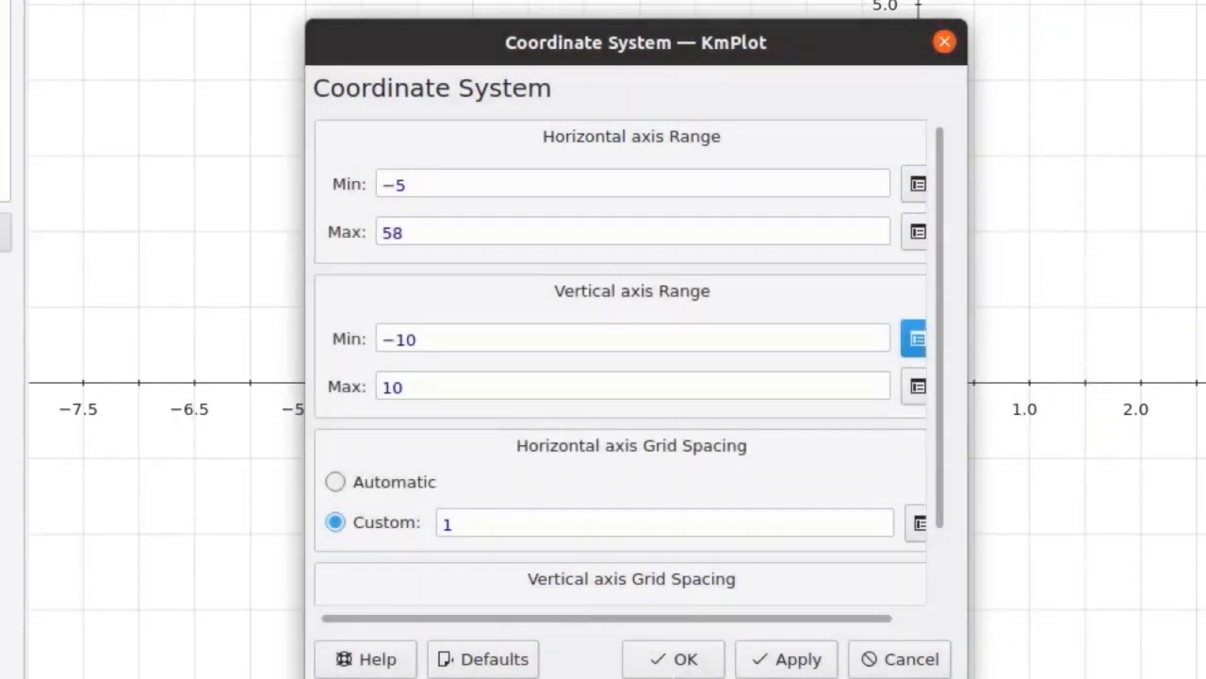
Set the horizontal axis grid spacing to automatic, apply the coordinate system settings and close the dialog.
{"action": "left_click", "coordinate": [391, 481]}
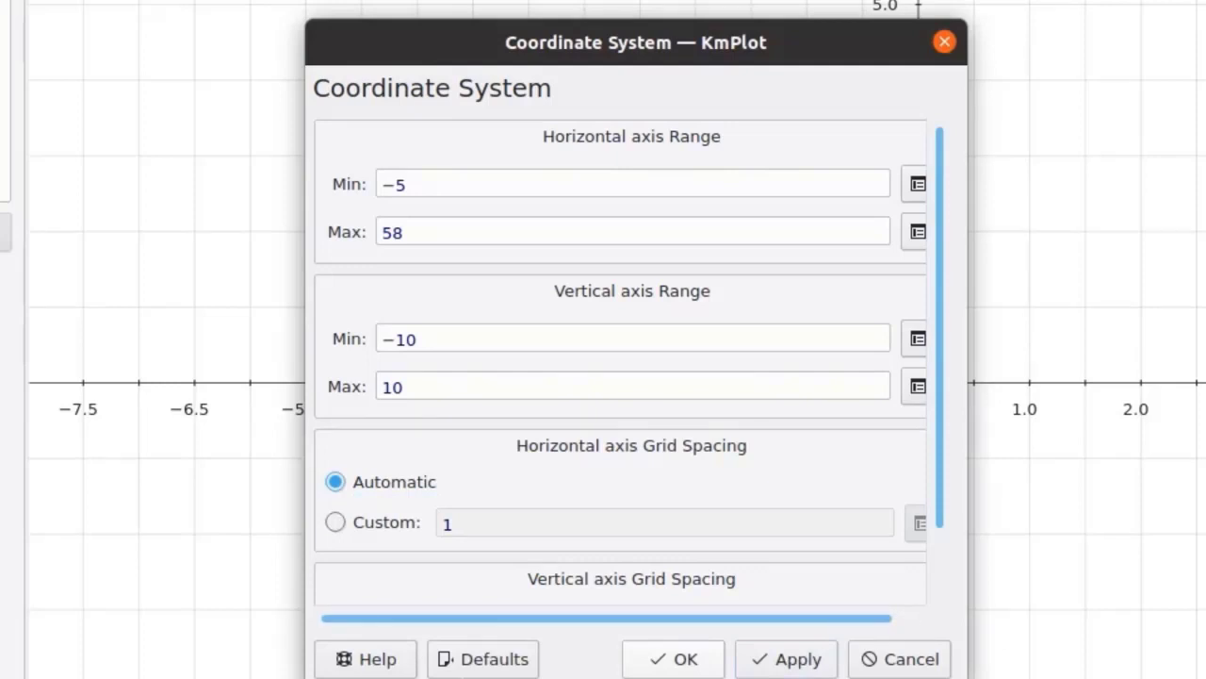
{"action": "left_click", "coordinate": [787, 659]}
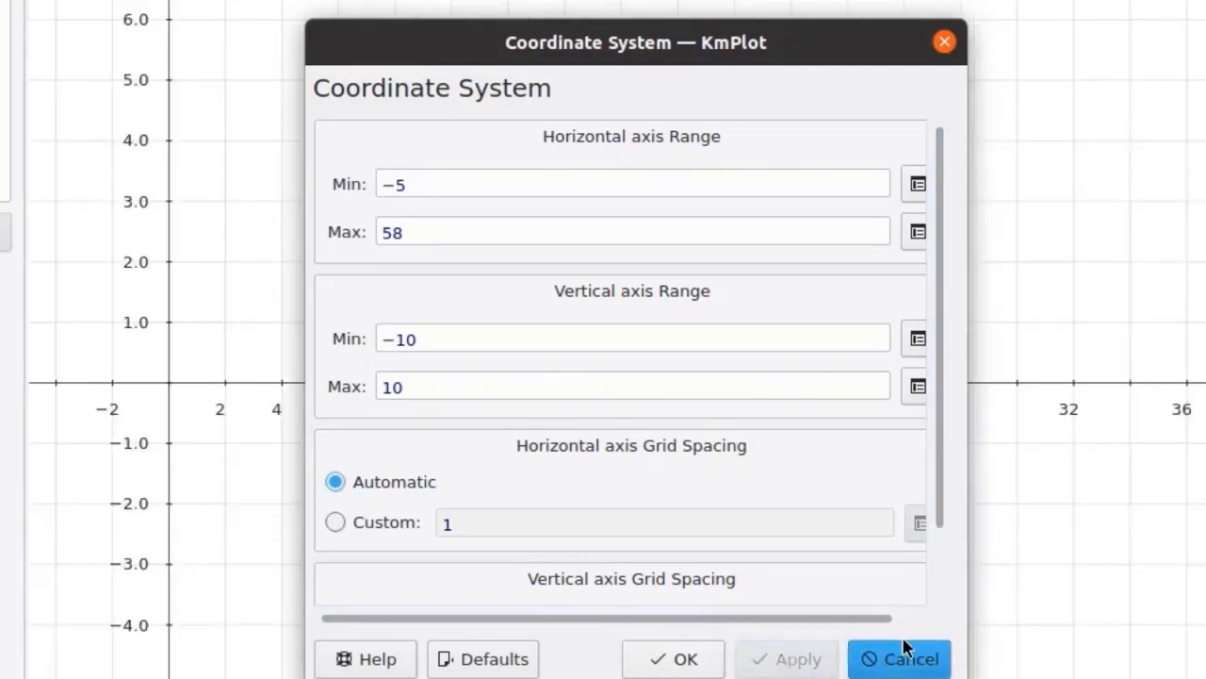
{"action": "left_click", "coordinate": [944, 42]}
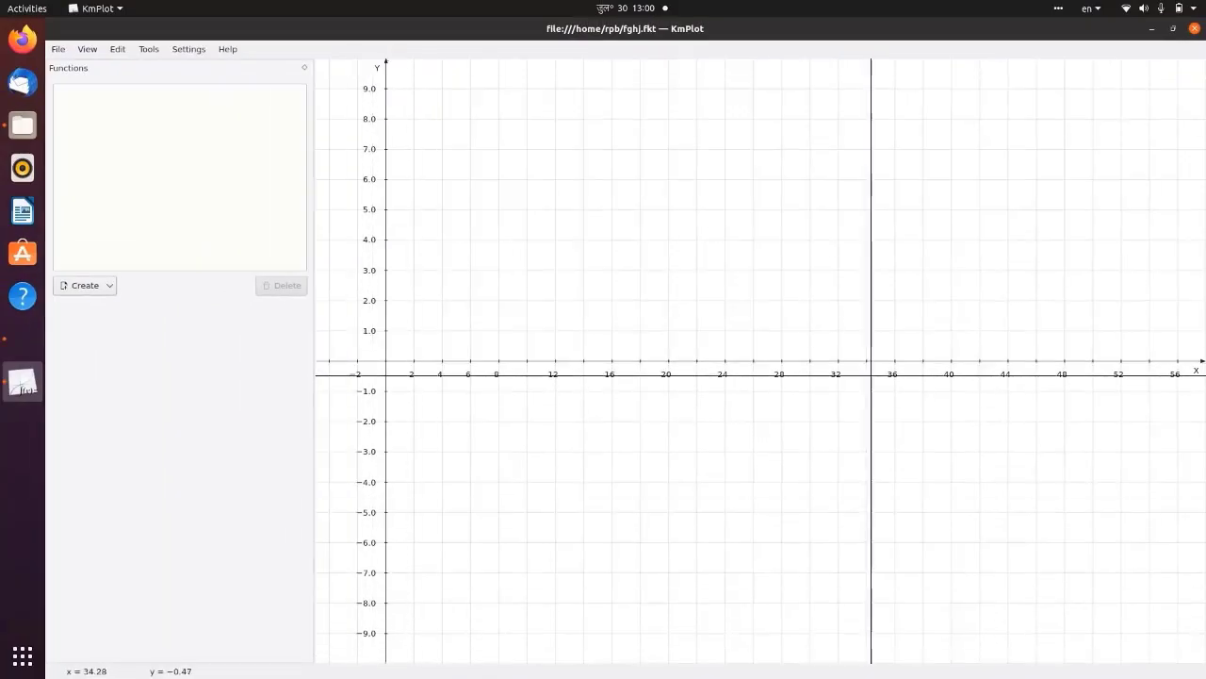
Fit the plot to trigonometric functions and reset the view to its default range.
{"action": "left_click", "coordinate": [83, 50]}
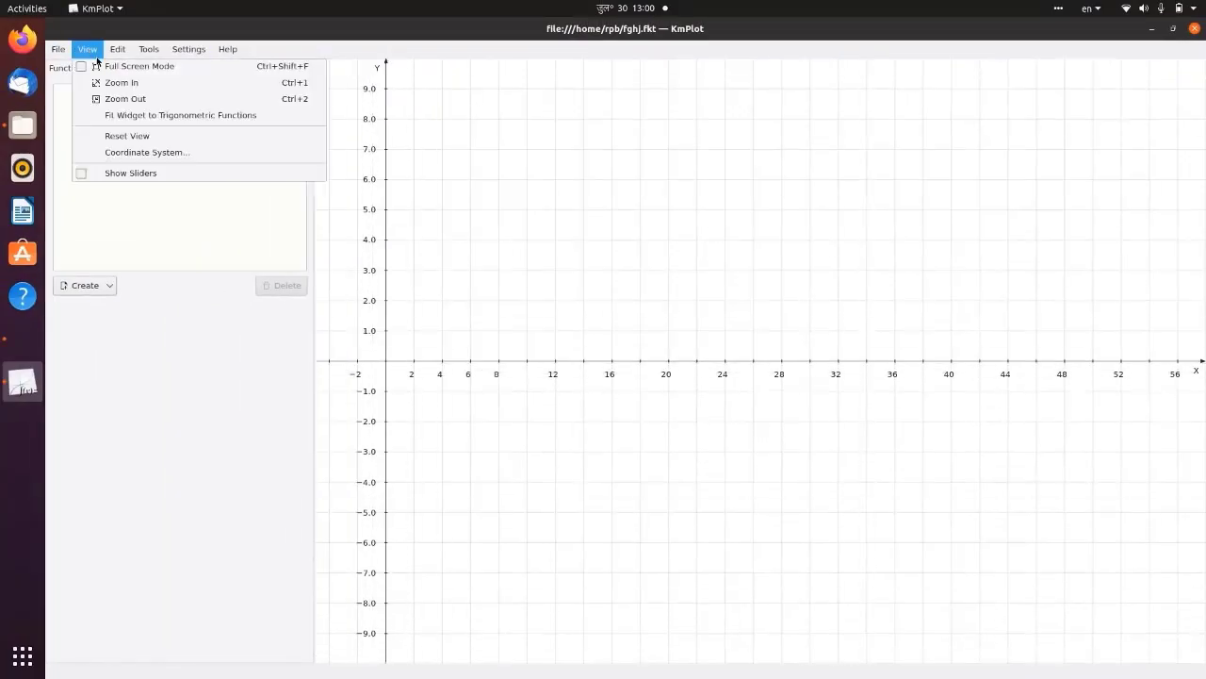
{"action": "left_click", "coordinate": [127, 66]}
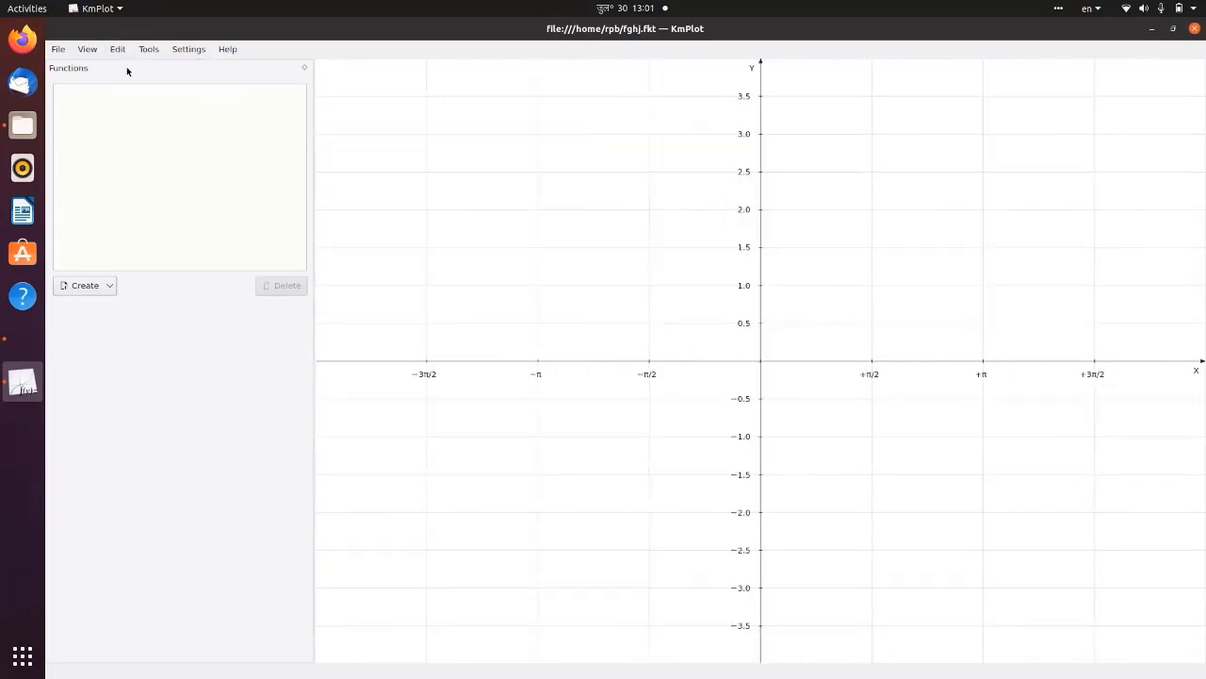
{"action": "left_click", "coordinate": [117, 49]}
{"action": "left_click", "coordinate": [135, 84]}
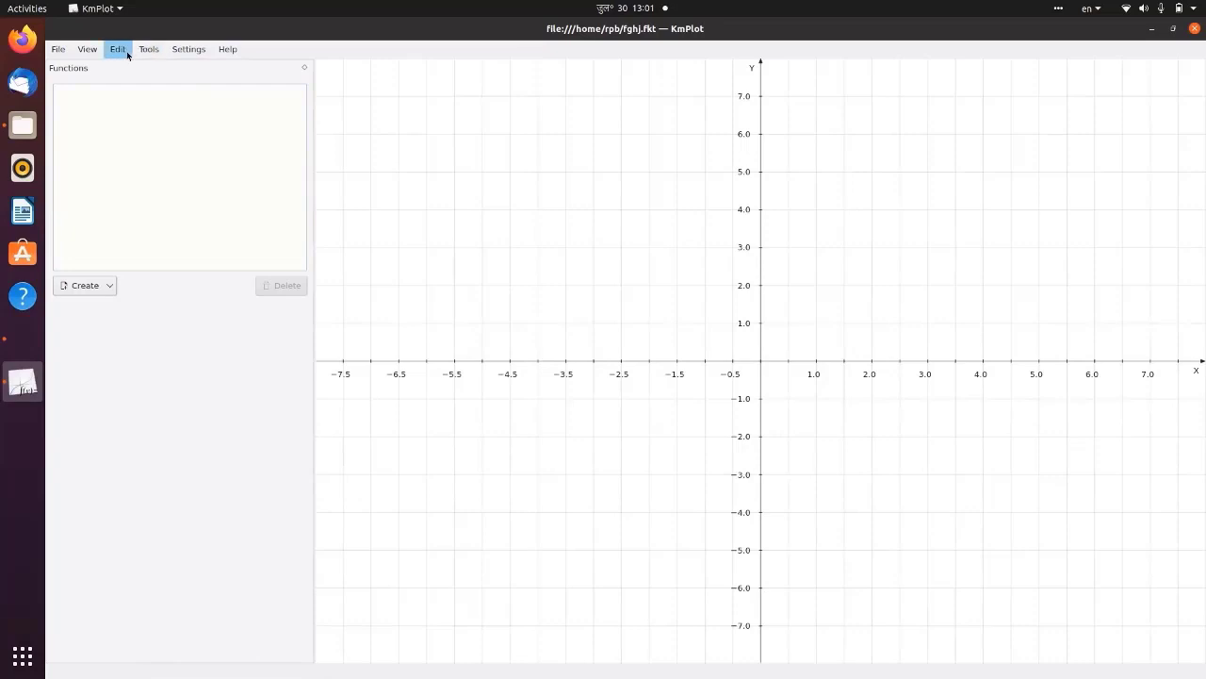
Enter the expression θ=90 in the calculator through its equation editor, and close the calculator.
{"action": "left_click", "coordinate": [128, 54]}
{"action": "mouse_move", "coordinate": [138, 61]}
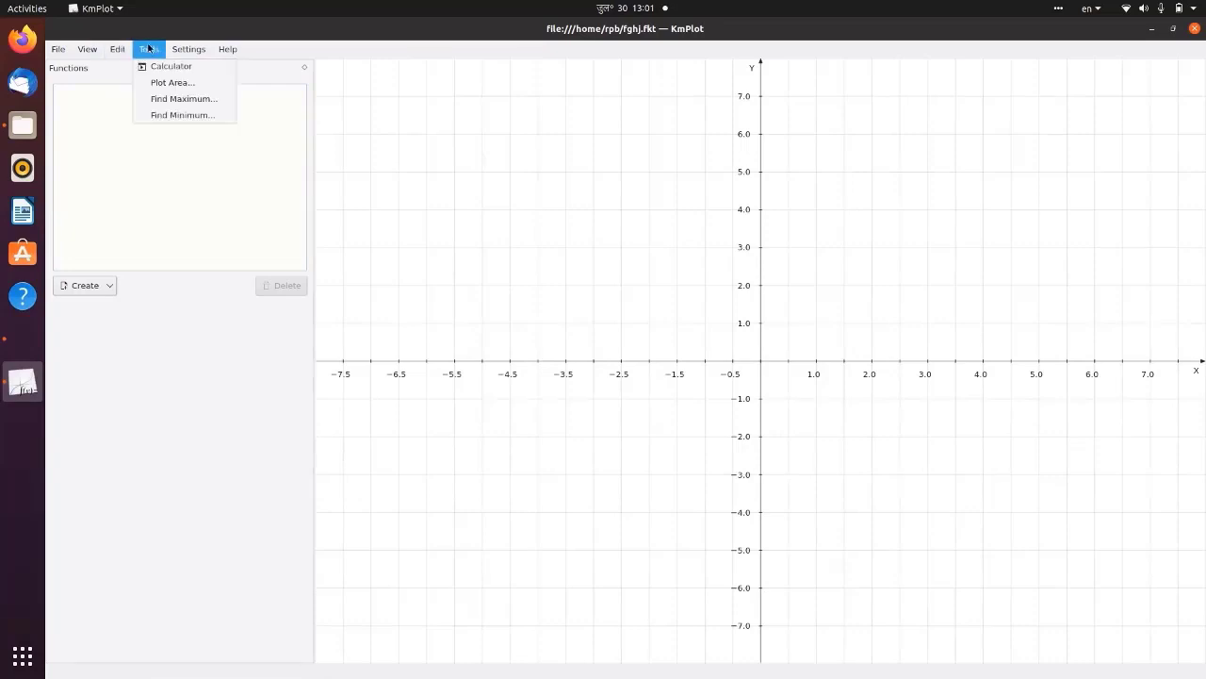
{"action": "left_click", "coordinate": [148, 51]}
{"action": "left_click", "coordinate": [150, 51]}
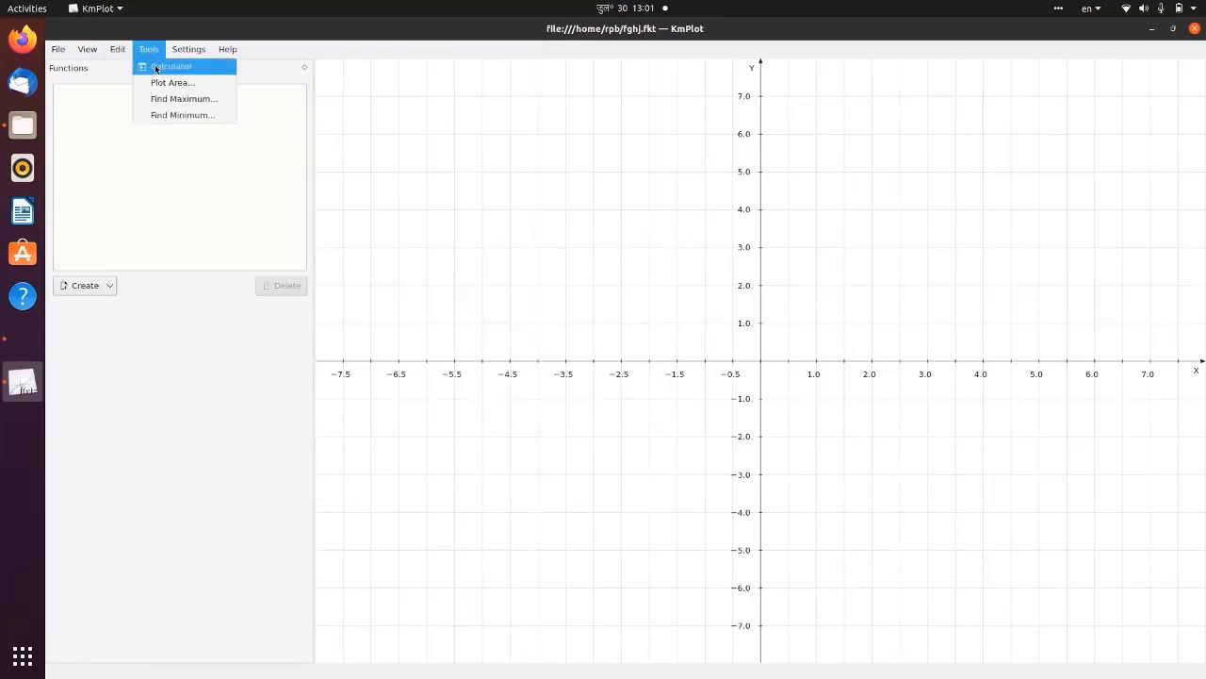
{"action": "left_click", "coordinate": [158, 68]}
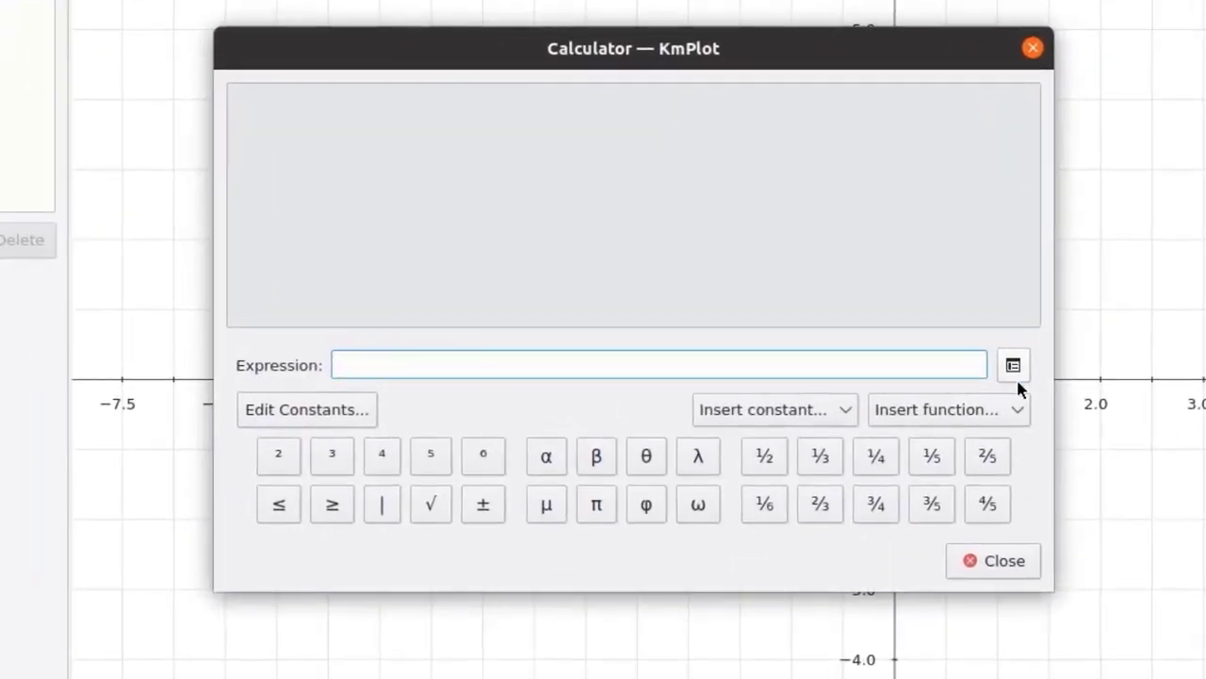
{"action": "left_click", "coordinate": [825, 353]}
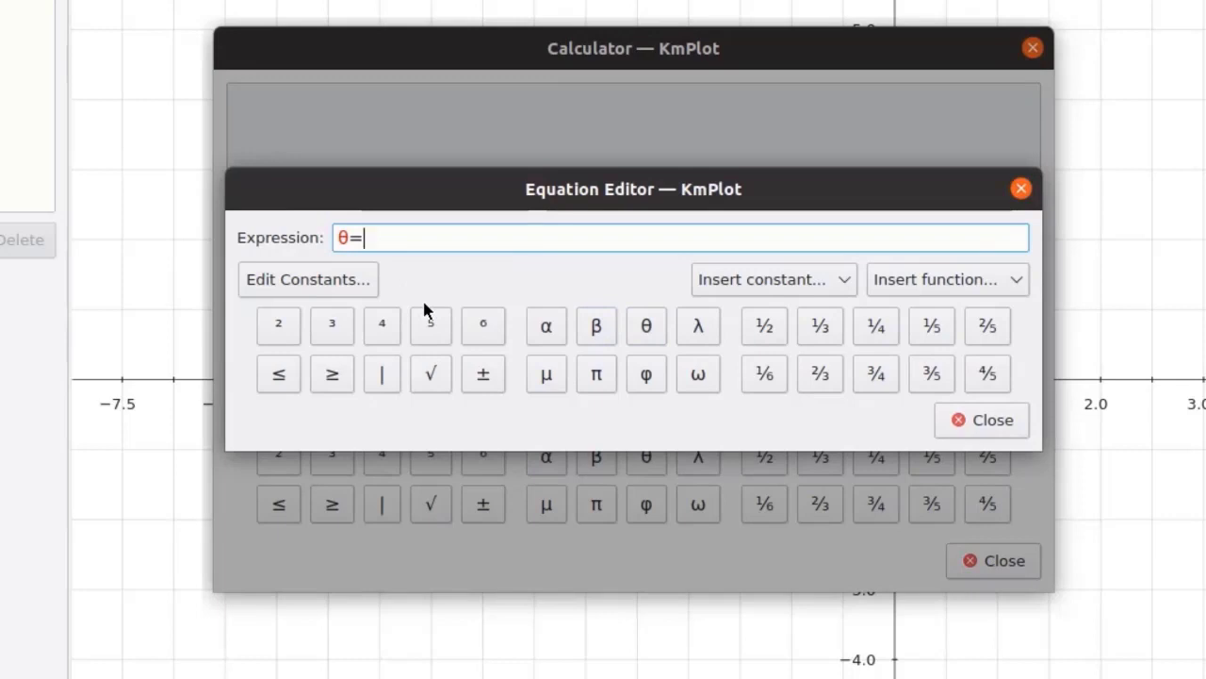
{"action": "type", "text": "90"}
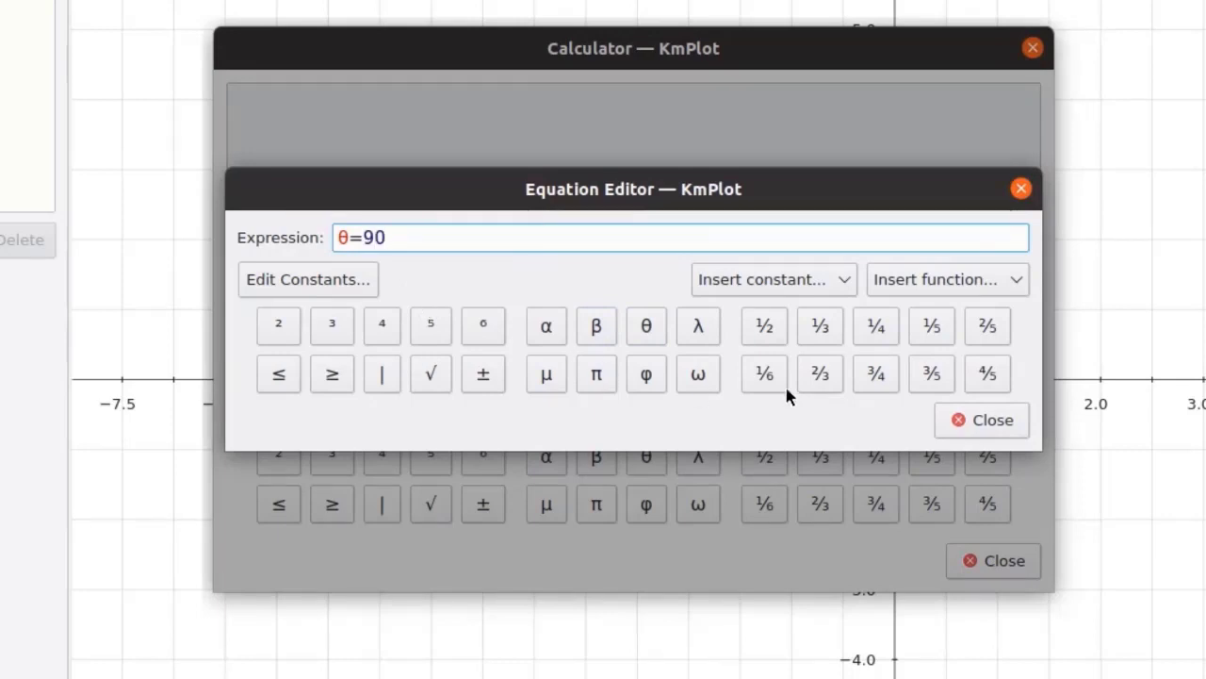
{"action": "left_click", "coordinate": [992, 421]}
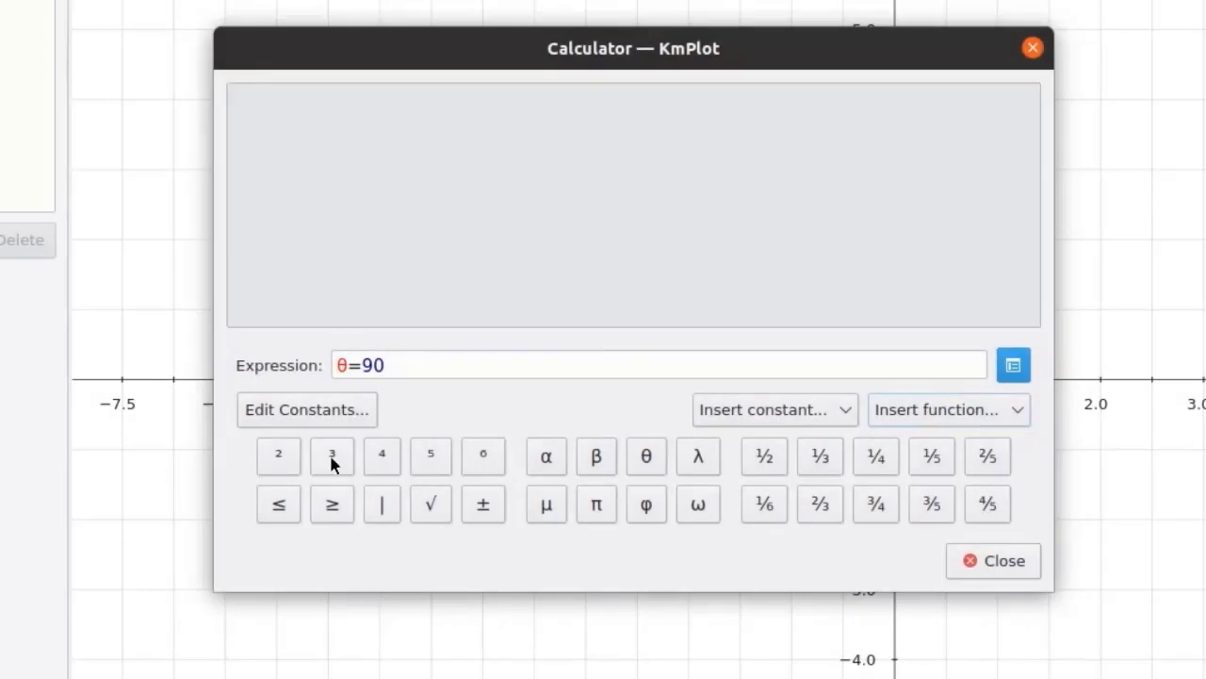
{"action": "left_click", "coordinate": [779, 415]}
{"action": "left_click", "coordinate": [931, 416]}
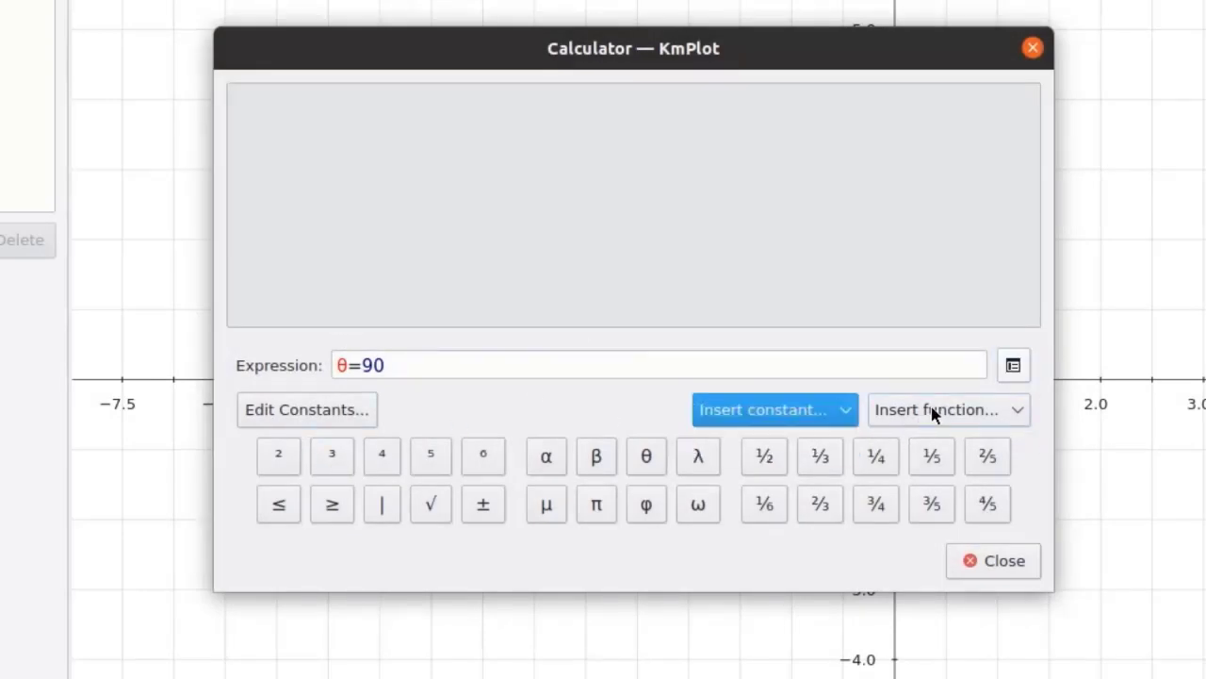
{"action": "left_click", "coordinate": [1005, 562]}
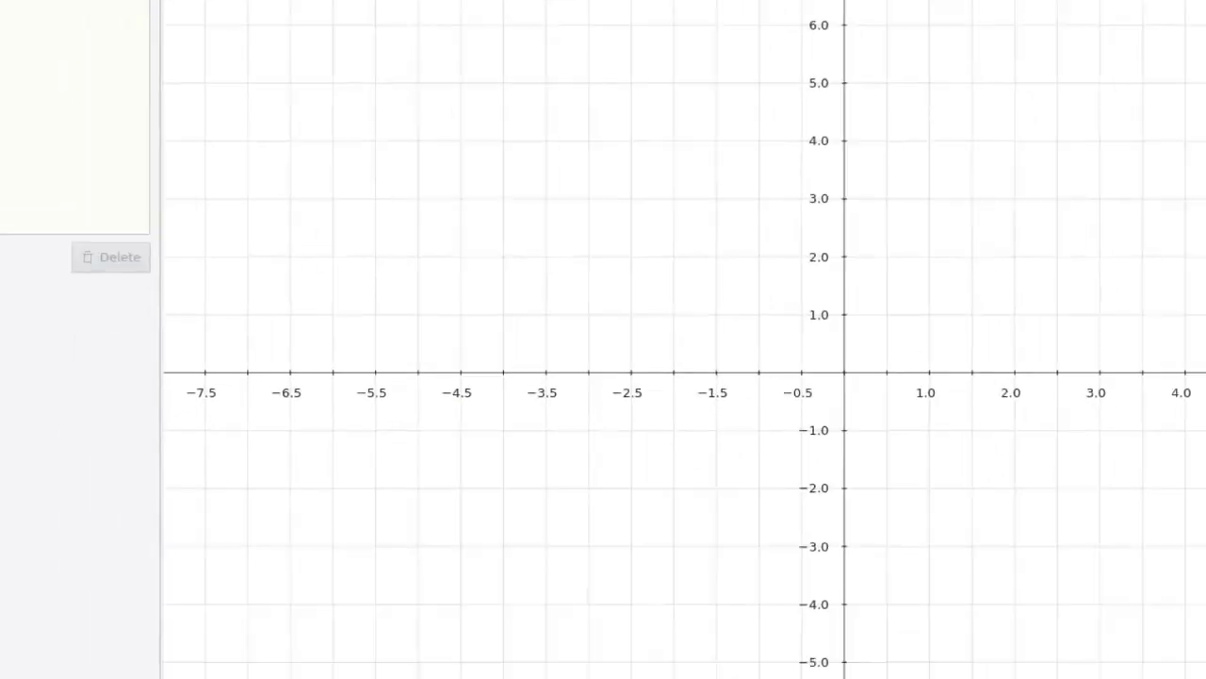
Inspect the Plot Area tool's minimum and maximum limits, their equation editors and the function list.
{"action": "left_click", "coordinate": [0, 0]}
{"action": "left_click", "coordinate": [168, 83]}
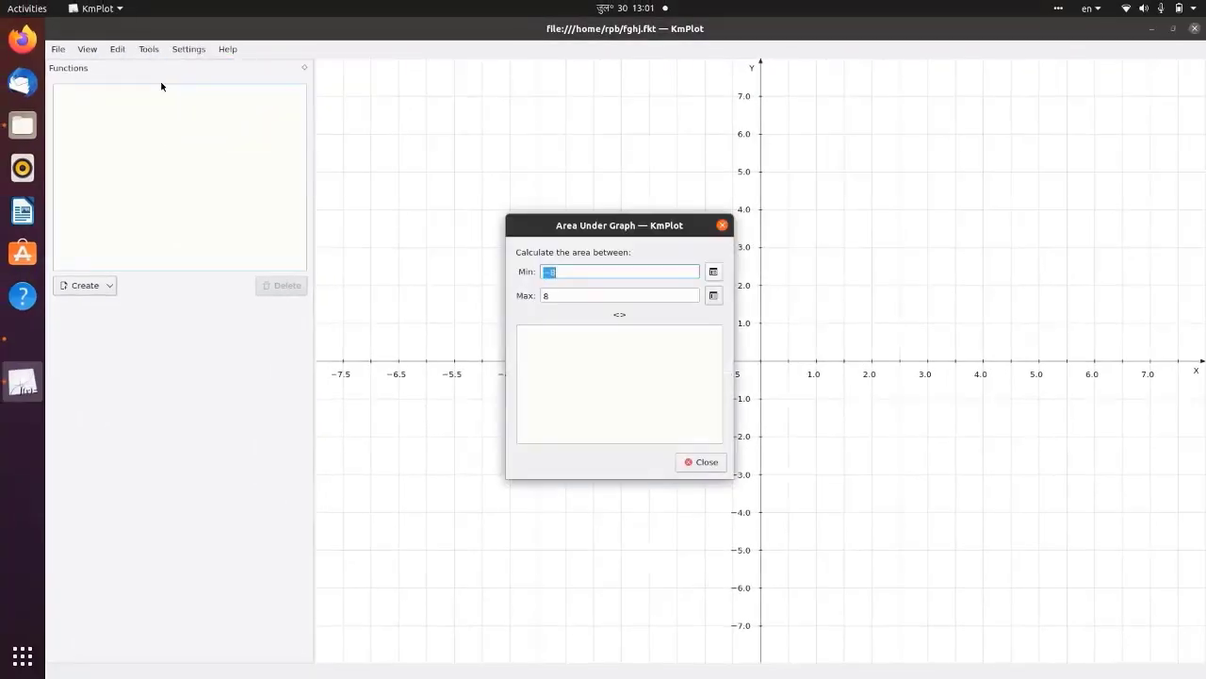
{"action": "left_click", "coordinate": [714, 272]}
{"action": "left_click", "coordinate": [829, 281]}
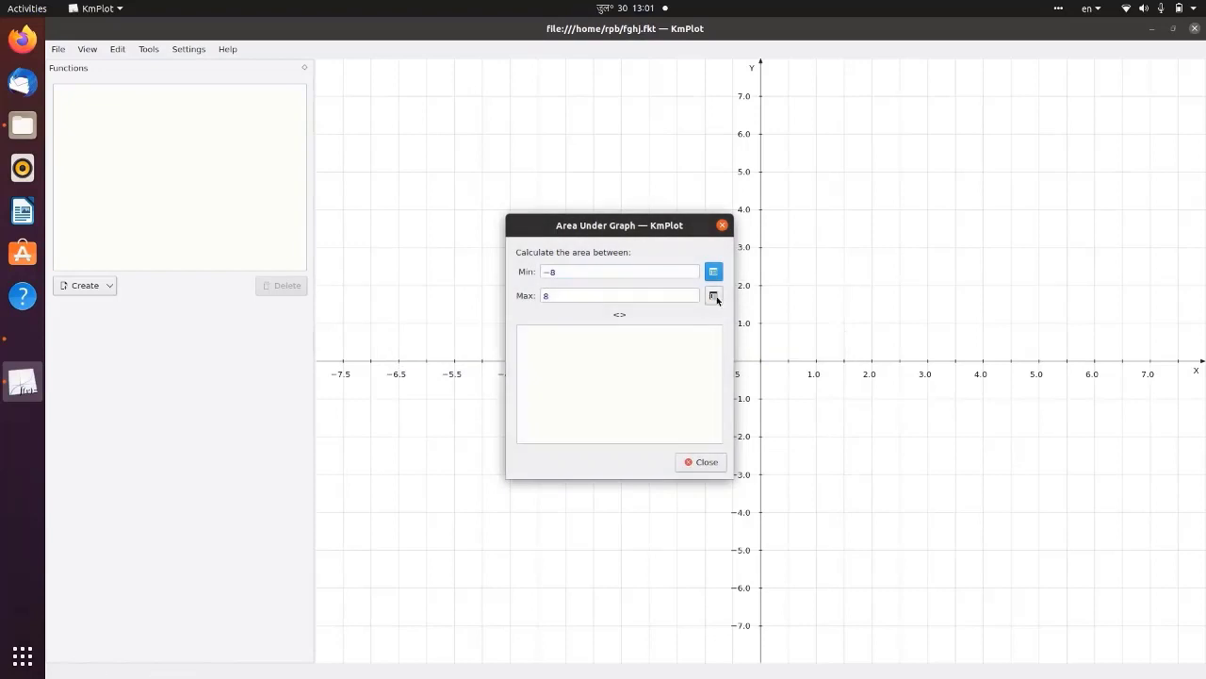
{"action": "left_click", "coordinate": [714, 296]}
{"action": "left_click", "coordinate": [829, 281]}
{"action": "left_click", "coordinate": [550, 356]}
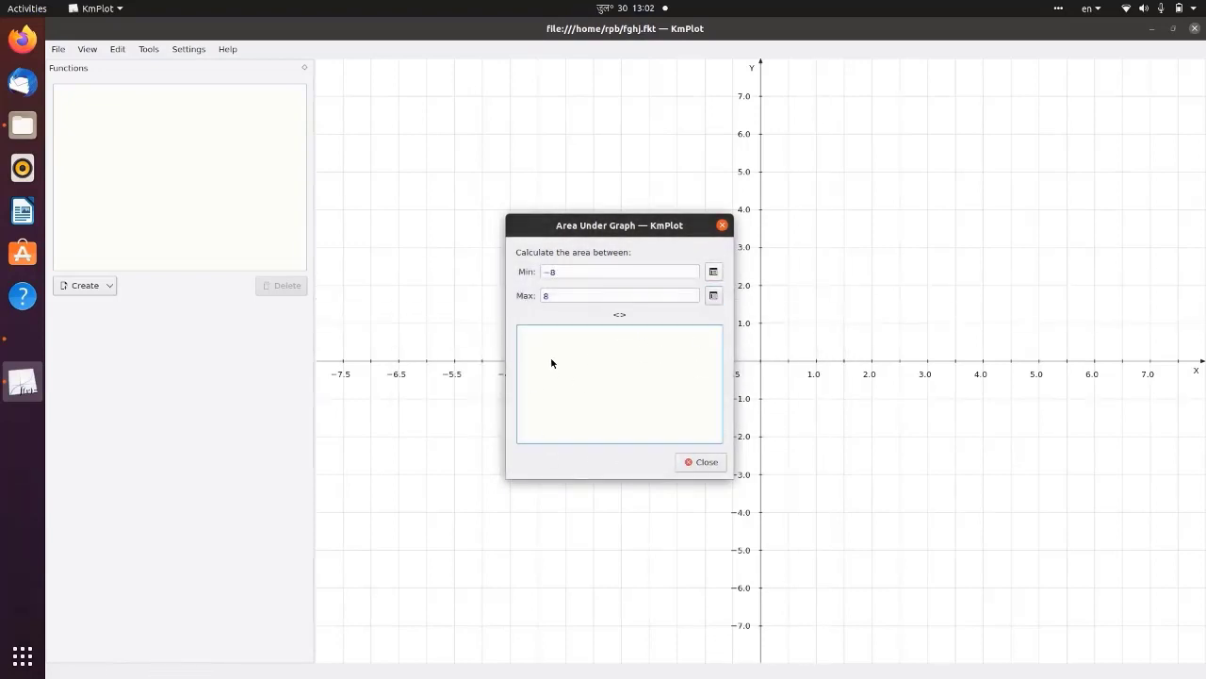
{"action": "left_click", "coordinate": [705, 462]}
Examine the search range settings of the Find Maximum and Find Minimum tools.
{"action": "left_click", "coordinate": [149, 49]}
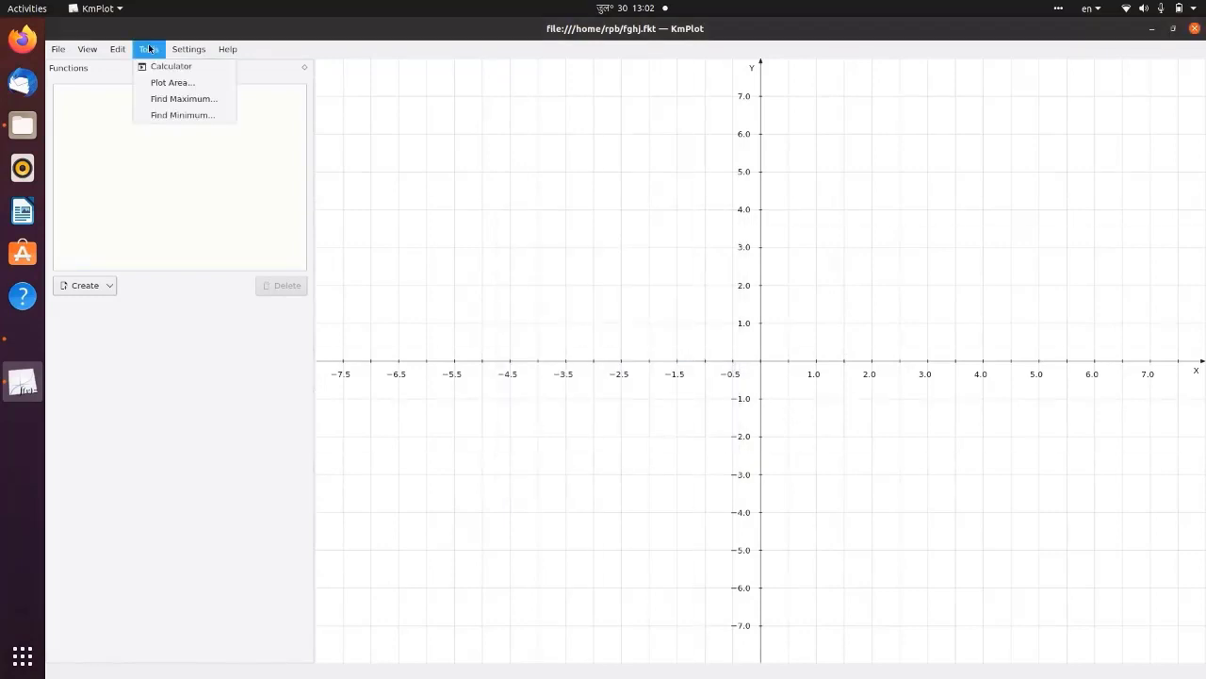
{"action": "left_click", "coordinate": [175, 100]}
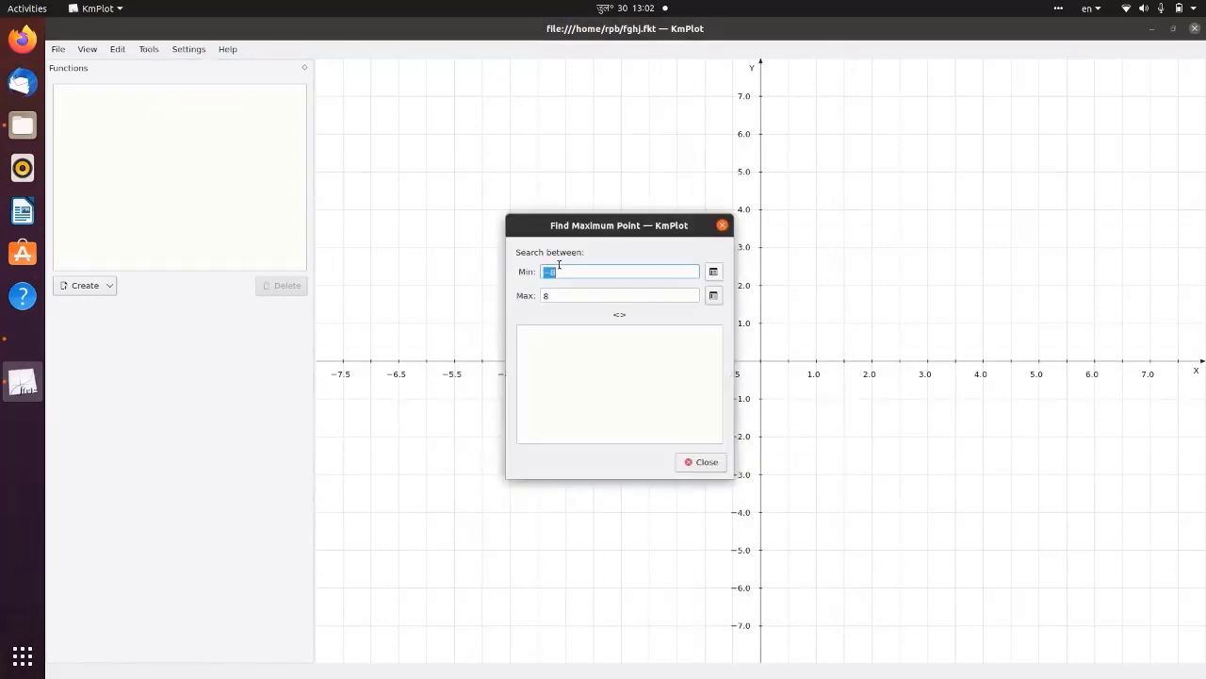
{"action": "left_click", "coordinate": [722, 227]}
{"action": "left_click", "coordinate": [189, 49]}
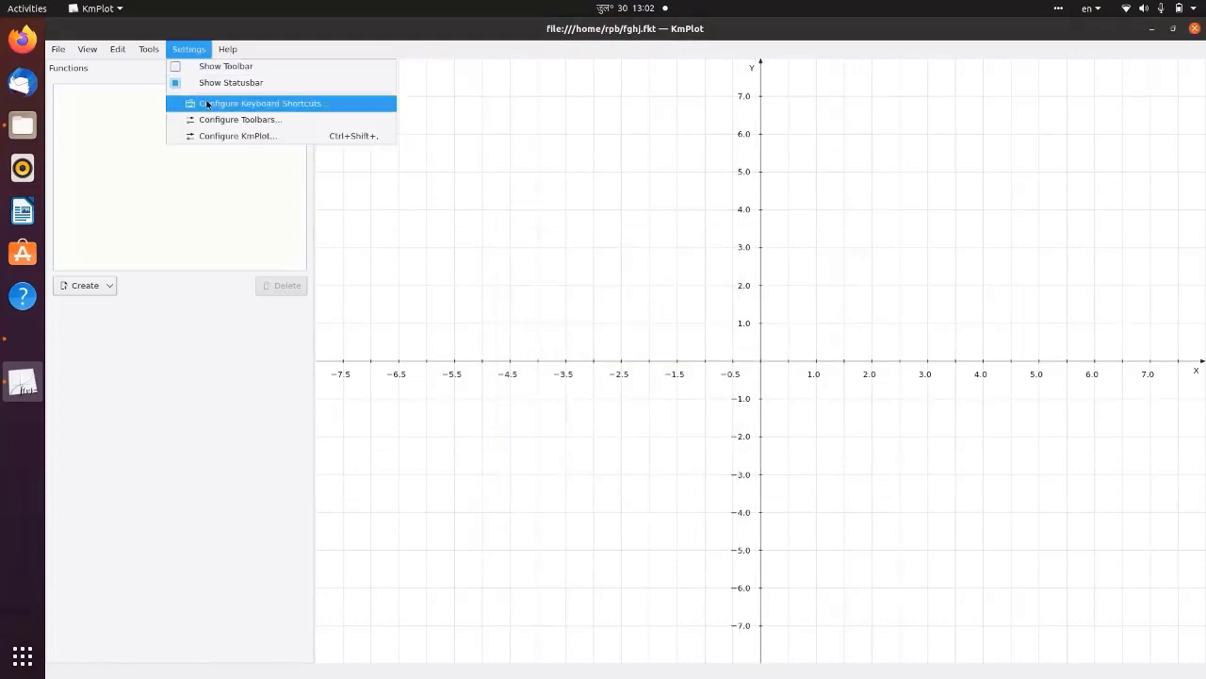
{"action": "mouse_move", "coordinate": [149, 49]}
{"action": "left_click", "coordinate": [175, 115]}
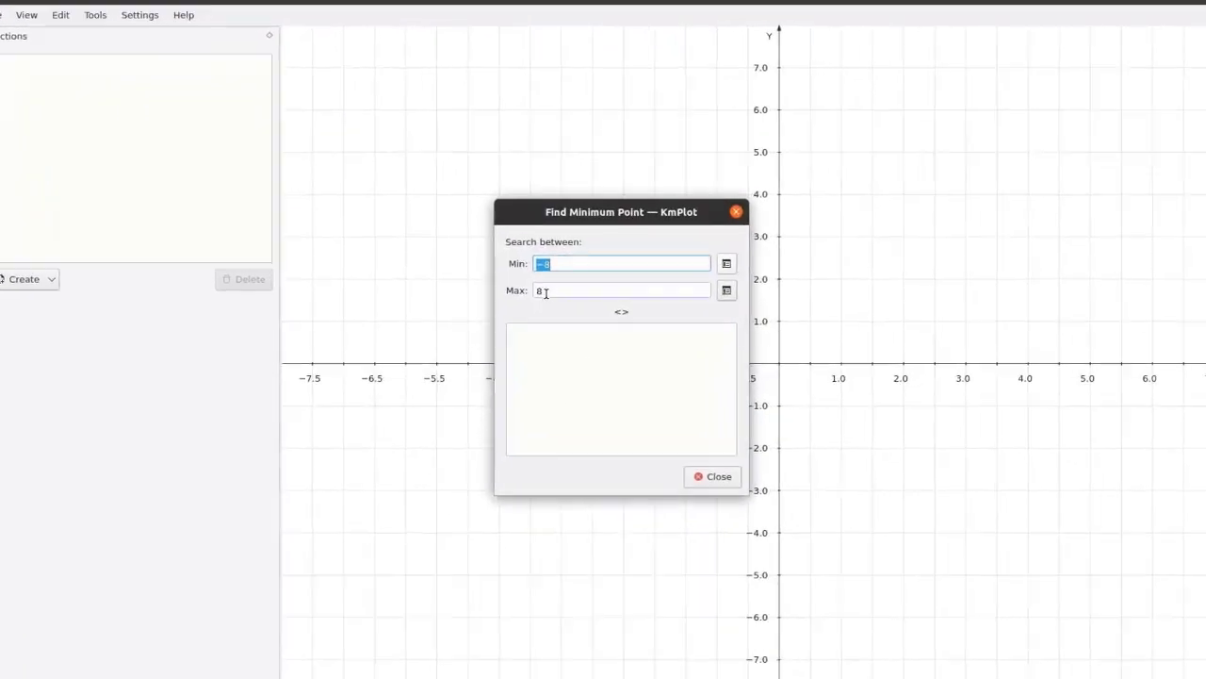
{"action": "left_click", "coordinate": [708, 462]}
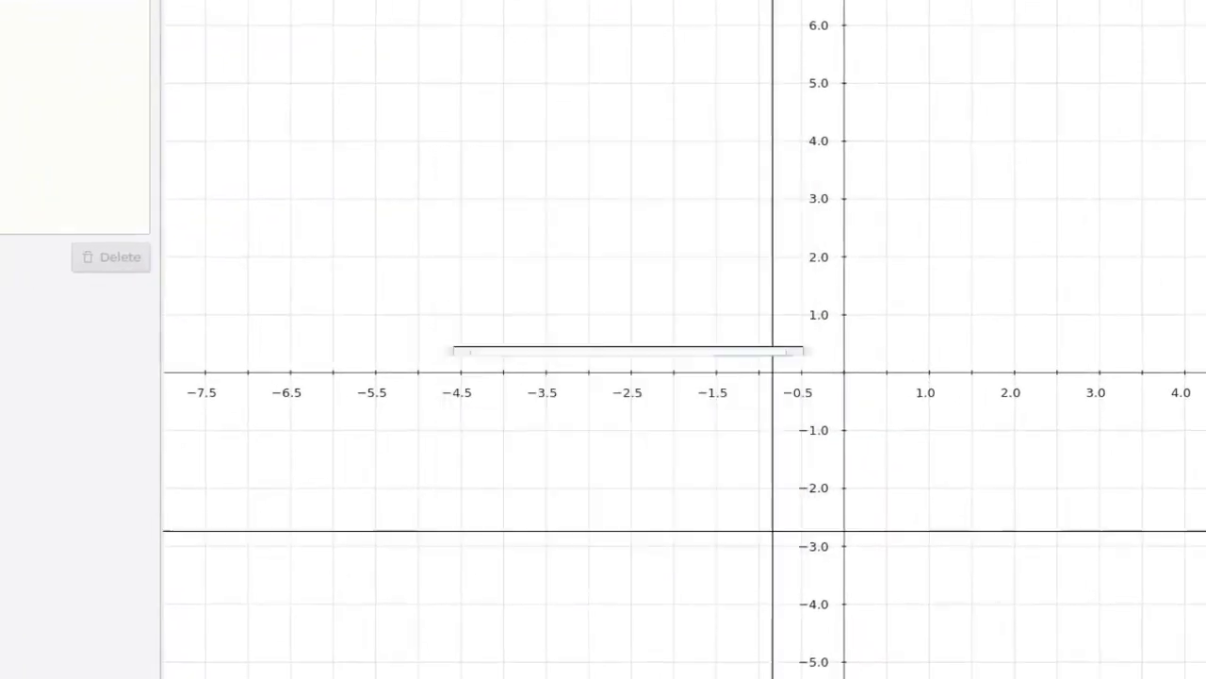
Show the main toolbar, and switch the status bar off and back on.
{"action": "left_click", "coordinate": [188, 49]}
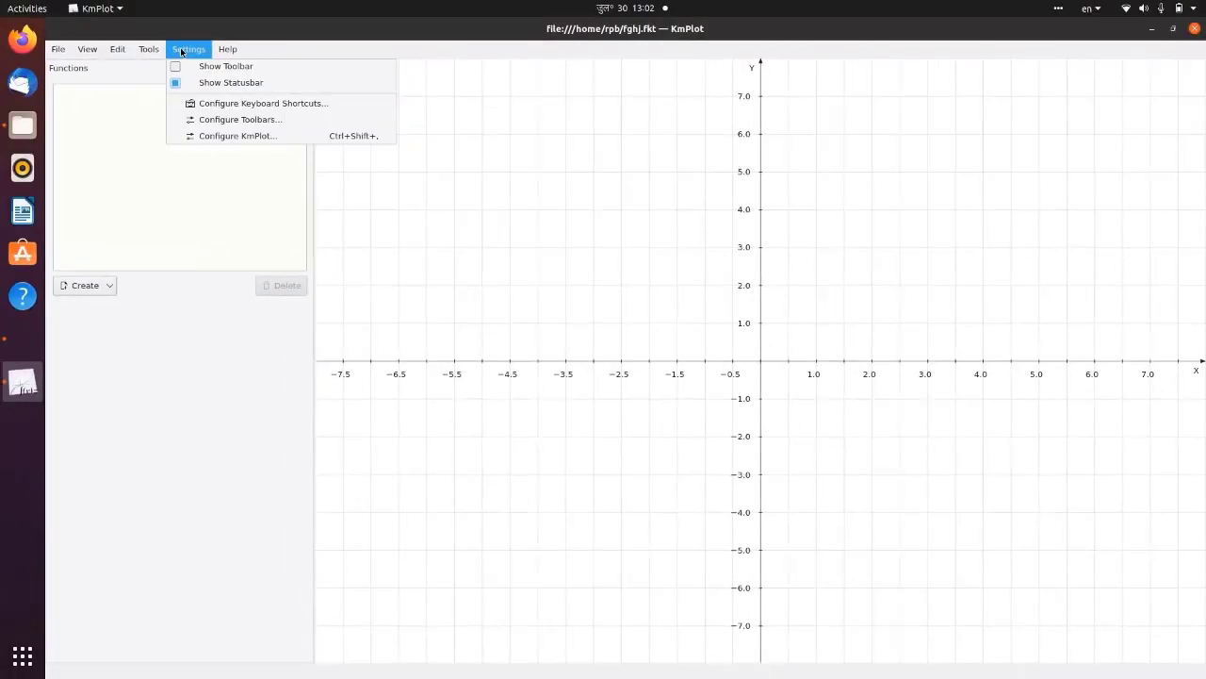
{"action": "left_click", "coordinate": [217, 70]}
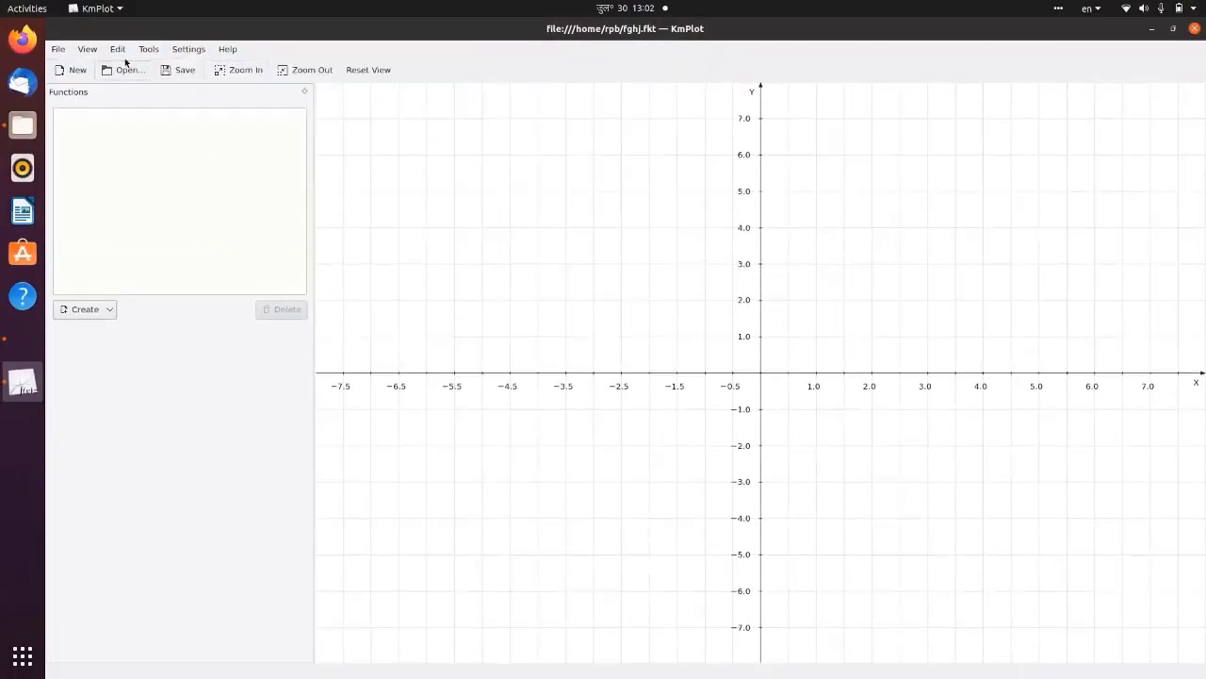
{"action": "left_click", "coordinate": [190, 49]}
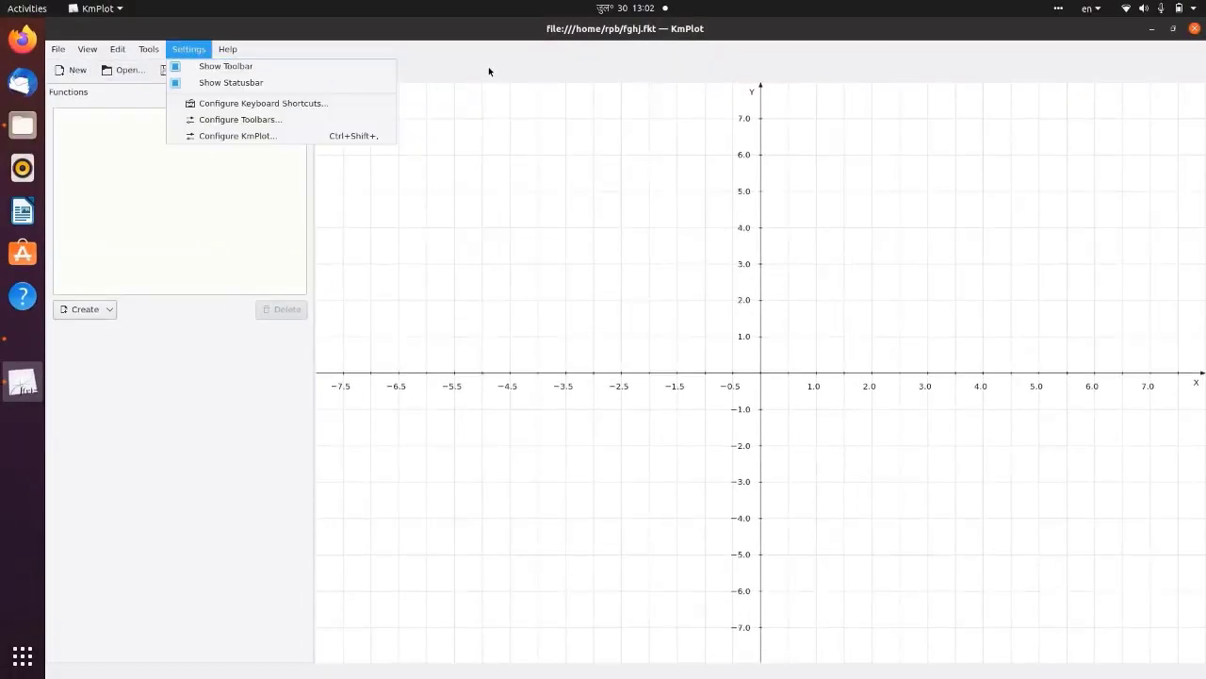
{"action": "left_click", "coordinate": [283, 83]}
{"action": "left_click", "coordinate": [188, 49]}
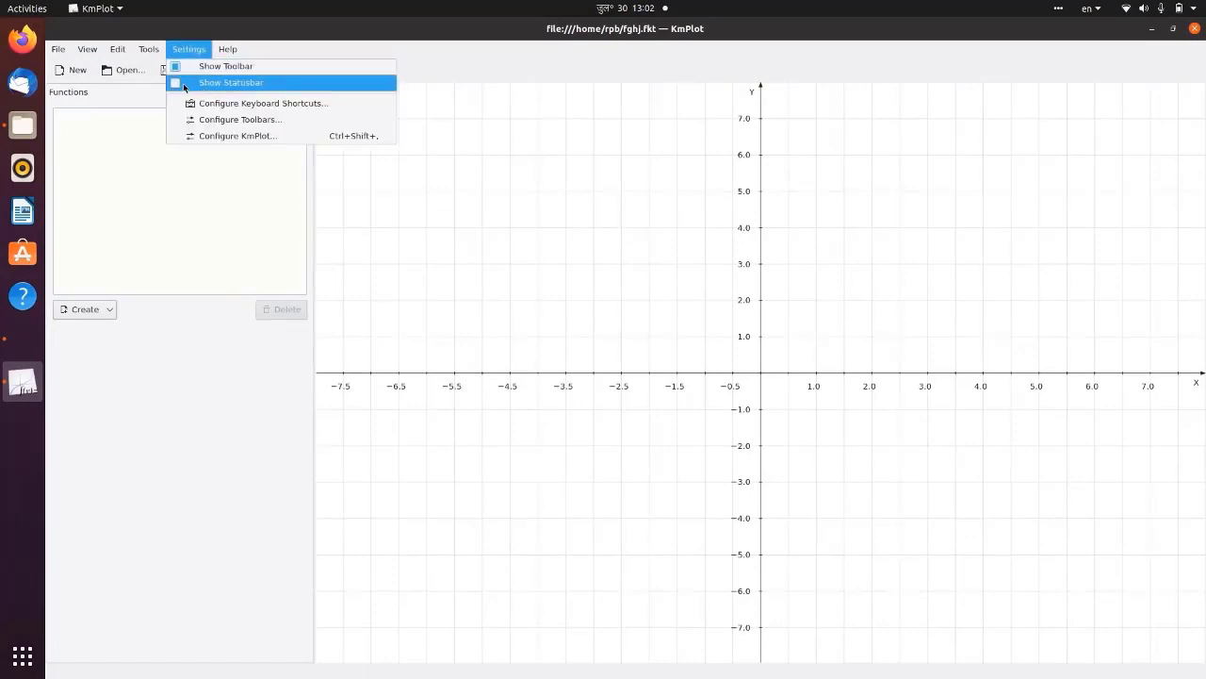
{"action": "left_click", "coordinate": [185, 84]}
Examine the keyboard shortcut configuration, including the full action list and its shortcut, alternate and global columns, and close it without changes.
{"action": "left_click", "coordinate": [188, 49]}
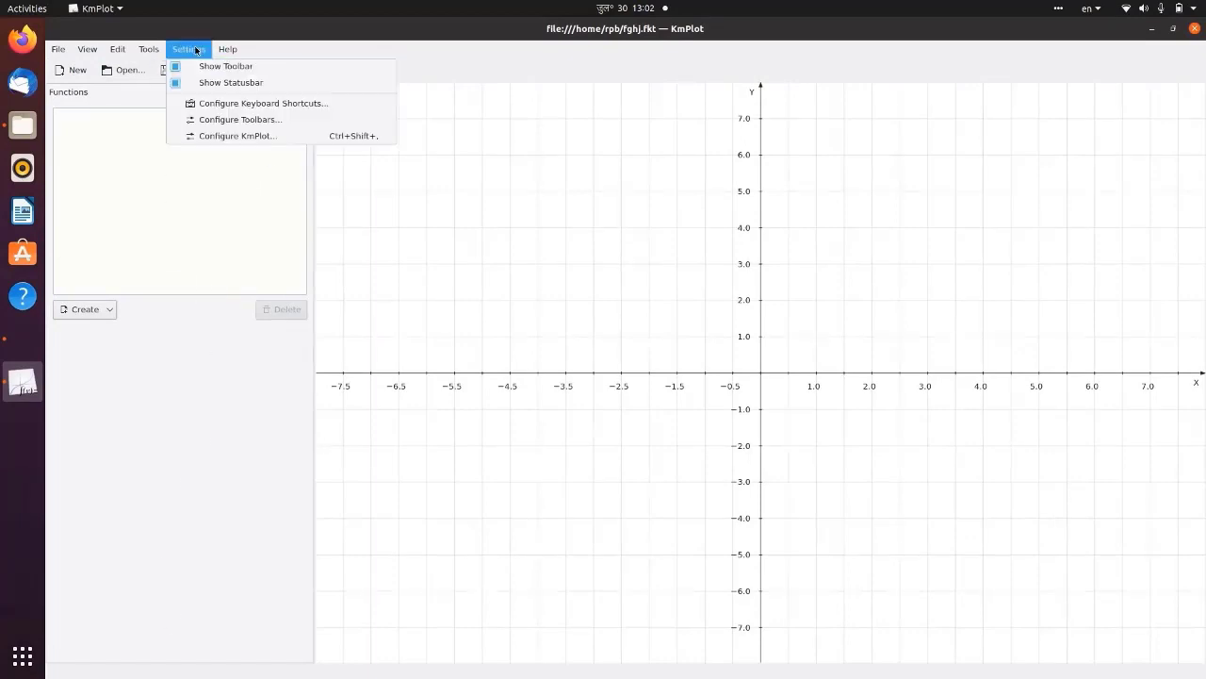
{"action": "left_click", "coordinate": [251, 103]}
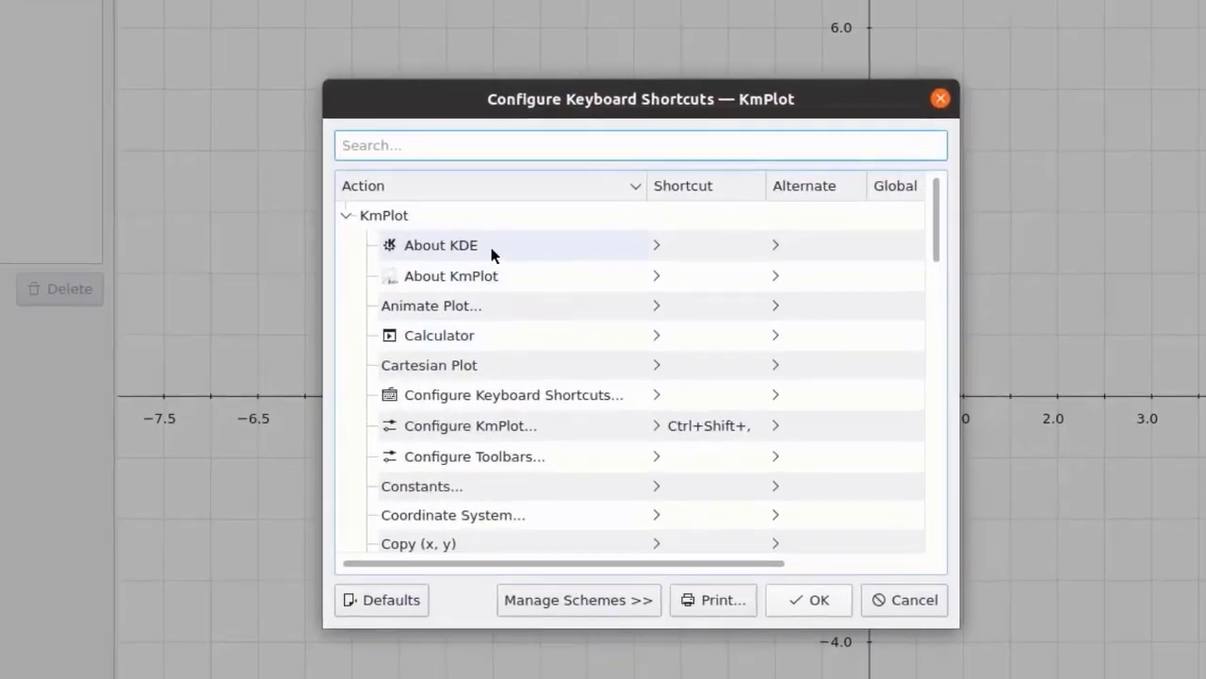
{"action": "scroll", "coordinate": [492, 358], "scroll_direction": "down", "scroll_amount": 1}
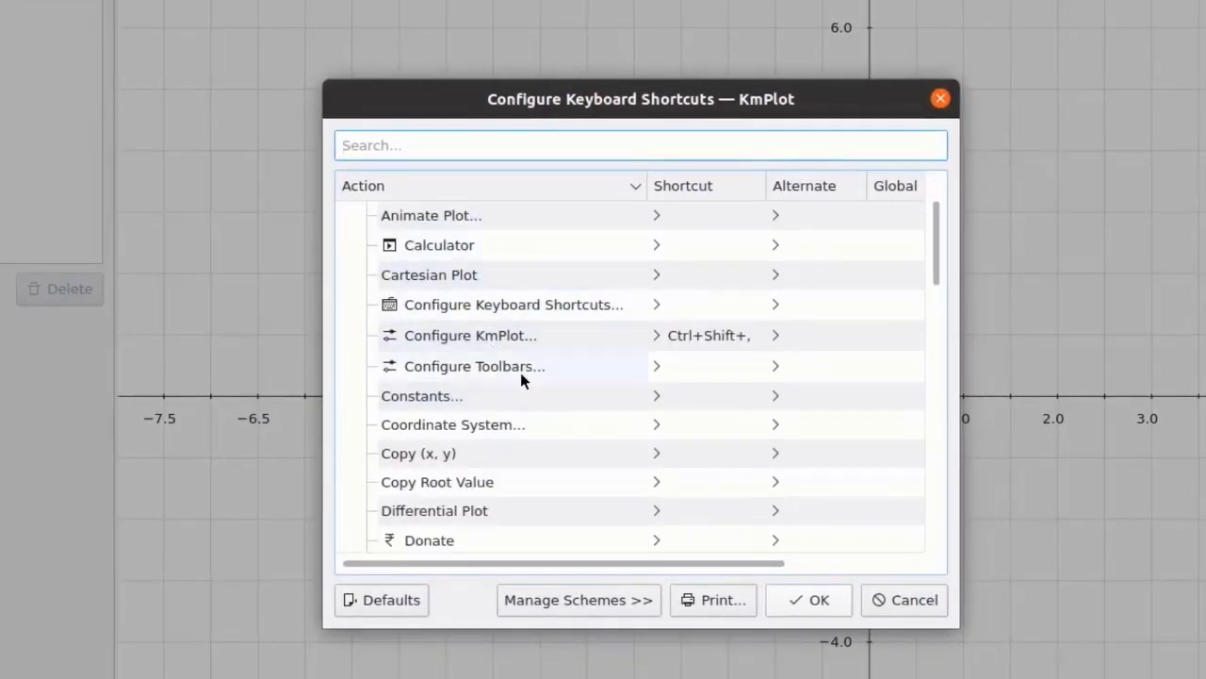
{"action": "scroll", "coordinate": [525, 452], "scroll_direction": "down", "scroll_amount": 1}
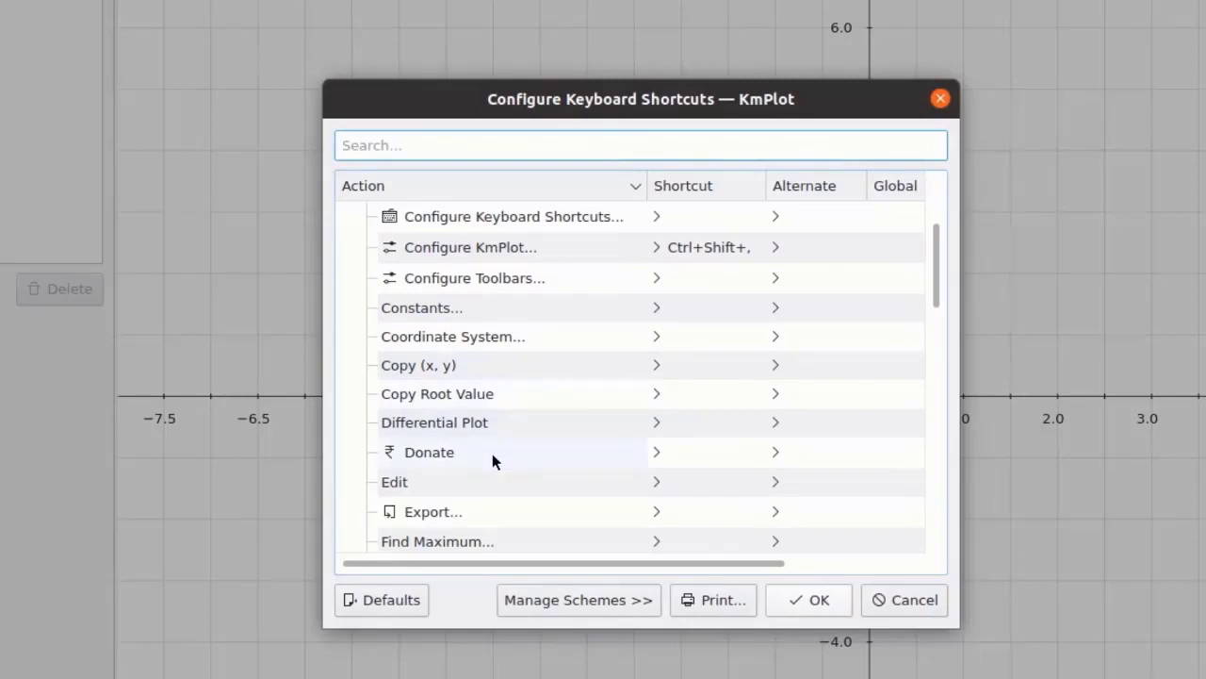
{"action": "scroll", "coordinate": [492, 453], "scroll_direction": "up", "scroll_amount": 2}
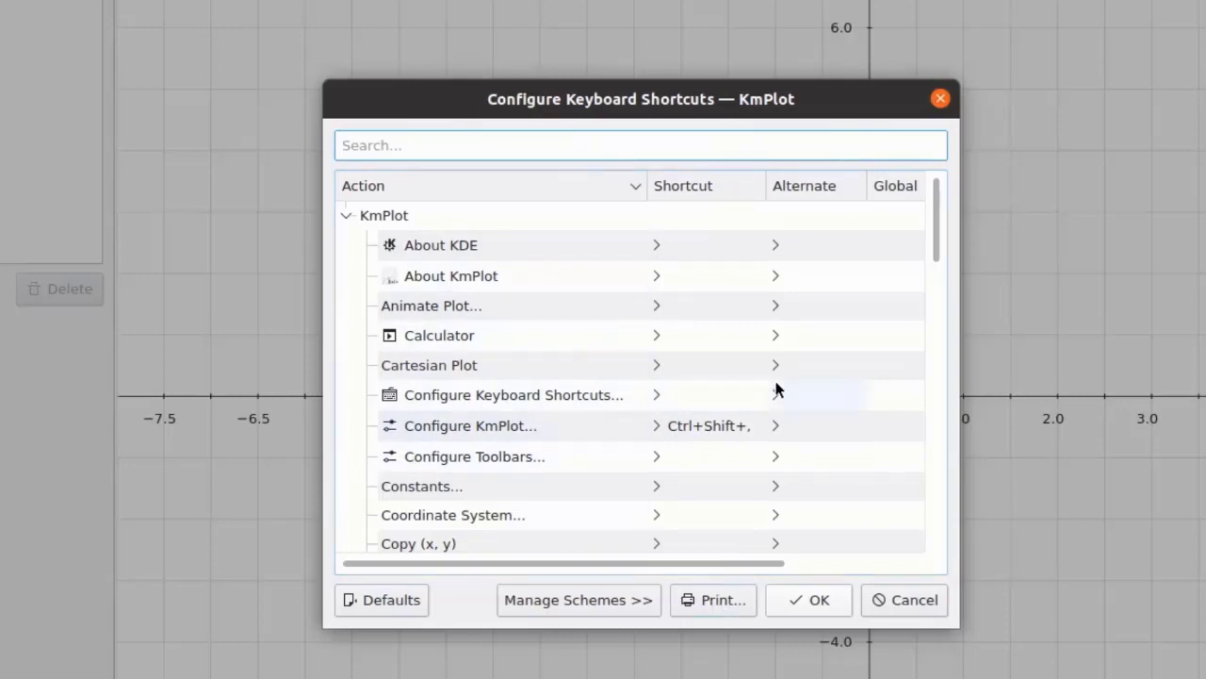
{"action": "left_click_drag", "start_coordinate": [747, 572], "coordinate": [964, 552]}
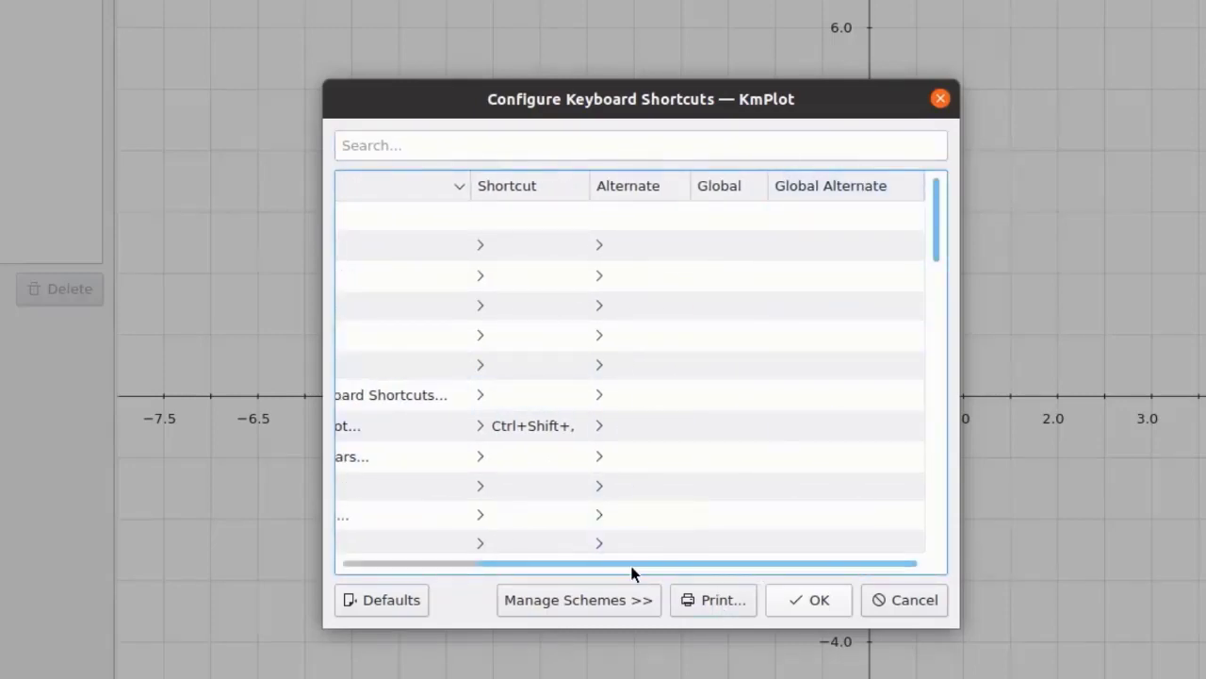
{"action": "left_click_drag", "start_coordinate": [632, 568], "coordinate": [500, 568]}
{"action": "scroll", "coordinate": [541, 535], "scroll_direction": "down", "scroll_amount": 5}
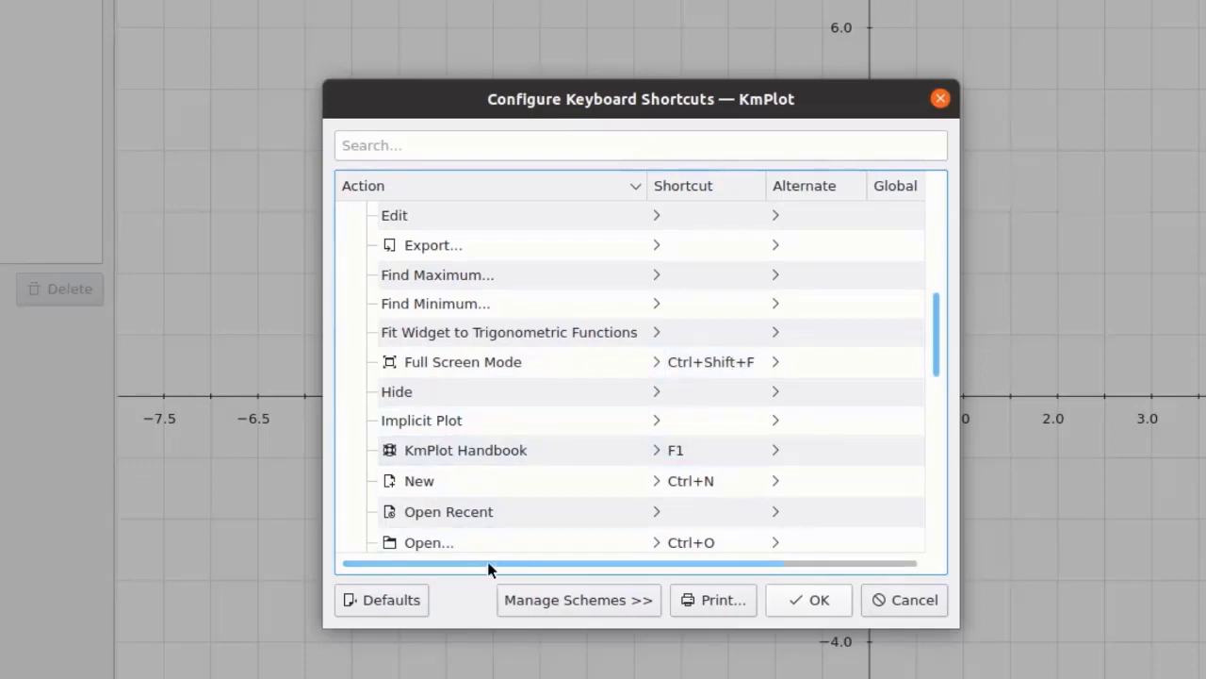
{"action": "scroll", "coordinate": [631, 518], "scroll_direction": "down", "scroll_amount": 3}
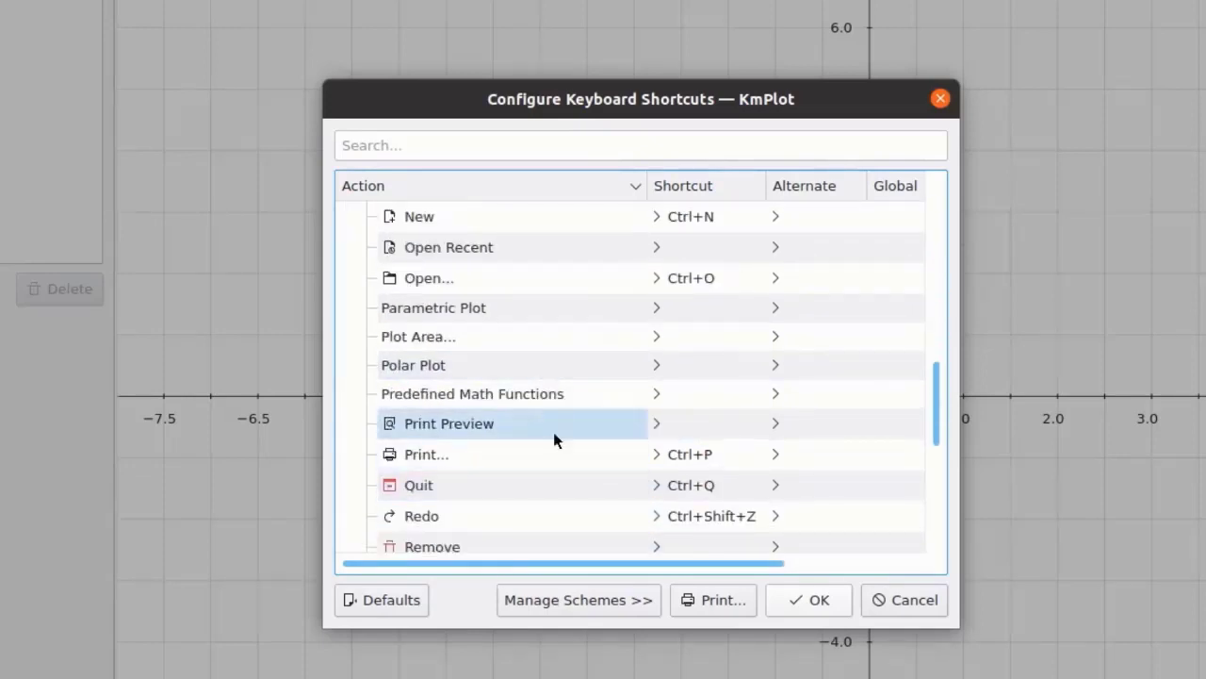
{"action": "scroll", "coordinate": [566, 515], "scroll_direction": "down", "scroll_amount": 1}
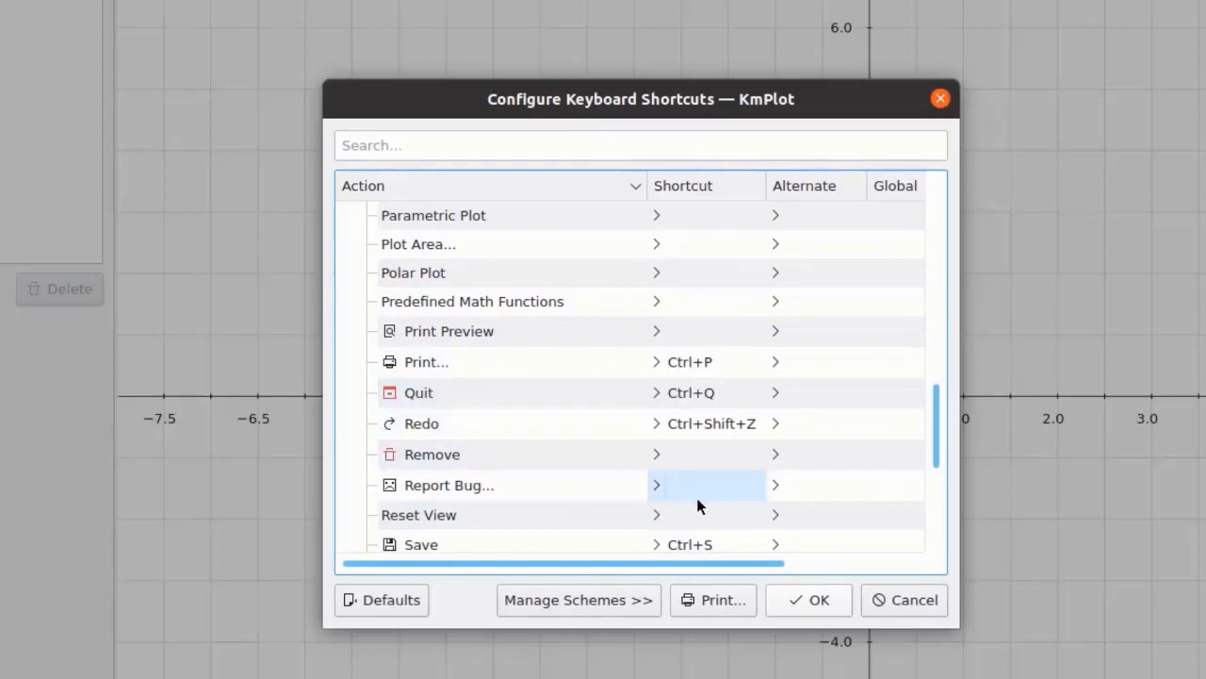
{"action": "scroll", "coordinate": [745, 498], "scroll_direction": "down", "scroll_amount": 4}
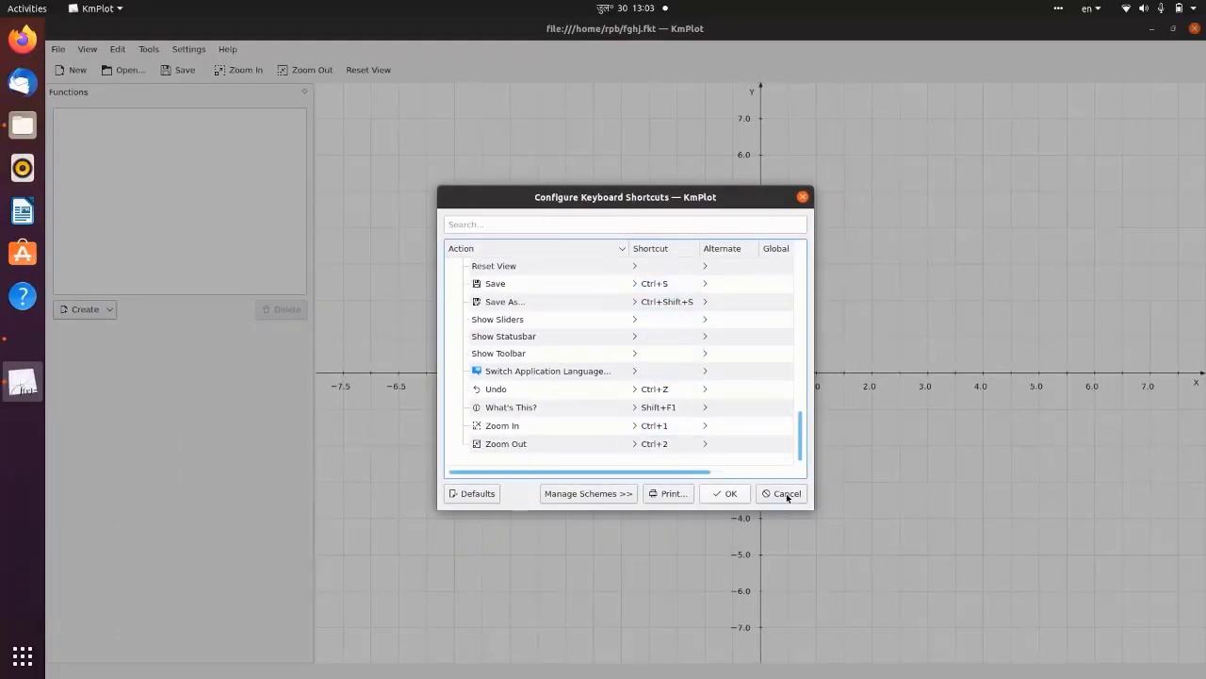
{"action": "left_click", "coordinate": [785, 494]}
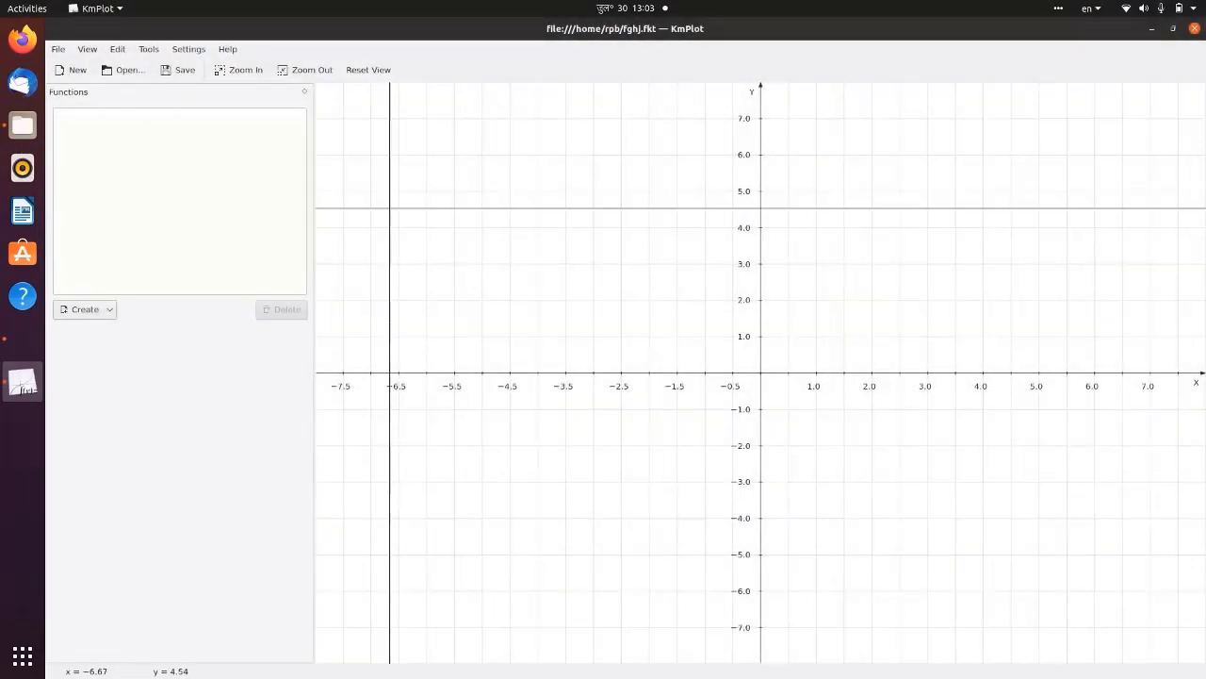
Add Quit, Full Screen Mode and Configure Keyboard Shortcuts to the current actions in the Main Toolbar configuration.
{"action": "left_click", "coordinate": [189, 50]}
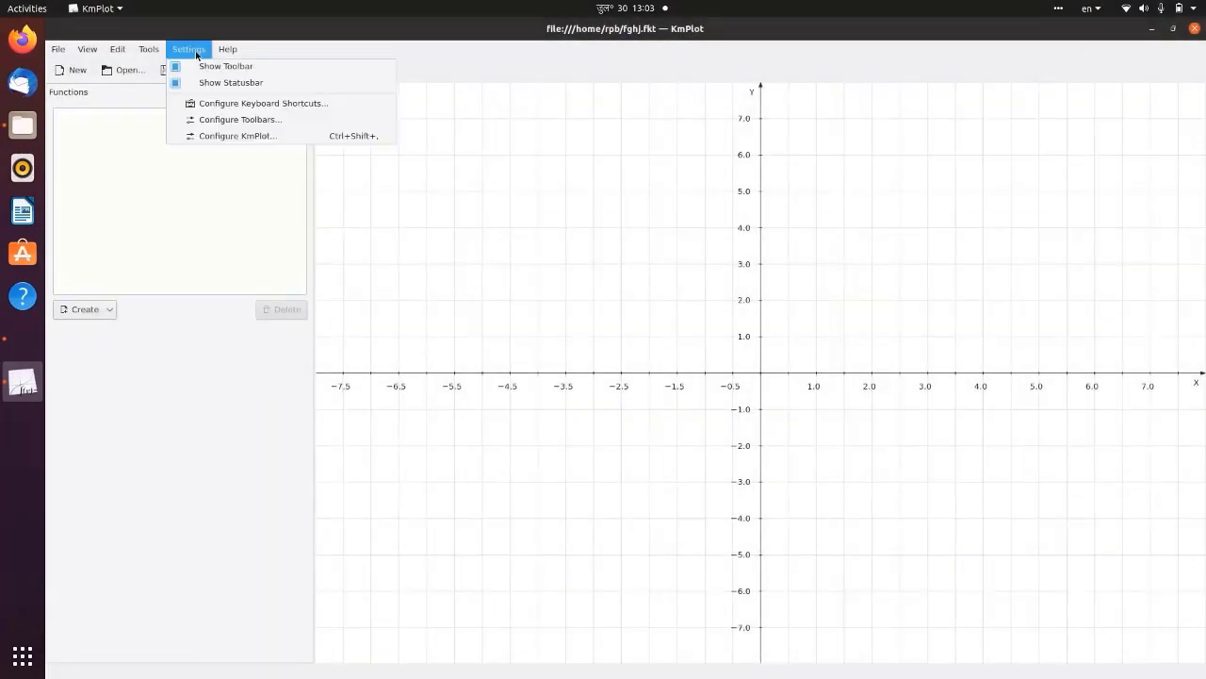
{"action": "left_click", "coordinate": [237, 120]}
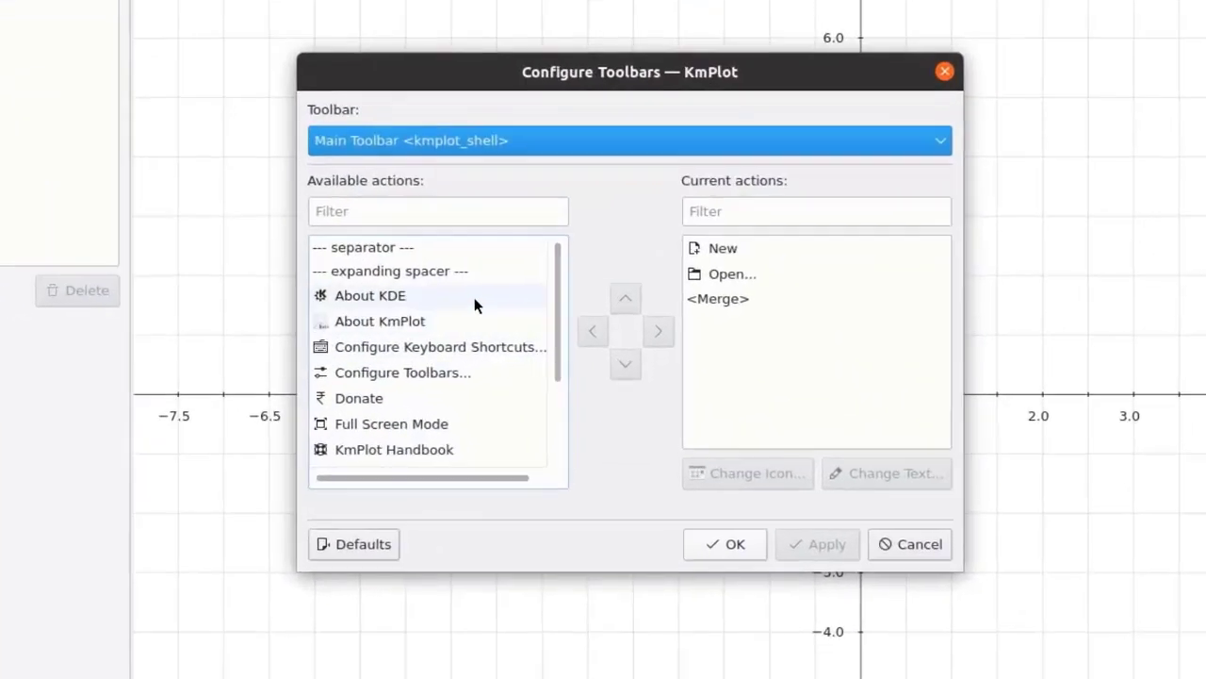
{"action": "scroll", "coordinate": [524, 316], "scroll_direction": "down", "scroll_amount": 2}
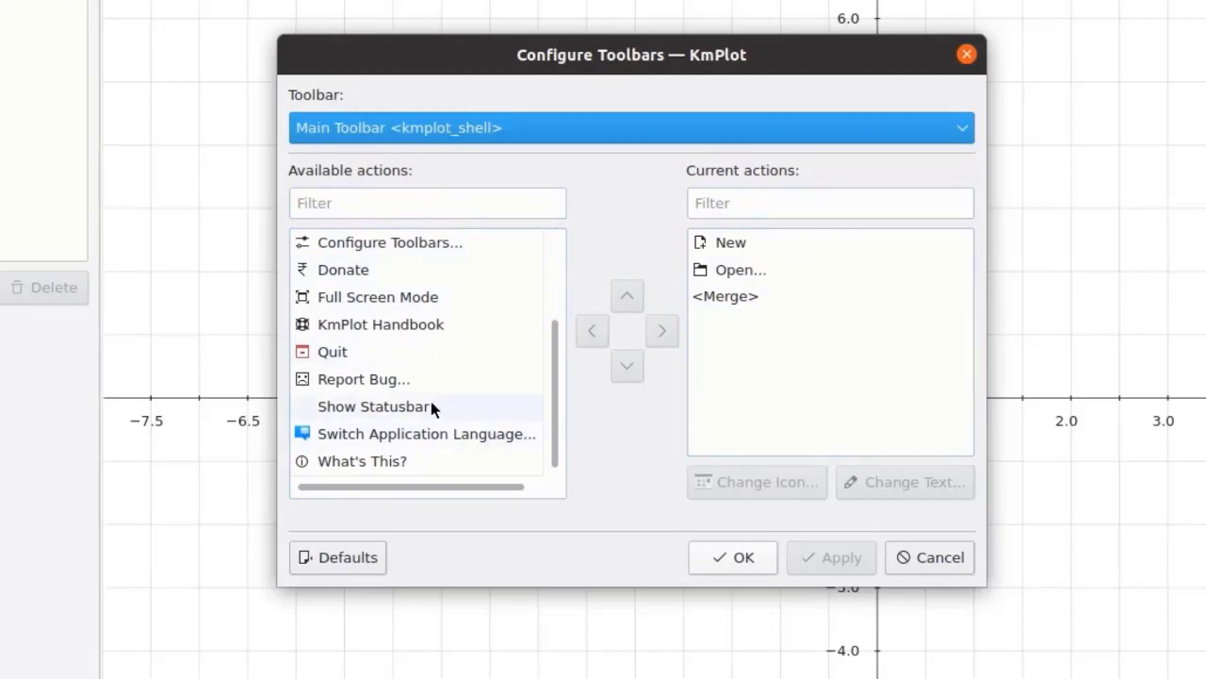
{"action": "left_click", "coordinate": [350, 361]}
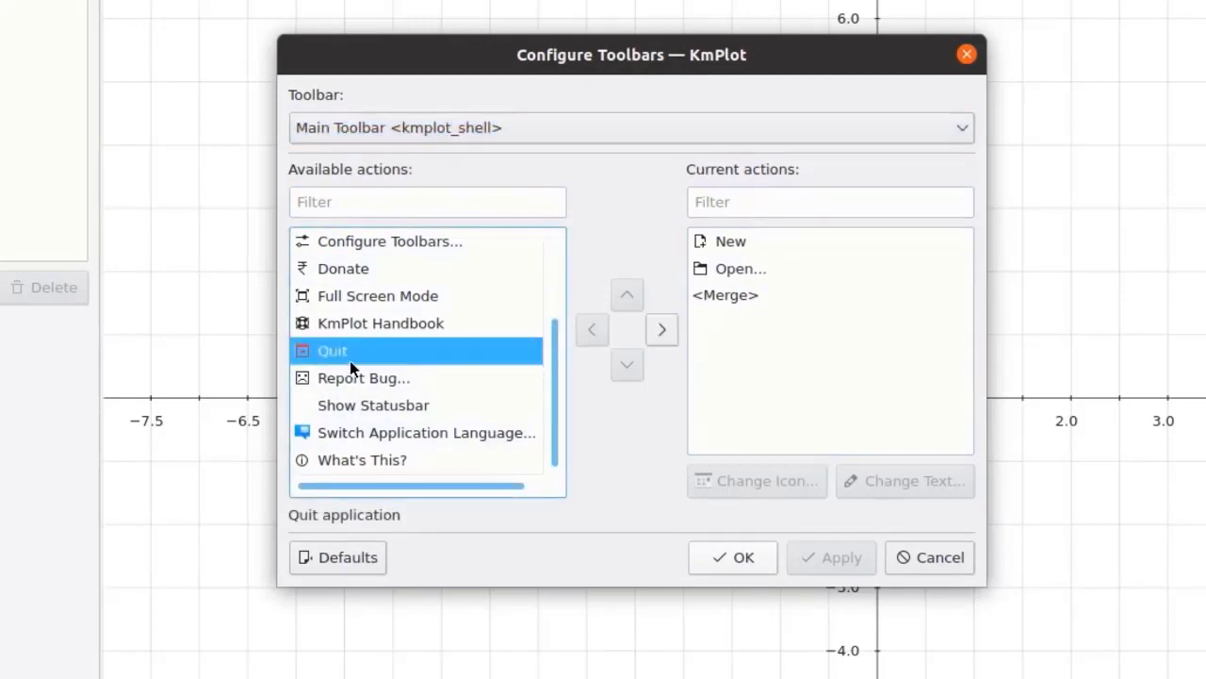
{"action": "left_click", "coordinate": [660, 329]}
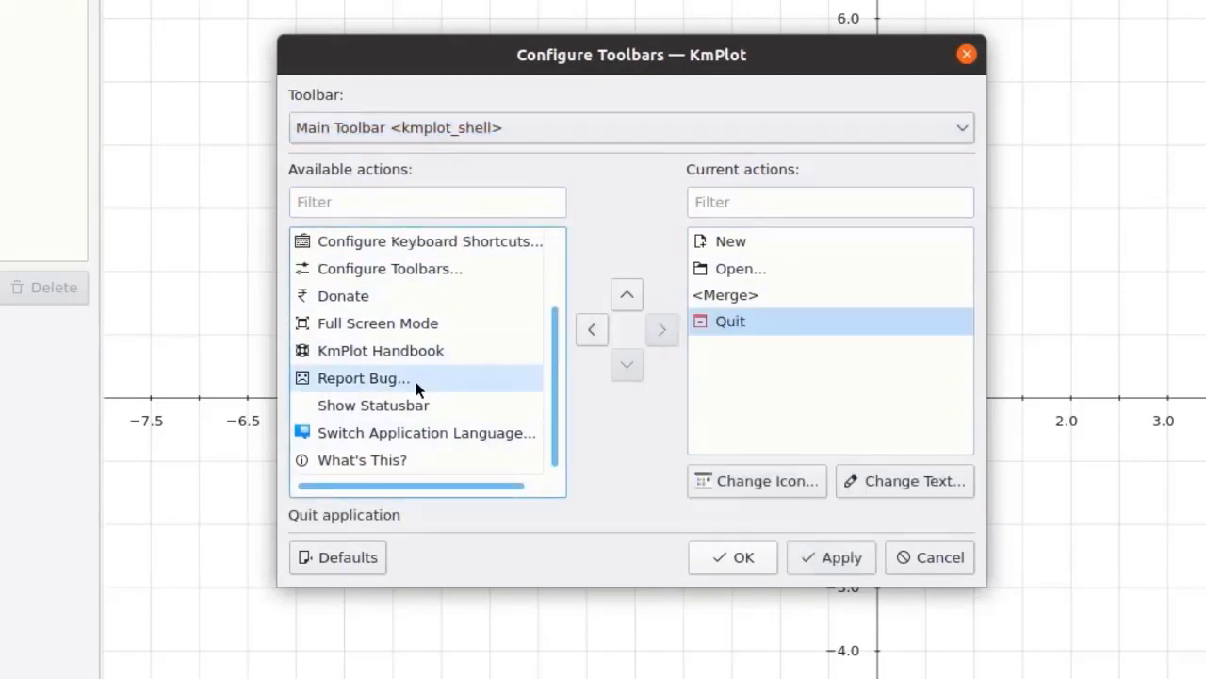
{"action": "left_click", "coordinate": [391, 325]}
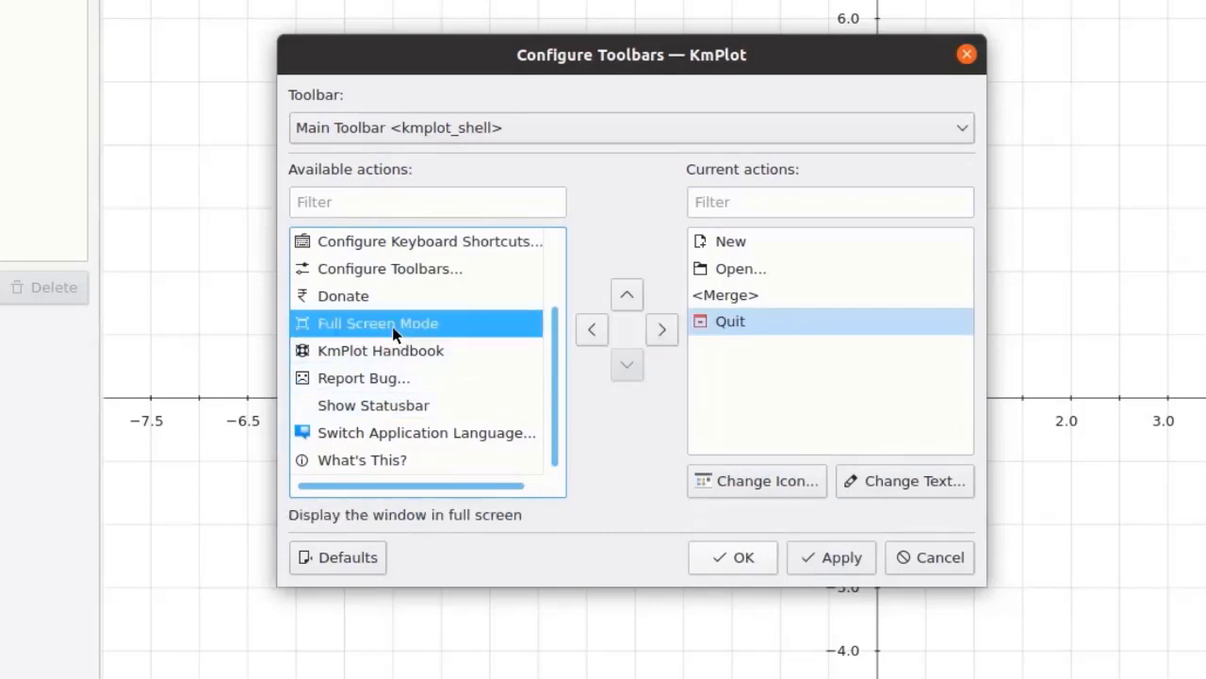
{"action": "left_click", "coordinate": [659, 330]}
{"action": "left_click", "coordinate": [367, 266]}
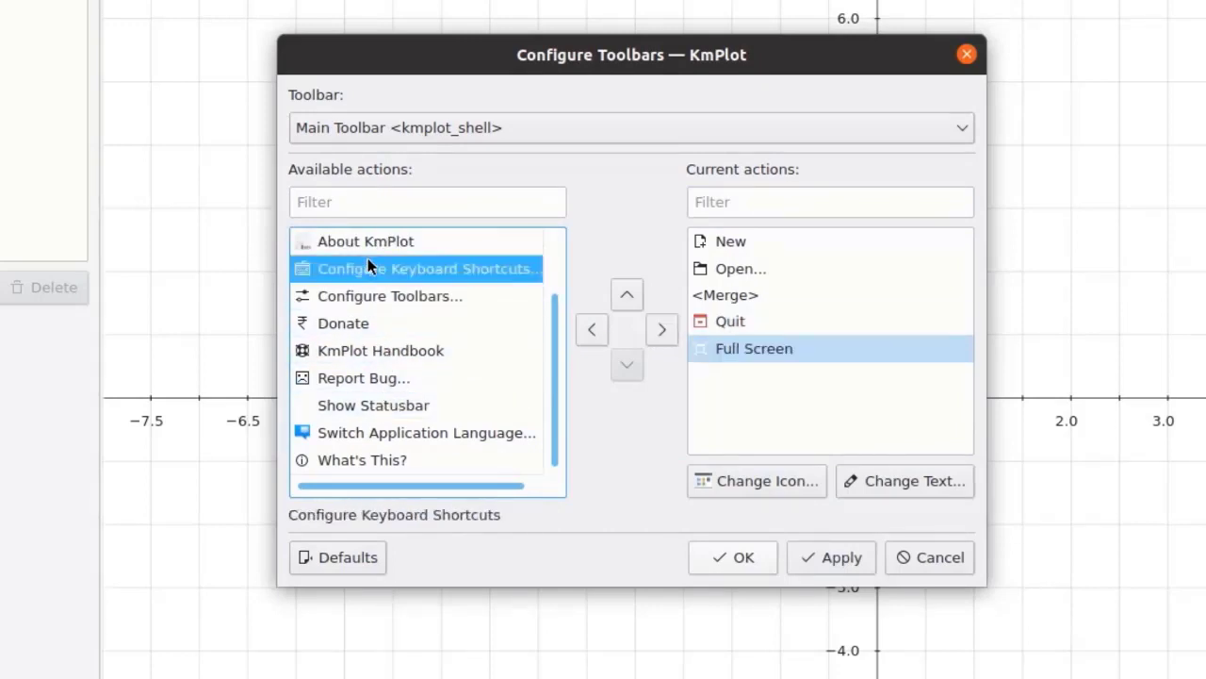
{"action": "left_click", "coordinate": [661, 329]}
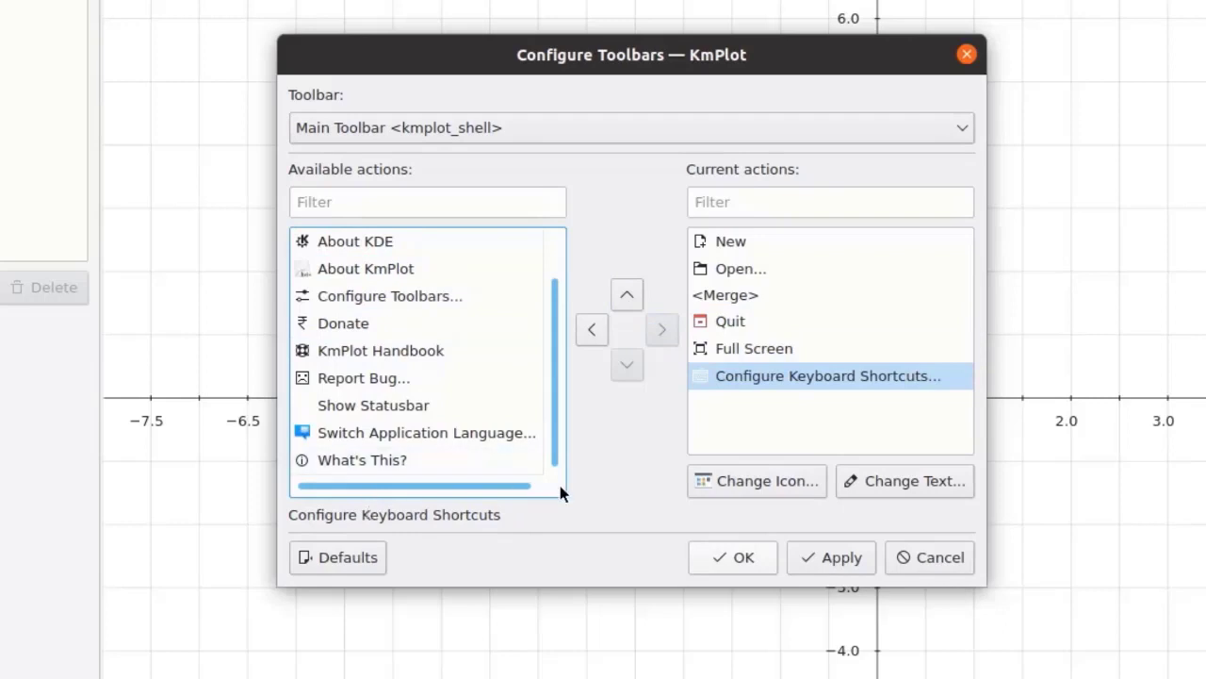
Examine the system icon categories and the other icons available for the Configure Keyboard Shortcuts toolbar action, keeping its current icon.
{"action": "left_click", "coordinate": [767, 482]}
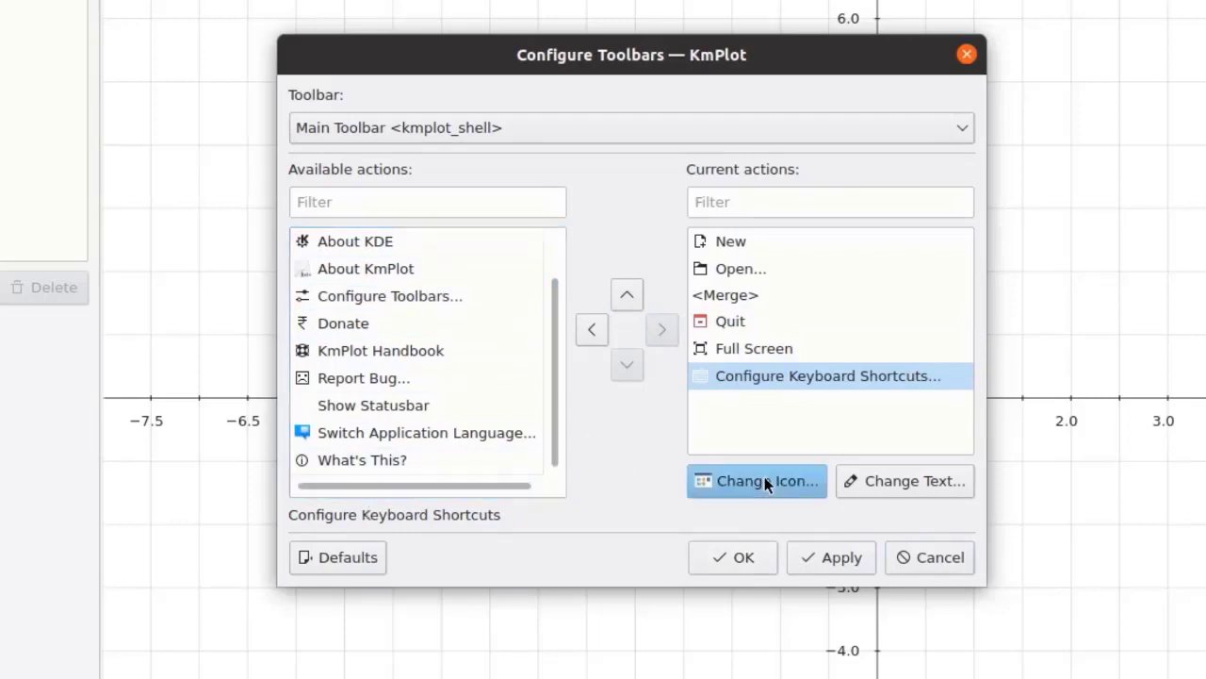
{"action": "scroll", "coordinate": [602, 337], "scroll_direction": "down", "scroll_amount": 5}
{"action": "scroll", "coordinate": [603, 337], "scroll_direction": "down", "scroll_amount": 10}
{"action": "scroll", "coordinate": [529, 481], "scroll_direction": "down", "scroll_amount": 10}
{"action": "scroll", "coordinate": [746, 476], "scroll_direction": "up", "scroll_amount": 15}
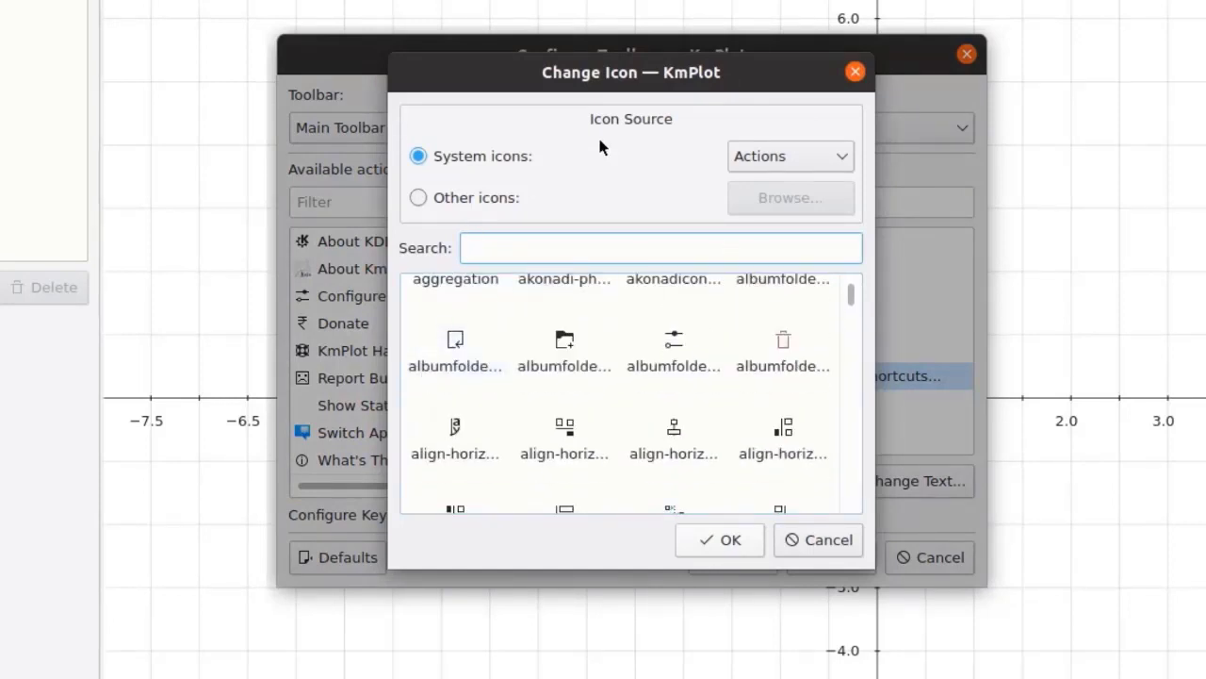
{"action": "left_click", "coordinate": [834, 154]}
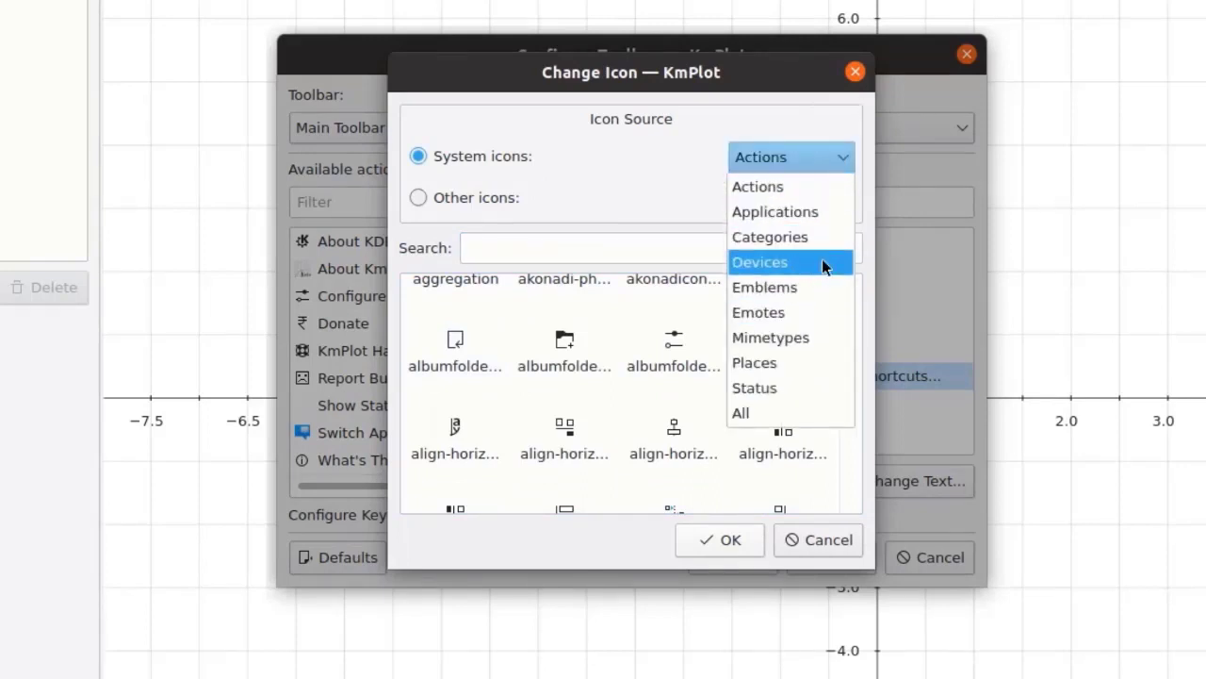
{"action": "left_click", "coordinate": [854, 76]}
{"action": "key", "text": "Tab"}
{"action": "left_click", "coordinate": [456, 206]}
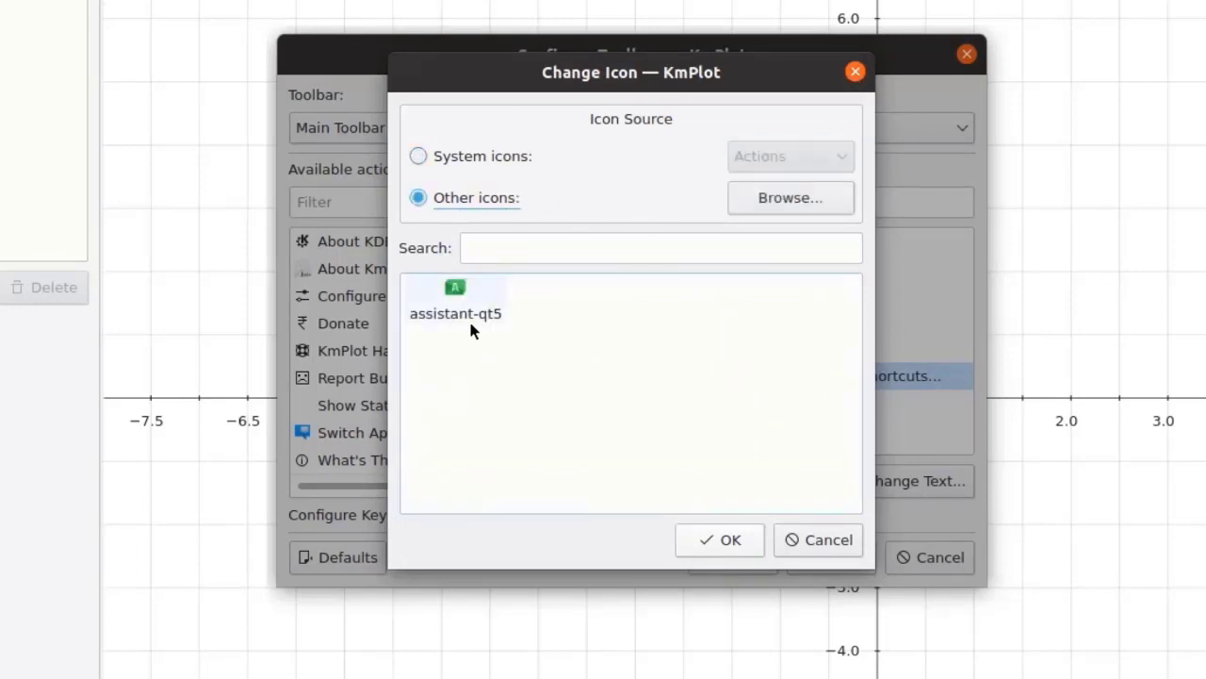
{"action": "left_click", "coordinate": [450, 158]}
{"action": "scroll", "coordinate": [754, 367], "scroll_direction": "down", "scroll_amount": 8}
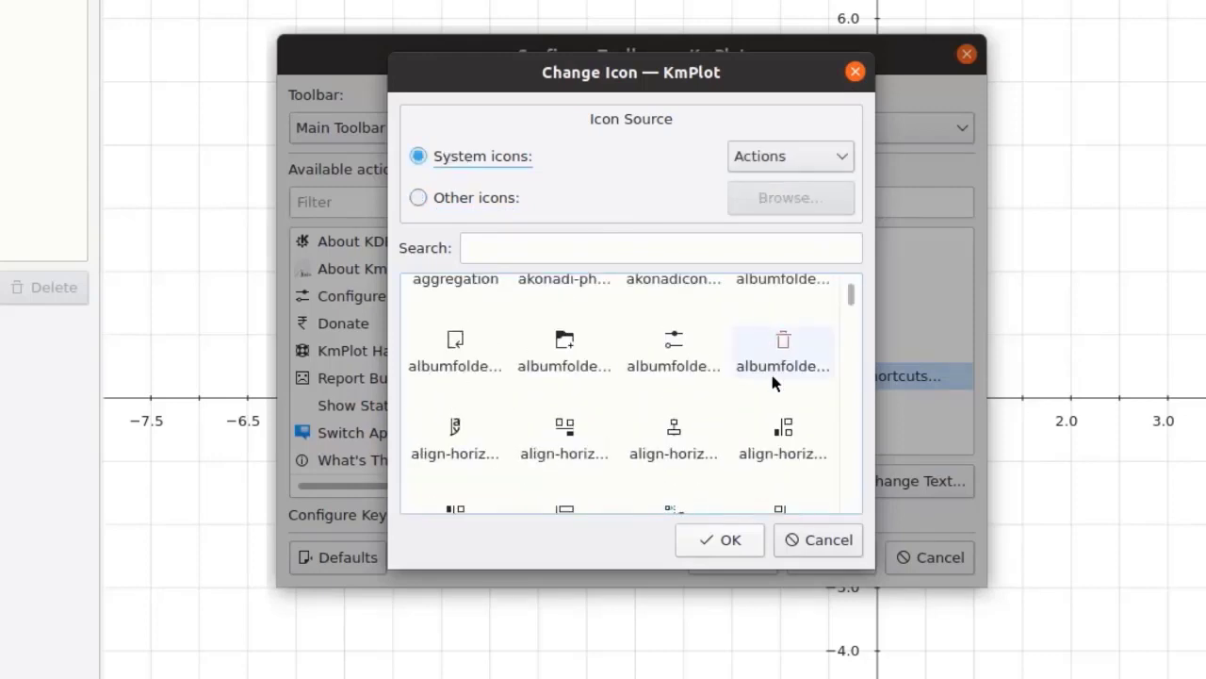
{"action": "left_click", "coordinate": [816, 542]}
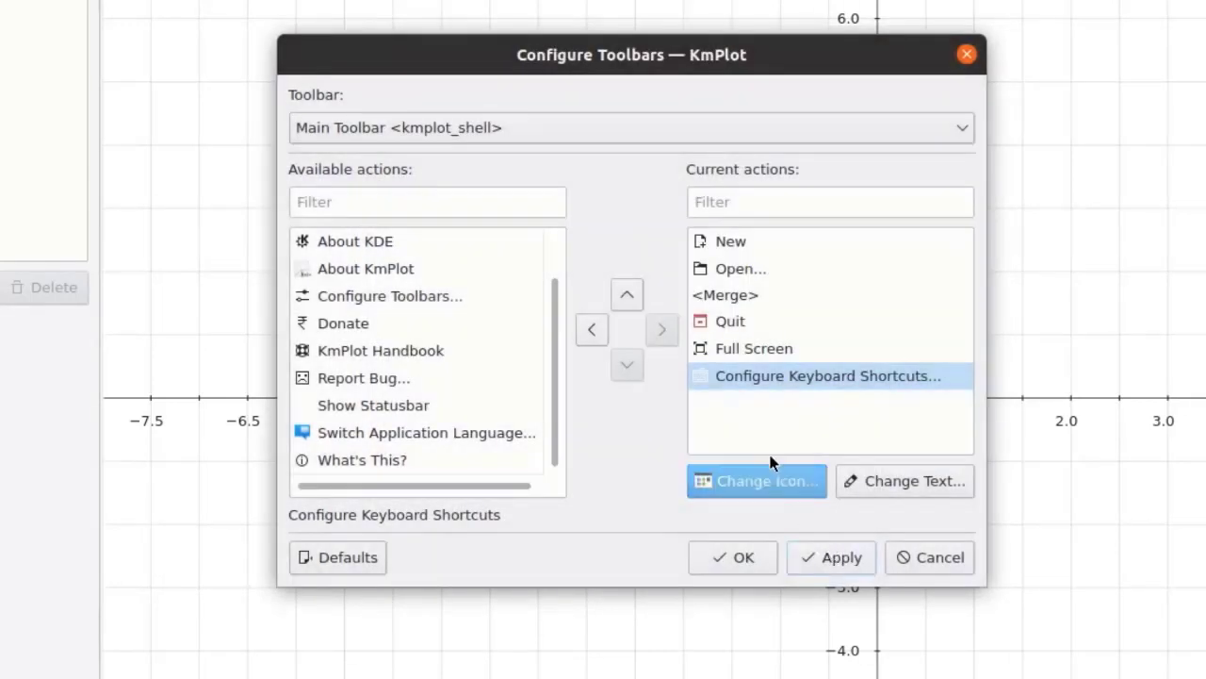
View the icon text options for the Configure Keyboard Shortcuts action, and discard the toolbar changes.
{"action": "left_click", "coordinate": [914, 482]}
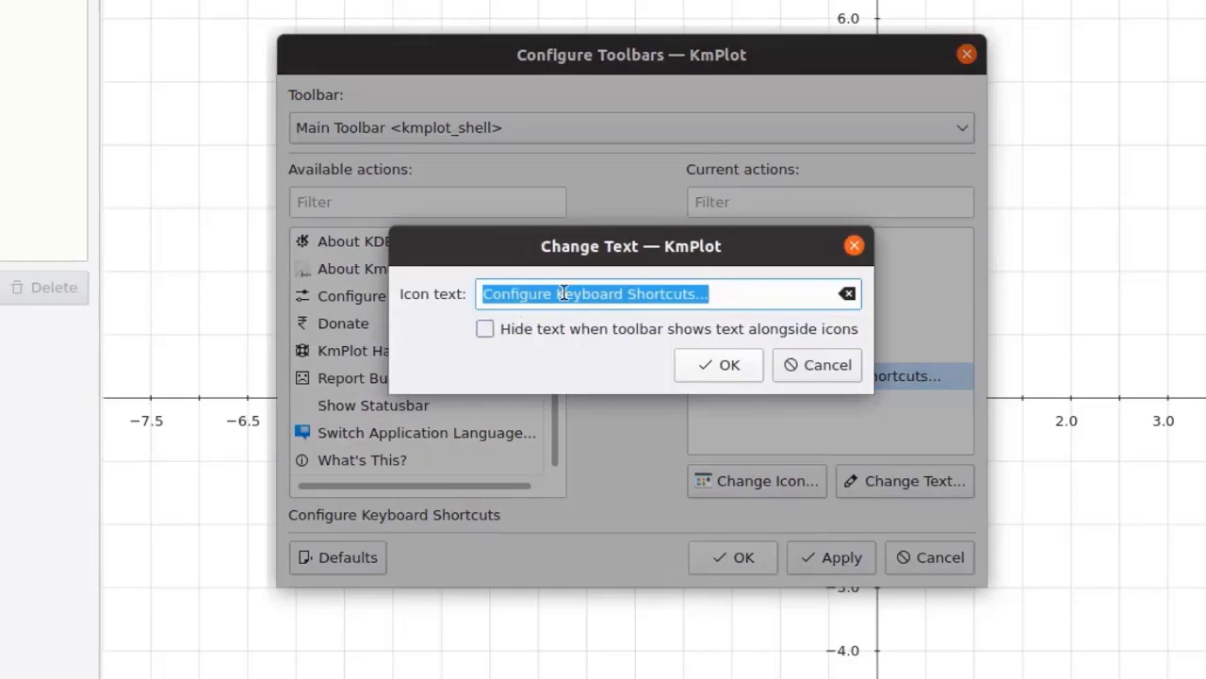
{"action": "left_click", "coordinate": [830, 368]}
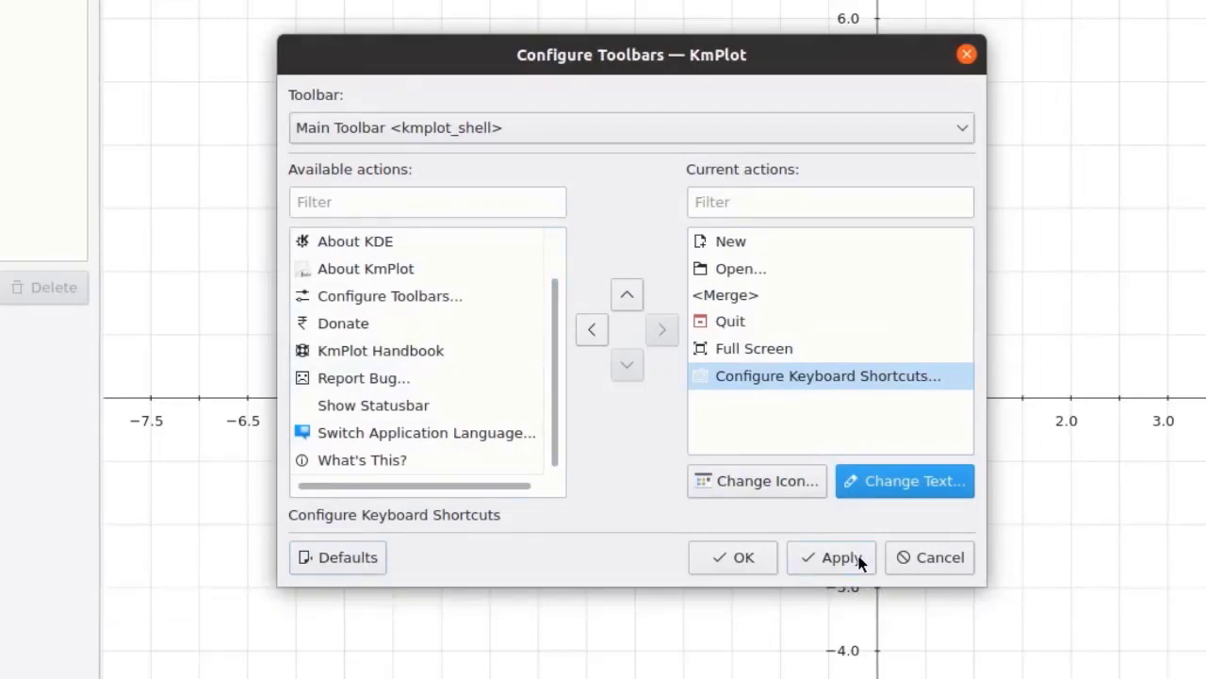
{"action": "left_click", "coordinate": [921, 560]}
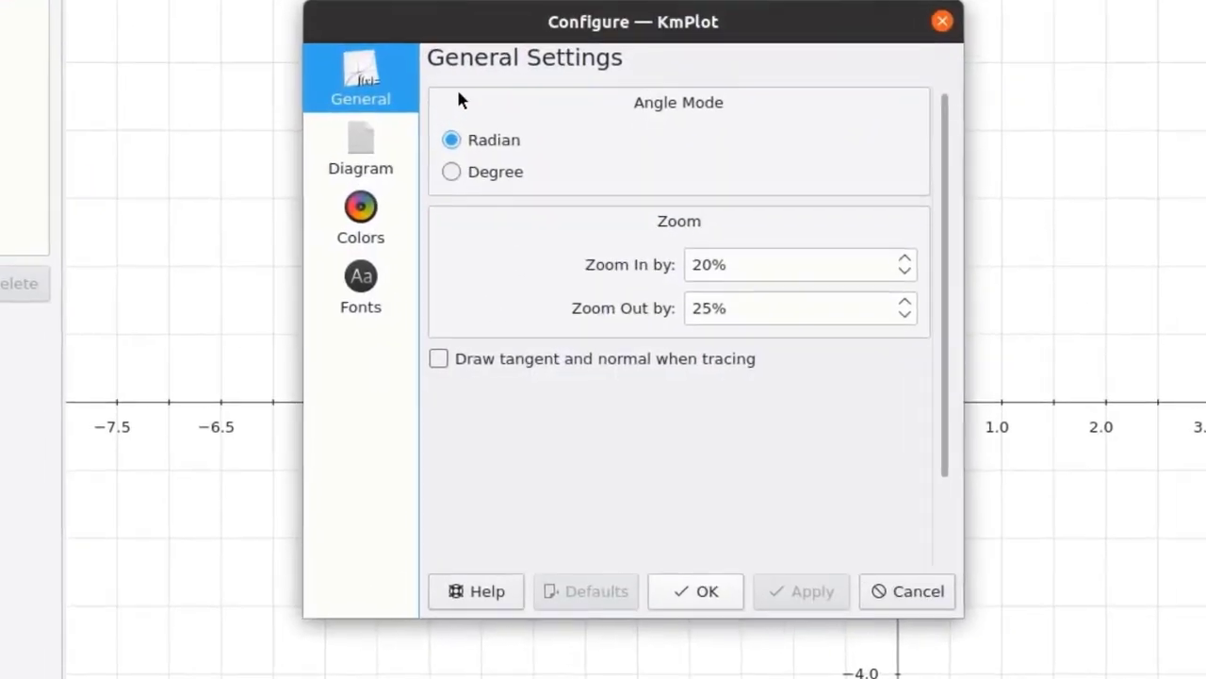
Try the None, Crosses and Polar grid styles in the diagram appearance settings.
{"action": "left_click_drag", "start_coordinate": [740, 10], "coordinate": [1205, 0]}
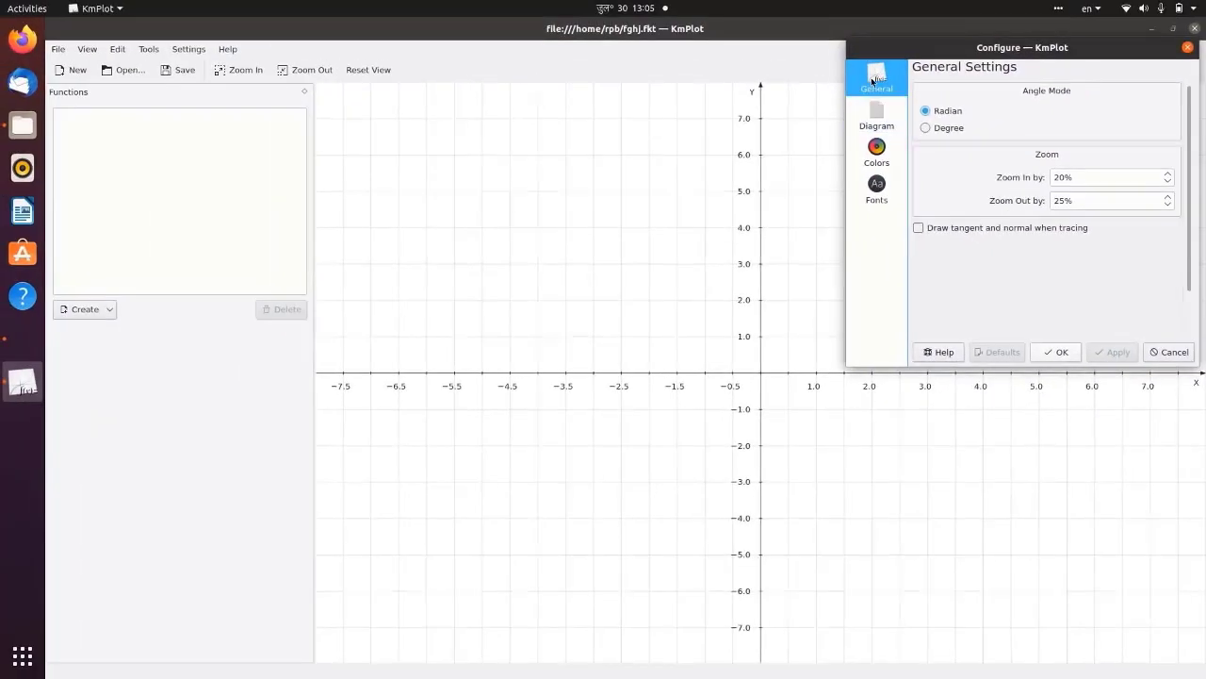
{"action": "left_click", "coordinate": [876, 116]}
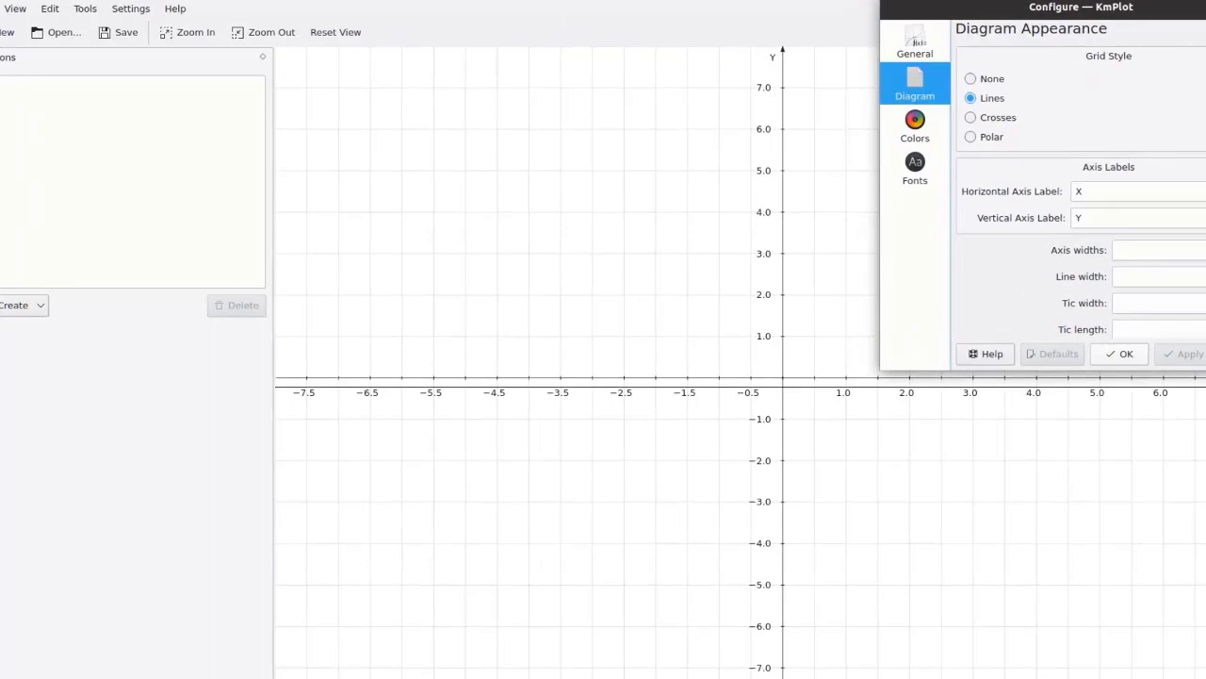
{"action": "left_click", "coordinate": [993, 79]}
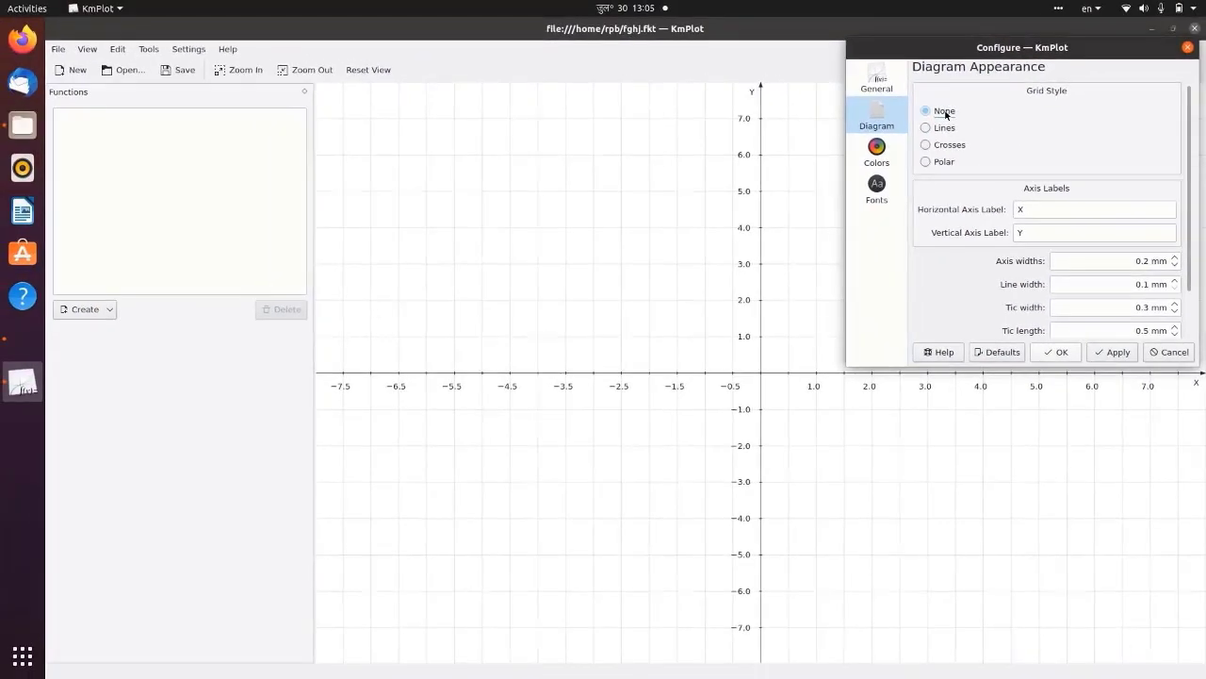
{"action": "left_click", "coordinate": [947, 118]}
{"action": "left_click", "coordinate": [927, 145]}
{"action": "left_click", "coordinate": [925, 162]}
Open the Function 3 default color, try a screen-picked color for Function 10, and cancel the color selection.
{"action": "left_click", "coordinate": [876, 151]}
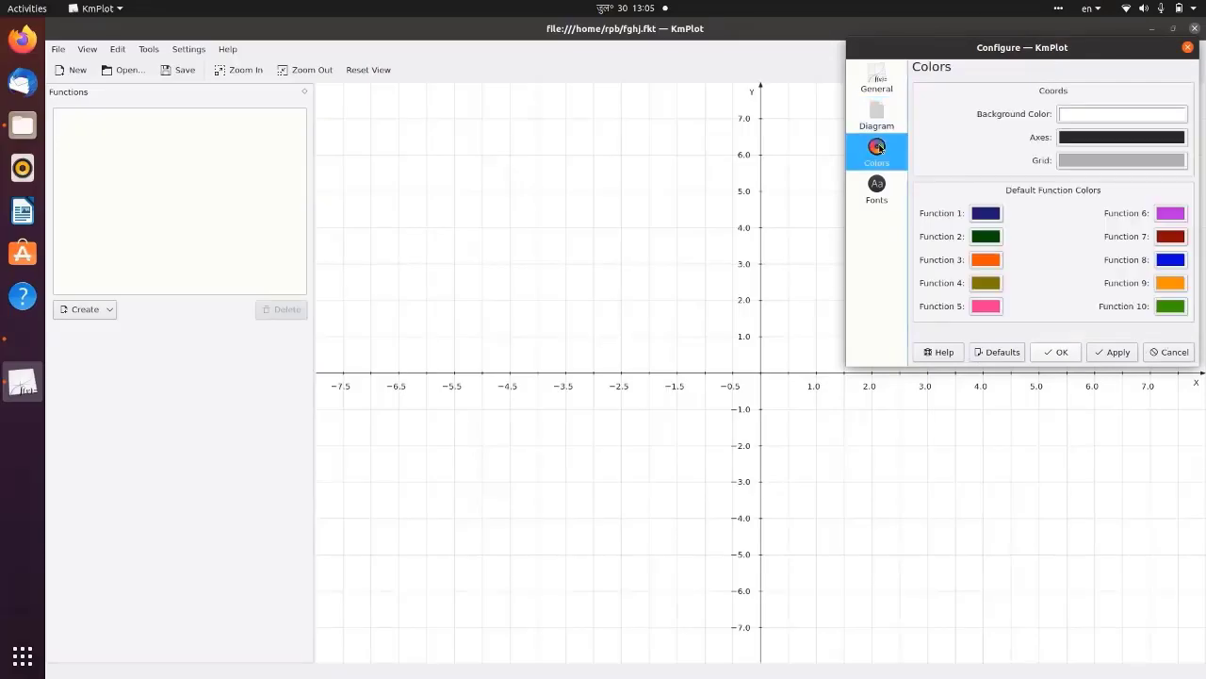
{"action": "left_click", "coordinate": [989, 264]}
{"action": "left_click", "coordinate": [1113, 314]}
{"action": "left_click", "coordinate": [1170, 306]}
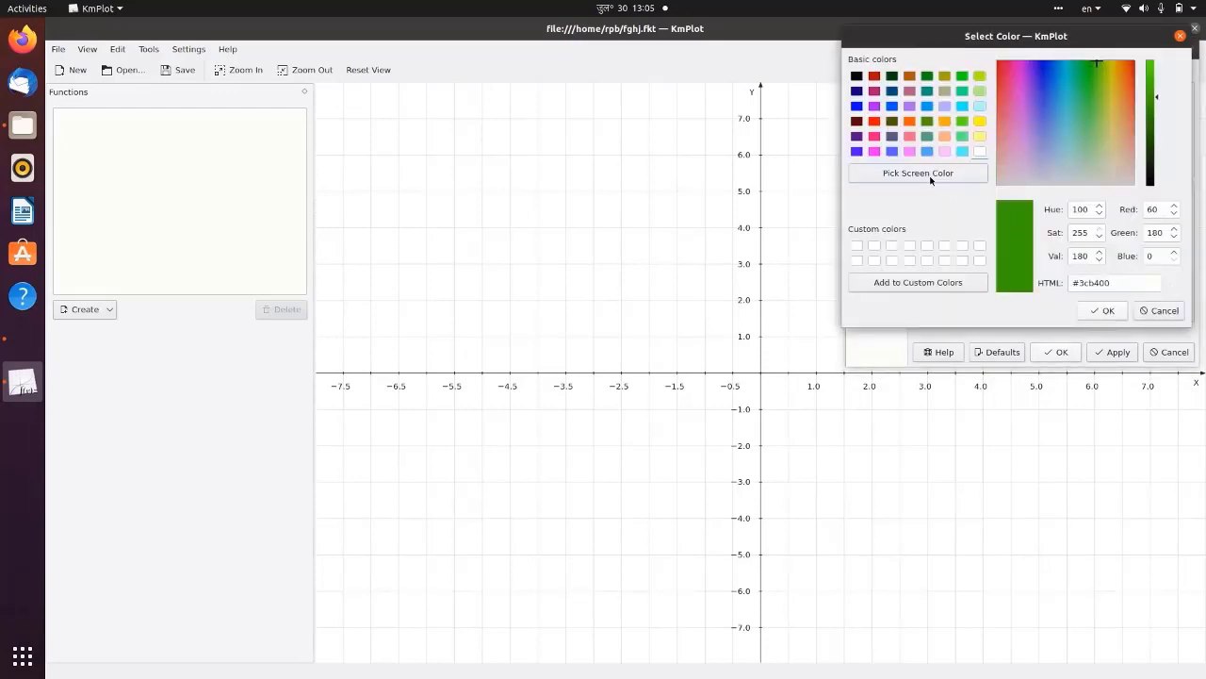
{"action": "left_click", "coordinate": [918, 174]}
{"action": "left_click", "coordinate": [1151, 74]}
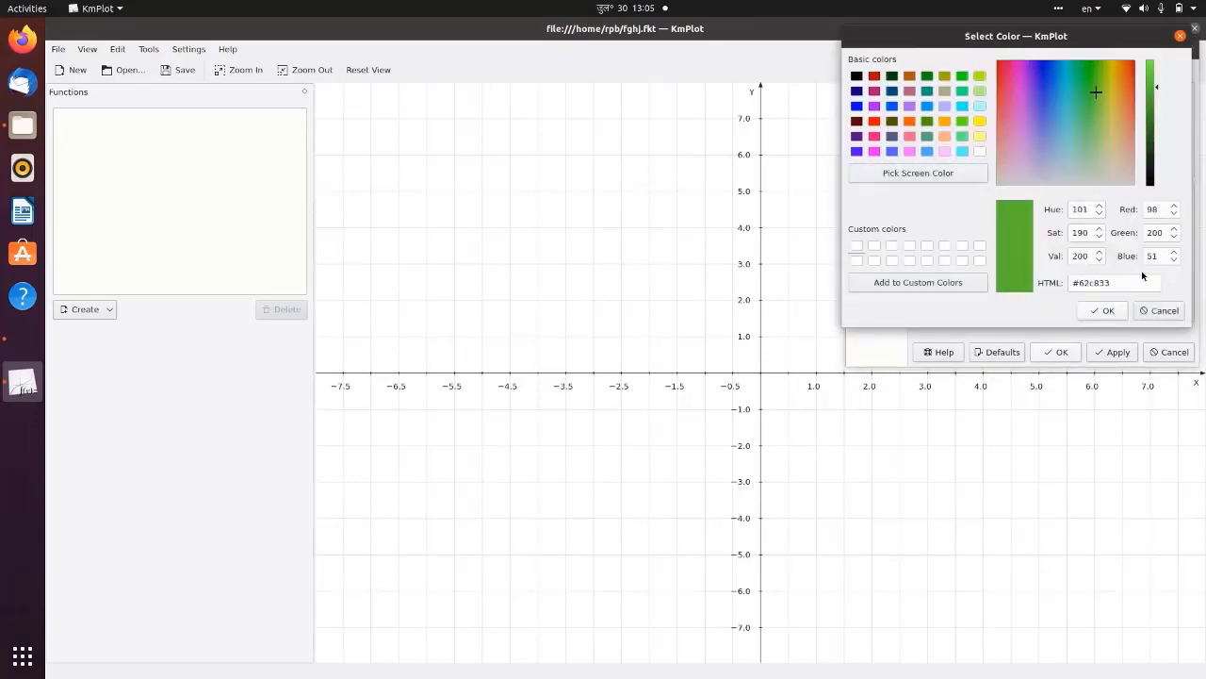
{"action": "left_click", "coordinate": [1159, 310]}
Try size 28 for the axes labels font in the font settings.
{"action": "left_click", "coordinate": [877, 188]}
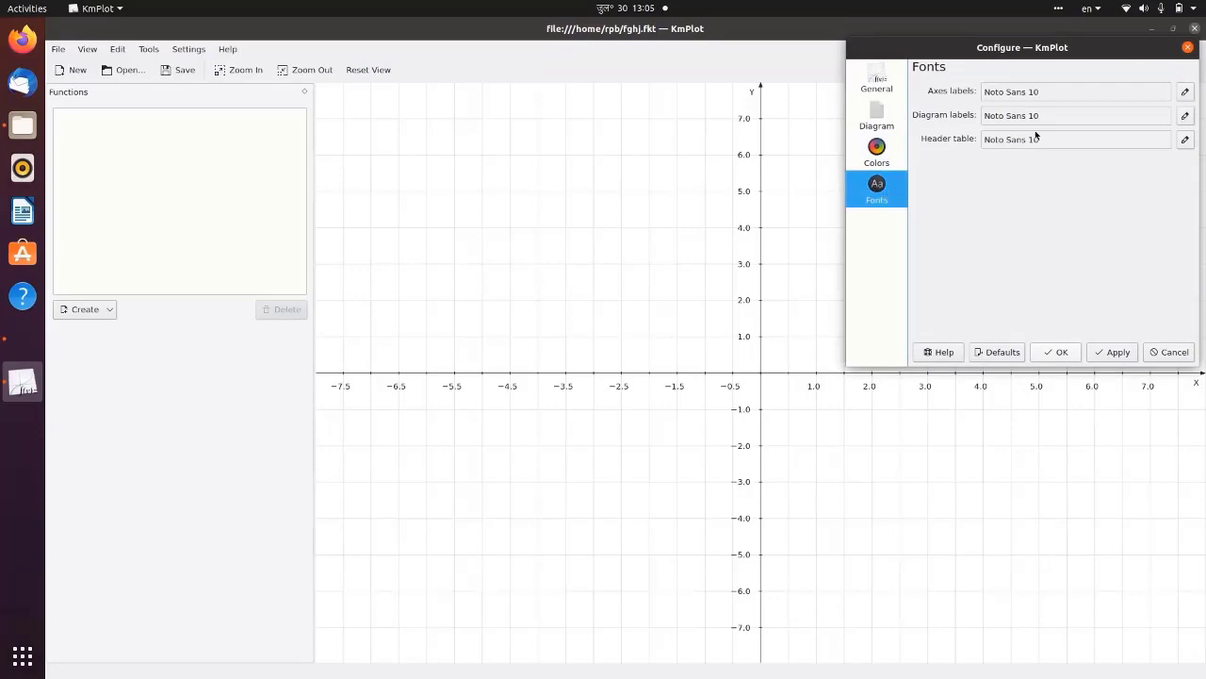
{"action": "left_click", "coordinate": [1186, 92]}
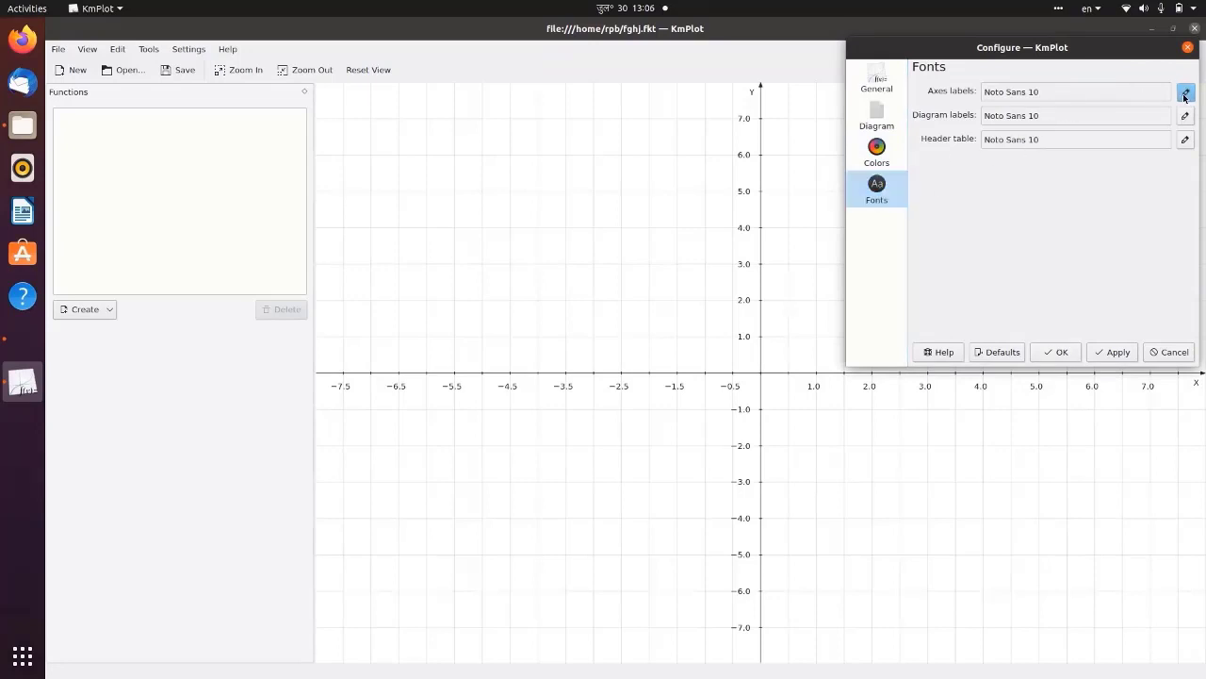
{"action": "scroll", "coordinate": [927, 177], "scroll_direction": "down", "scroll_amount": 10}
{"action": "scroll", "coordinate": [927, 177], "scroll_direction": "down", "scroll_amount": 15}
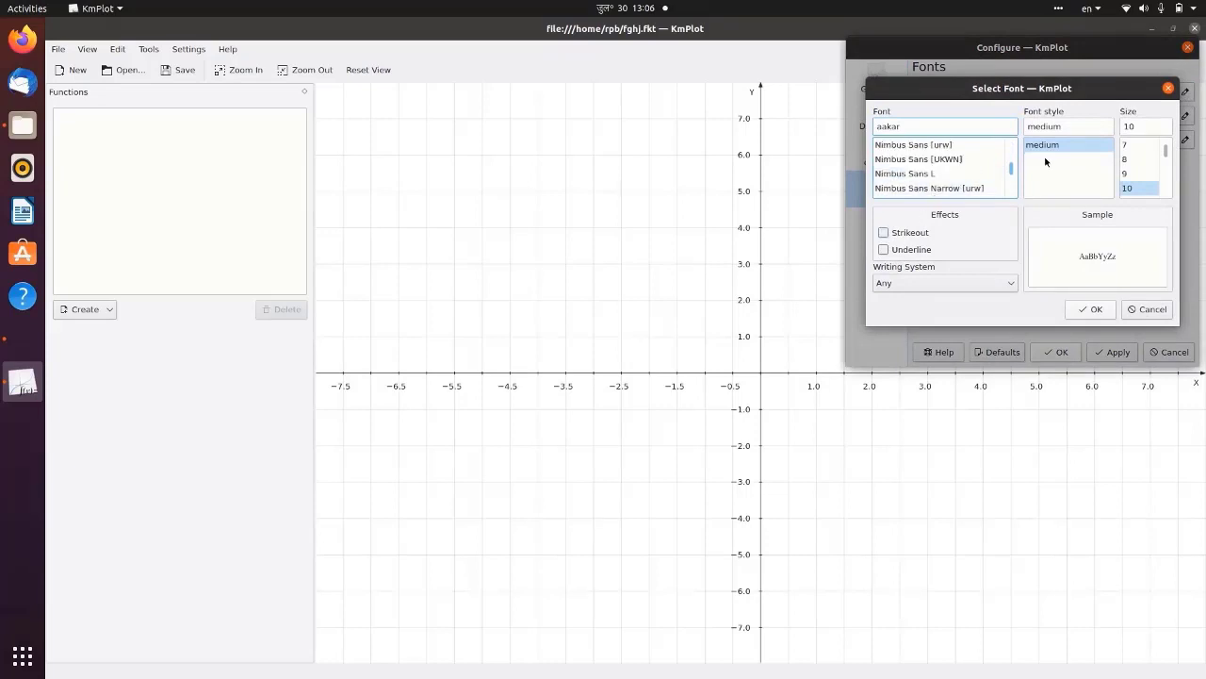
{"action": "left_click", "coordinate": [1082, 146]}
{"action": "scroll", "coordinate": [1141, 177], "scroll_direction": "down", "scroll_amount": 2}
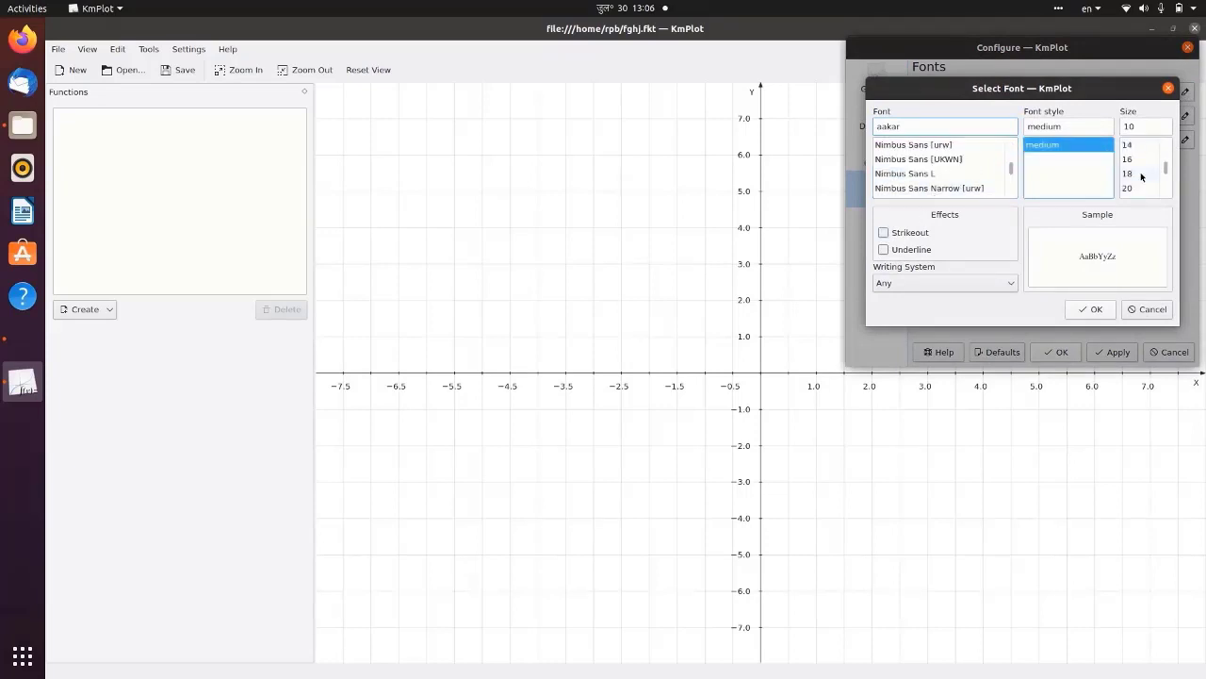
{"action": "left_click", "coordinate": [1141, 173]}
{"action": "scroll", "coordinate": [1141, 174], "scroll_direction": "down", "scroll_amount": 2}
{"action": "left_click", "coordinate": [1136, 173]}
{"action": "left_click", "coordinate": [1130, 160]}
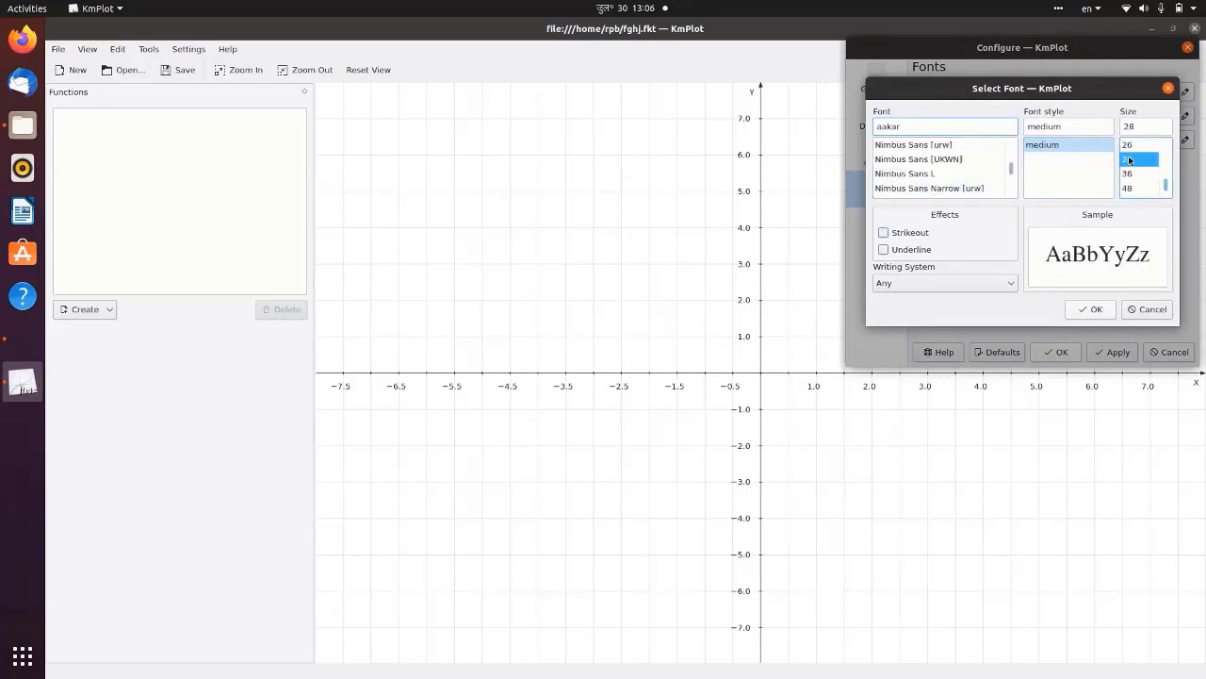
Choose Nimbus Sans L without underline for the axes labels font, and close the configuration without applying it.
{"action": "left_click", "coordinate": [933, 187]}
{"action": "left_click", "coordinate": [933, 174]}
{"action": "scroll", "coordinate": [933, 173], "scroll_direction": "down", "scroll_amount": 3}
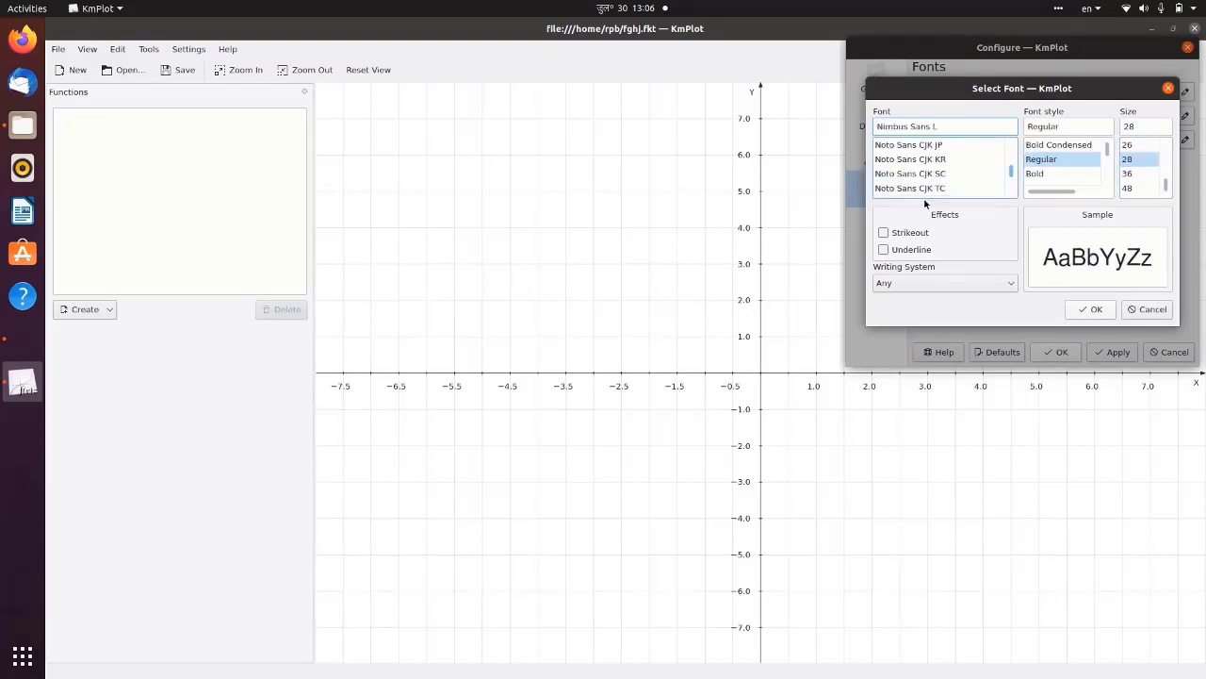
{"action": "left_click", "coordinate": [884, 248]}
{"action": "left_click", "coordinate": [884, 248]}
{"action": "left_click", "coordinate": [1093, 309]}
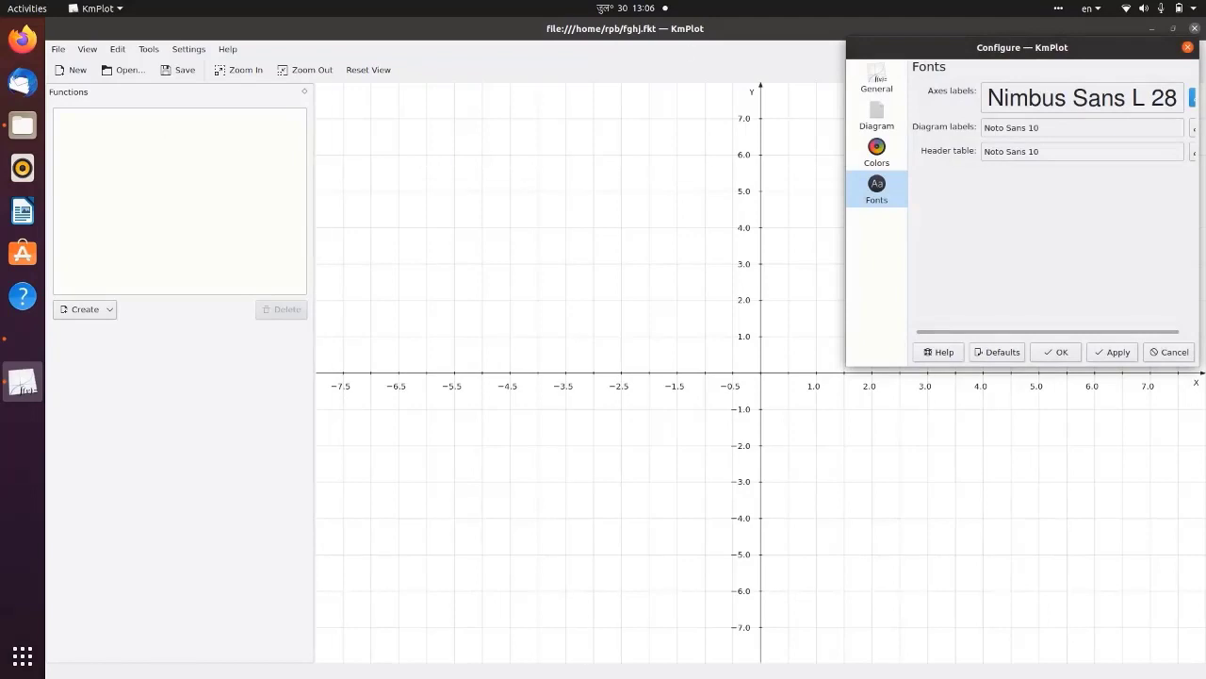
{"action": "left_click", "coordinate": [1188, 47]}
View the About KmPlot version and license information, and close it.
{"action": "left_click", "coordinate": [191, 49]}
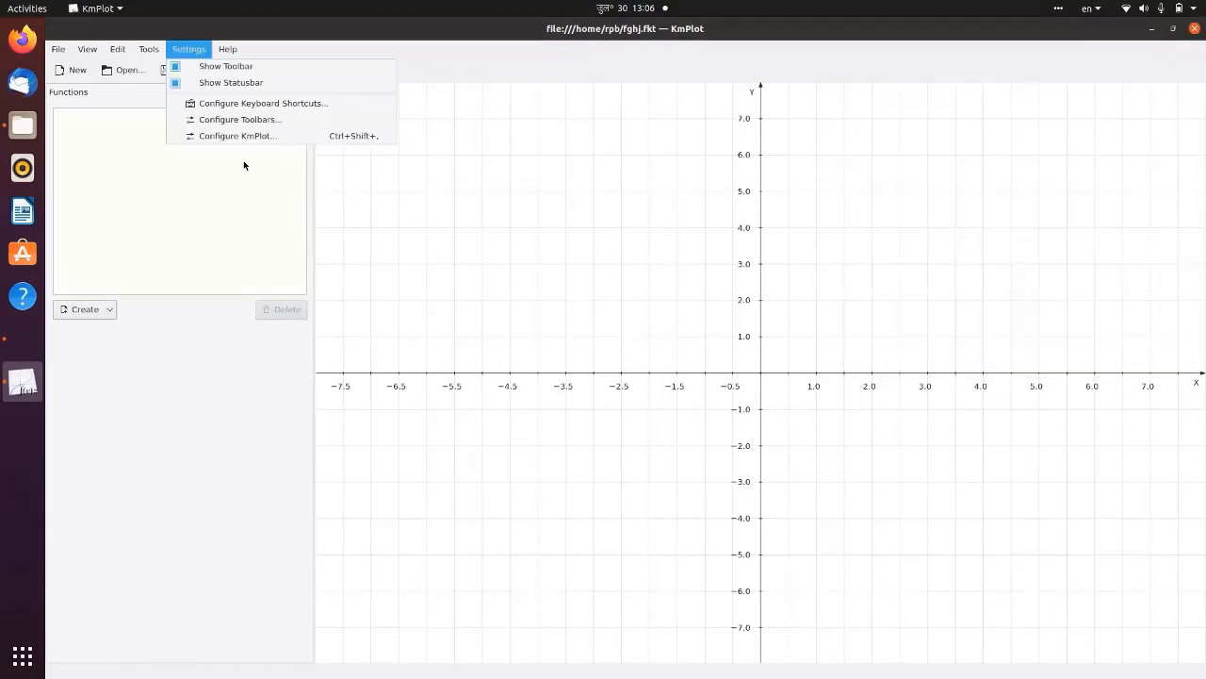
{"action": "mouse_move", "coordinate": [227, 49]}
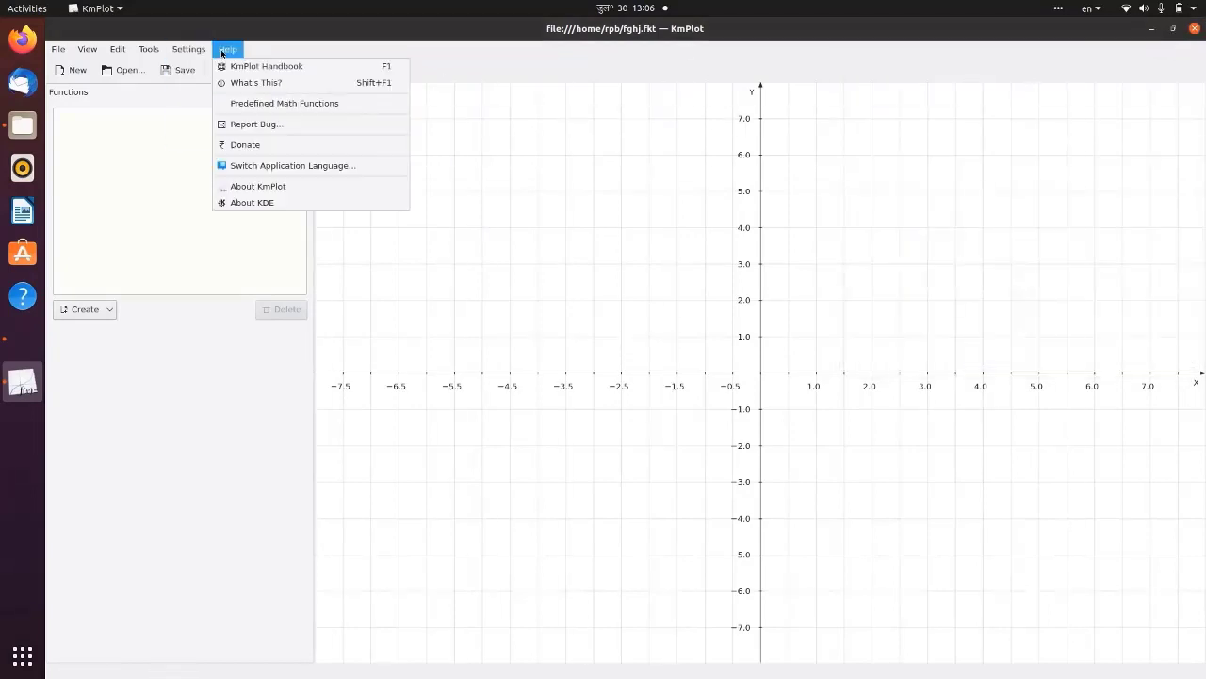
{"action": "left_click", "coordinate": [283, 186]}
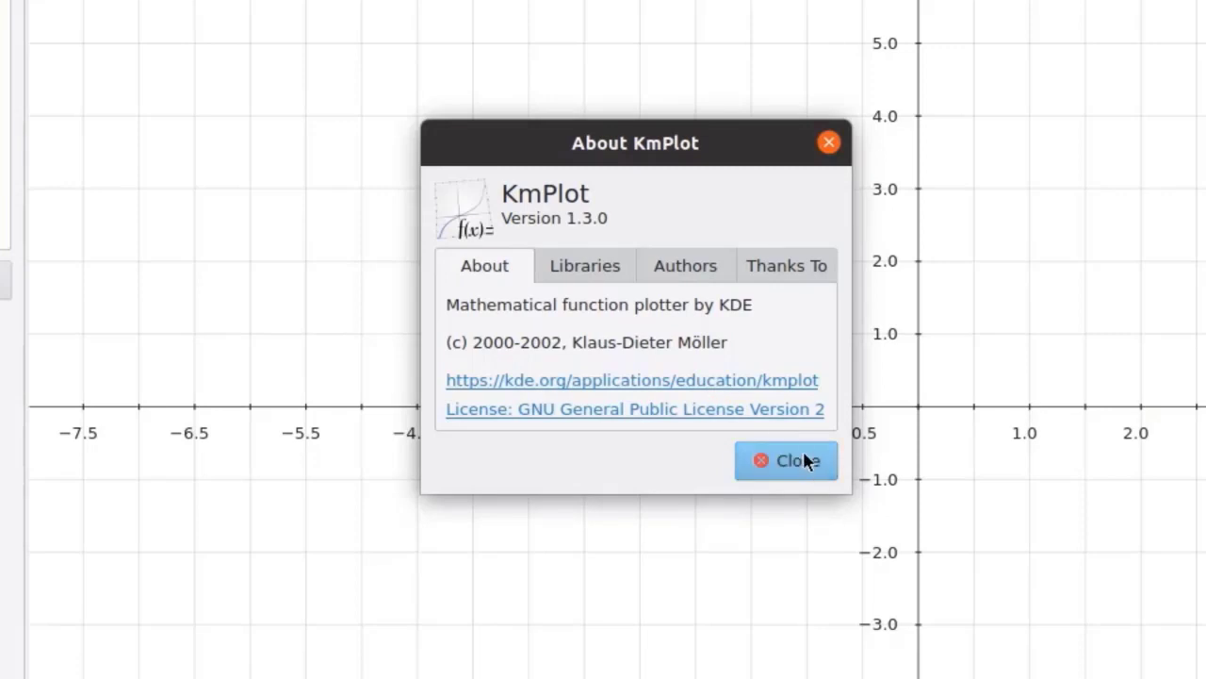
{"action": "double_click", "coordinate": [729, 386]}
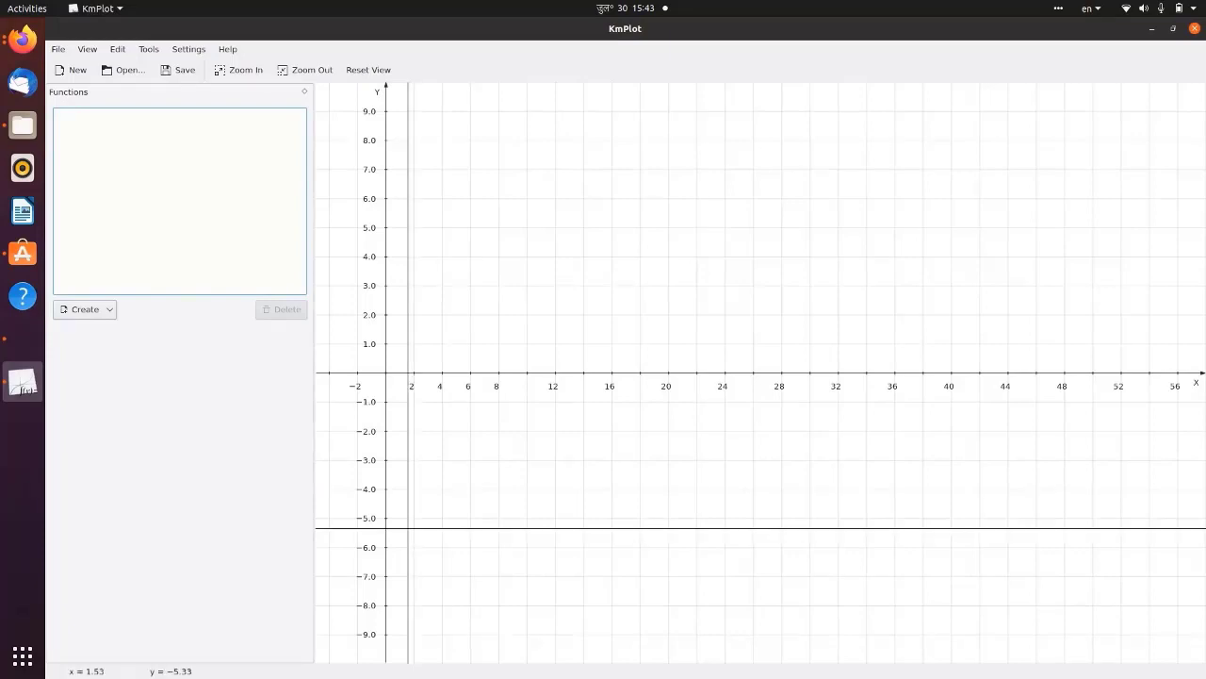
{"action": "left_click", "coordinate": [90, 311]}
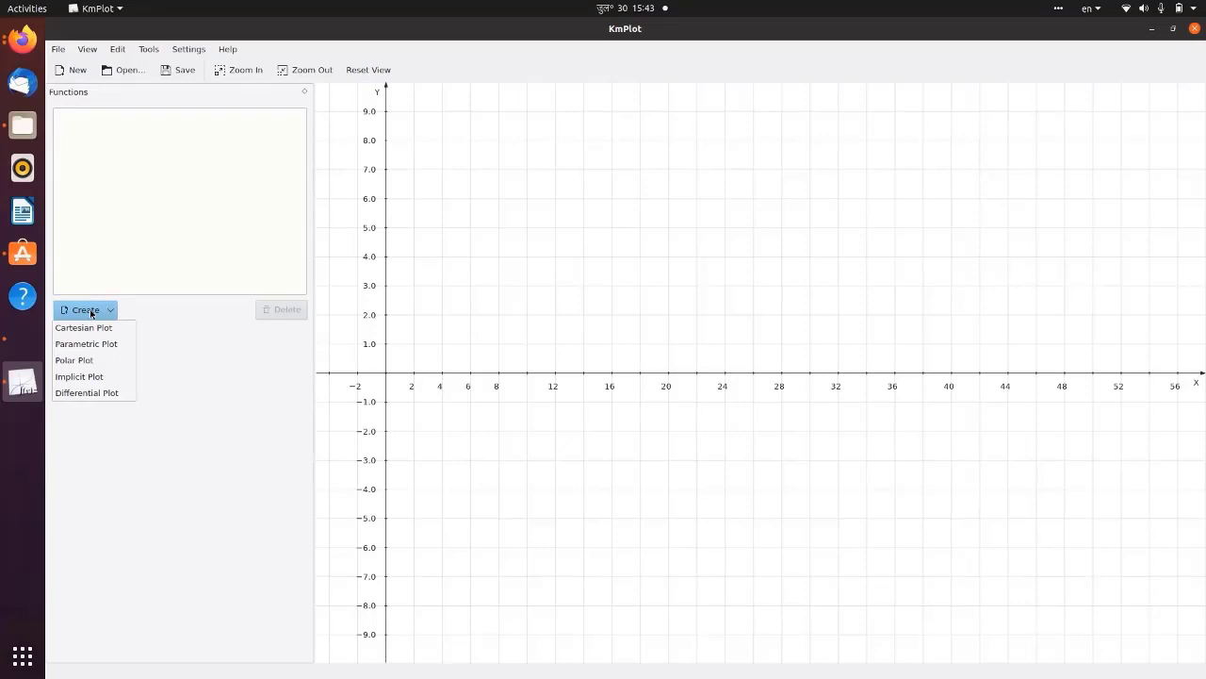
{"action": "left_click", "coordinate": [91, 312]}
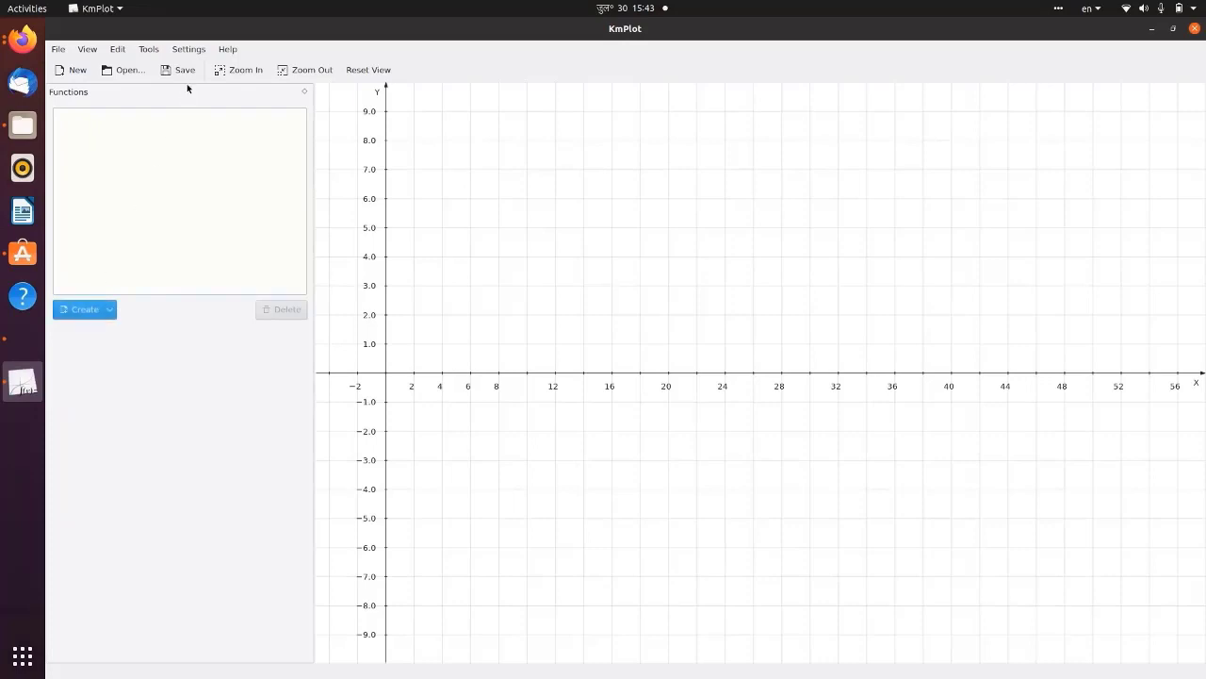
{"action": "left_click", "coordinate": [179, 49]}
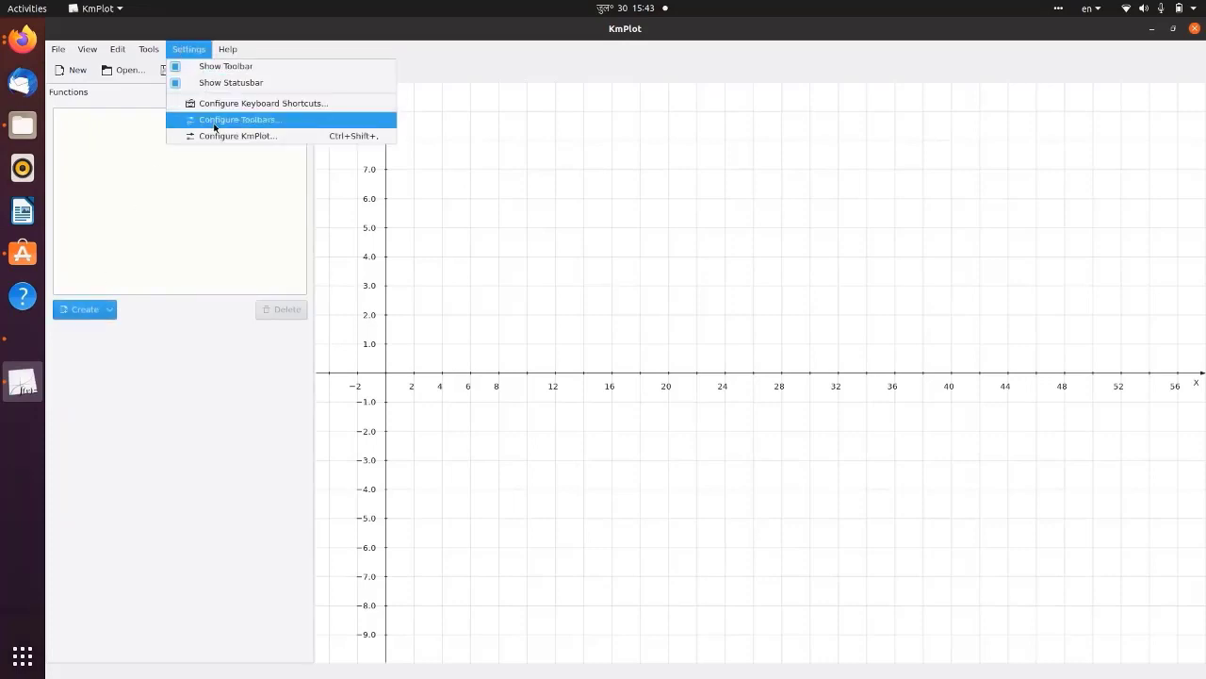
Open the area under graph calculation, enter 5 as its maximum, and close it.
{"action": "mouse_move", "coordinate": [150, 53]}
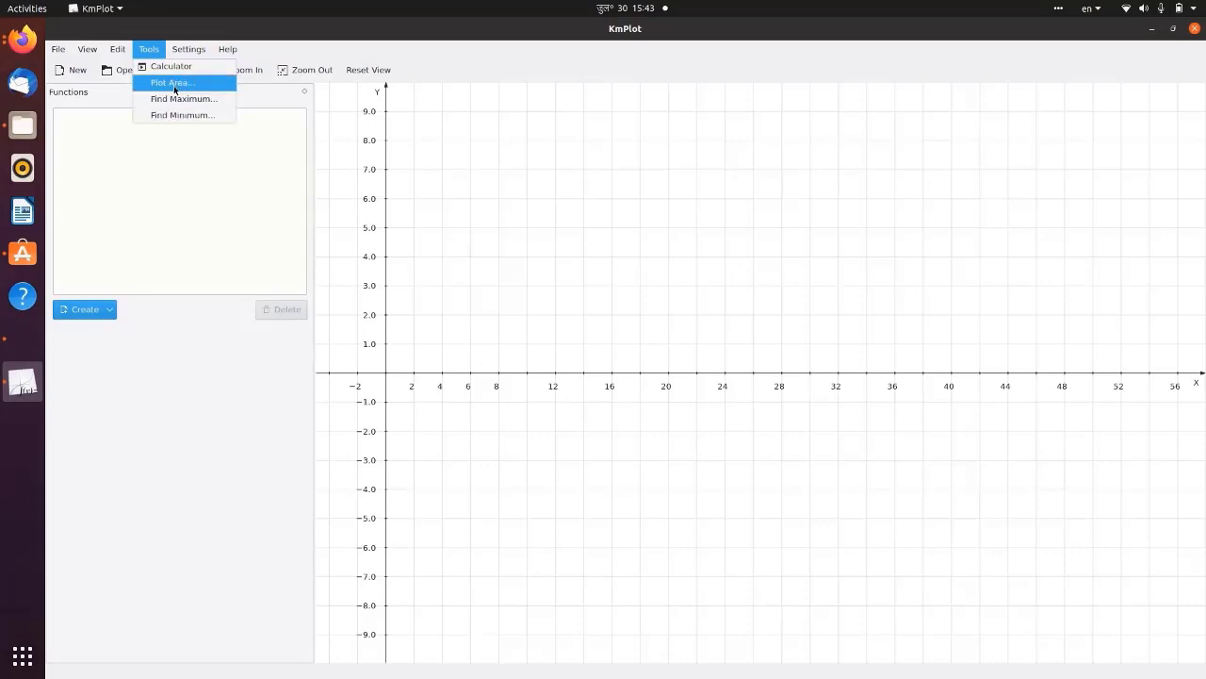
{"action": "left_click", "coordinate": [173, 85]}
{"action": "left_click_drag", "start_coordinate": [575, 270], "coordinate": [538, 274]}
{"action": "type", "text": "5"}
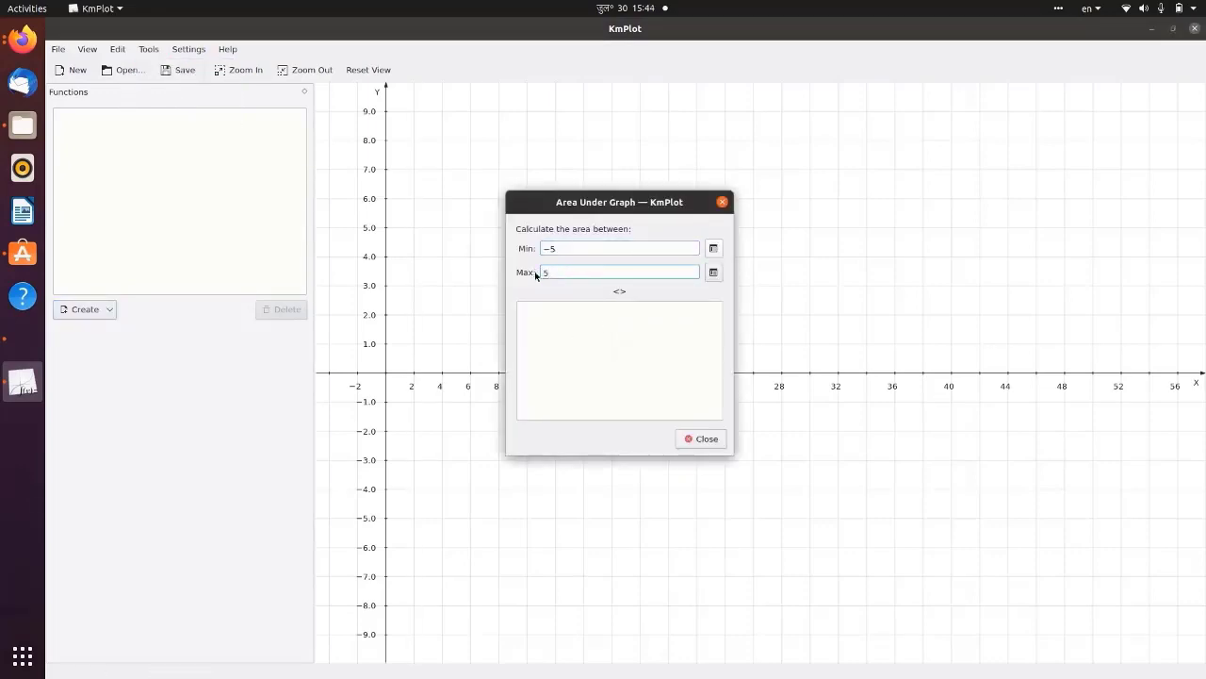
{"action": "left_click", "coordinate": [700, 438]}
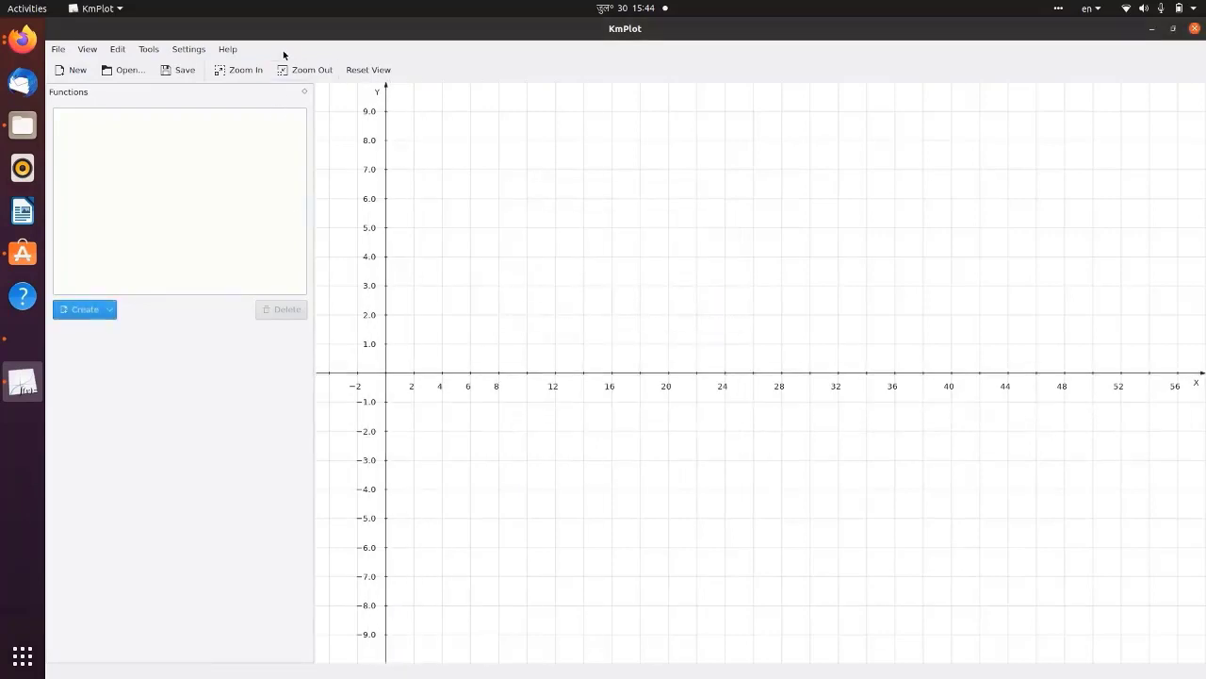
Reset the graph view and create a Cartesian plot of f(x) = x^2.
{"action": "left_click", "coordinate": [366, 71]}
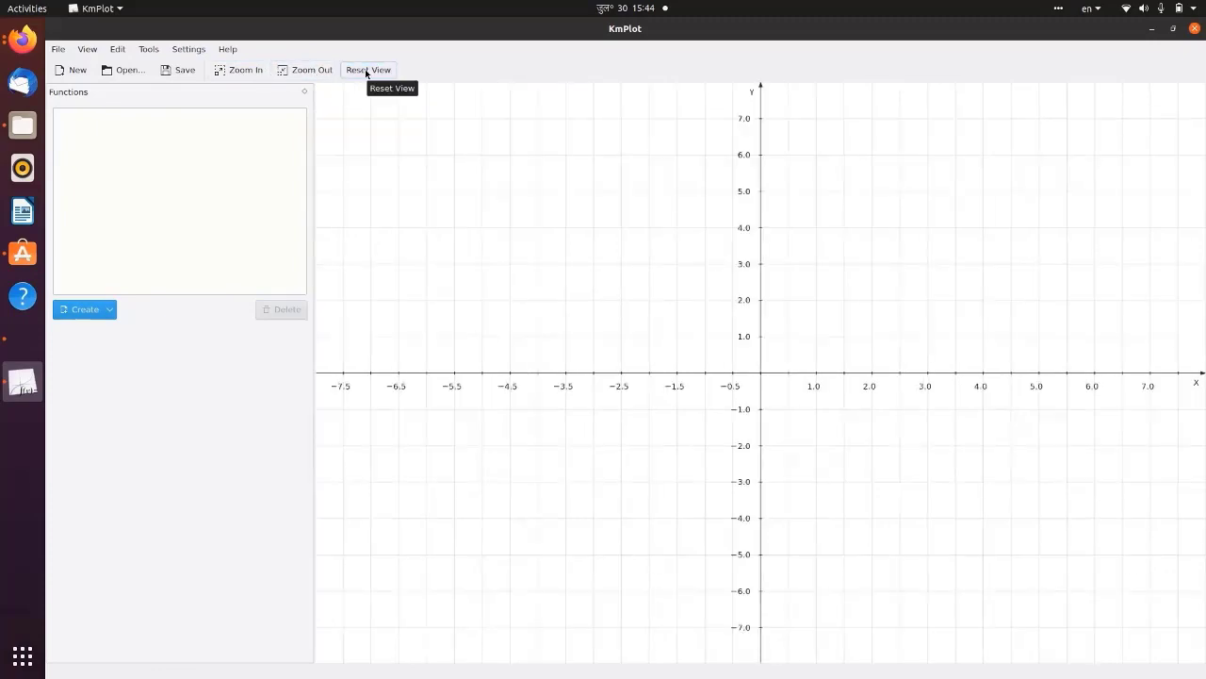
{"action": "left_click", "coordinate": [91, 310]}
{"action": "left_click", "coordinate": [91, 328]}
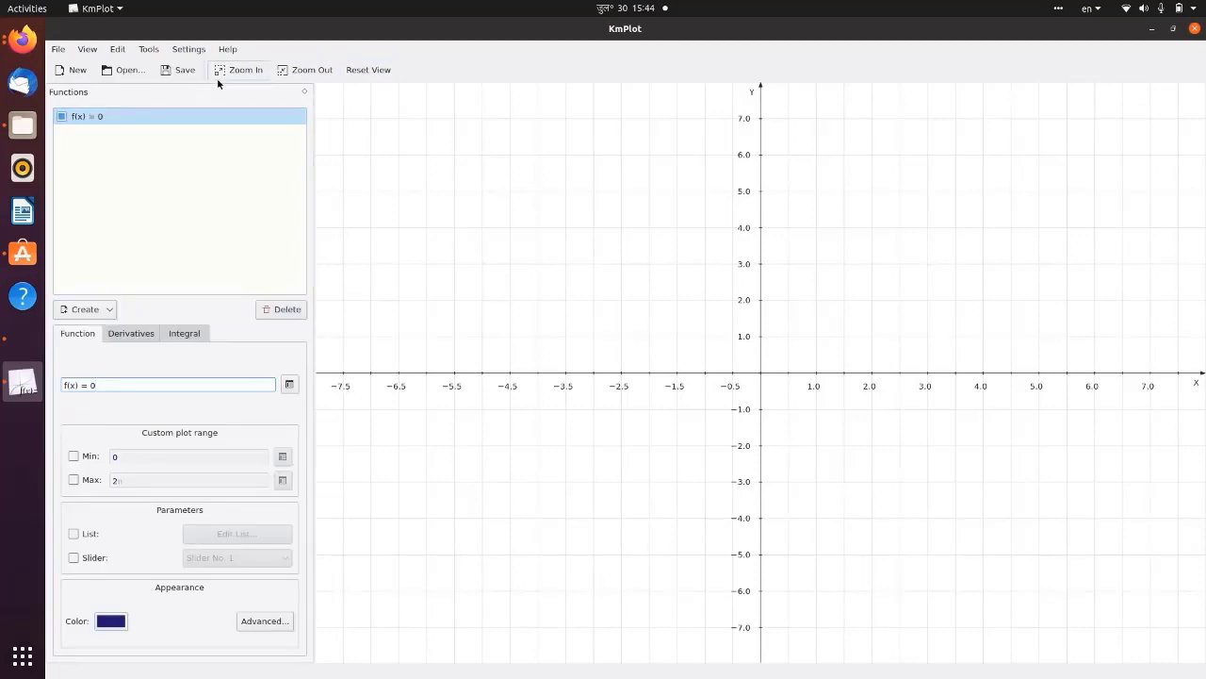
{"action": "left_click", "coordinate": [159, 123]}
{"action": "double_click", "coordinate": [92, 385]}
{"action": "type", "text": "x"}
{"action": "type", "text": "^2"}
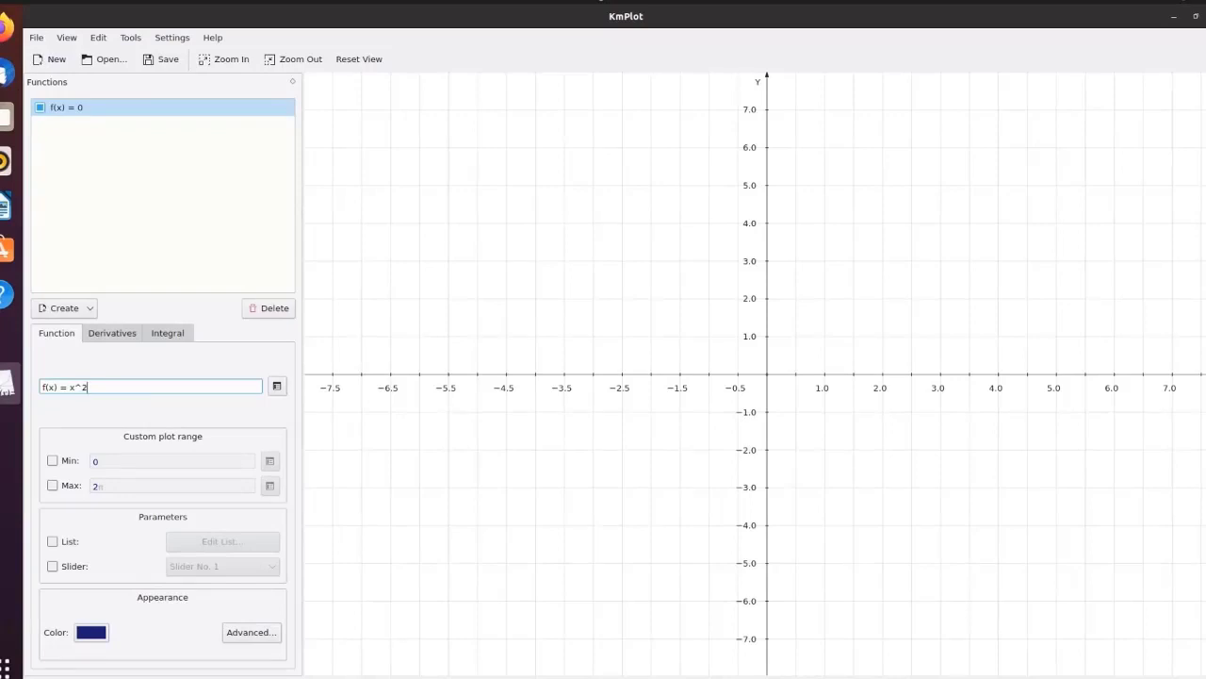
{"action": "key", "text": "Return"}
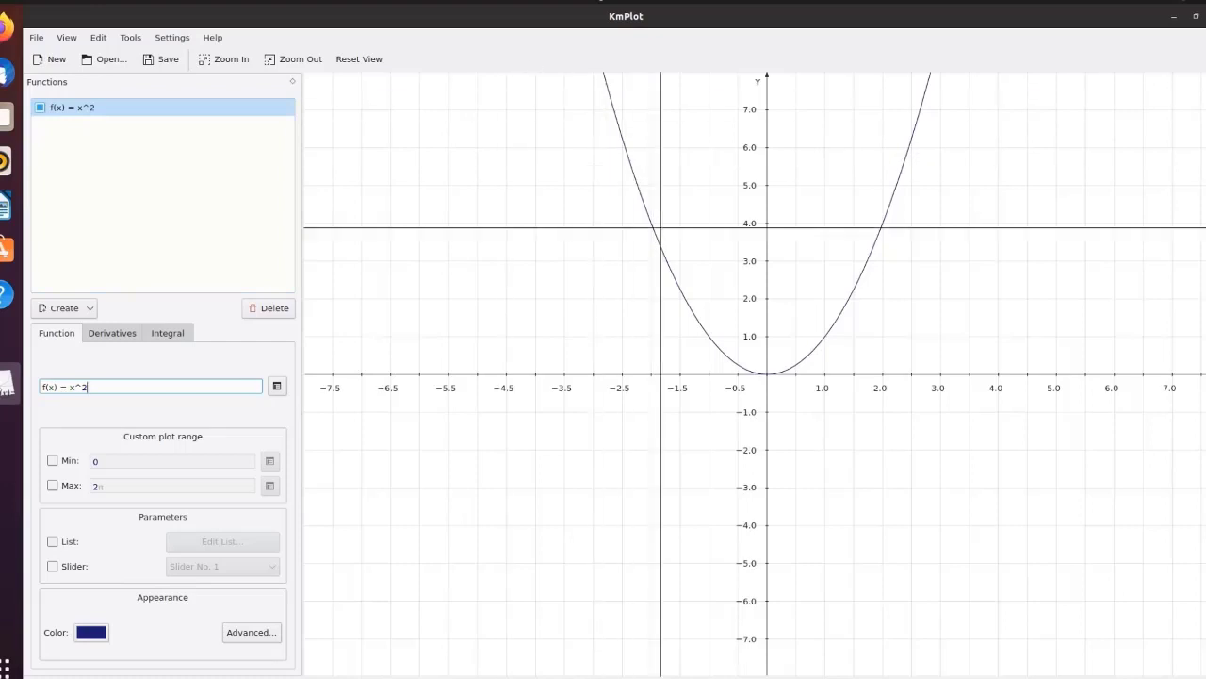
Add a second Cartesian plot with the equation g(x) = sin(x).
{"action": "left_click", "coordinate": [64, 308]}
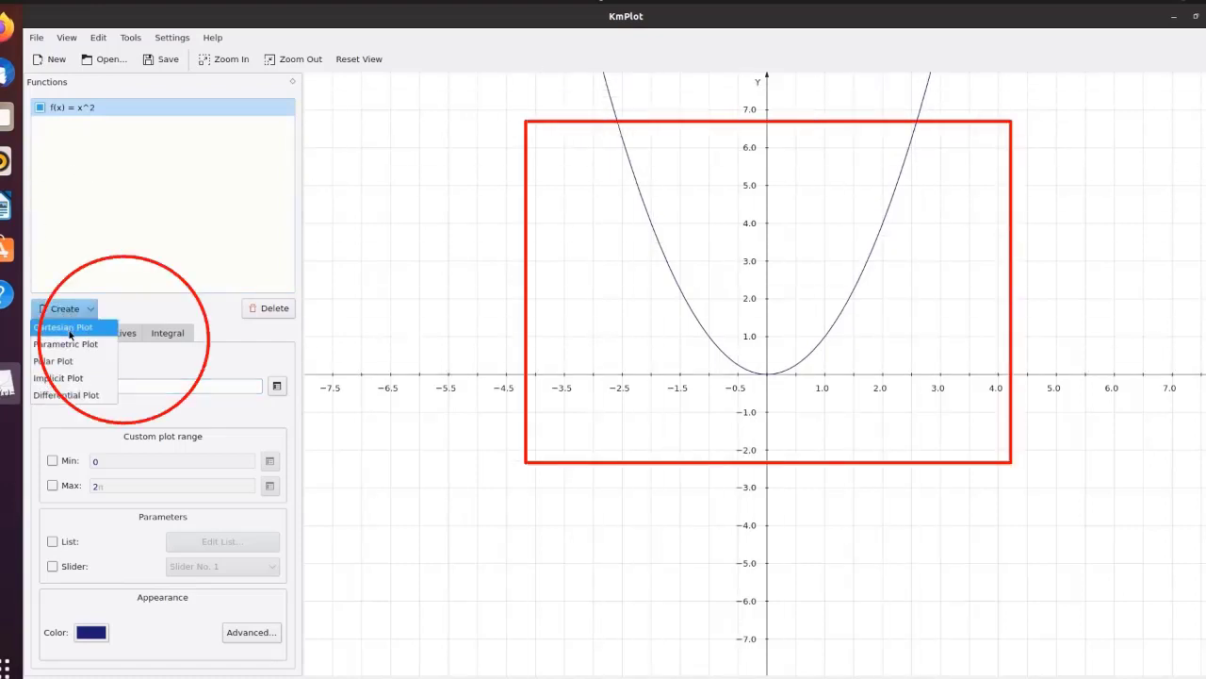
{"action": "left_click", "coordinate": [67, 330]}
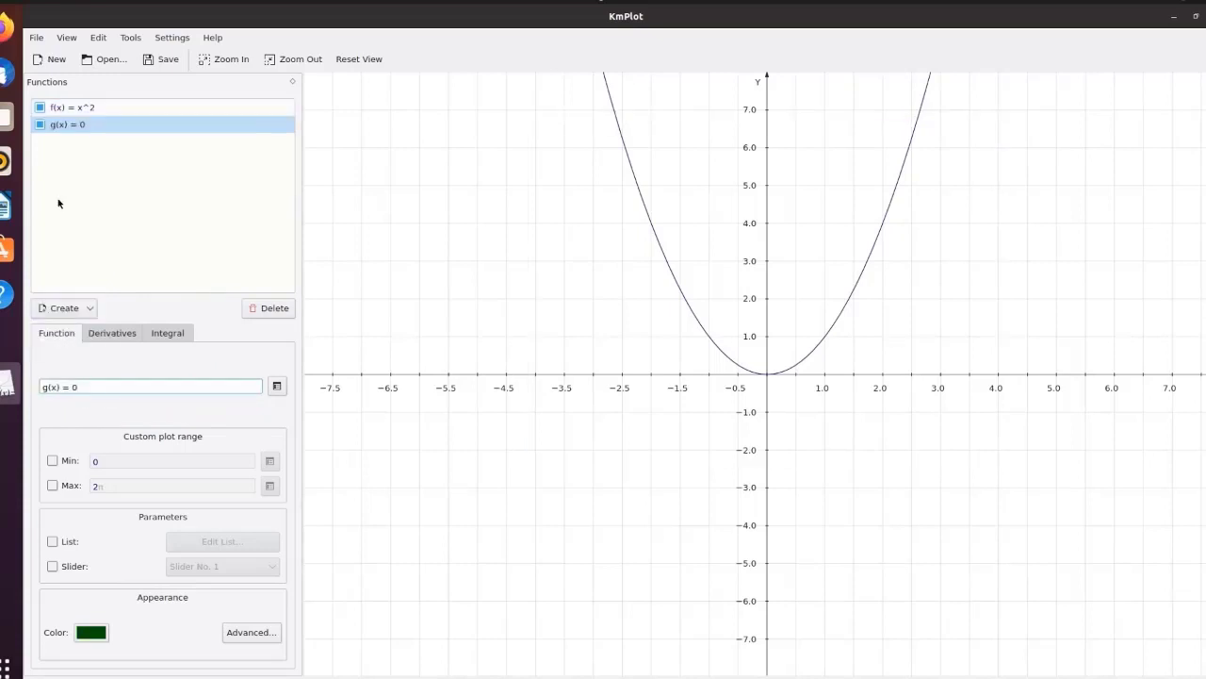
{"action": "double_click", "coordinate": [74, 386]}
{"action": "type", "text": "sin"}
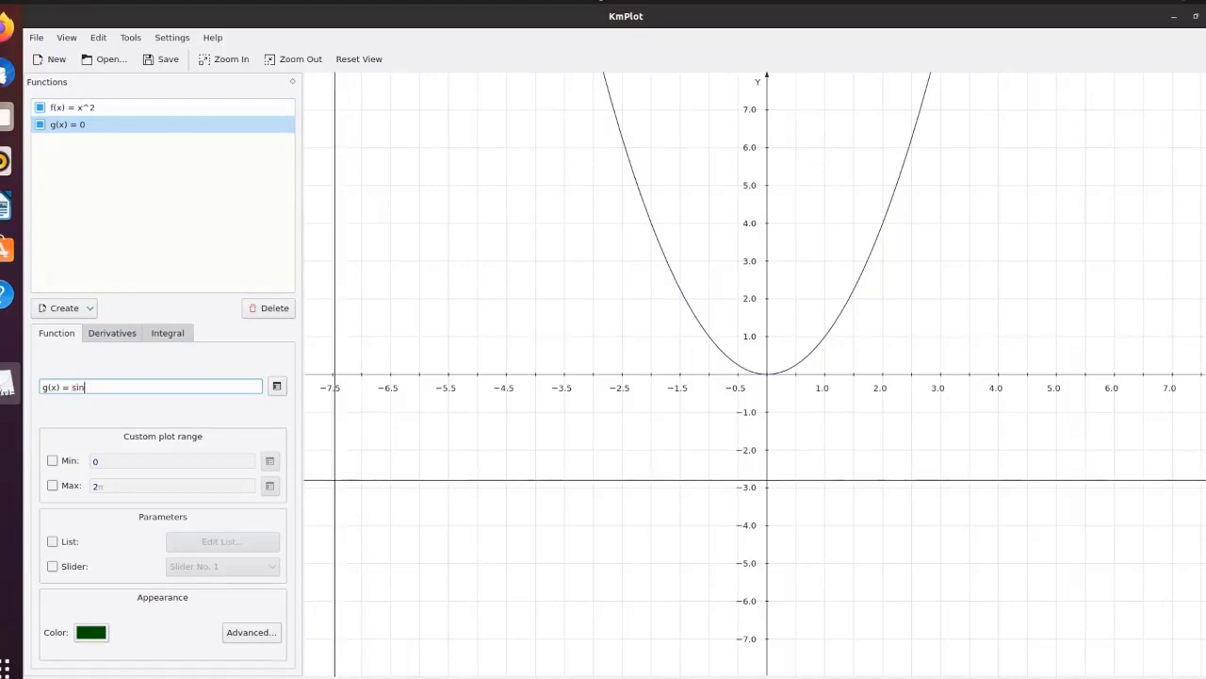
{"action": "type", "text": "x"}
{"action": "type", "text": "(x)"}
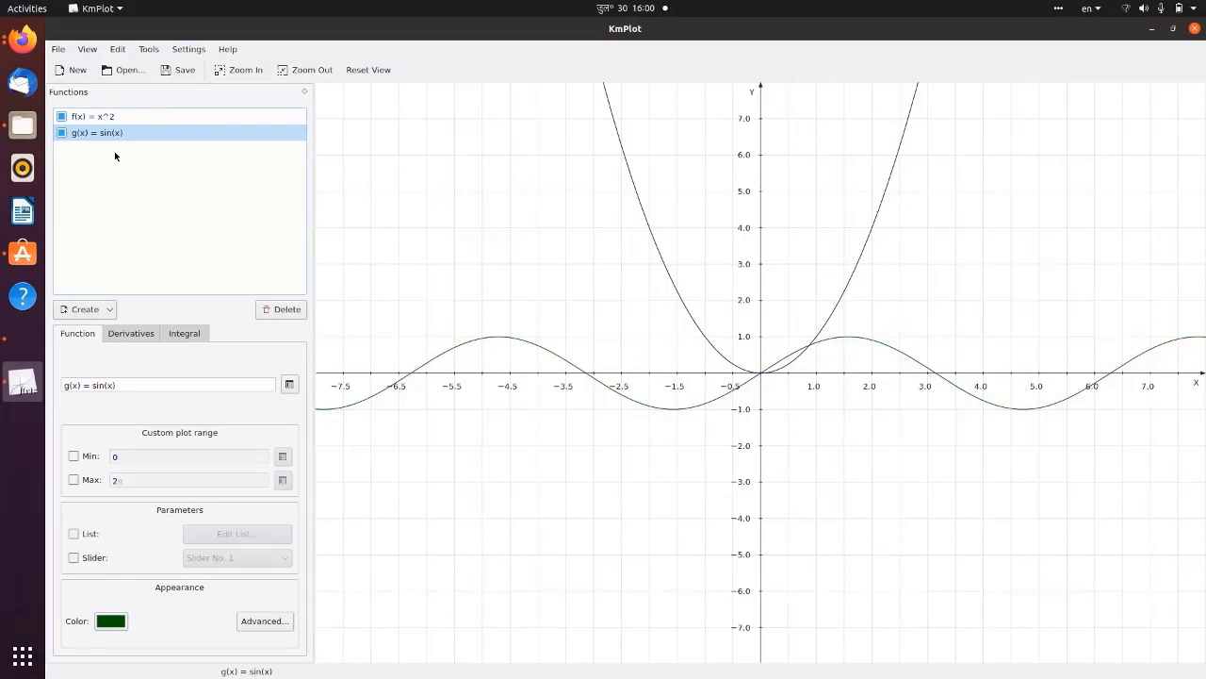
Add a third Cartesian plot with the equation h(x) = cos(x).
{"action": "left_click", "coordinate": [86, 310]}
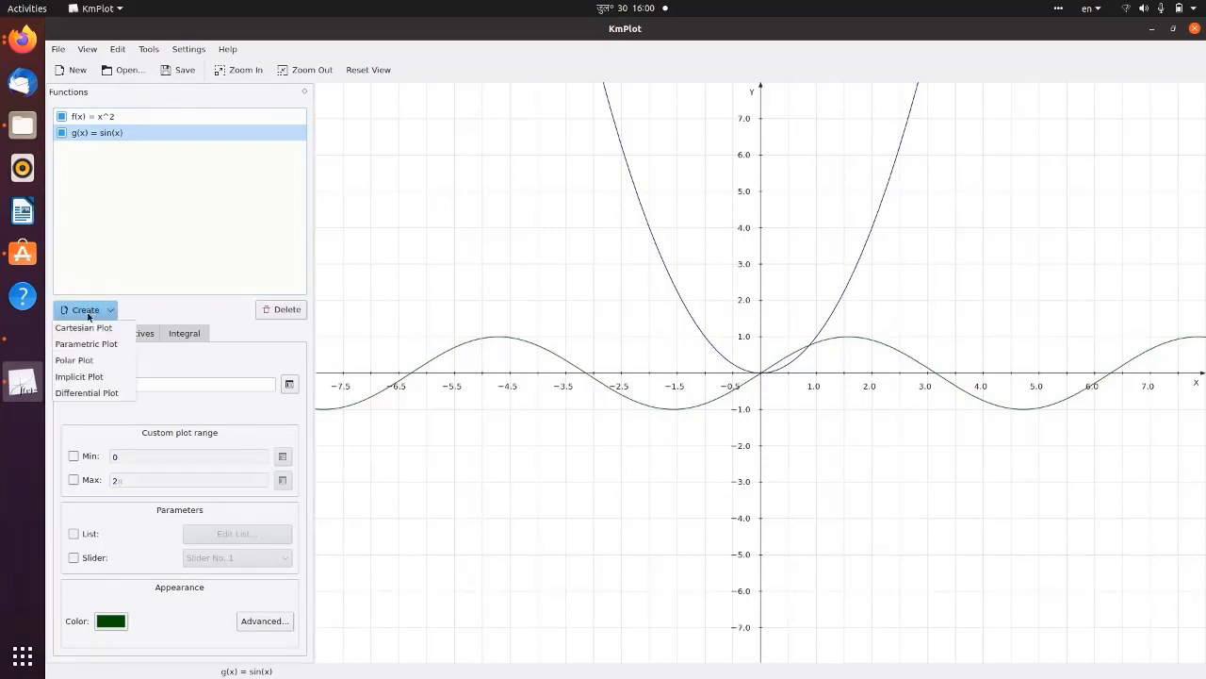
{"action": "left_click", "coordinate": [83, 328]}
{"action": "left_click_drag", "start_coordinate": [94, 386], "coordinate": [101, 386]}
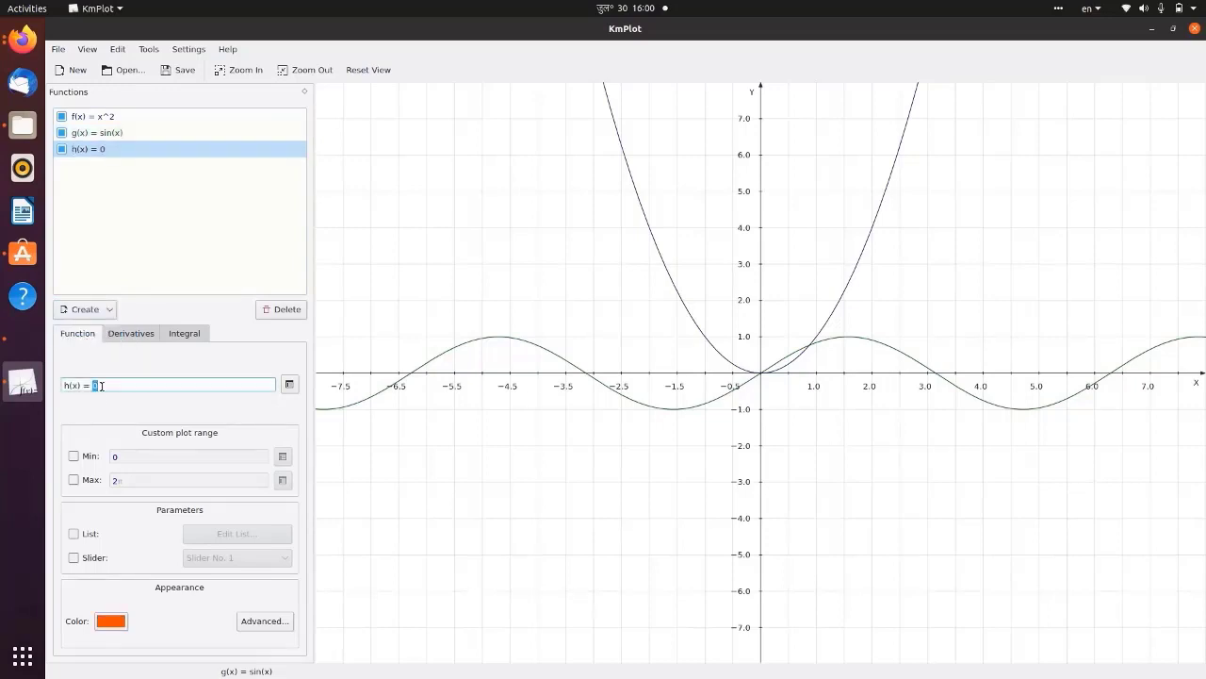
{"action": "type", "text": "cos(x"}
{"action": "mouse_move", "coordinate": [122, 384]}
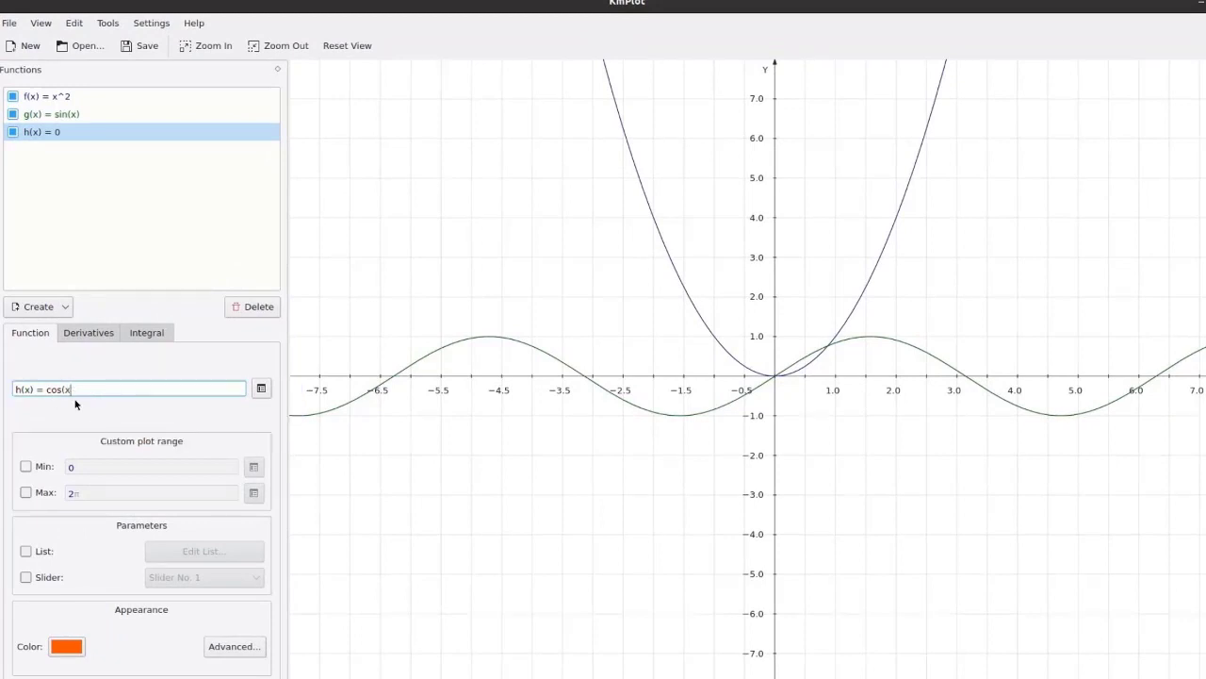
{"action": "type", "text": ")"}
{"action": "key", "text": "Return"}
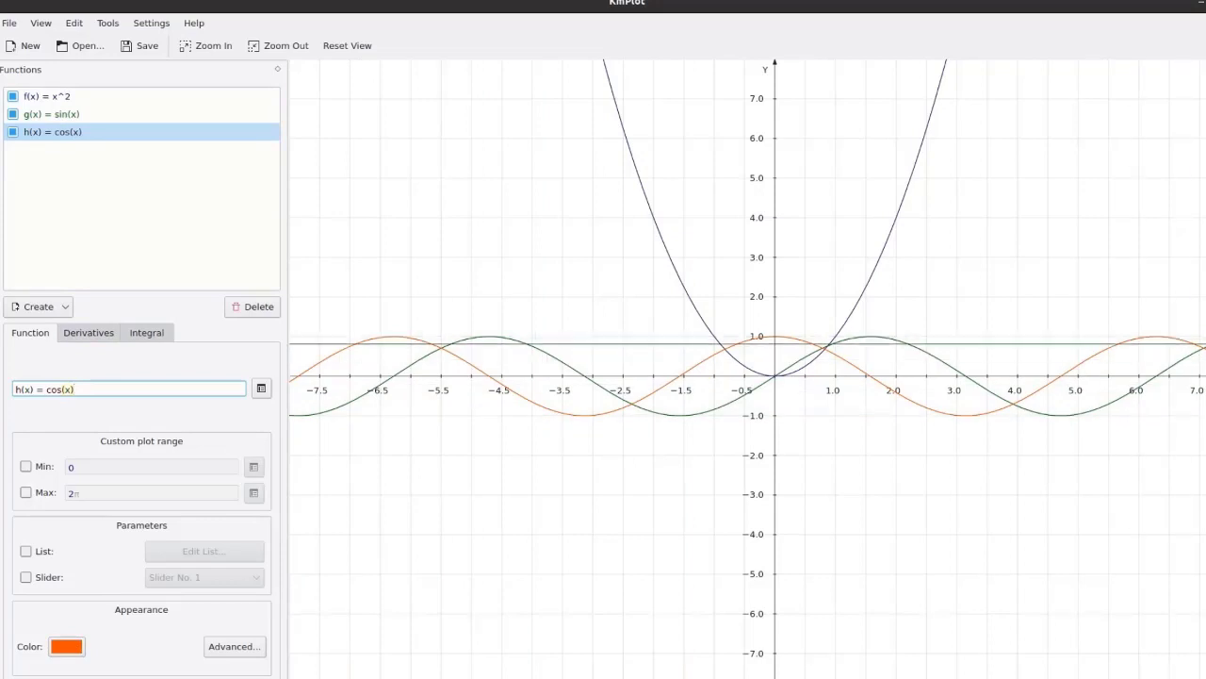
Rename the f(x) = x^2 function to parabola(x).
{"action": "left_click", "coordinate": [52, 131]}
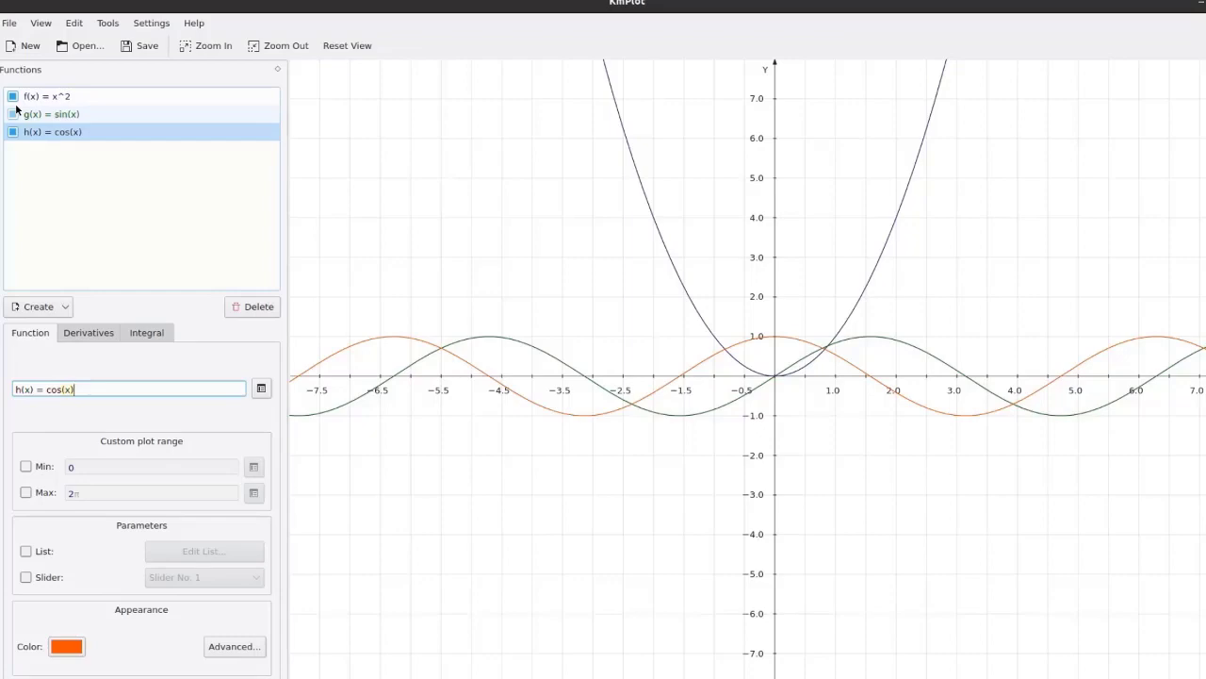
{"action": "left_click_drag", "start_coordinate": [41, 389], "coordinate": [6, 386]}
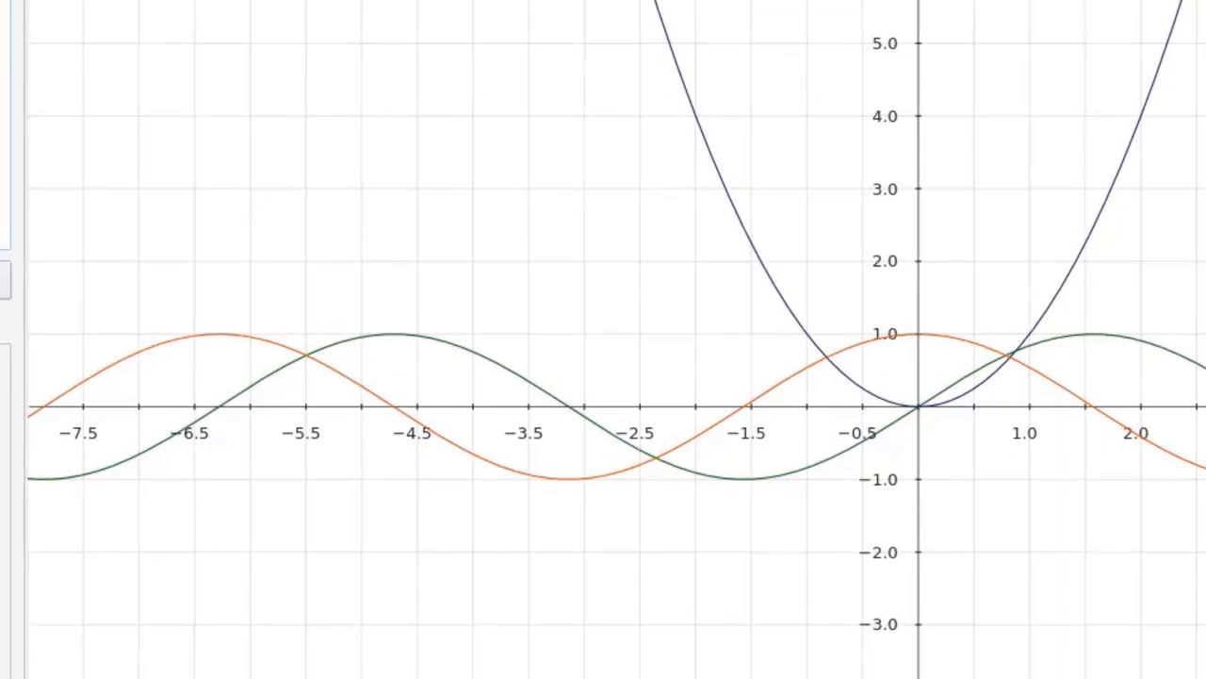
{"action": "key", "text": "Delete"}
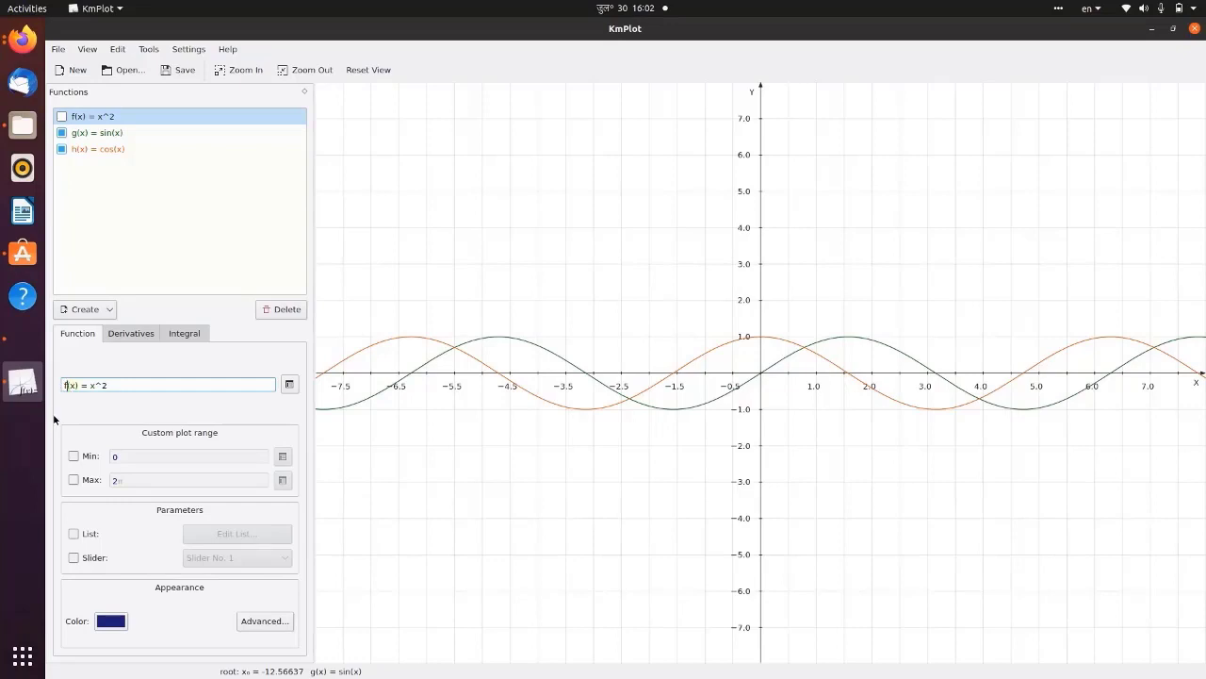
{"action": "key", "text": "Delete"}
{"action": "type", "text": "parabola"}
Toggle the visibility of the parabola(x) = x^2 plot and leave it shown.
{"action": "left_click", "coordinate": [61, 118]}
{"action": "left_click", "coordinate": [62, 118]}
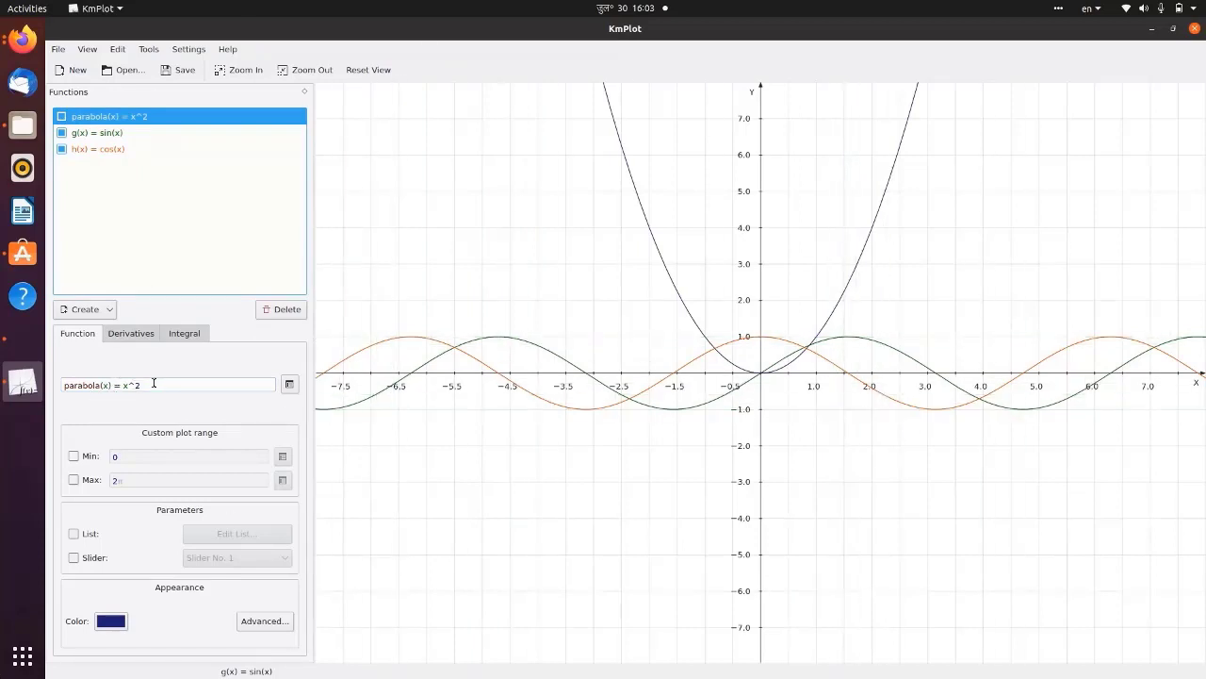
{"action": "left_click", "coordinate": [61, 117]}
{"action": "left_click", "coordinate": [61, 117]}
Try the Dash and Dot line styles on the parabola, return it to Solid, and turn on its plot name.
{"action": "left_click", "coordinate": [261, 623]}
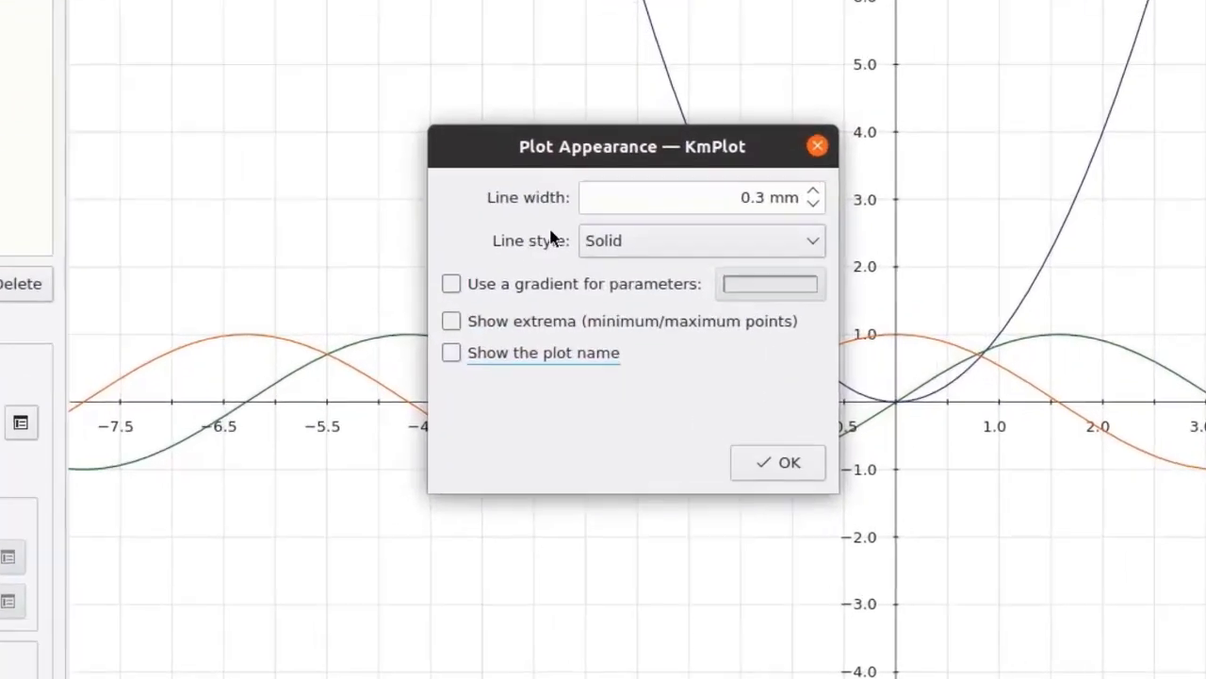
{"action": "left_click", "coordinate": [814, 232]}
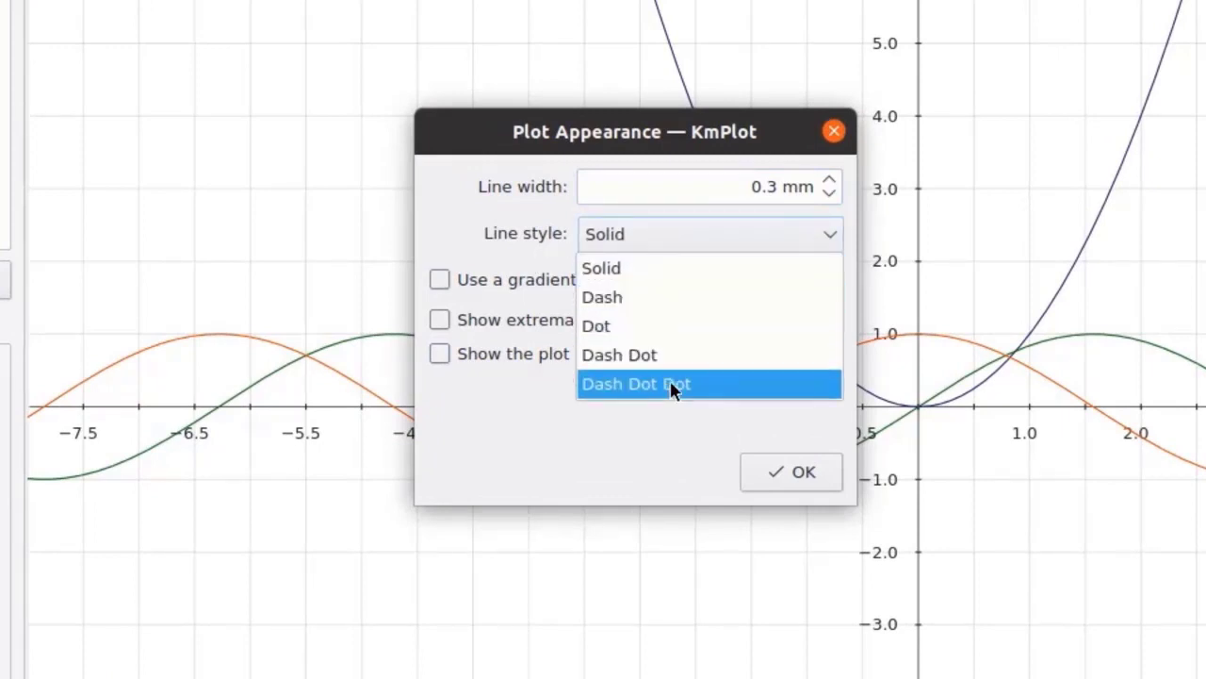
{"action": "left_click", "coordinate": [658, 266]}
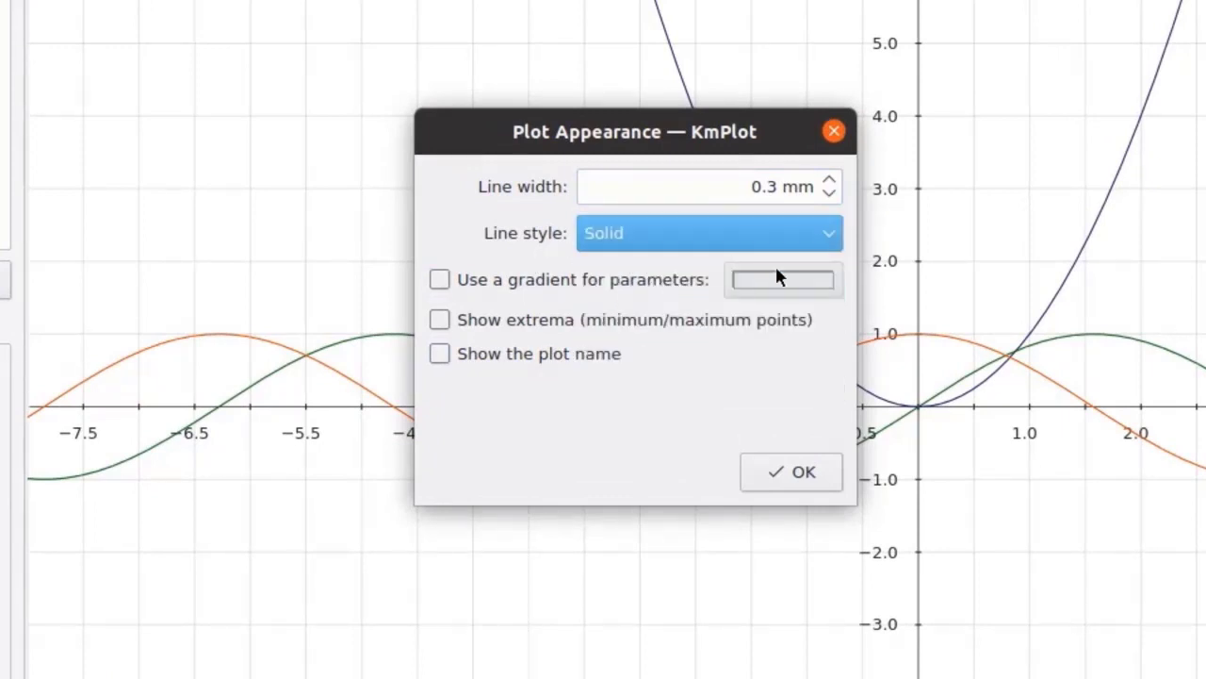
{"action": "left_click", "coordinate": [817, 233]}
{"action": "left_click", "coordinate": [671, 300]}
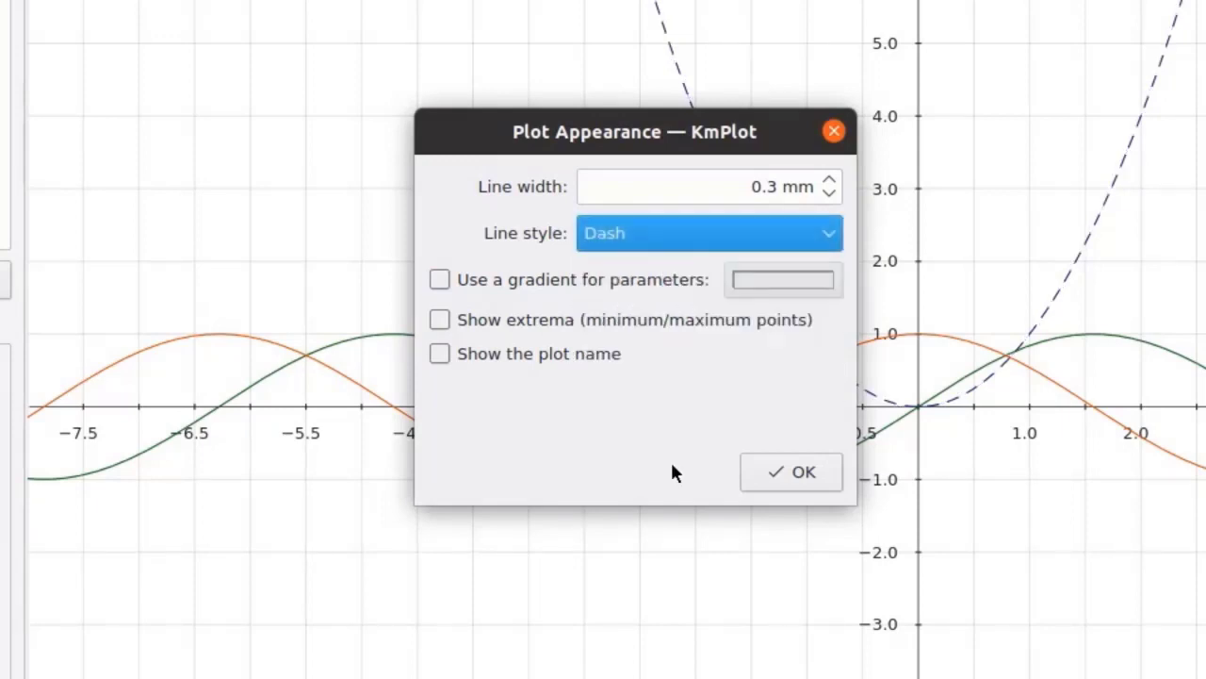
{"action": "left_click", "coordinate": [820, 234]}
{"action": "left_click", "coordinate": [675, 325]}
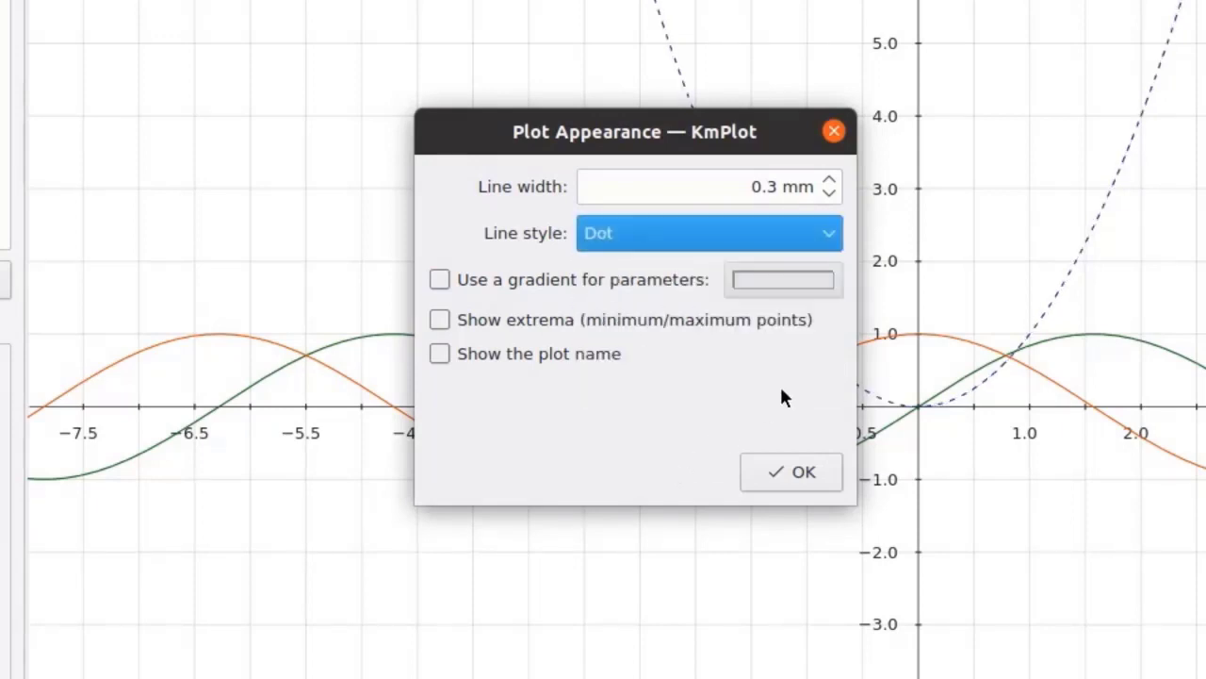
{"action": "left_click", "coordinate": [829, 234]}
{"action": "left_click", "coordinate": [708, 266]}
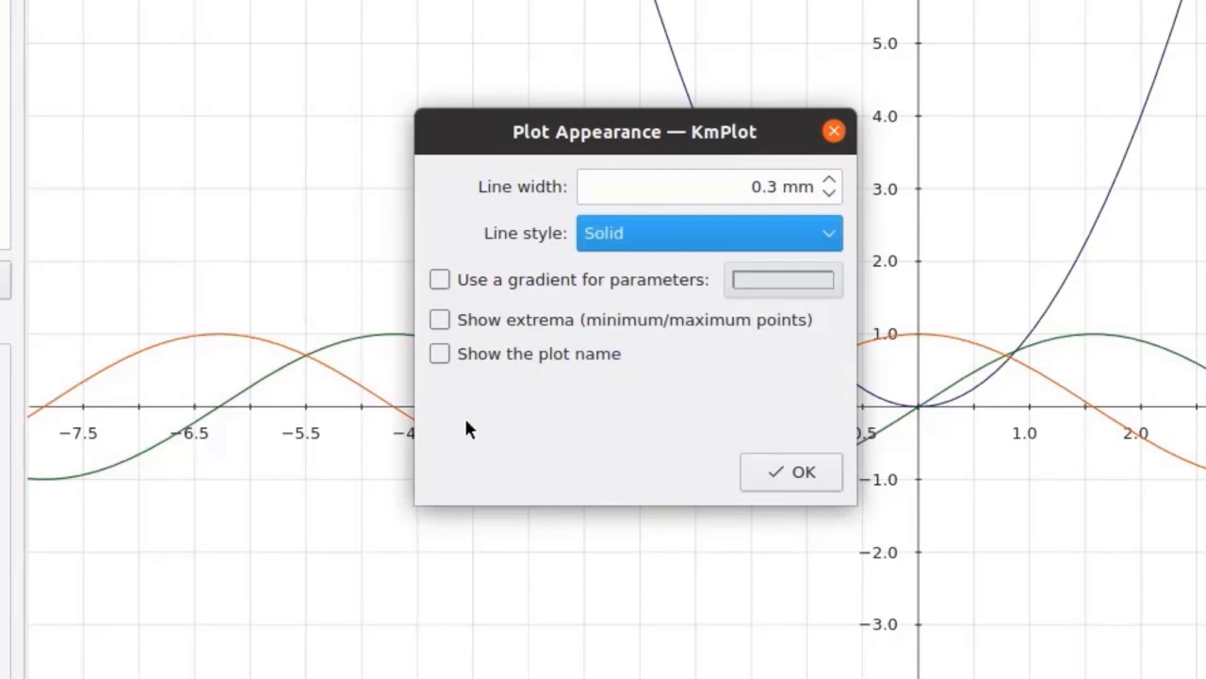
{"action": "left_click", "coordinate": [445, 356]}
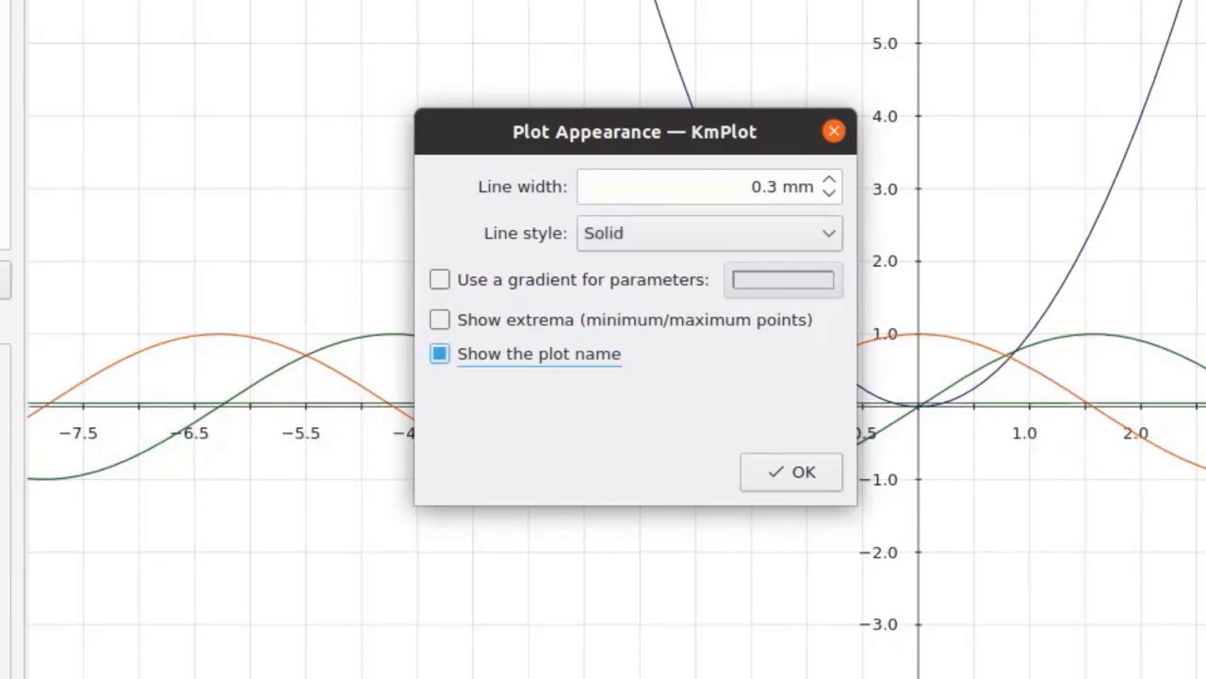
{"action": "left_click", "coordinate": [791, 471]}
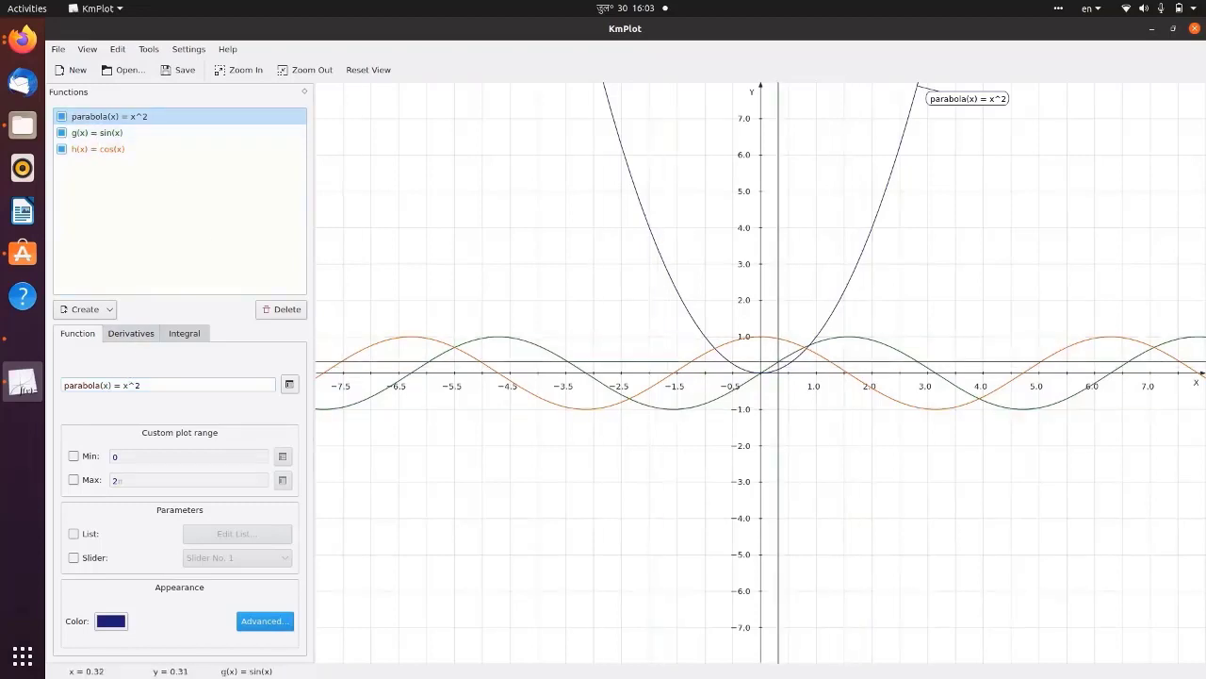
Hide the g(x) = sin(x) plot and turn on the plot name for h(x) = cos(x).
{"action": "left_click", "coordinate": [62, 133]}
{"action": "left_click", "coordinate": [63, 133]}
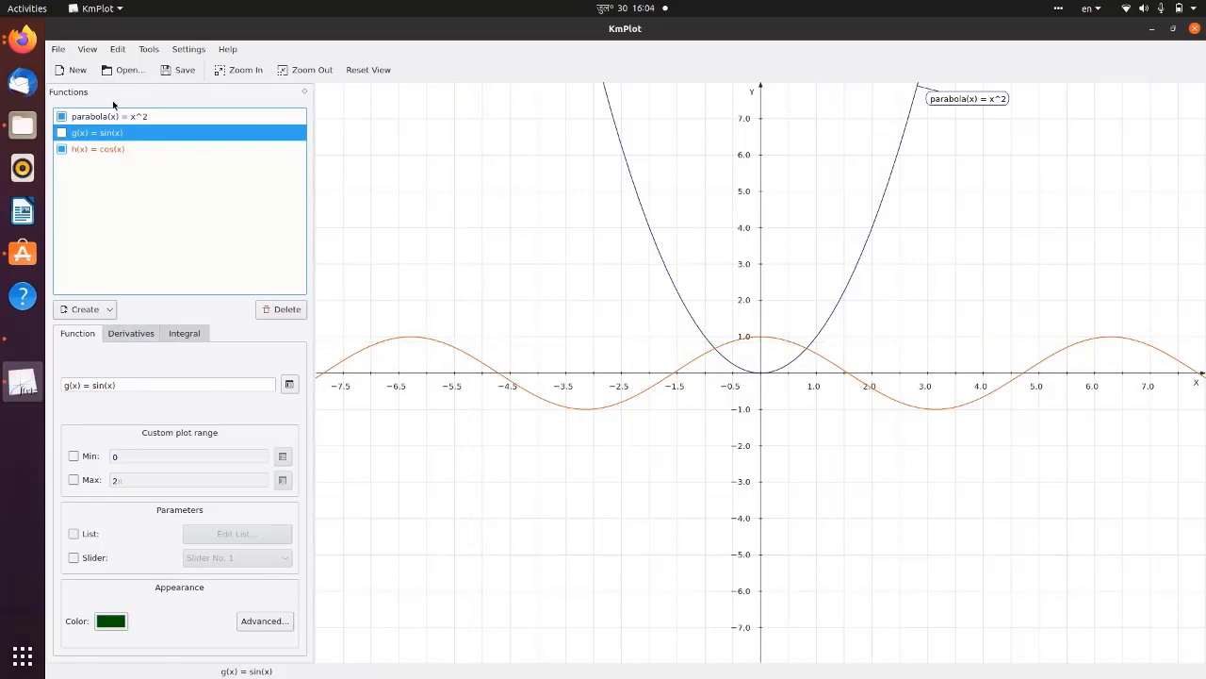
{"action": "left_click", "coordinate": [117, 149]}
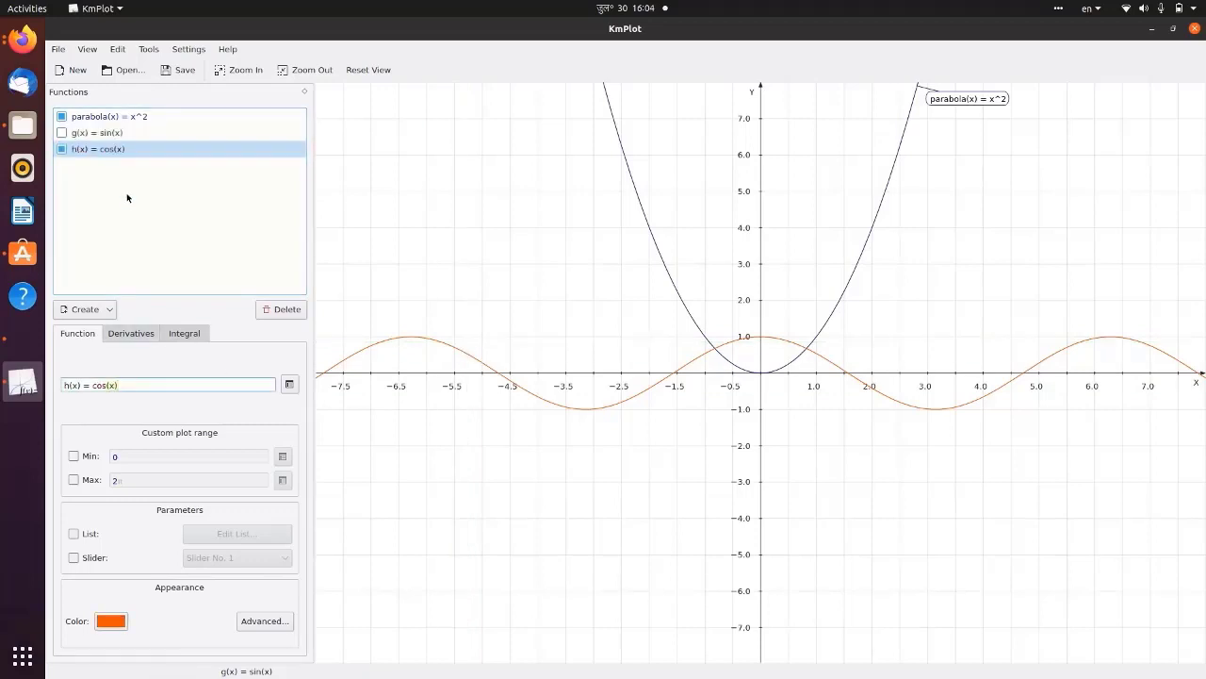
{"action": "left_click", "coordinate": [266, 622]}
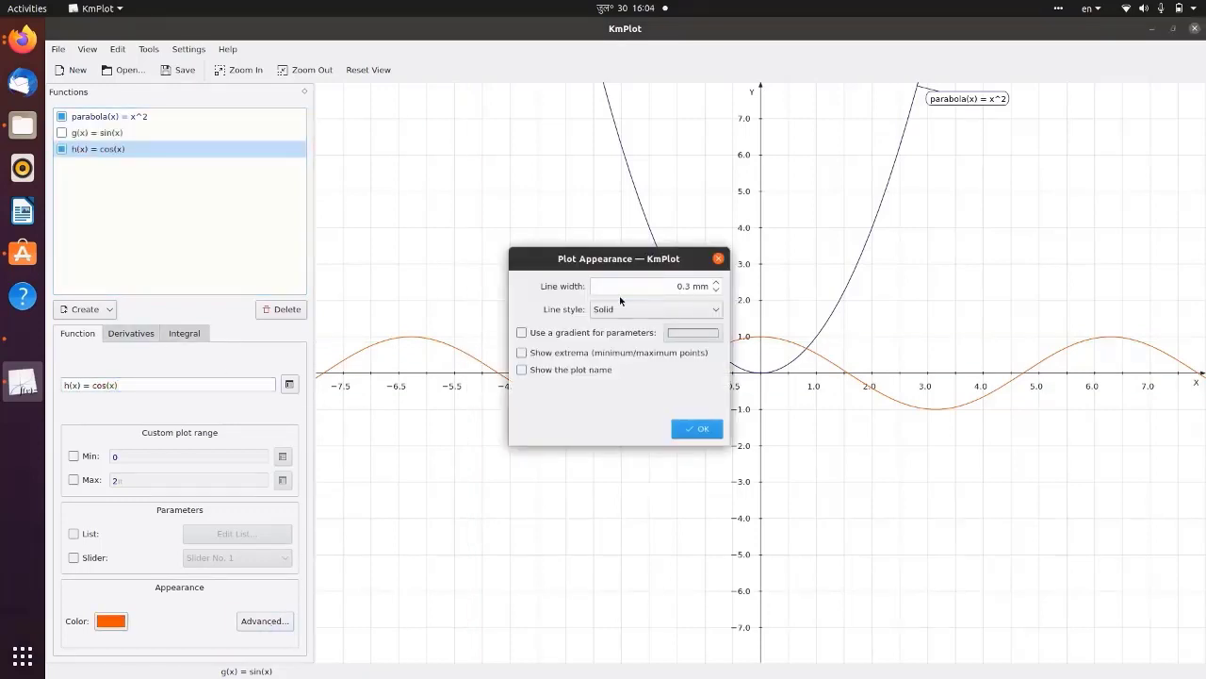
{"action": "left_click", "coordinate": [522, 369]}
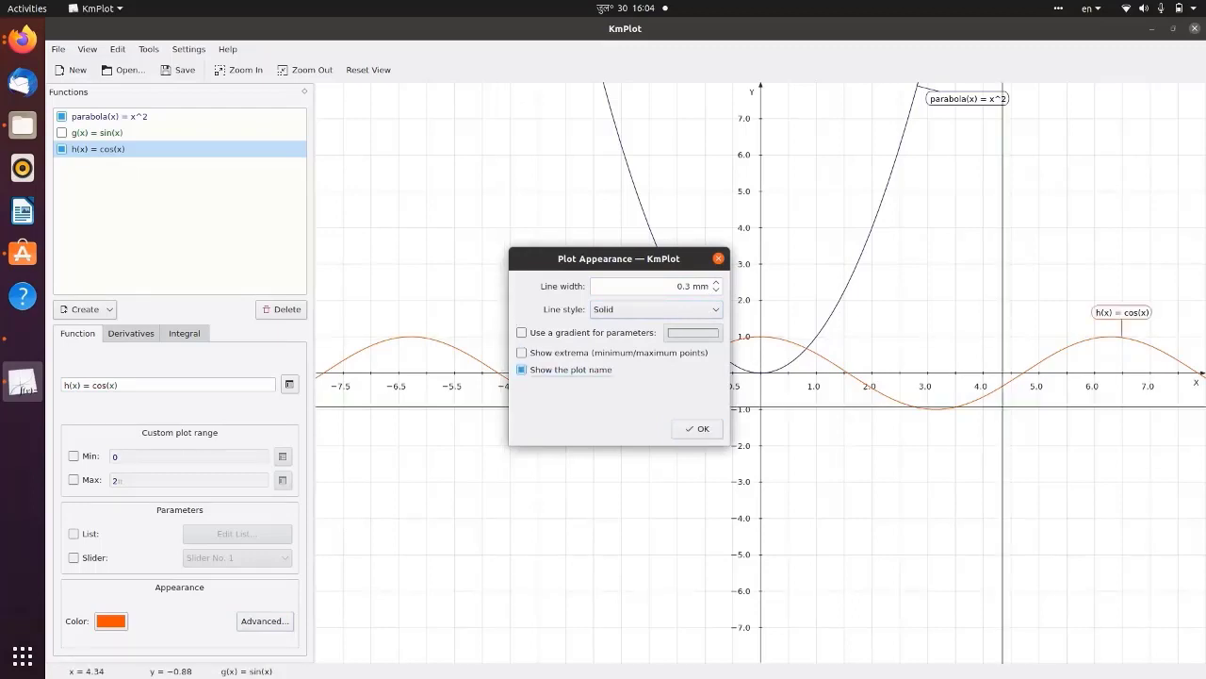
{"action": "left_click", "coordinate": [699, 429]}
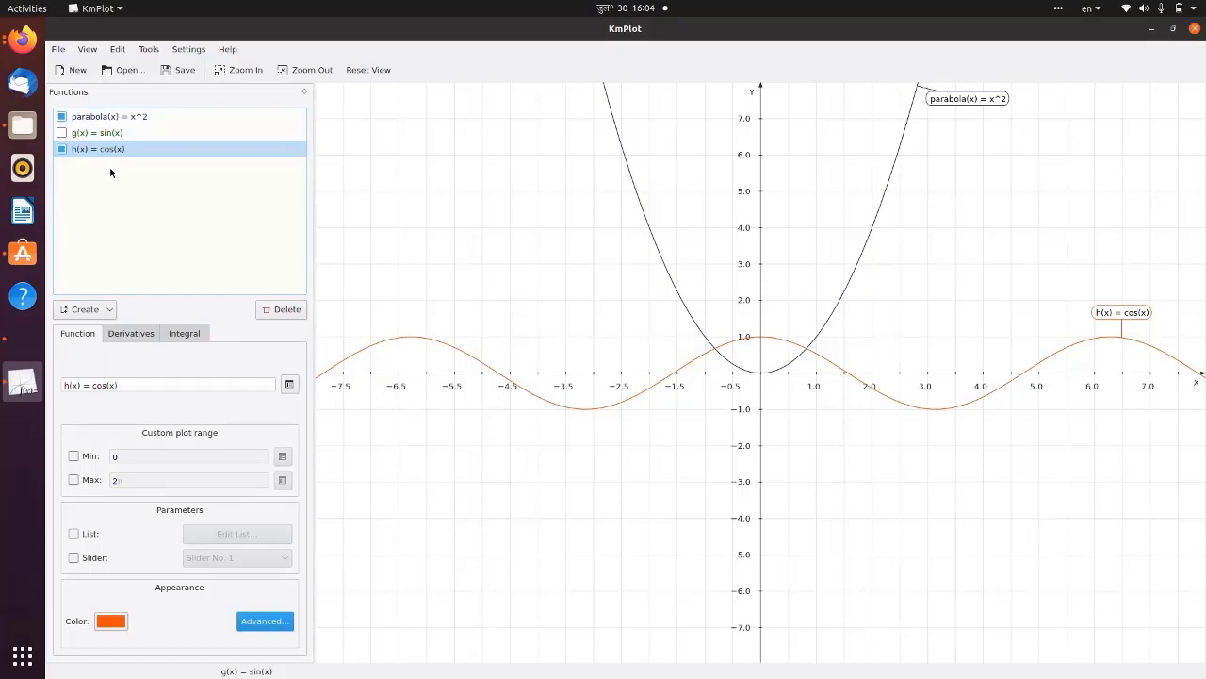
Change the parabola's equation to parabola(x) = x^2+1.
{"action": "left_click", "coordinate": [114, 118]}
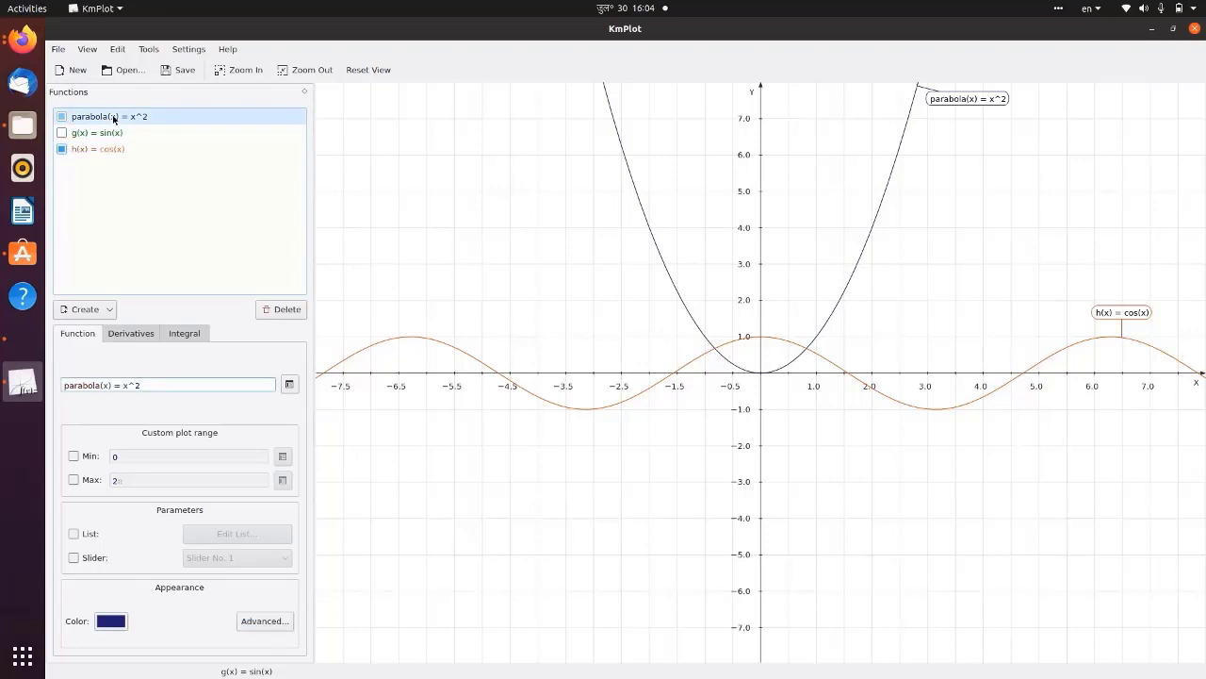
{"action": "left_click", "coordinate": [114, 118]}
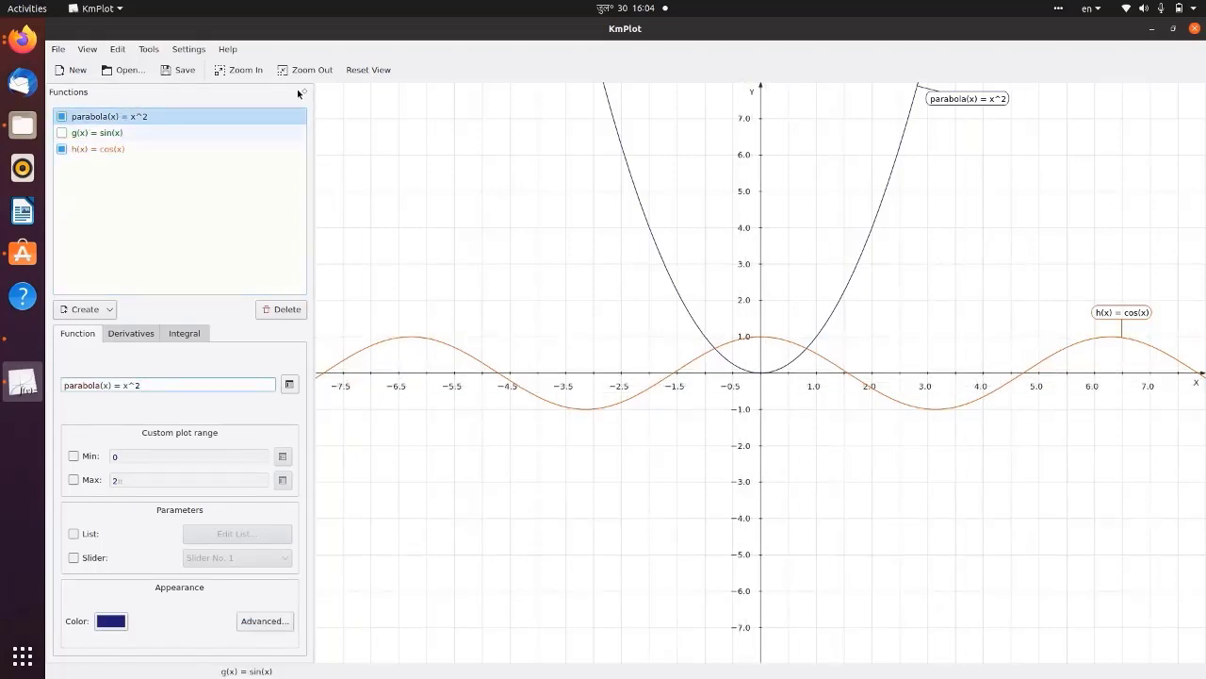
{"action": "left_click", "coordinate": [157, 387]}
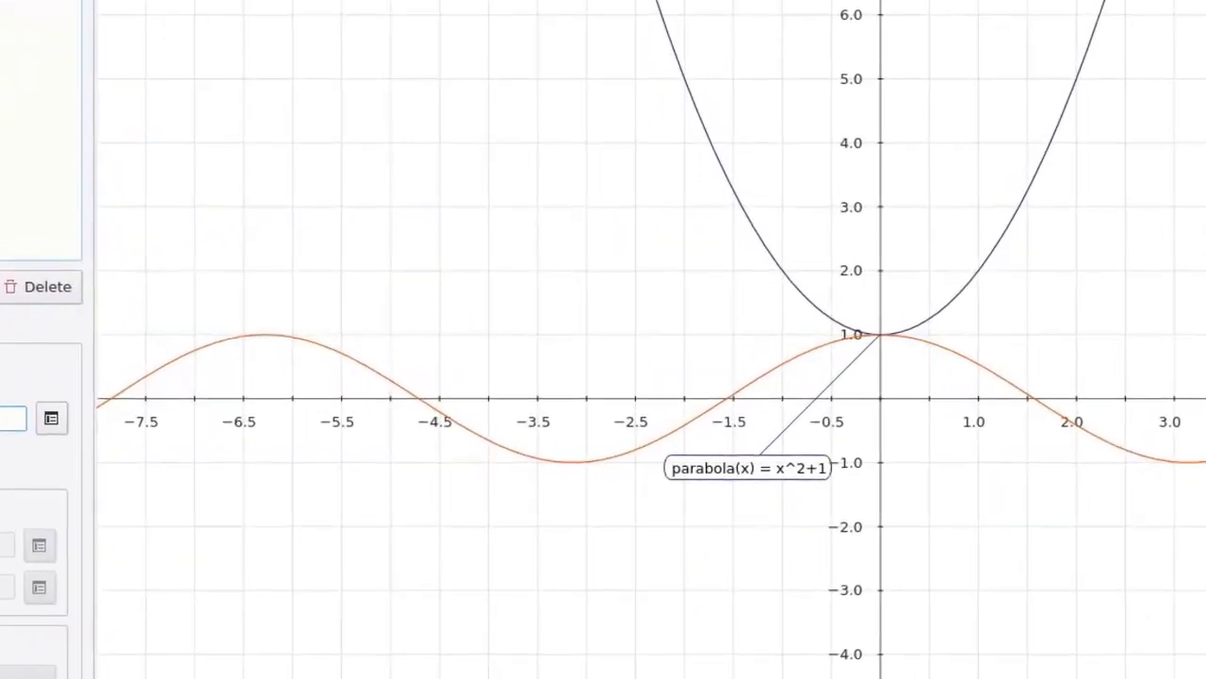
Hide the h(x) = cos(x) plot and show the parabola and g(x) = sin(x) plots.
{"action": "left_click", "coordinate": [41, 9]}
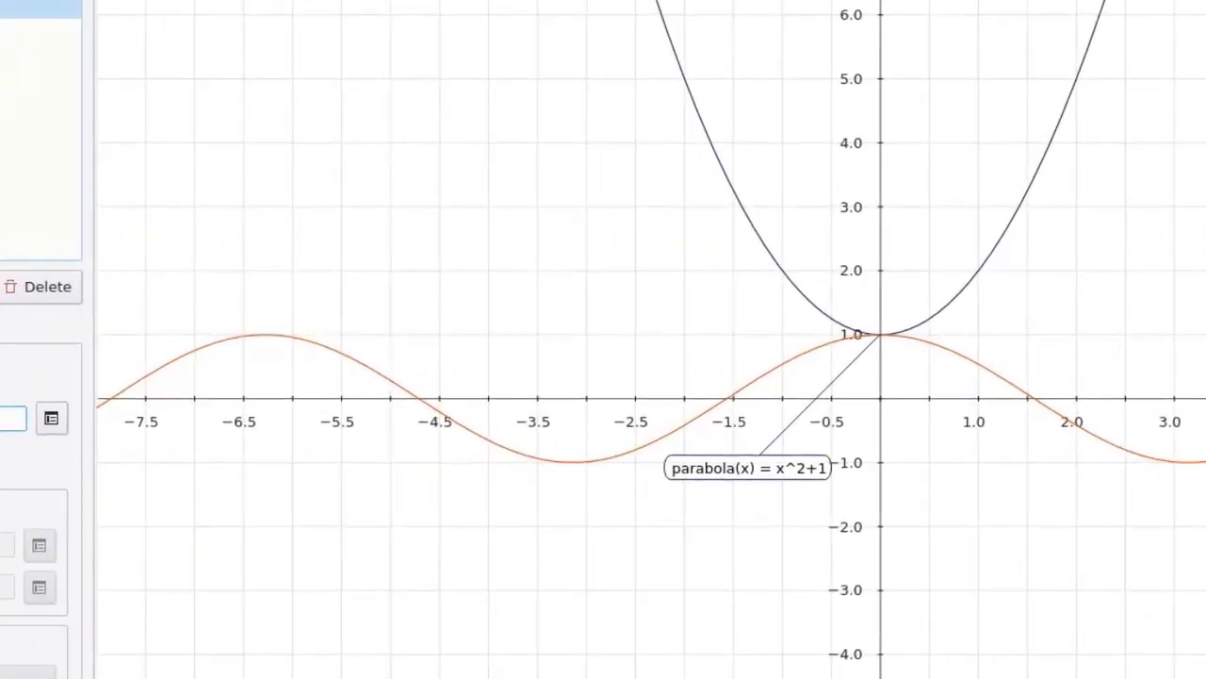
{"action": "key", "text": "Delete"}
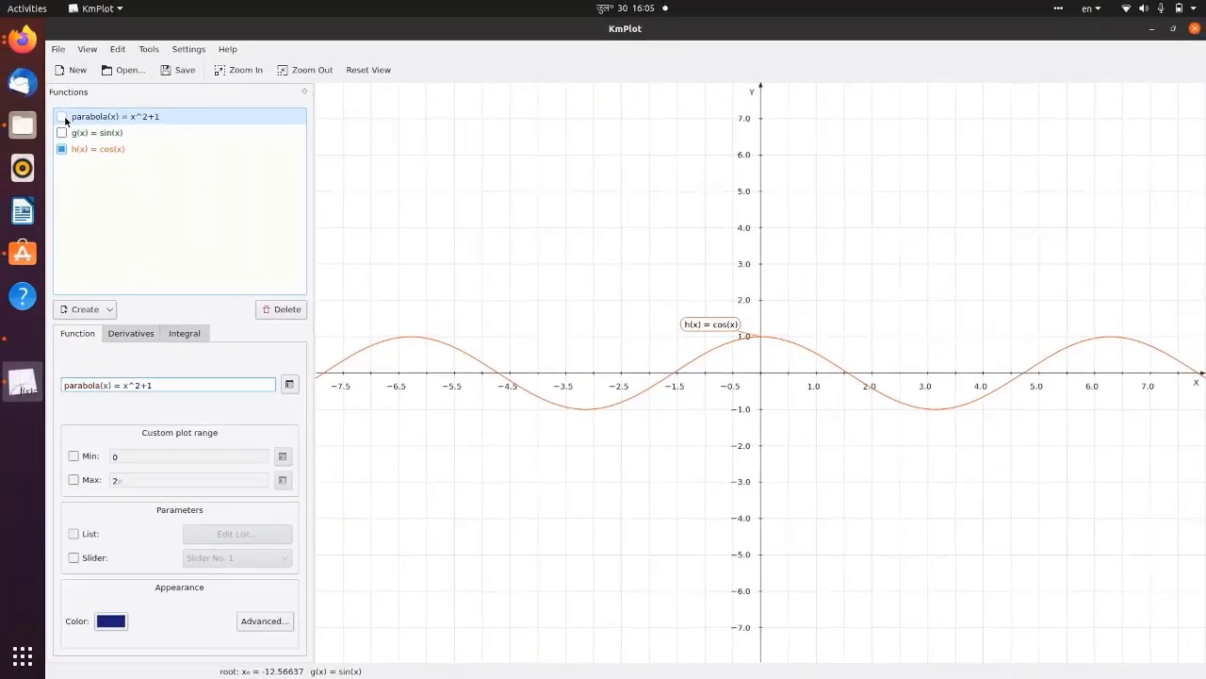
{"action": "left_click", "coordinate": [63, 116]}
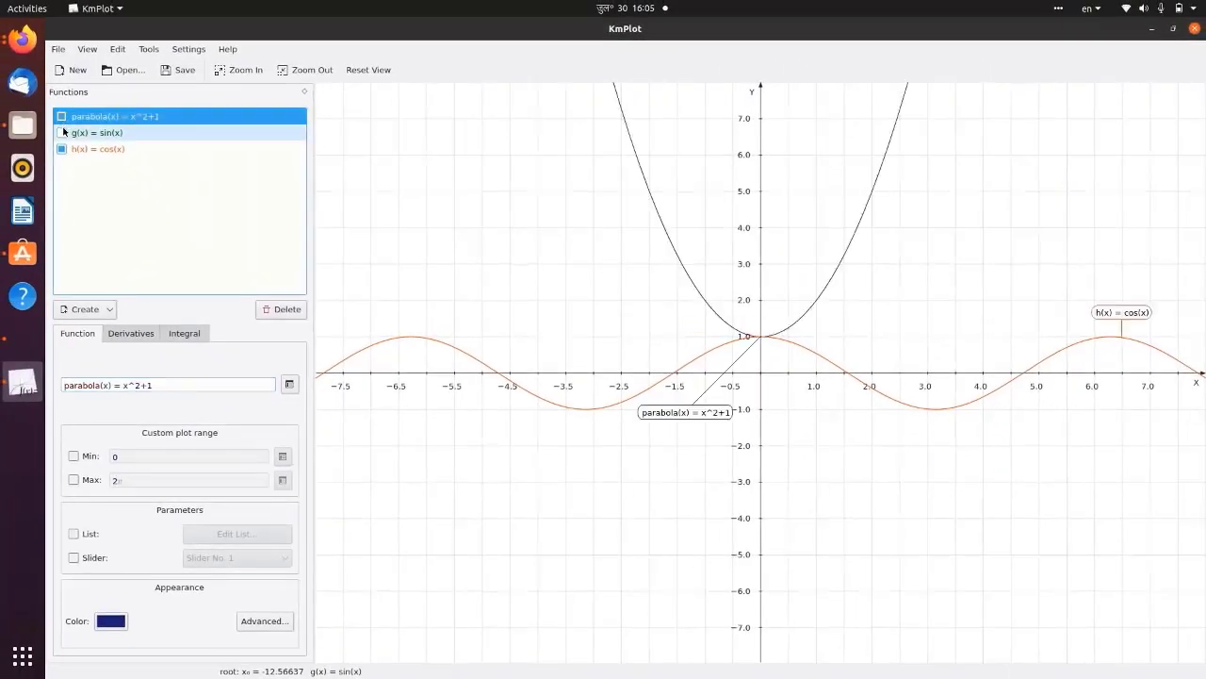
{"action": "left_click", "coordinate": [61, 149]}
{"action": "left_click", "coordinate": [61, 133]}
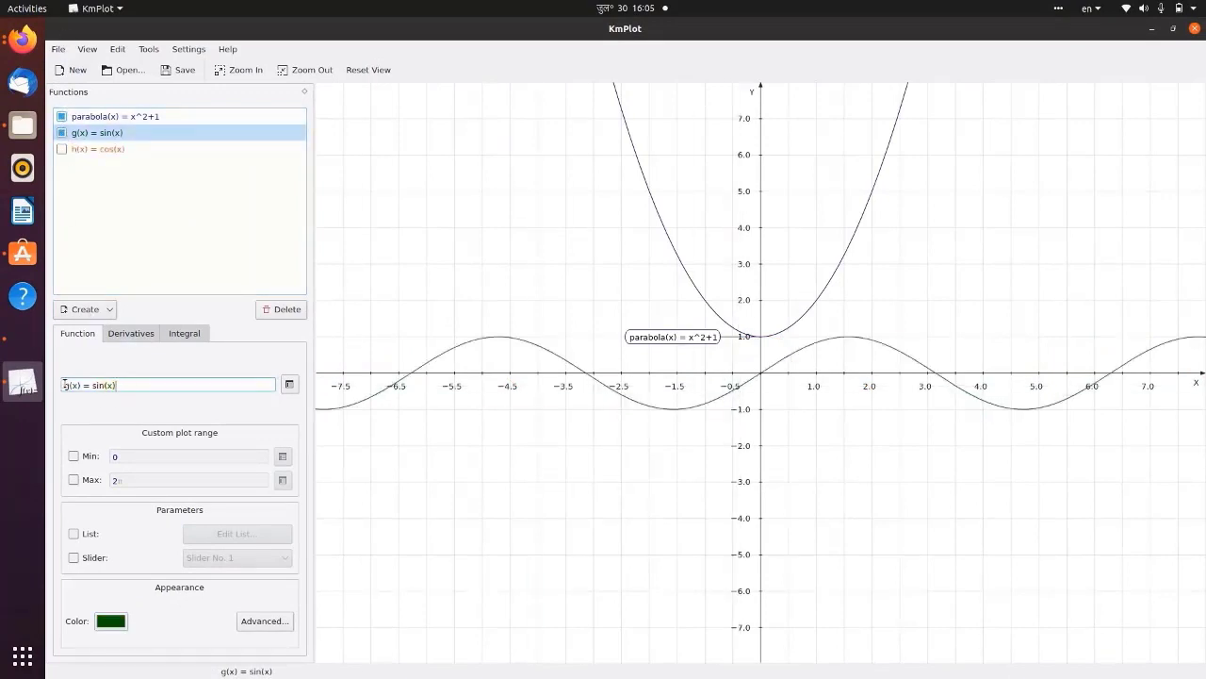
Create a Cartesian plot with the equation f(x) = g(x)+parabola(x).
{"action": "left_click", "coordinate": [84, 310]}
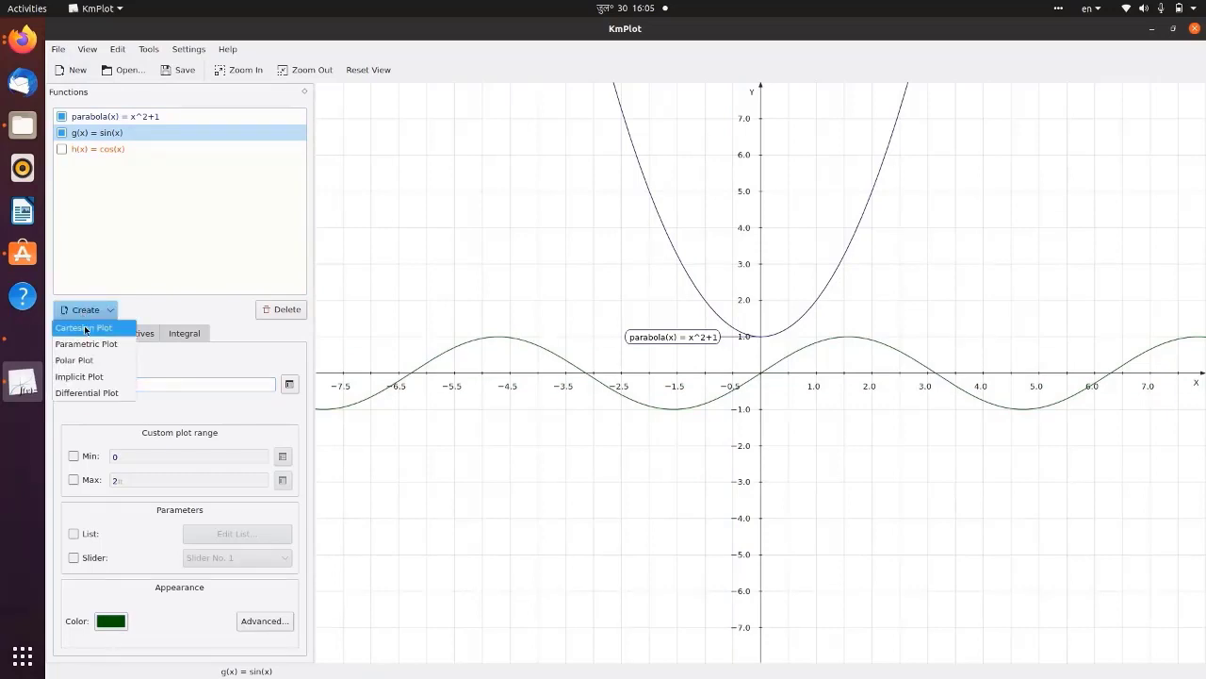
{"action": "left_click", "coordinate": [82, 327]}
{"action": "left_click_drag", "start_coordinate": [75, 387], "coordinate": [62, 385]}
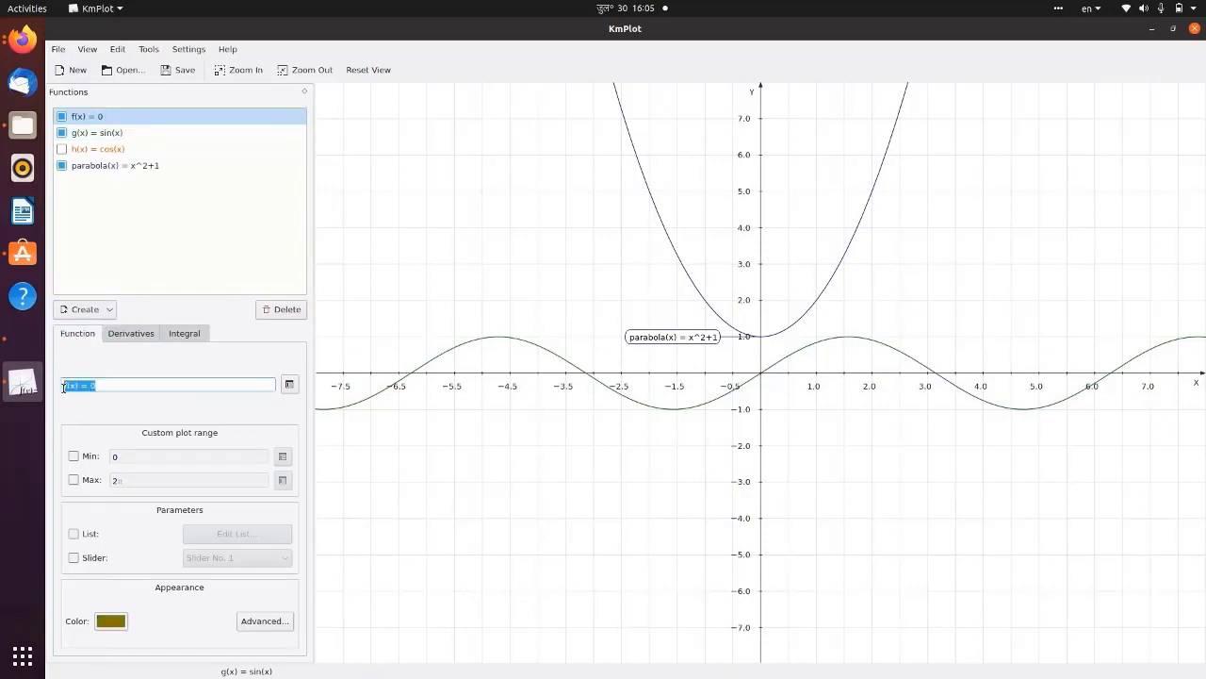
{"action": "left_click", "coordinate": [106, 385]}
{"action": "type", "text": "(x)+parabola(x)"}
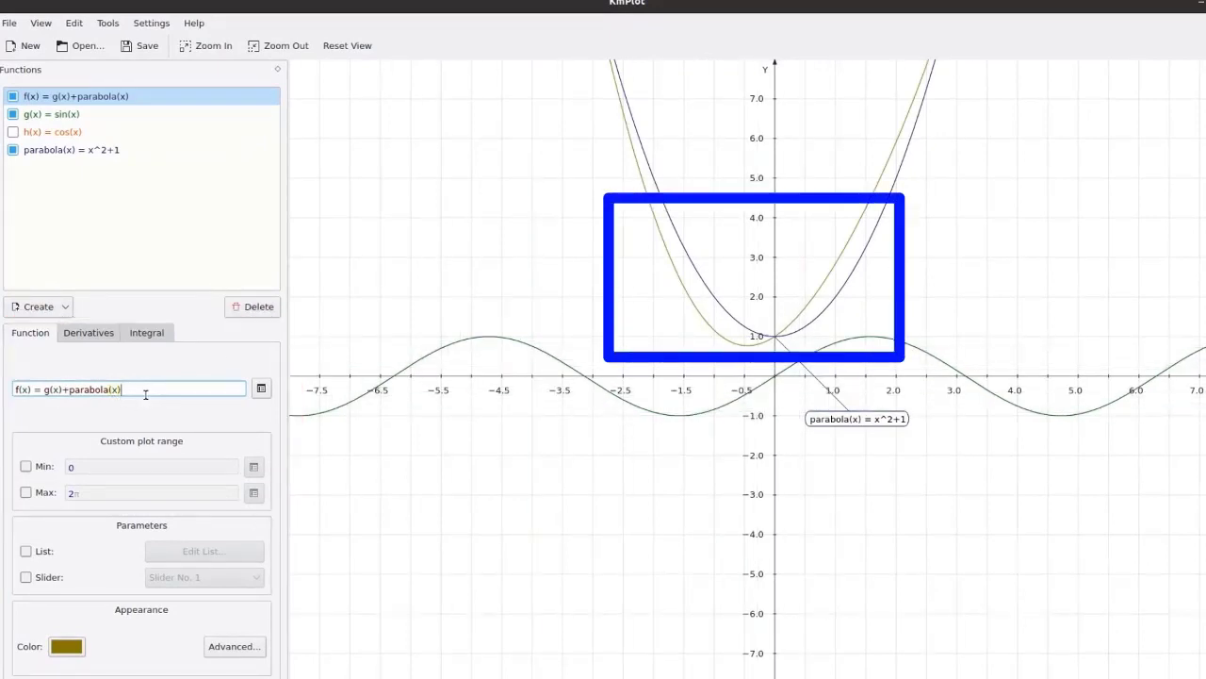
Turn on the plot name for f(x) = g(x)+parabola(x) and set its line style to Dash.
{"action": "left_click", "coordinate": [76, 97]}
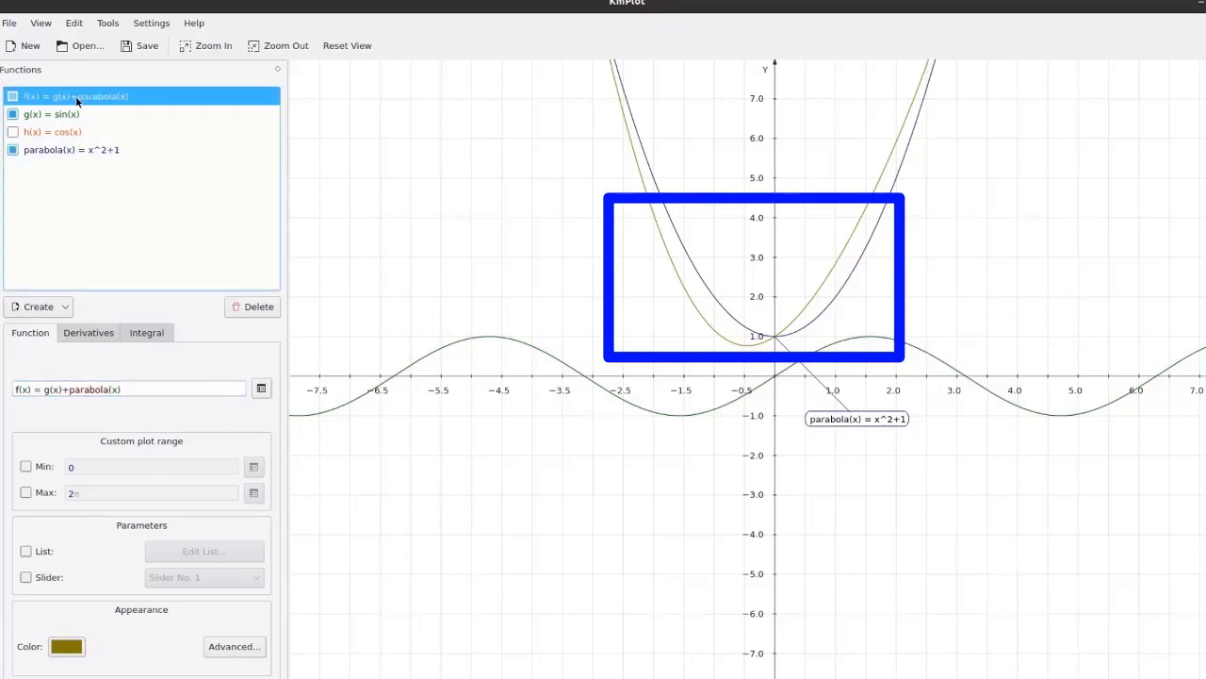
{"action": "left_click", "coordinate": [232, 650]}
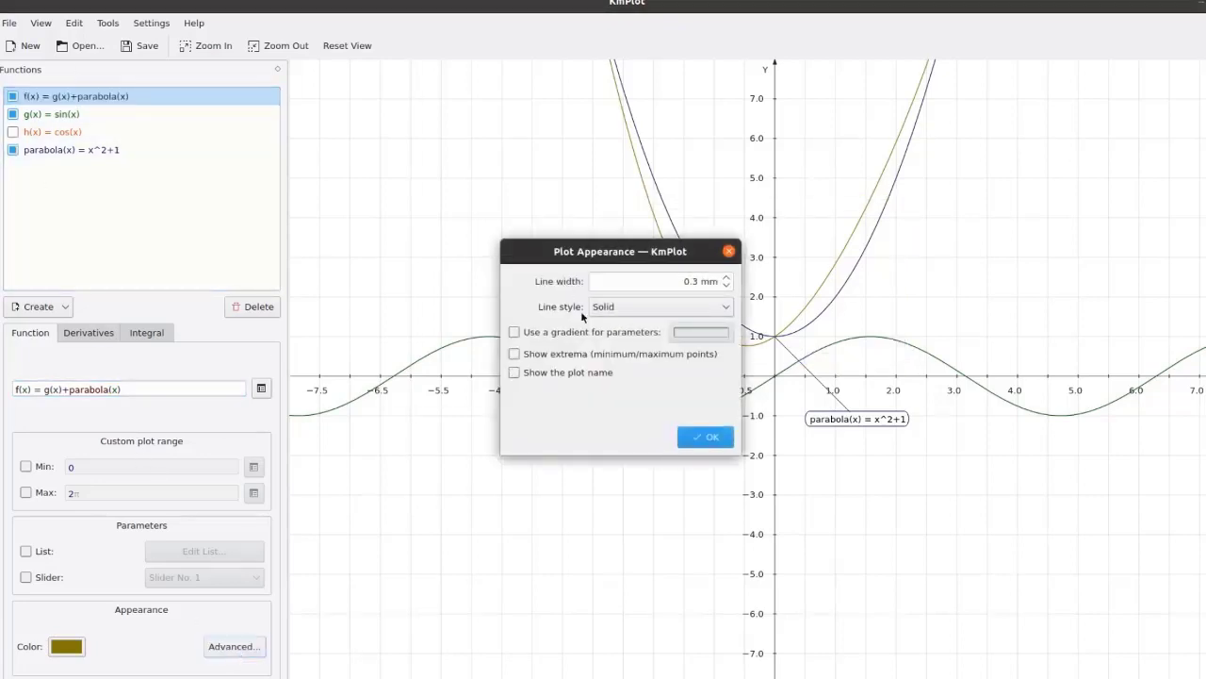
{"action": "left_click", "coordinate": [525, 372]}
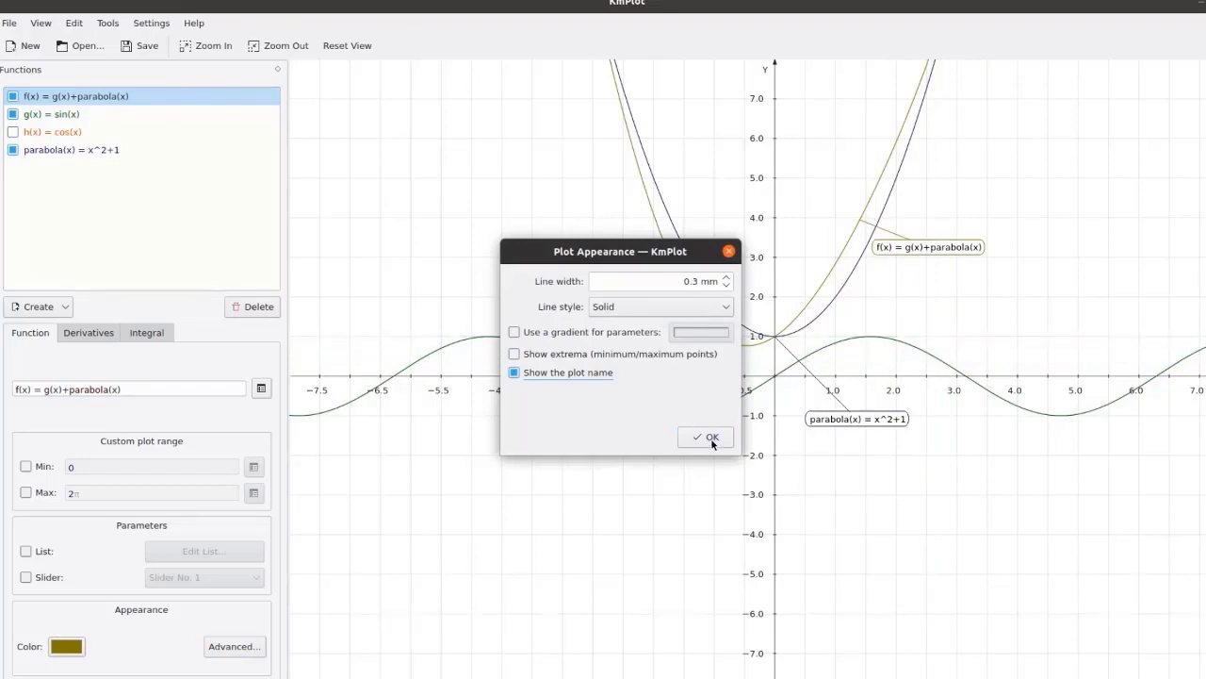
{"action": "left_click", "coordinate": [725, 310]}
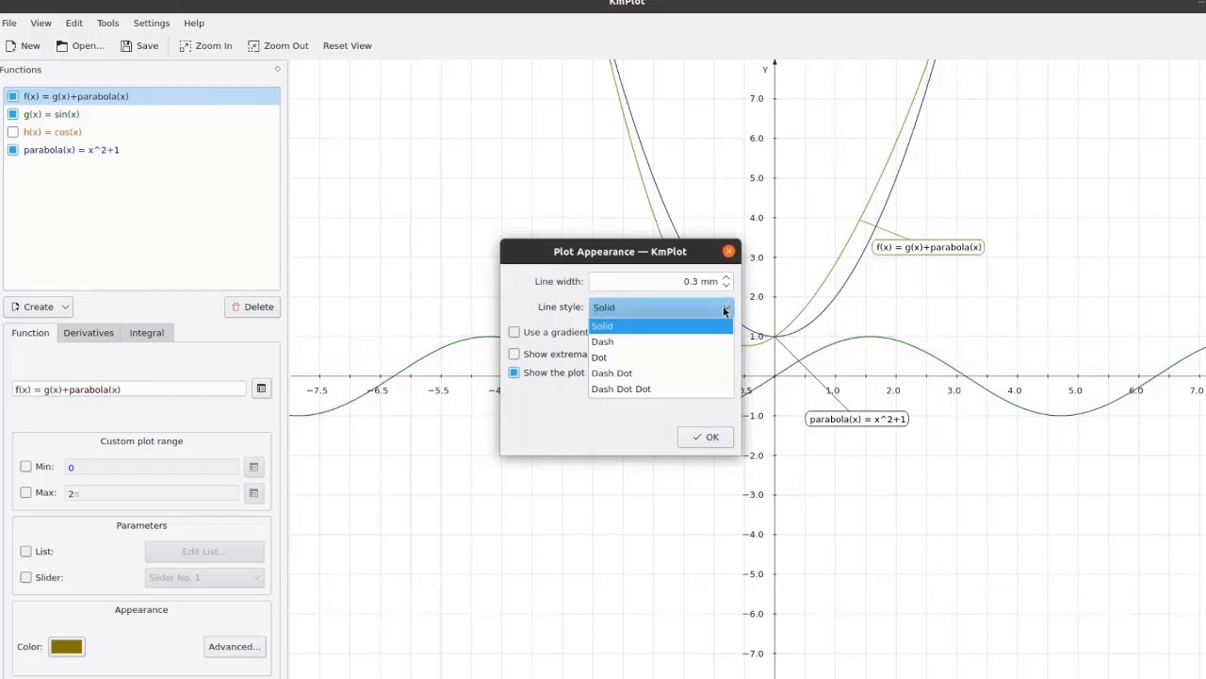
{"action": "left_click", "coordinate": [651, 339]}
{"action": "left_click", "coordinate": [711, 438]}
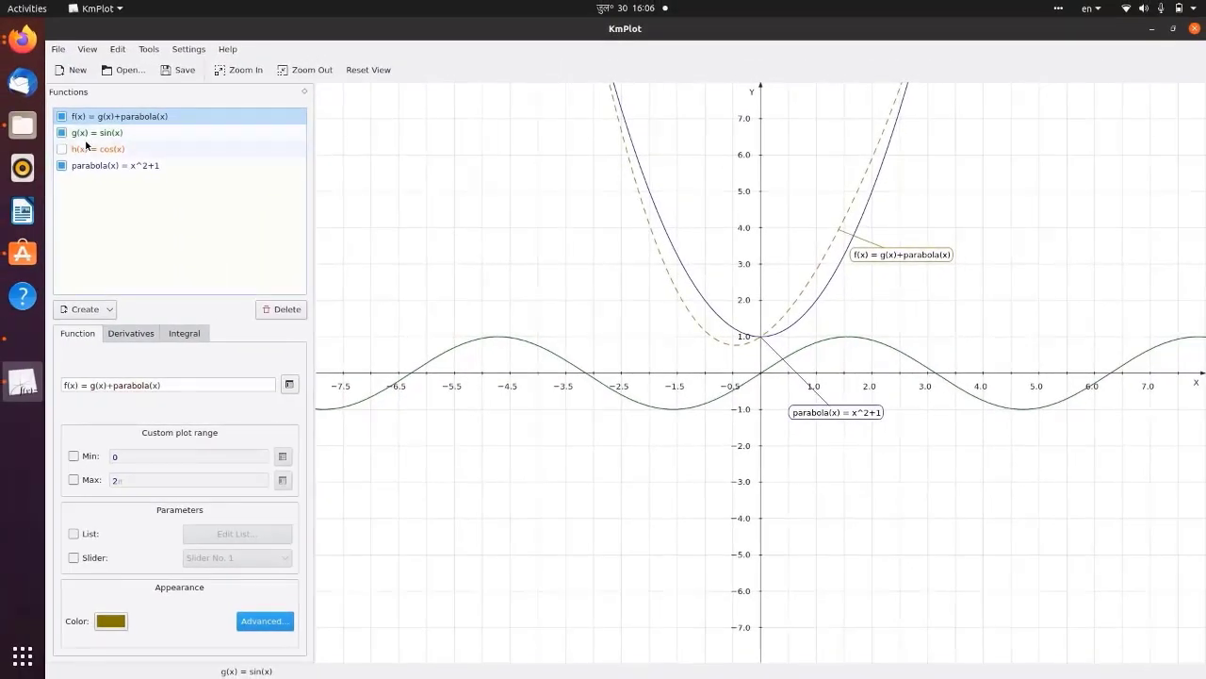
Delete the h(x) = cos(x) function and toggle the visibility of the parabola plot.
{"action": "left_click", "coordinate": [64, 151]}
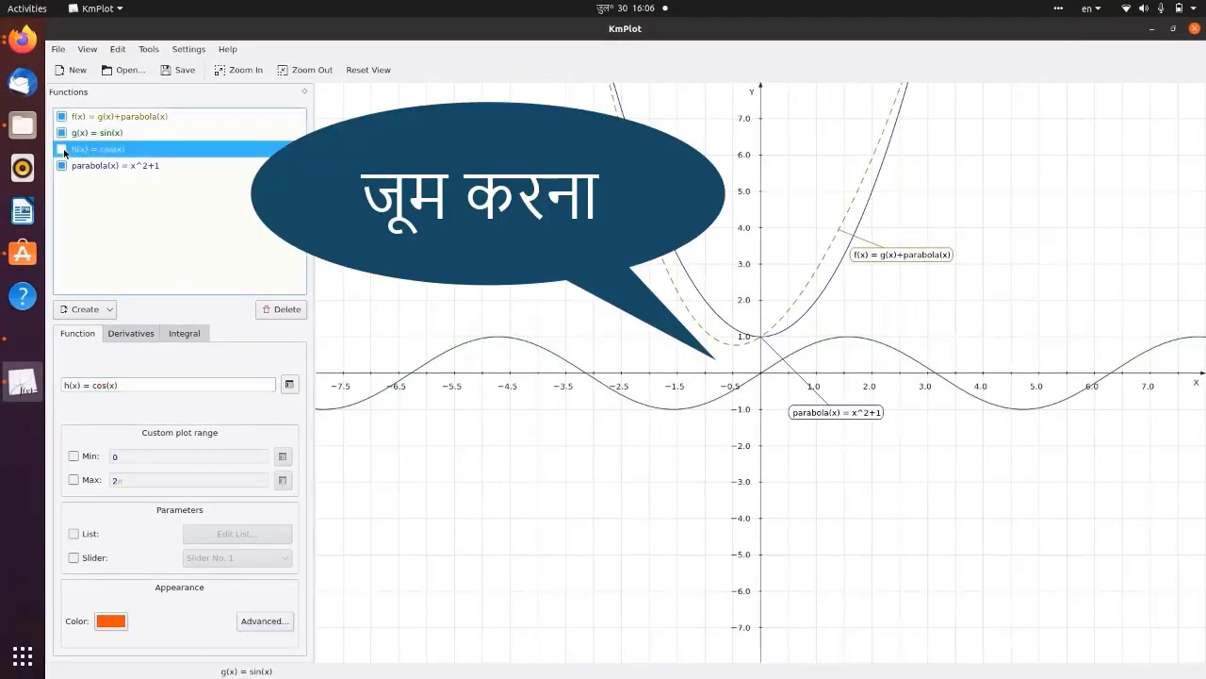
{"action": "left_click", "coordinate": [63, 149]}
{"action": "left_click", "coordinate": [282, 310]}
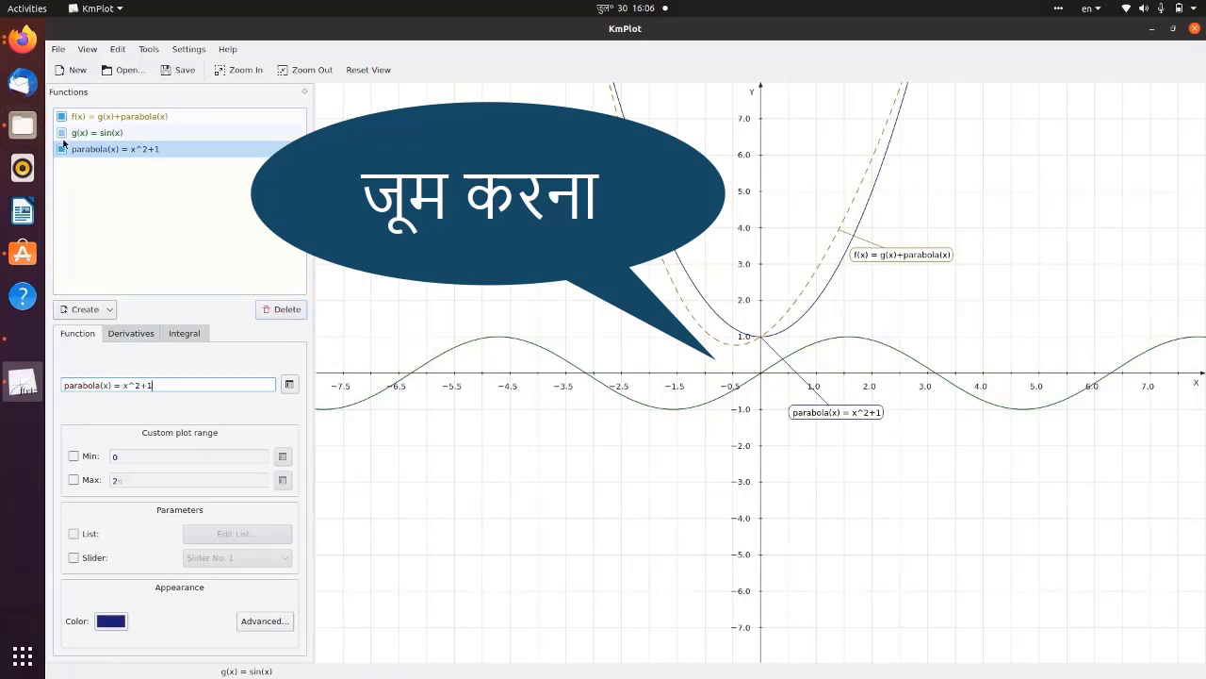
{"action": "left_click", "coordinate": [62, 149]}
{"action": "left_click", "coordinate": [62, 149]}
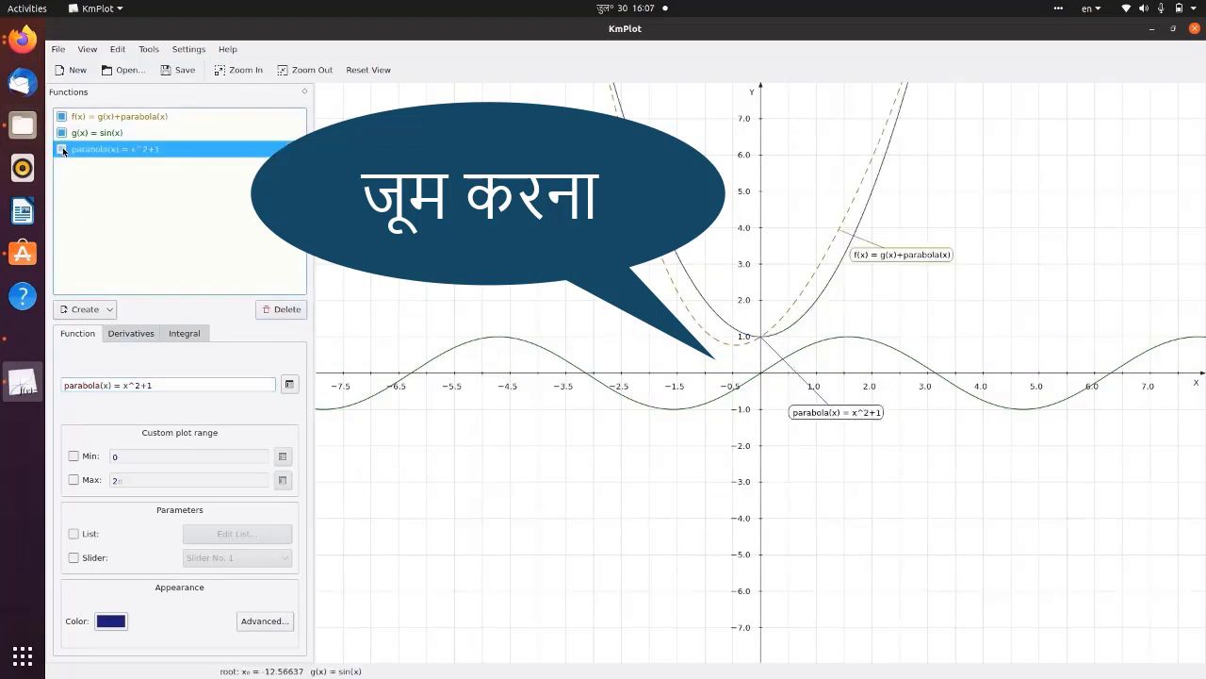
Try to delete the parabola function and the g(x) = sin(x) function, cancelling the removal each time.
{"action": "left_click", "coordinate": [280, 309]}
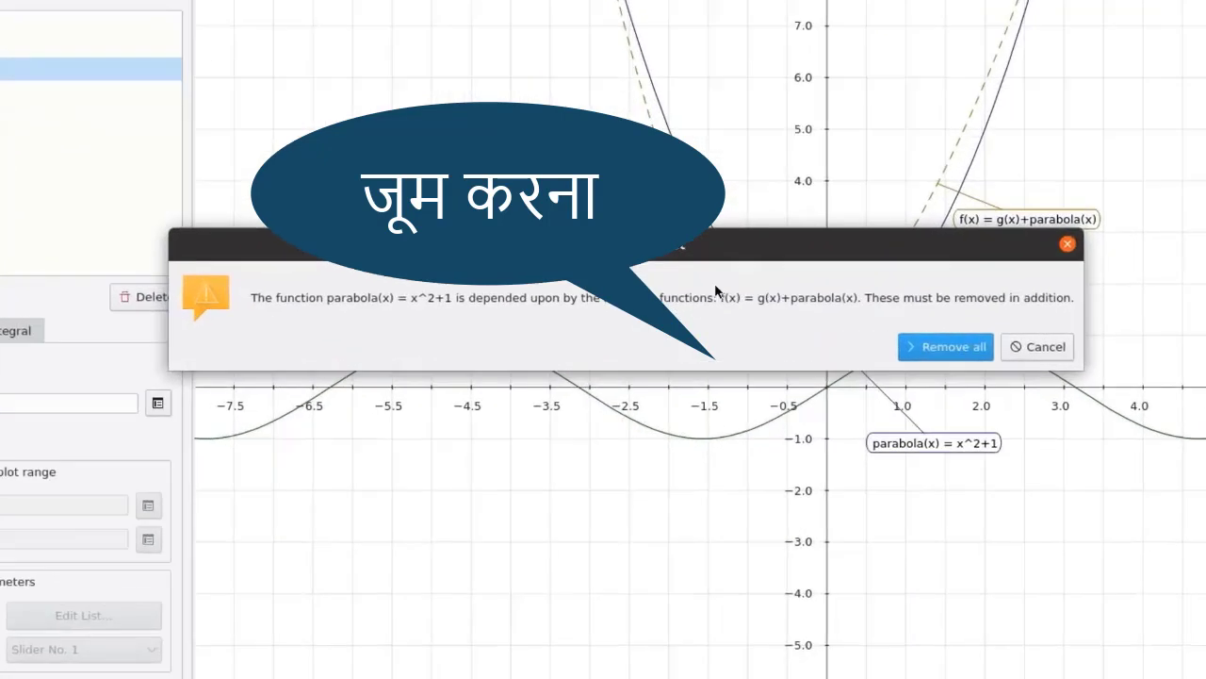
{"action": "left_click", "coordinate": [1018, 347]}
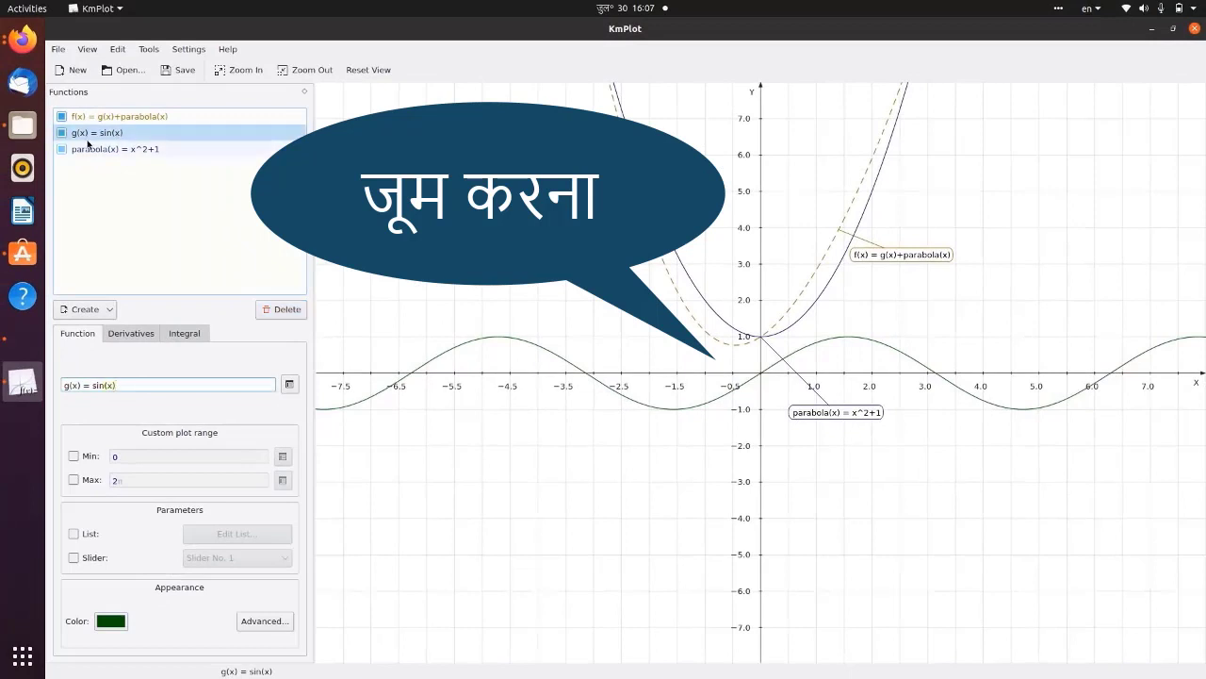
{"action": "left_click", "coordinate": [91, 133]}
{"action": "left_click", "coordinate": [61, 134]}
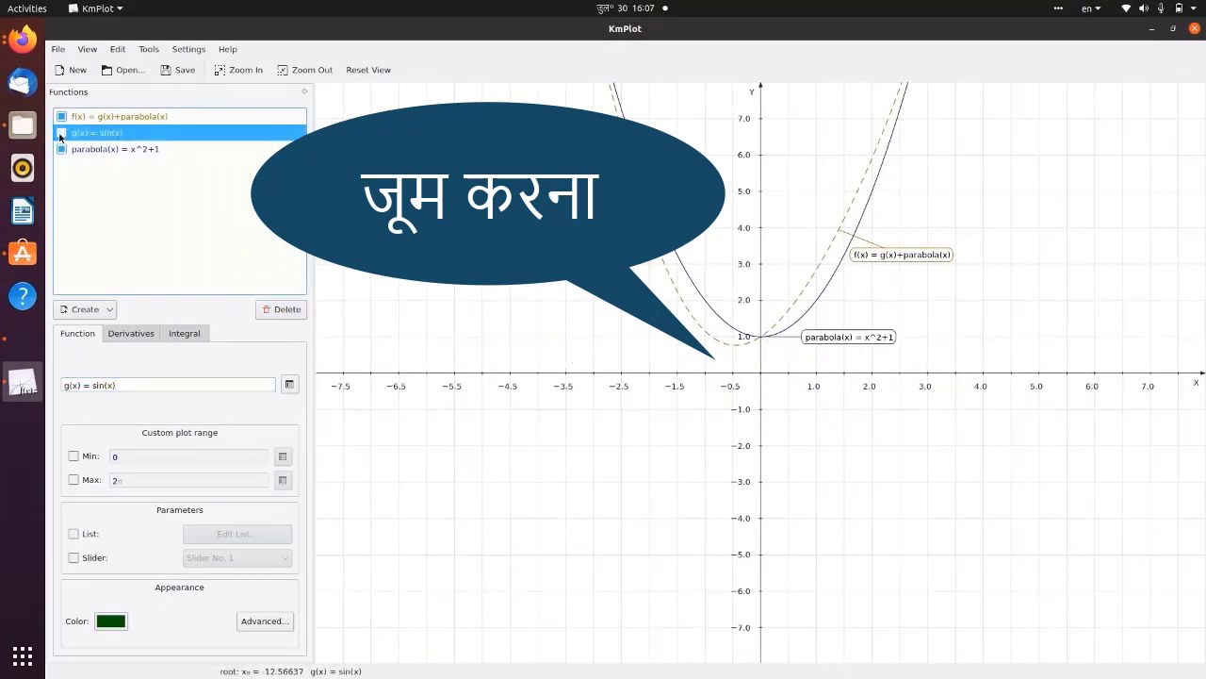
{"action": "left_click", "coordinate": [61, 134]}
{"action": "left_click", "coordinate": [288, 309]}
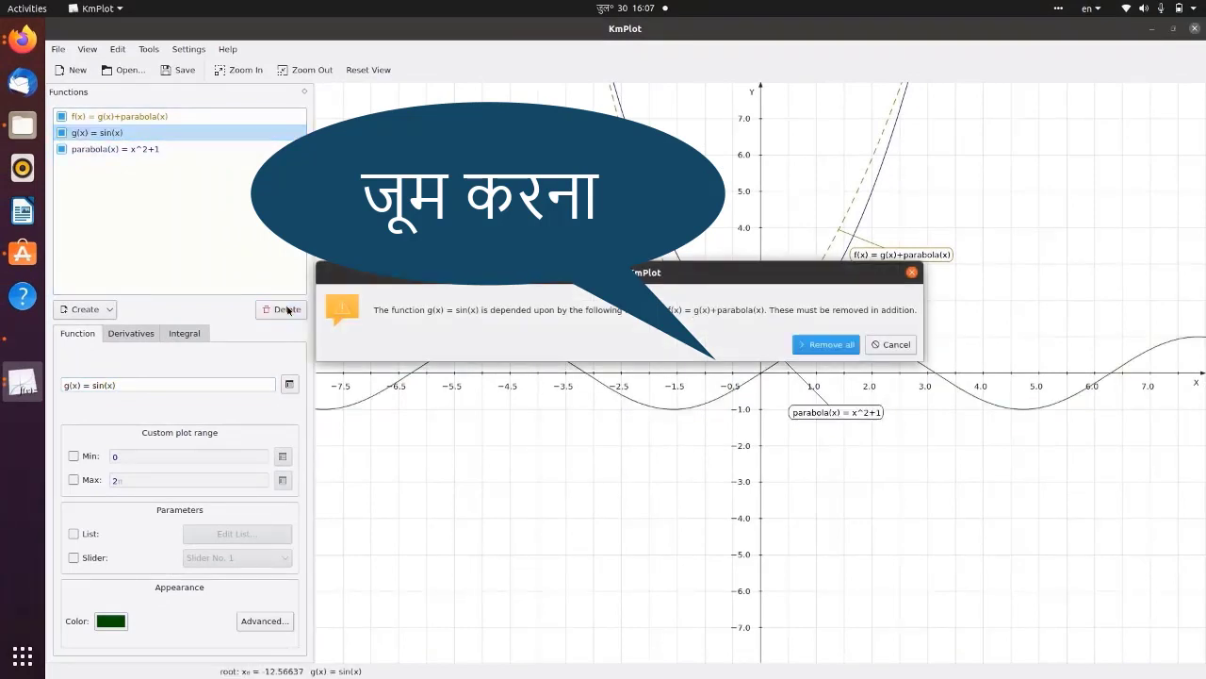
{"action": "left_click", "coordinate": [892, 345]}
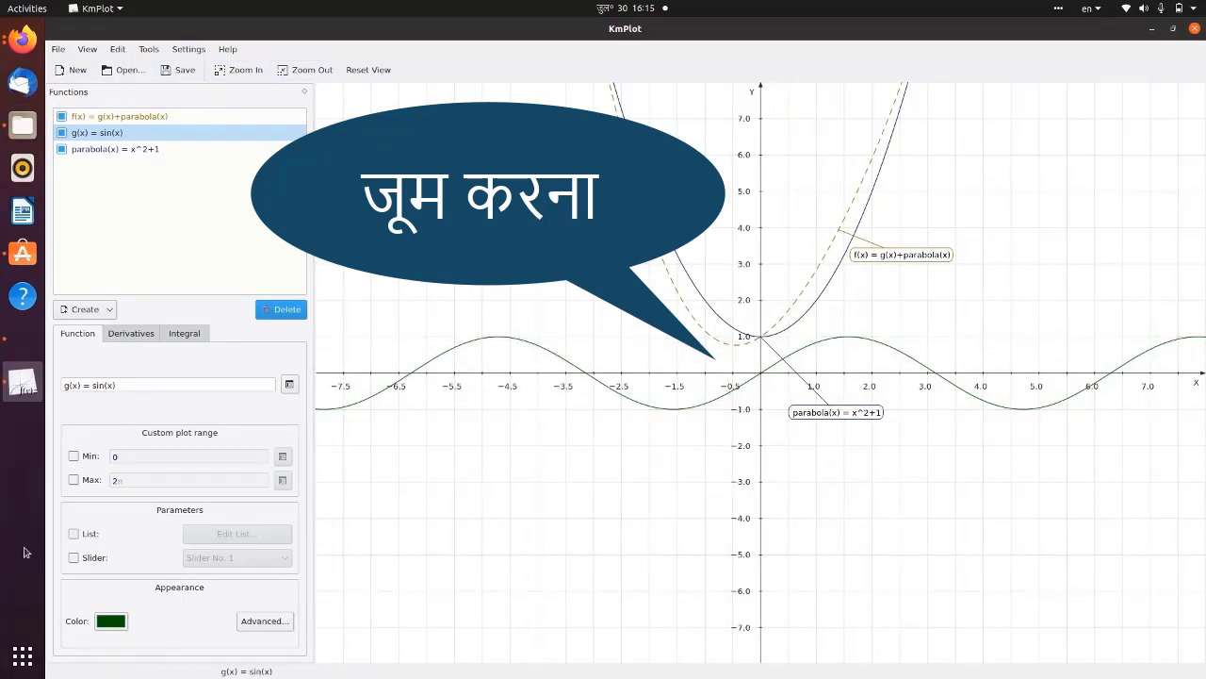
Zoom out of the plot three times around the origin.
{"action": "left_click", "coordinate": [320, 70]}
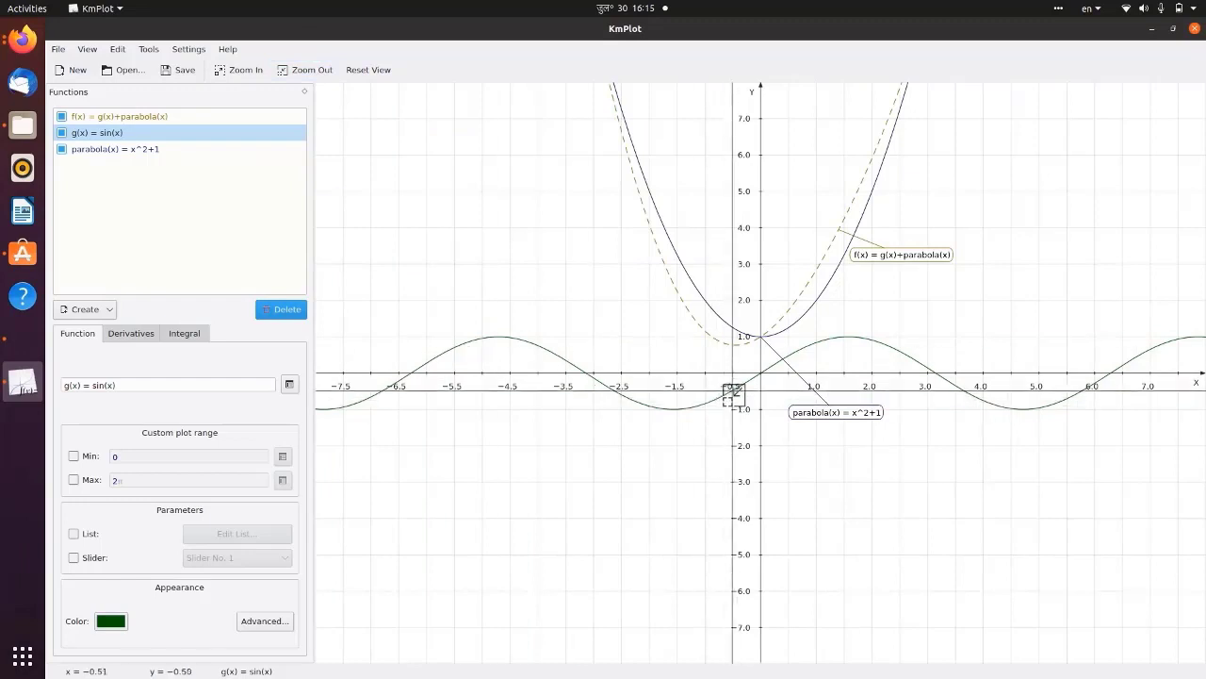
{"action": "left_click", "coordinate": [759, 378]}
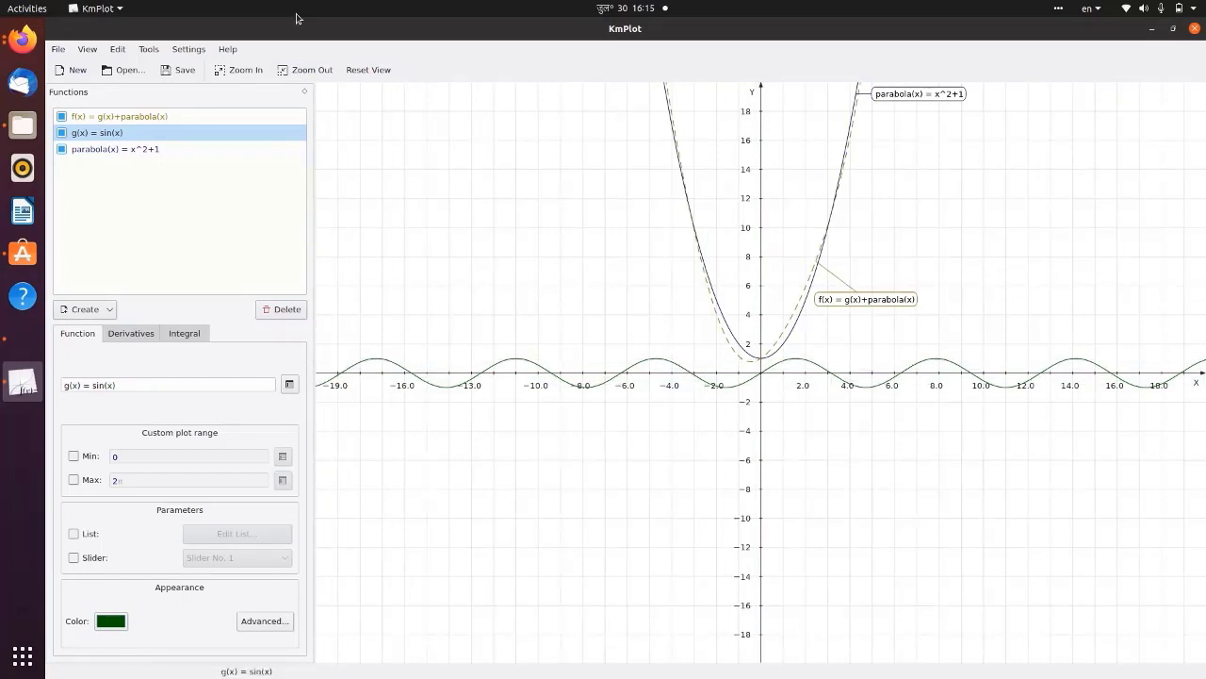
{"action": "left_click", "coordinate": [308, 74]}
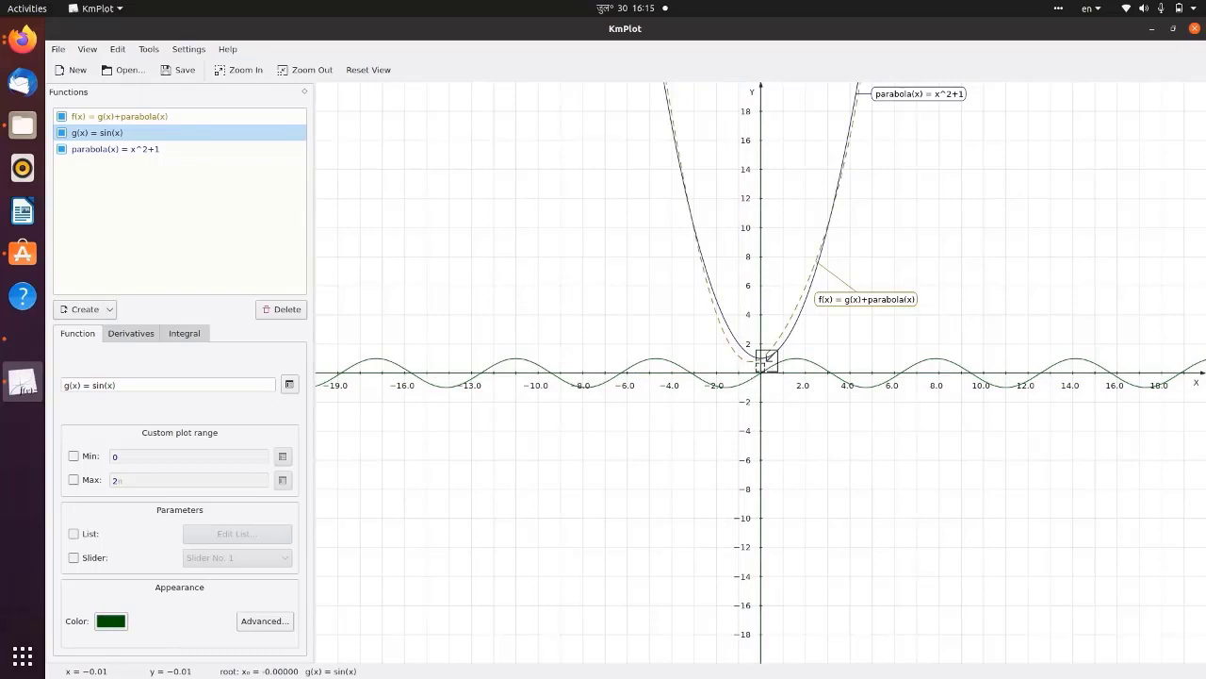
{"action": "left_click", "coordinate": [792, 365]}
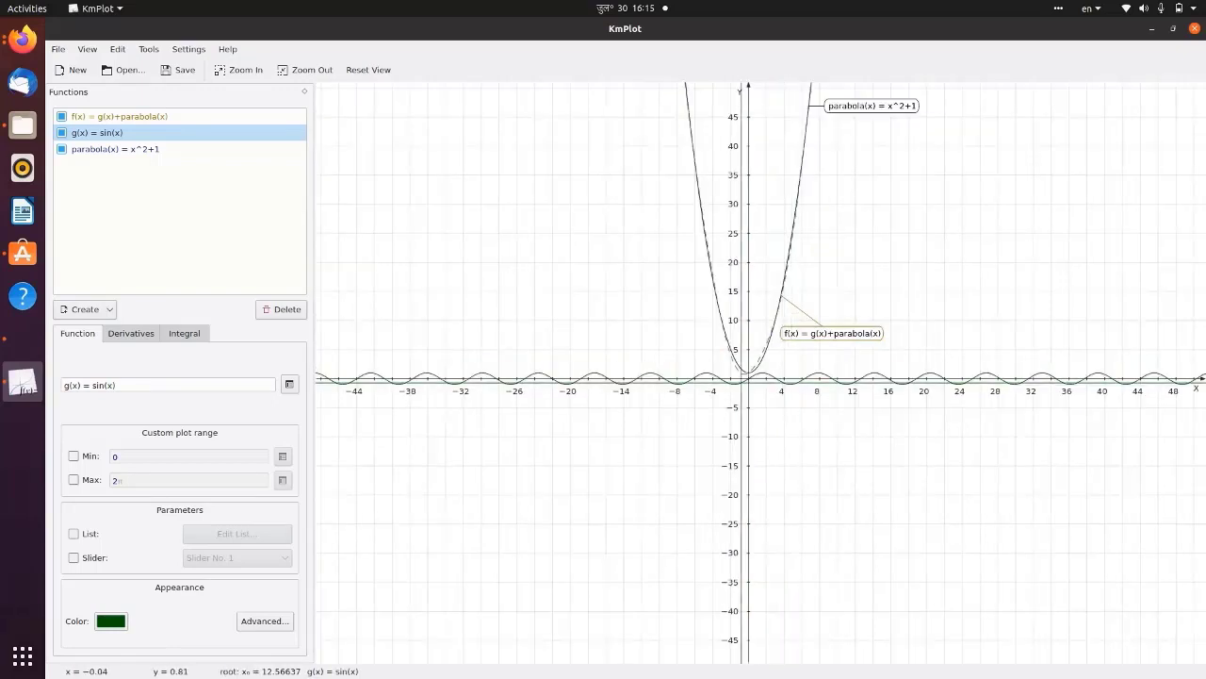
{"action": "left_click", "coordinate": [77, 116]}
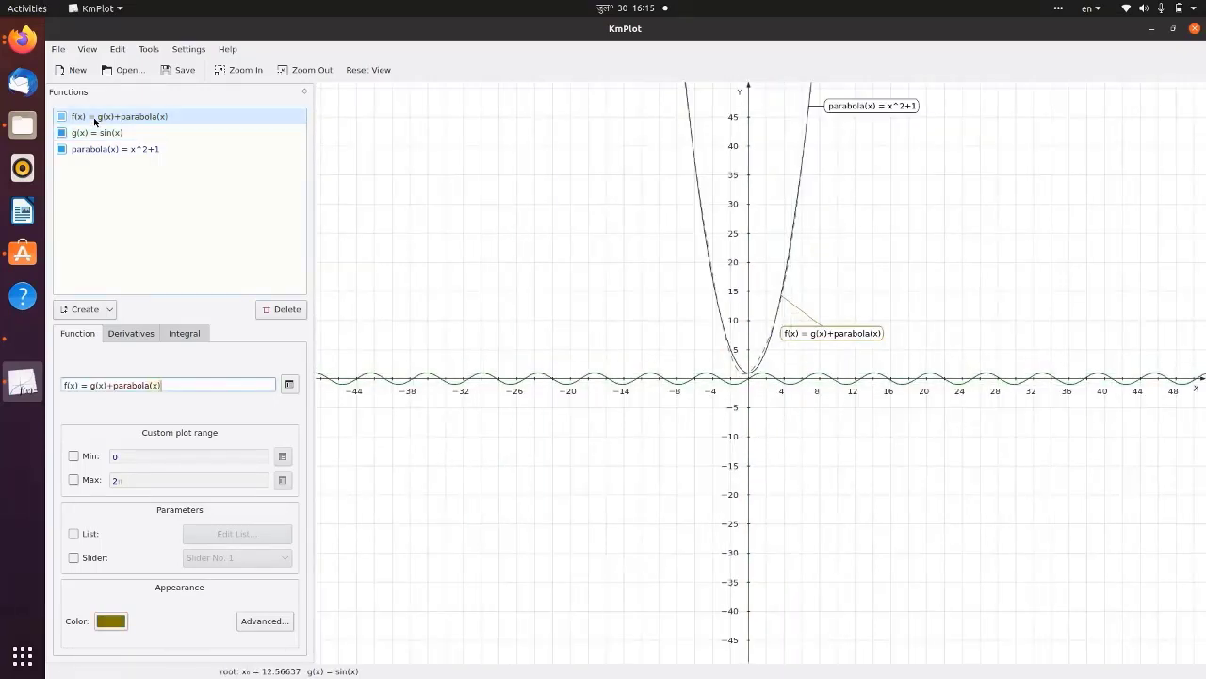
{"action": "left_click", "coordinate": [319, 73]}
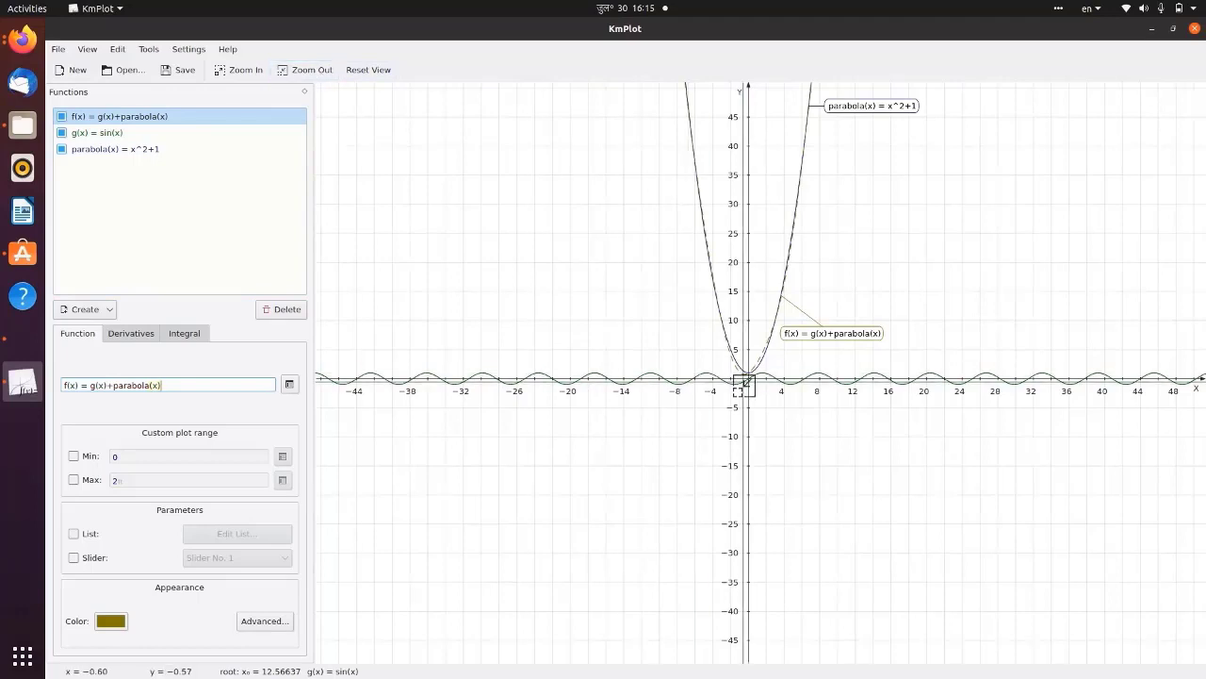
{"action": "left_click", "coordinate": [744, 376]}
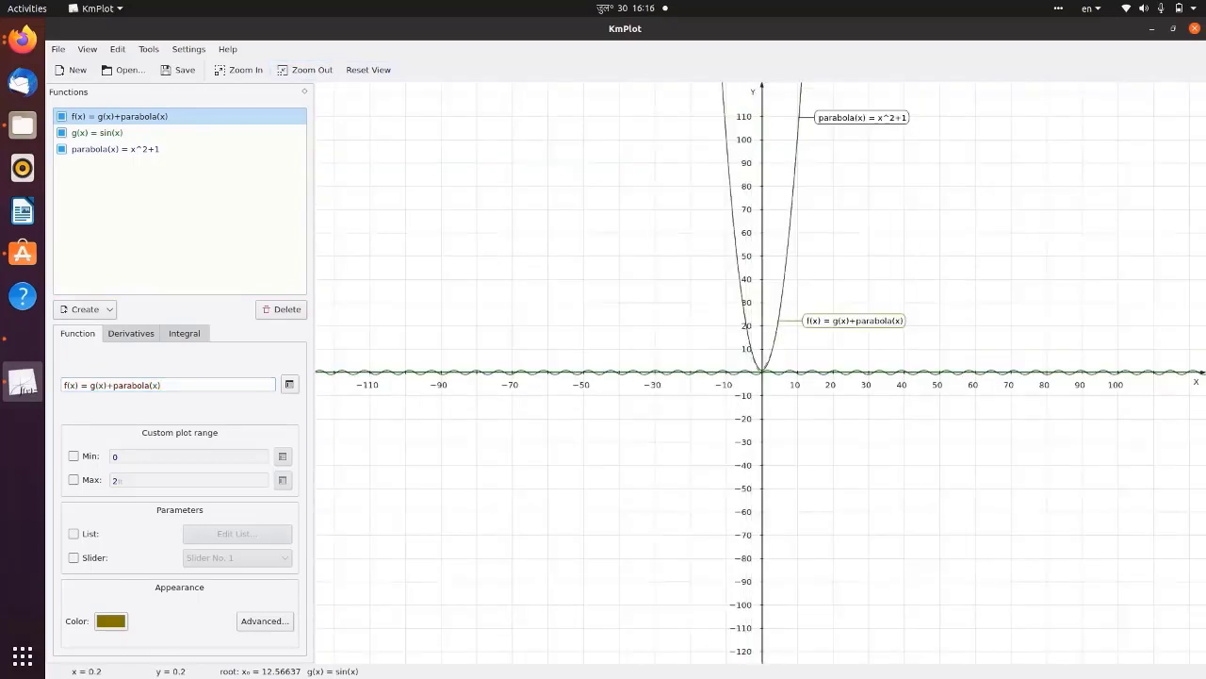
Zoom in on the plot three times near the origin and reset the view to its default range.
{"action": "left_click", "coordinate": [241, 70]}
{"action": "left_click", "coordinate": [758, 375]}
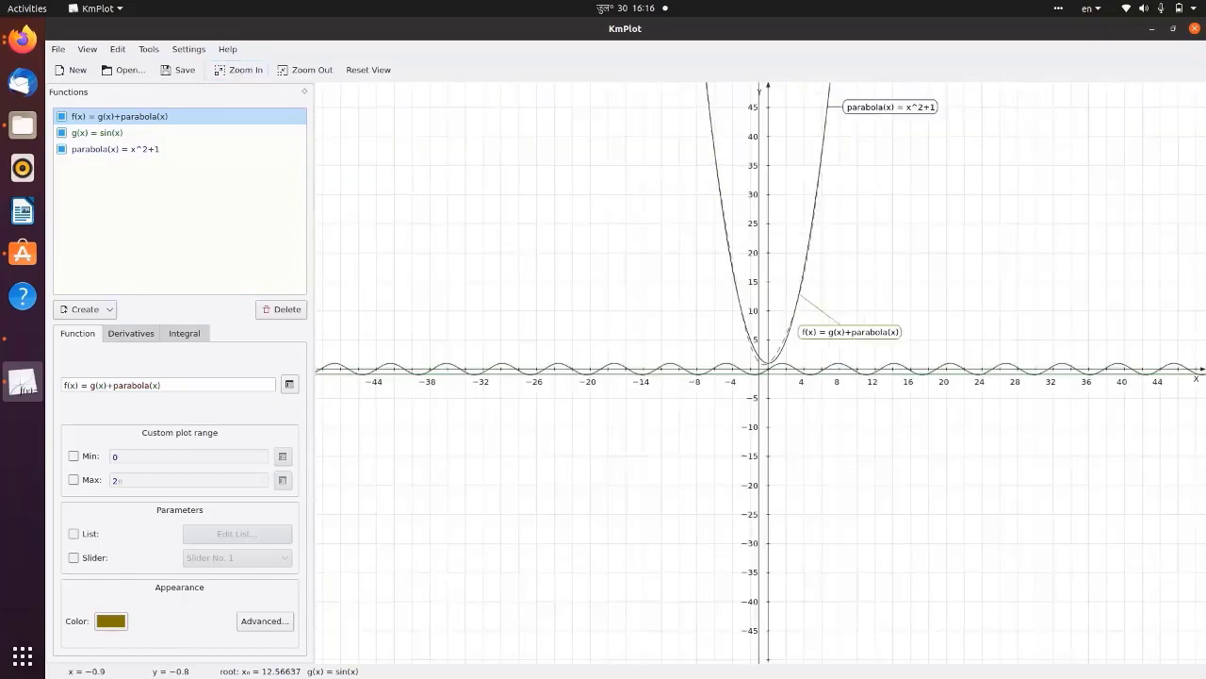
{"action": "left_click", "coordinate": [242, 70]}
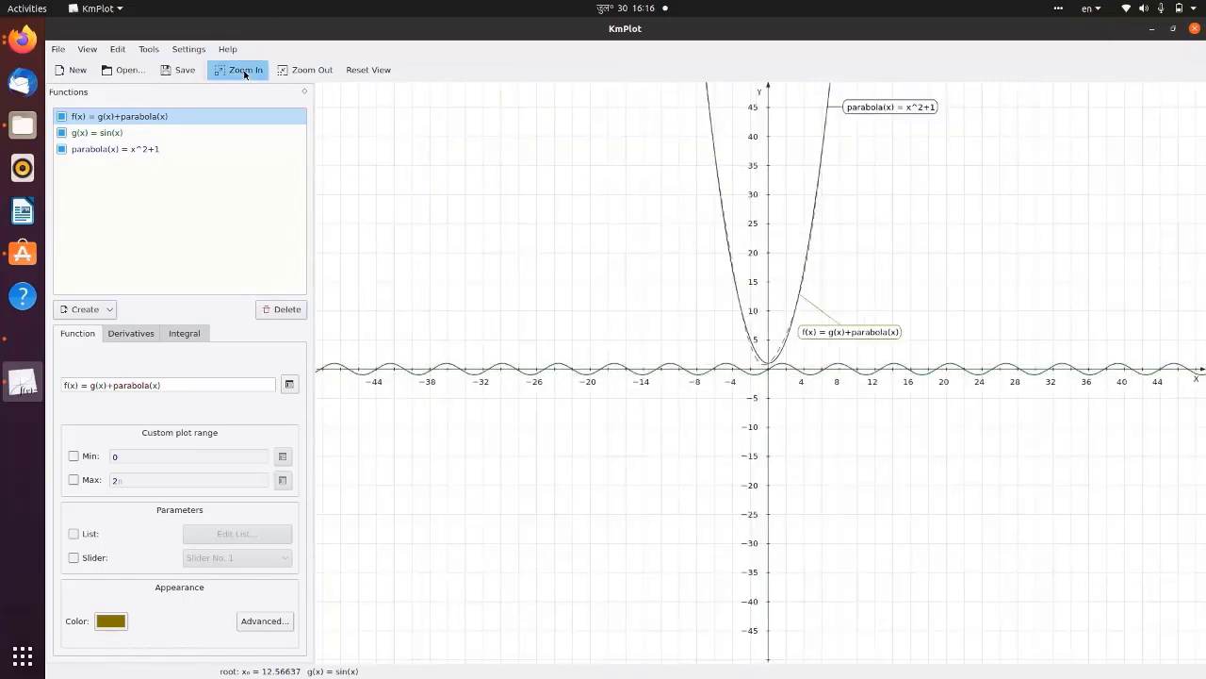
{"action": "left_click", "coordinate": [761, 371]}
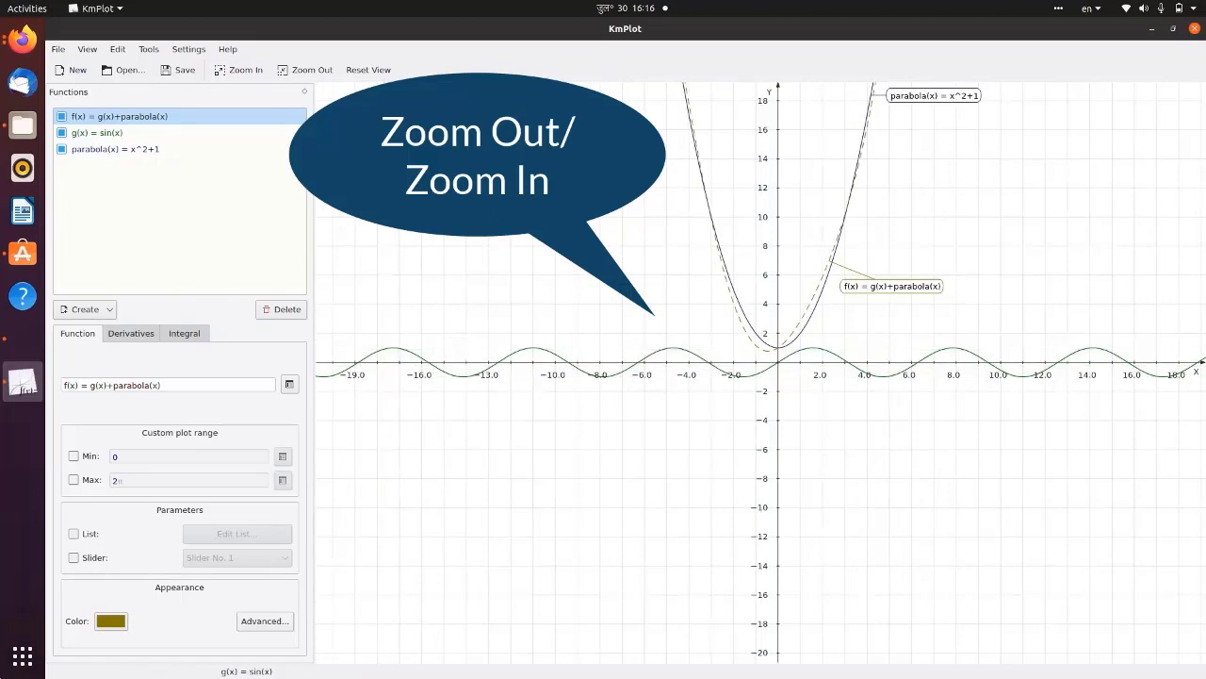
{"action": "left_click", "coordinate": [242, 70]}
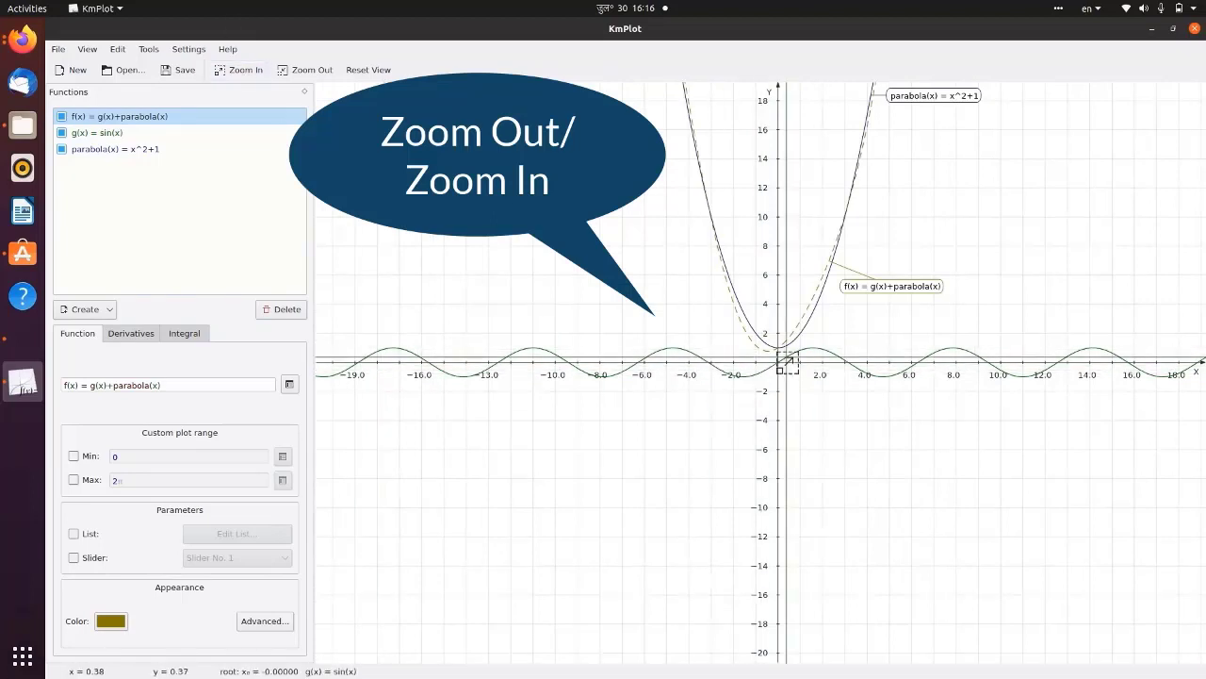
{"action": "left_click", "coordinate": [784, 355]}
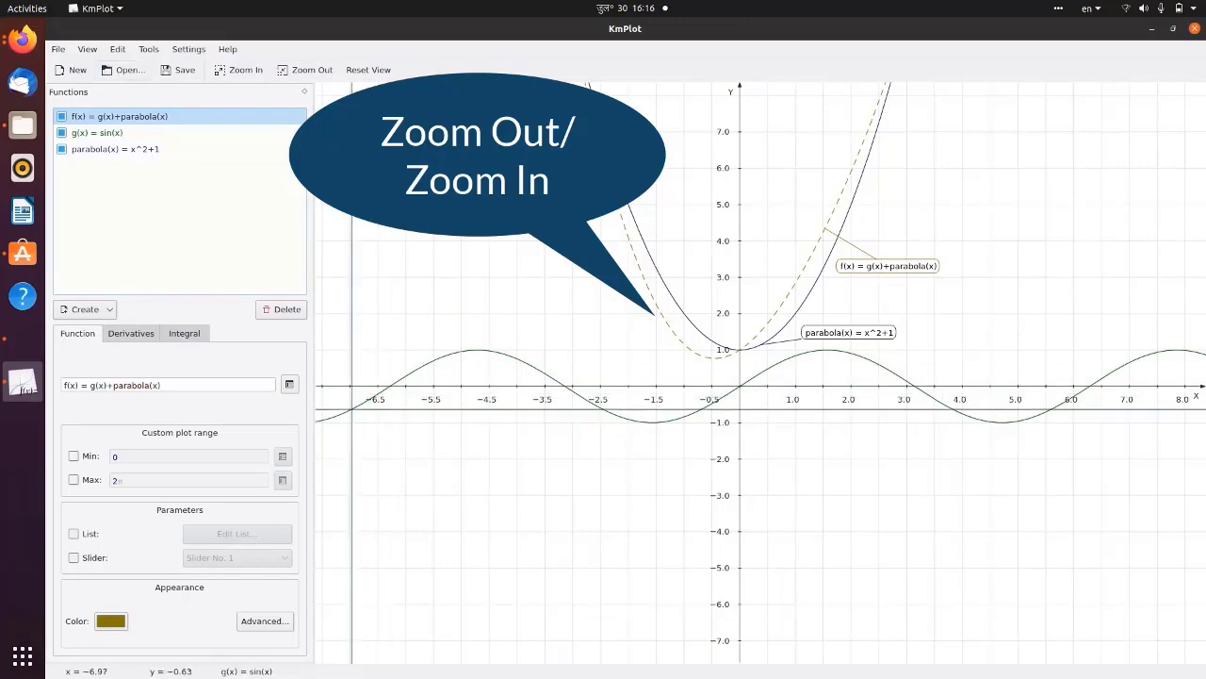
{"action": "left_click", "coordinate": [367, 70]}
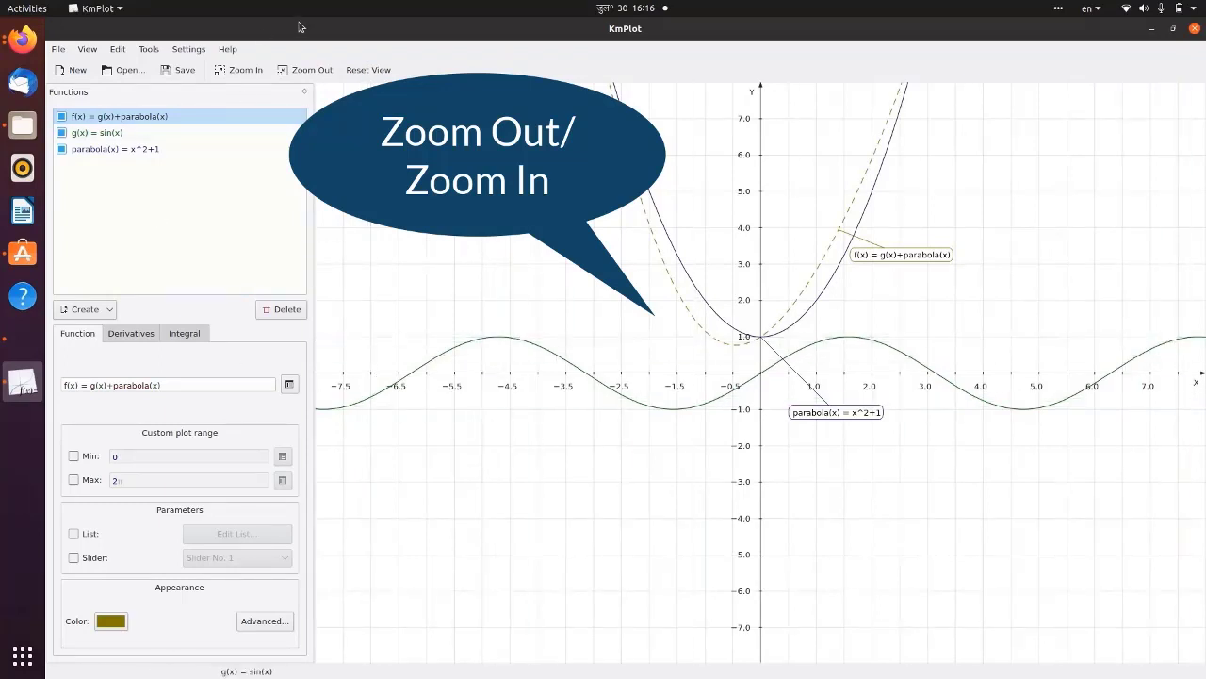
Find the maximum points of g(x) = sin(x), parabola(x) = x^2+1 and f(x) = g(x)+parabola(x).
{"action": "left_click", "coordinate": [150, 50]}
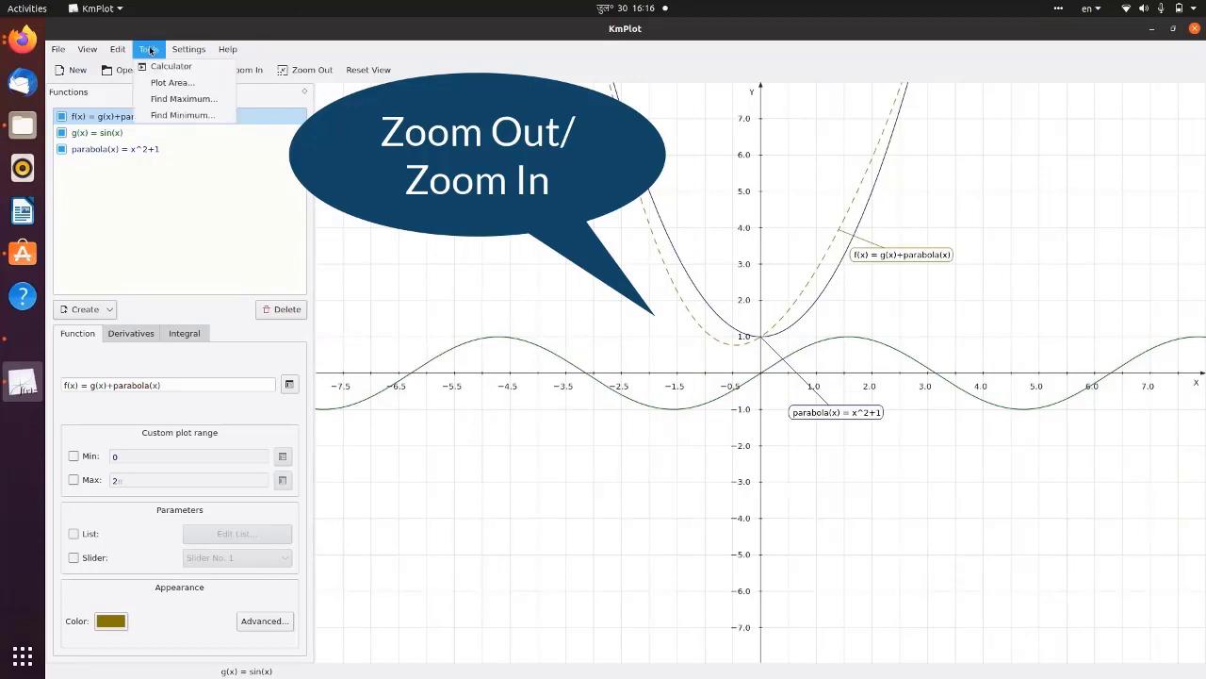
{"action": "left_click", "coordinate": [180, 100]}
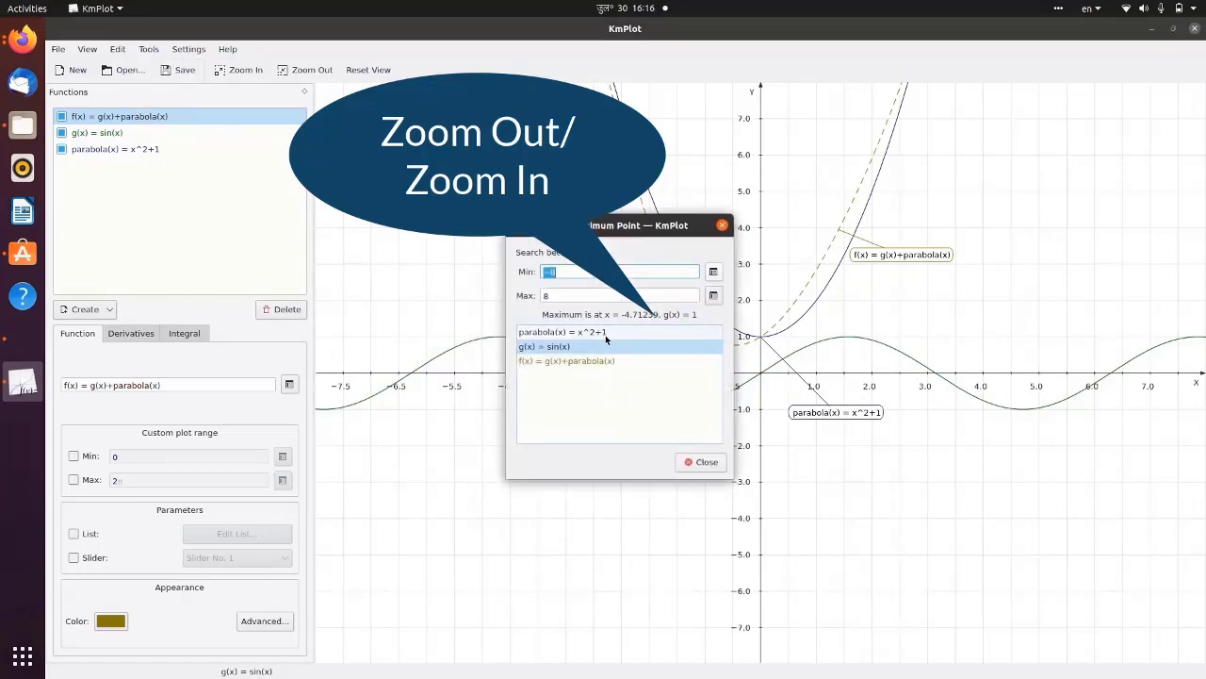
{"action": "left_click", "coordinate": [595, 347]}
{"action": "left_click", "coordinate": [563, 346]}
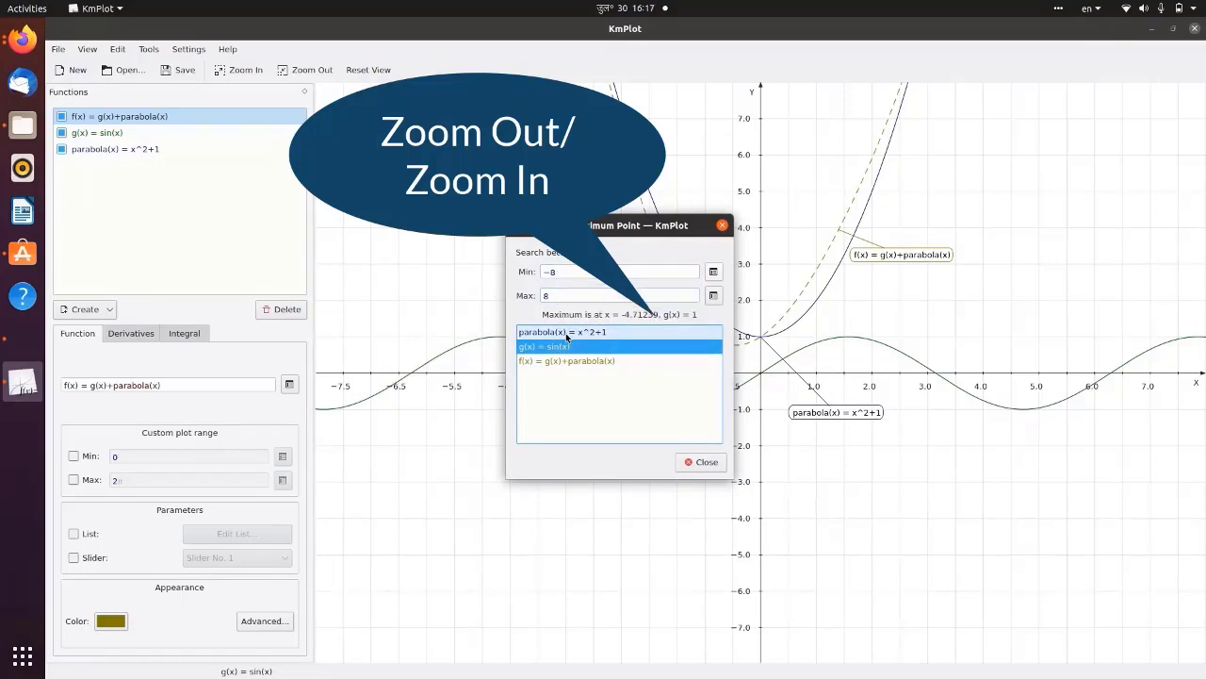
{"action": "left_click", "coordinate": [565, 332]}
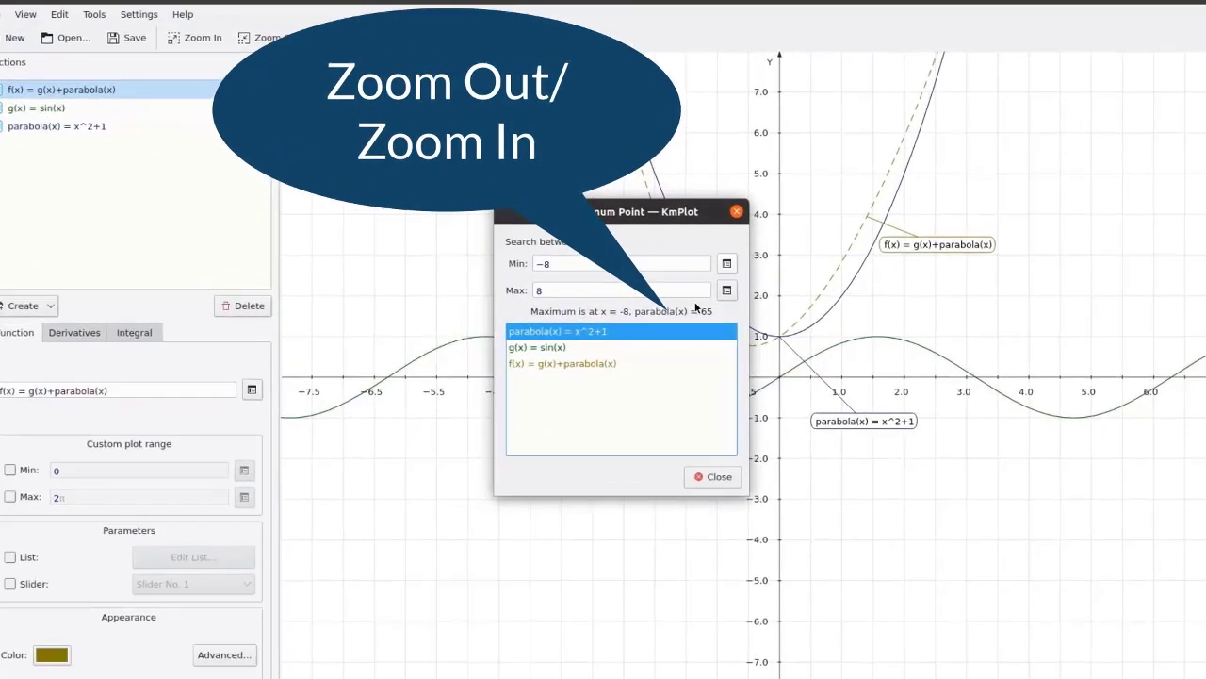
{"action": "left_click", "coordinate": [588, 367]}
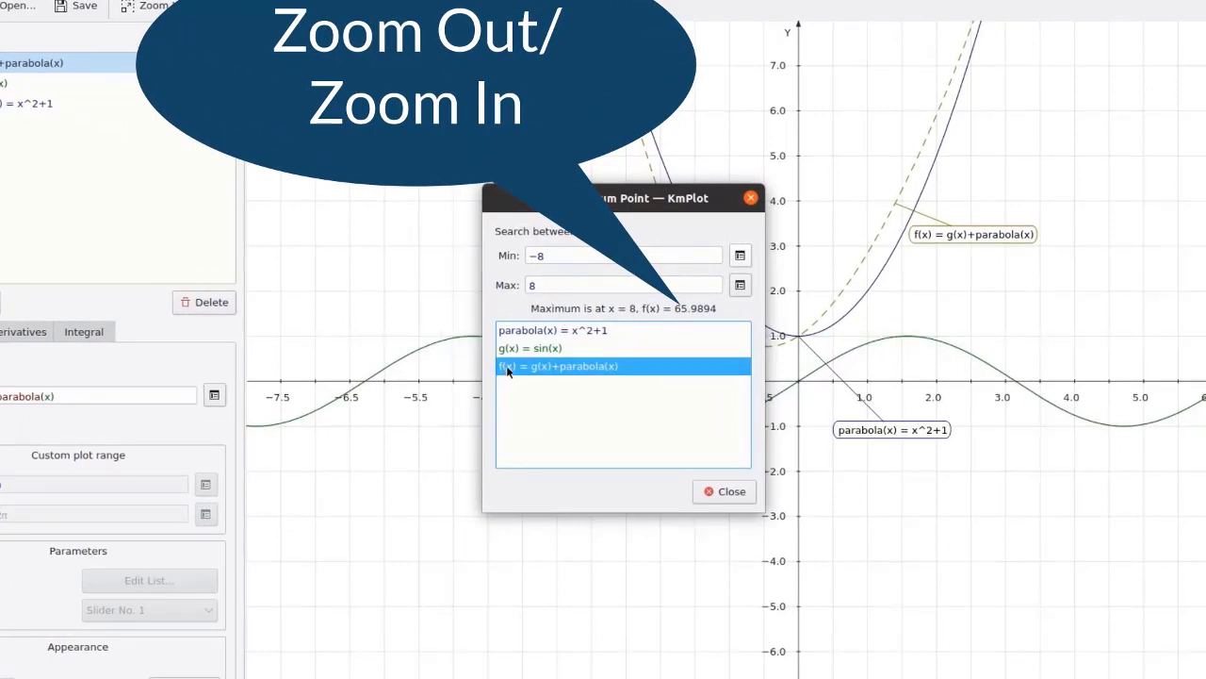
{"action": "left_click", "coordinate": [528, 348]}
{"action": "left_click", "coordinate": [539, 332]}
{"action": "left_click", "coordinate": [540, 367]}
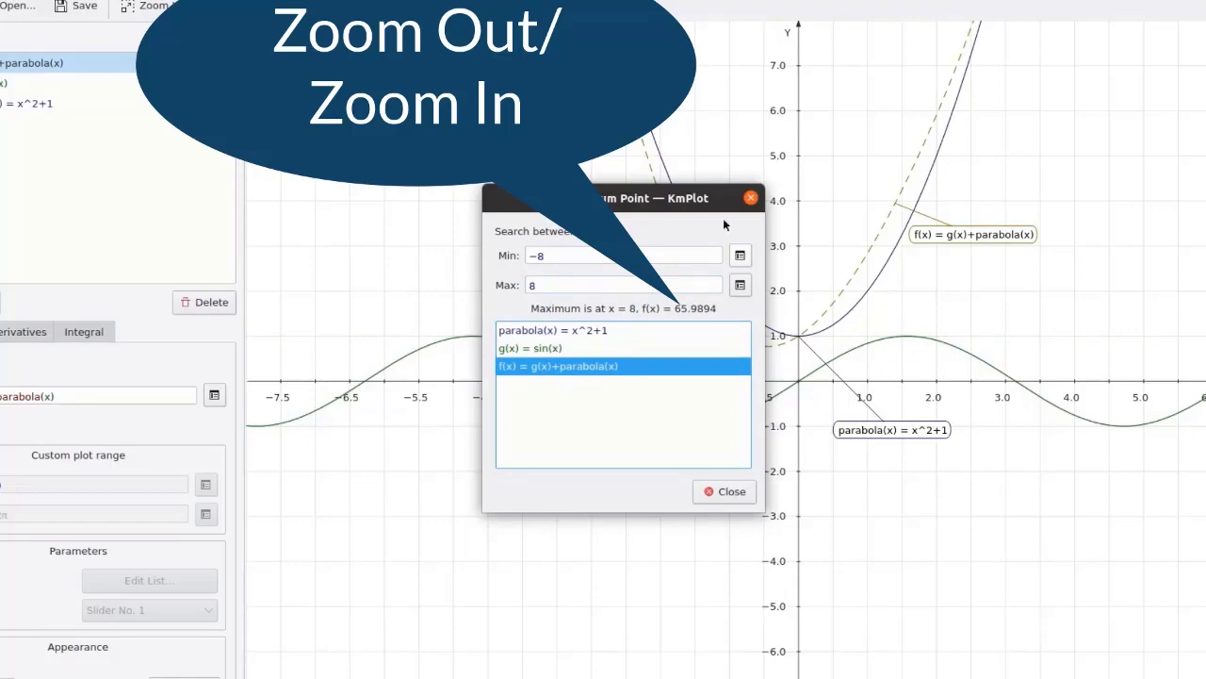
{"action": "left_click", "coordinate": [732, 492]}
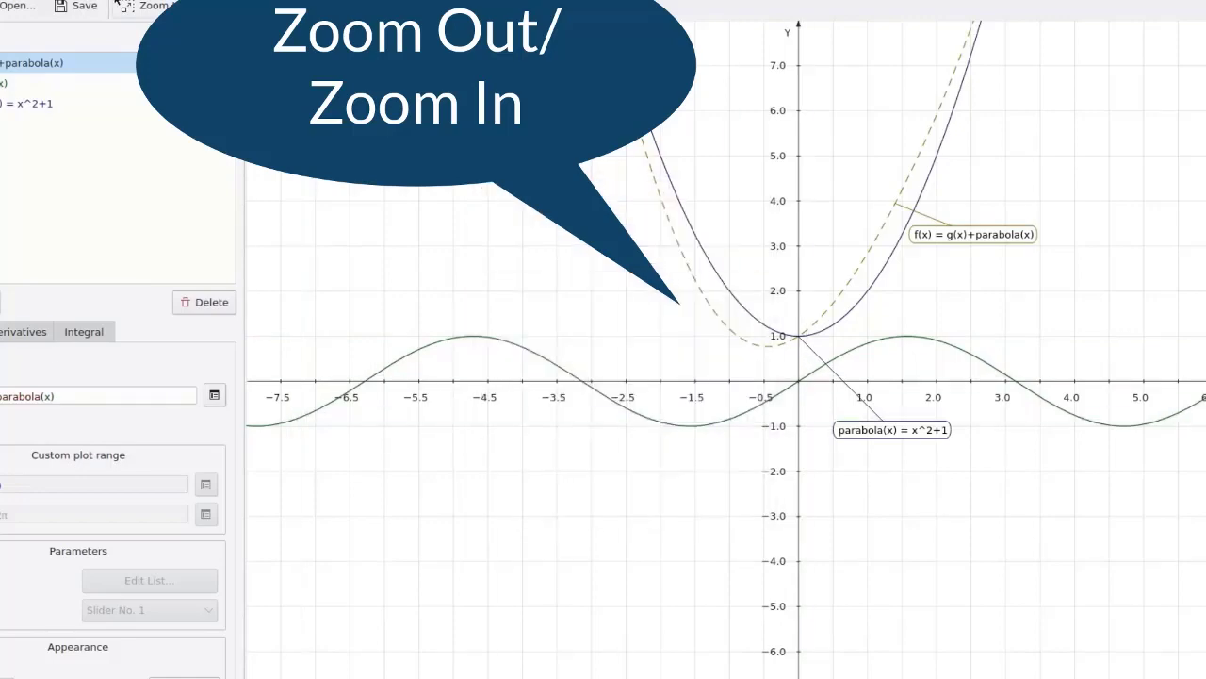
Evaluate cos(5) in the calculator, inserting cos from the list of predefined functions.
{"action": "key", "text": "alt+t"}
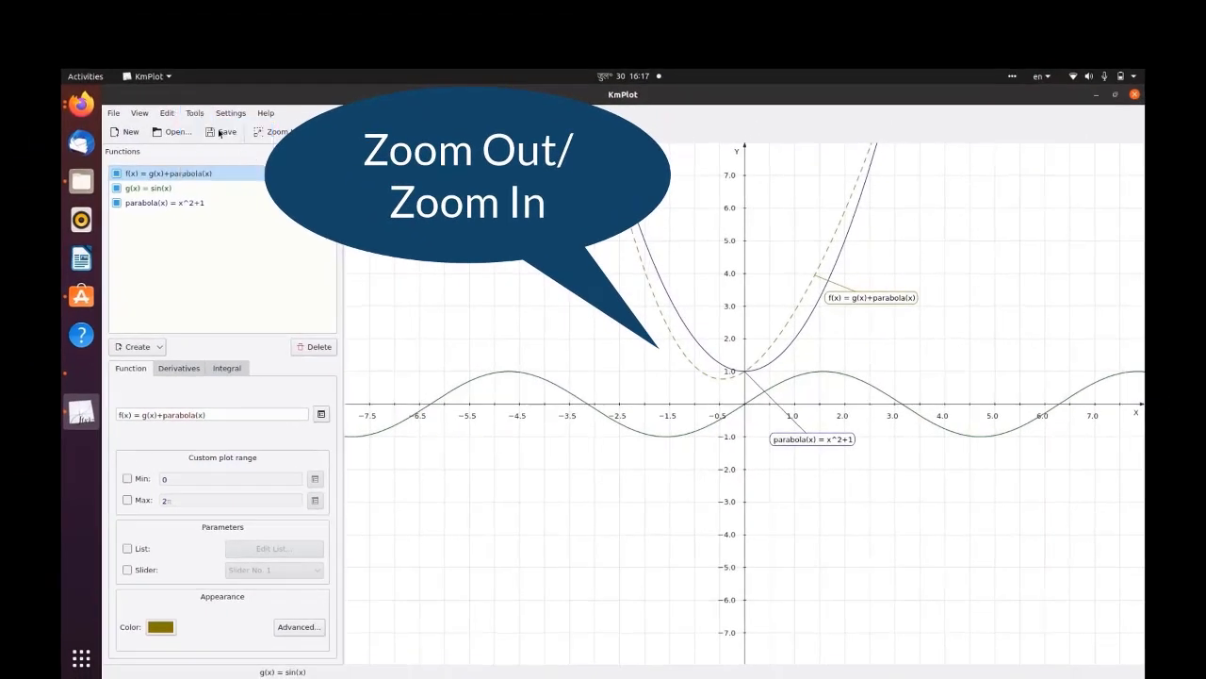
{"action": "key", "text": "Return"}
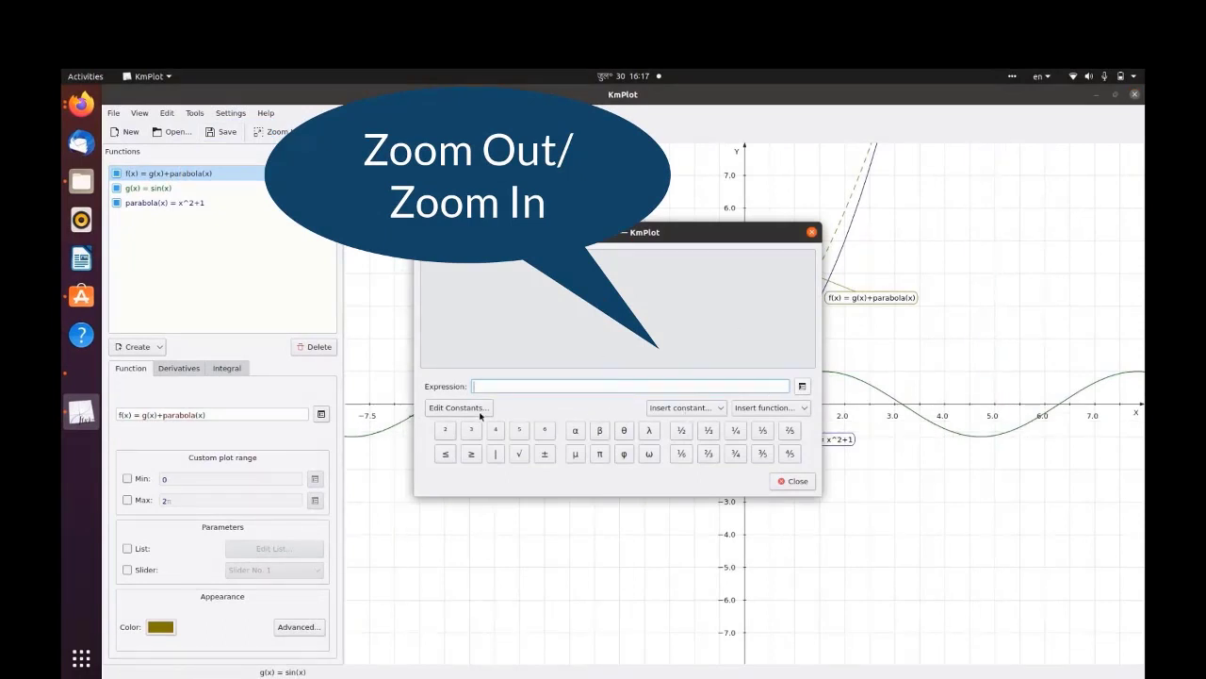
{"action": "left_click", "coordinate": [752, 409]}
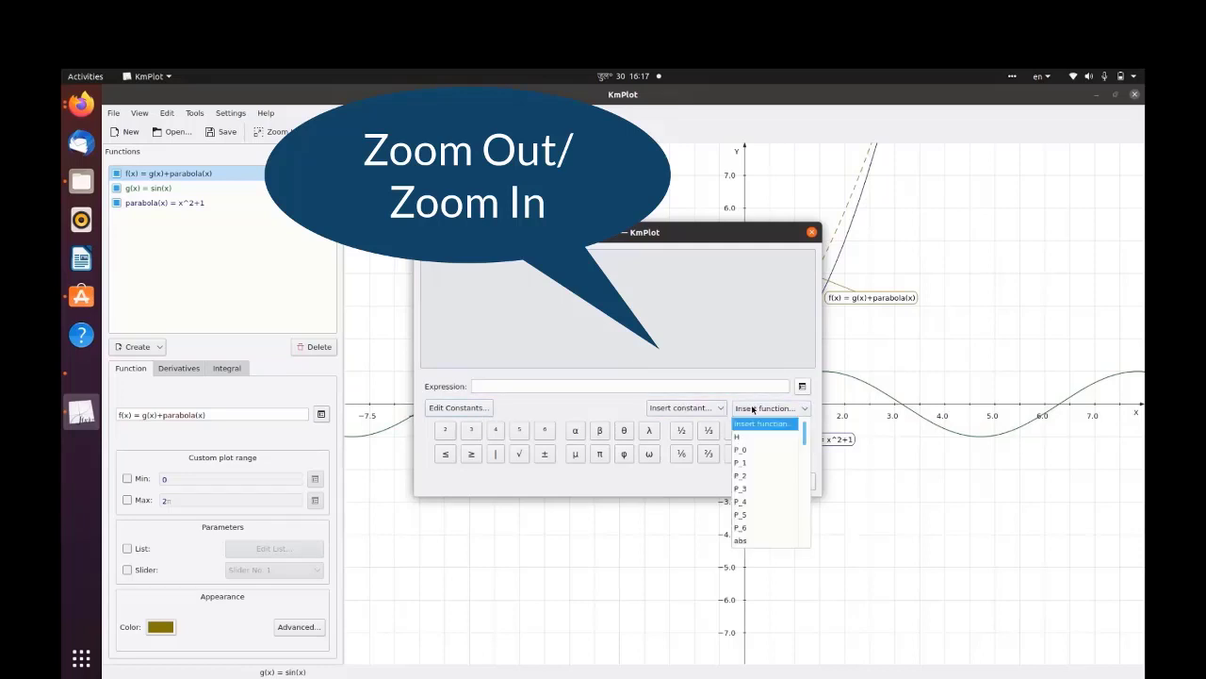
{"action": "left_click", "coordinate": [668, 408]}
{"action": "left_click", "coordinate": [168, 189]}
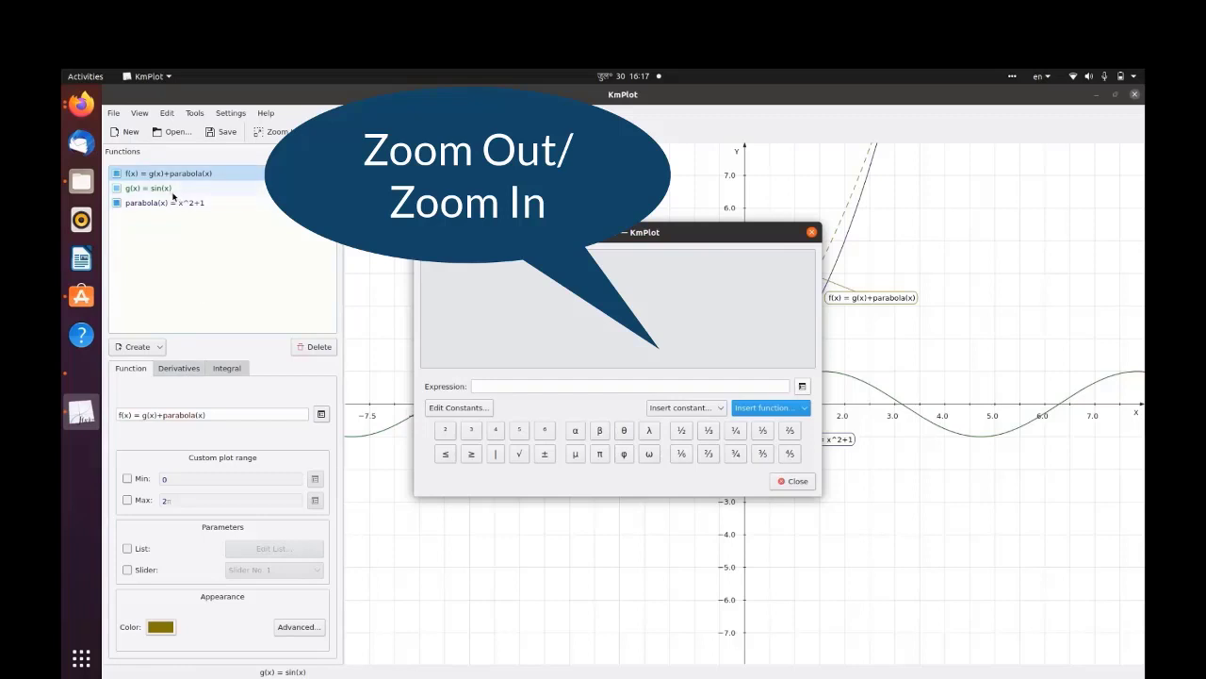
{"action": "left_click", "coordinate": [756, 408]}
{"action": "scroll", "coordinate": [755, 527], "scroll_direction": "down", "scroll_amount": 5}
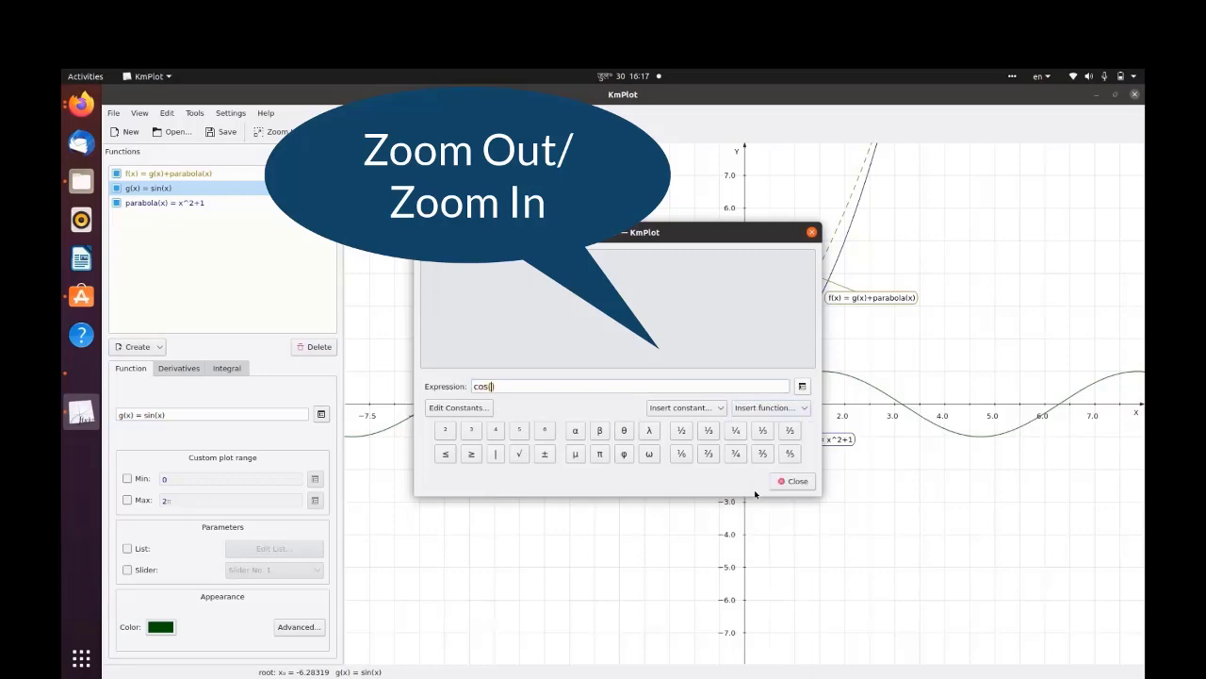
{"action": "left_click", "coordinate": [746, 488]}
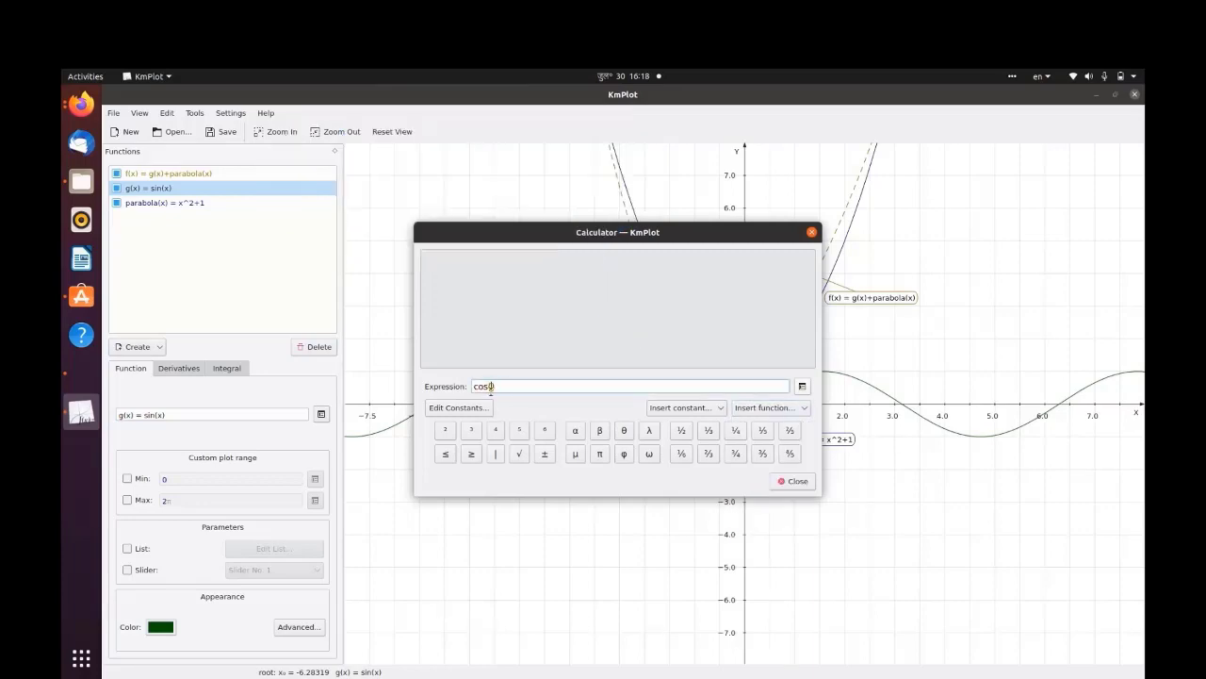
{"action": "type", "text": "5"}
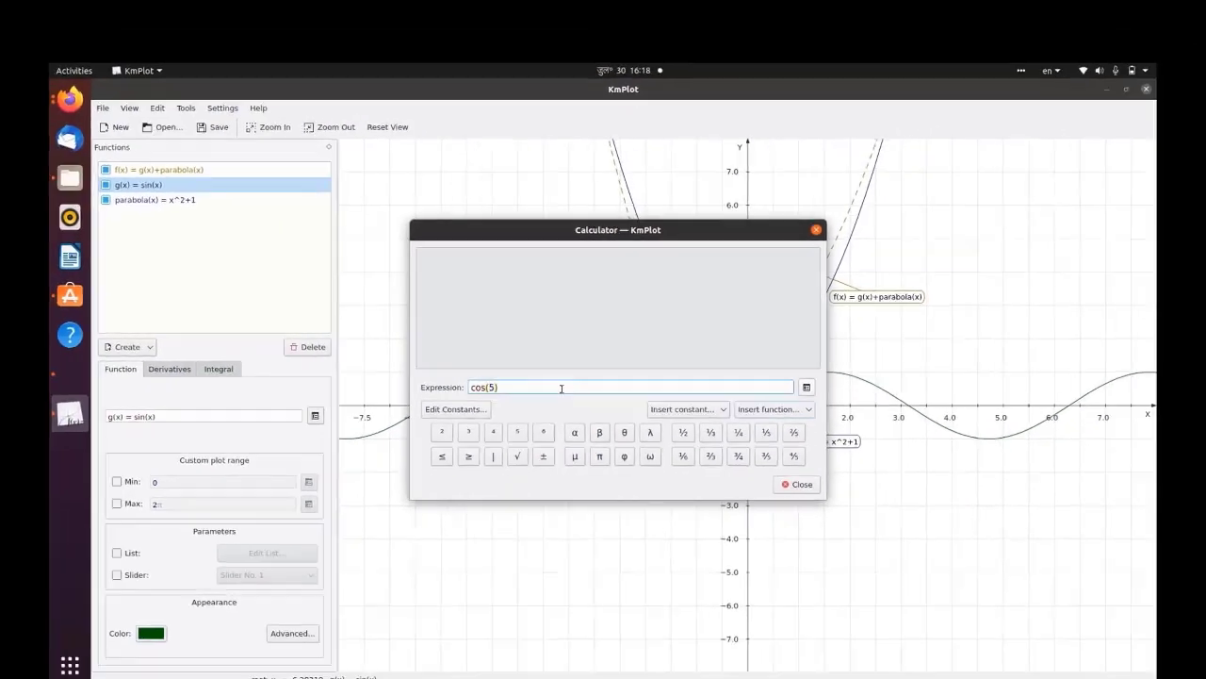
{"action": "key", "text": "Return"}
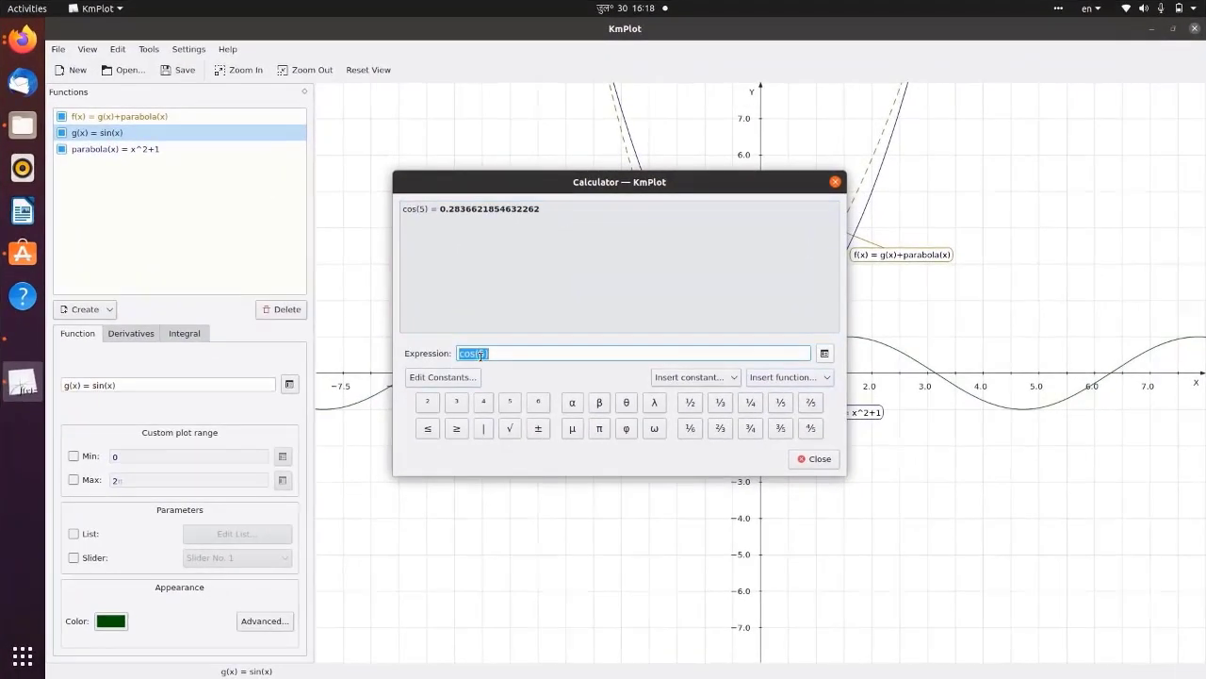
Change the calculator expression to cos(60), evaluate it and close the calculator.
{"action": "left_click", "coordinate": [493, 354]}
{"action": "double_click", "coordinate": [482, 353]}
{"action": "type", "text": "60"}
{"action": "key", "text": "Return"}
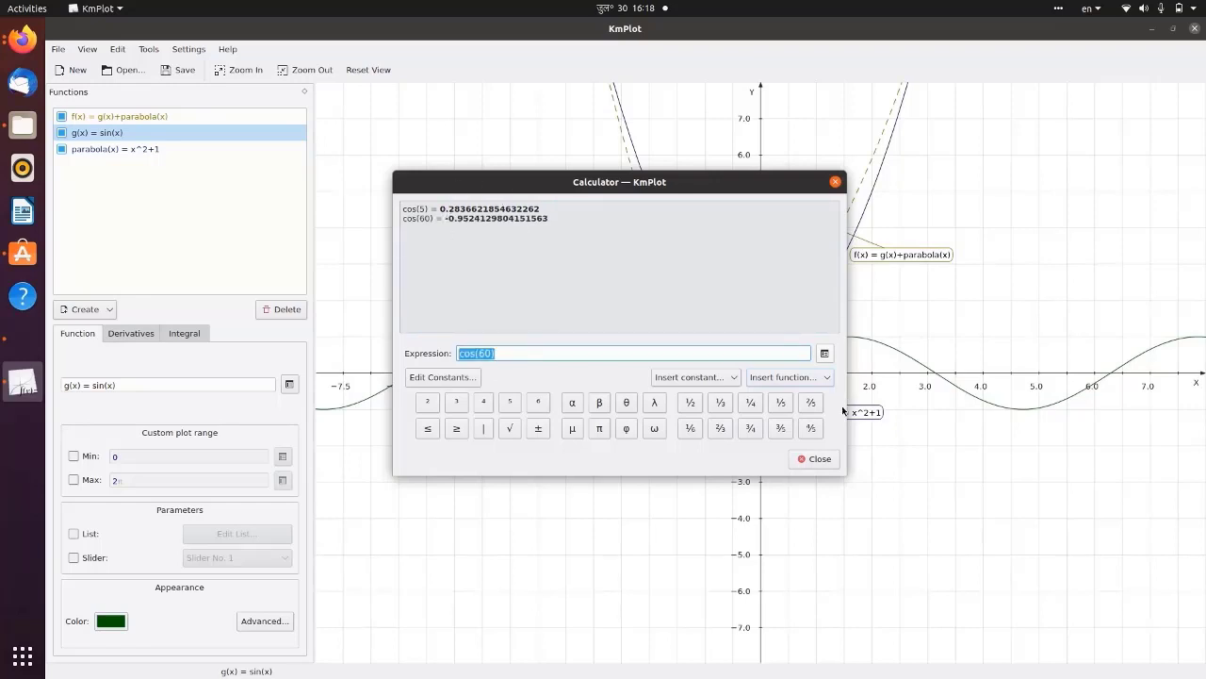
{"action": "left_click", "coordinate": [816, 460]}
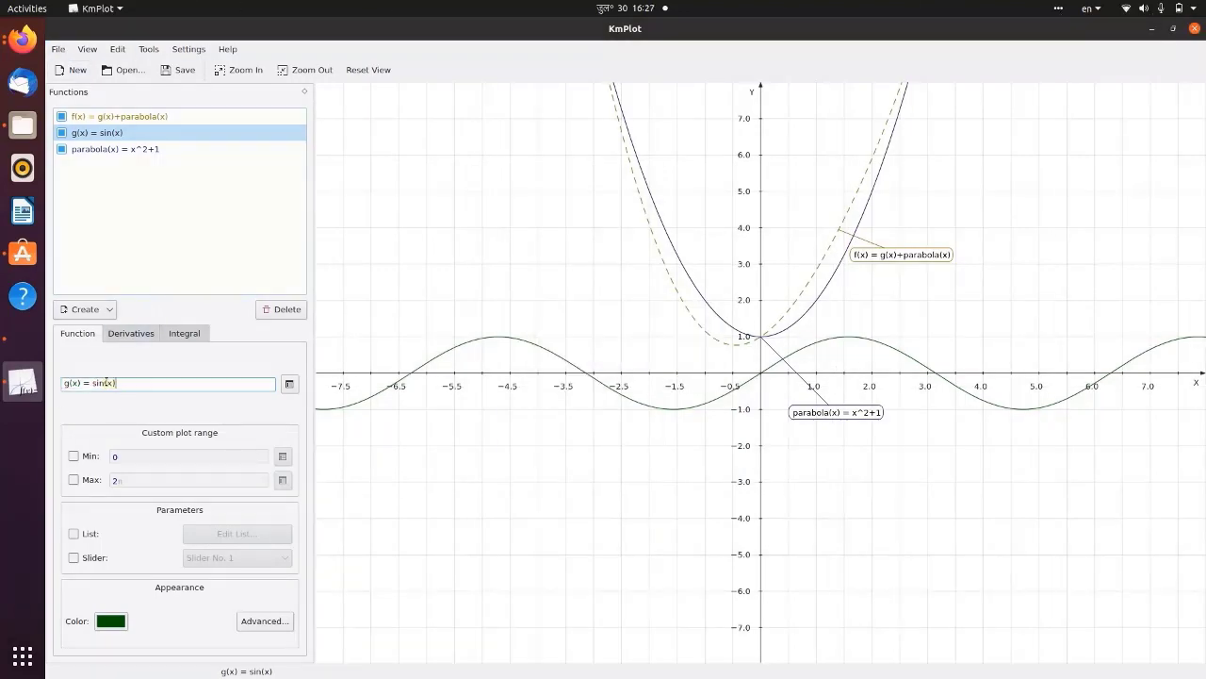
{"action": "double_click", "coordinate": [106, 381]}
{"action": "left_click", "coordinate": [64, 384]}
{"action": "left_click_drag", "start_coordinate": [123, 380], "coordinate": [59, 380]}
{"action": "key", "text": "BackSpace"}
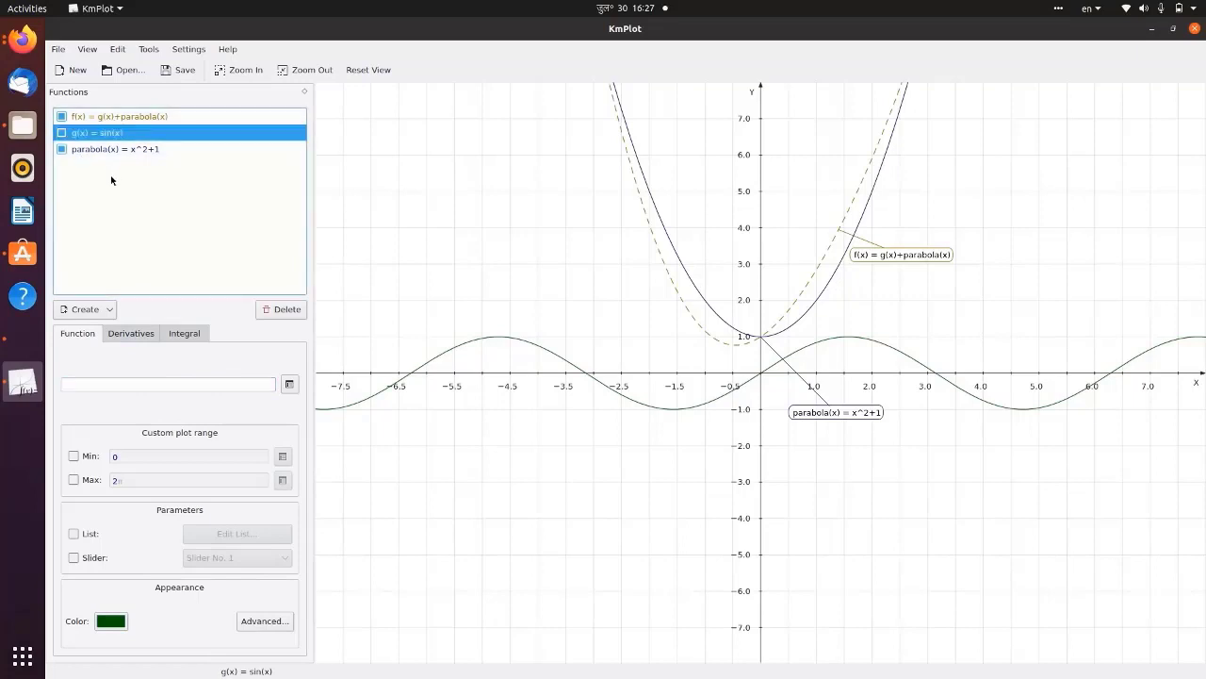
Create a Cartesian plot h(x) = sqrt(4), inserting sqrt from the predefined functions in the equation editor.
{"action": "left_click", "coordinate": [84, 311]}
{"action": "left_click", "coordinate": [85, 328]}
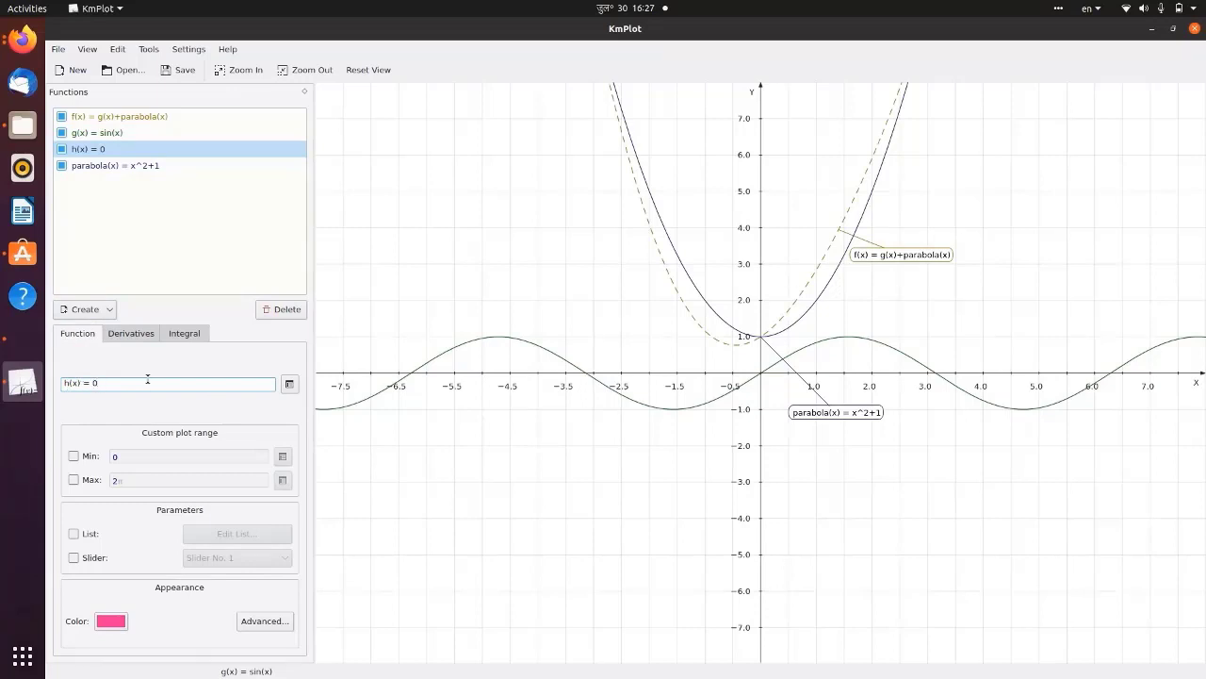
{"action": "left_click", "coordinate": [289, 386]}
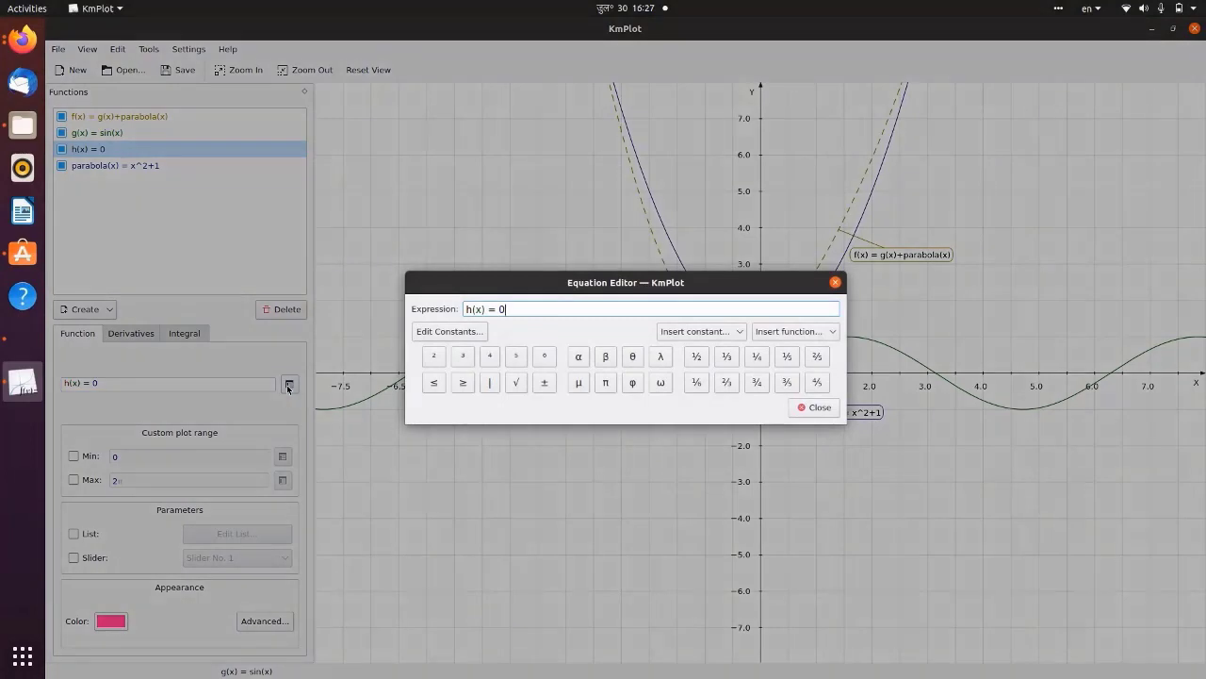
{"action": "left_click", "coordinate": [808, 332]}
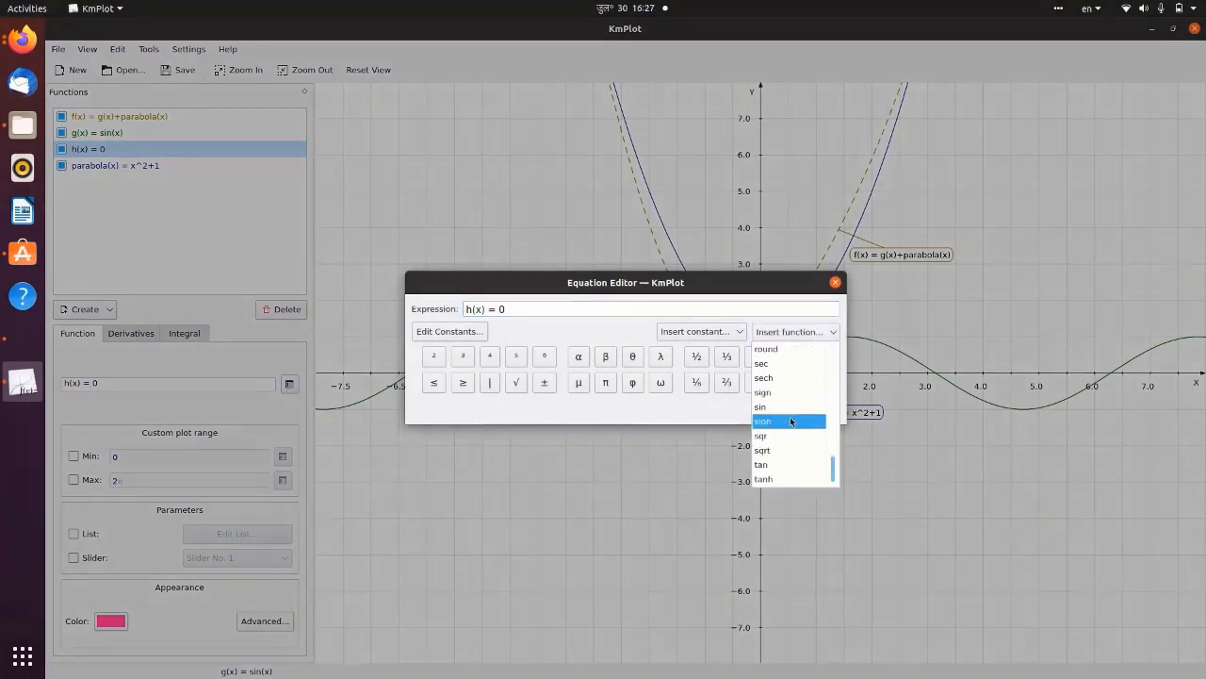
{"action": "scroll", "coordinate": [789, 429], "scroll_direction": "down", "scroll_amount": 5}
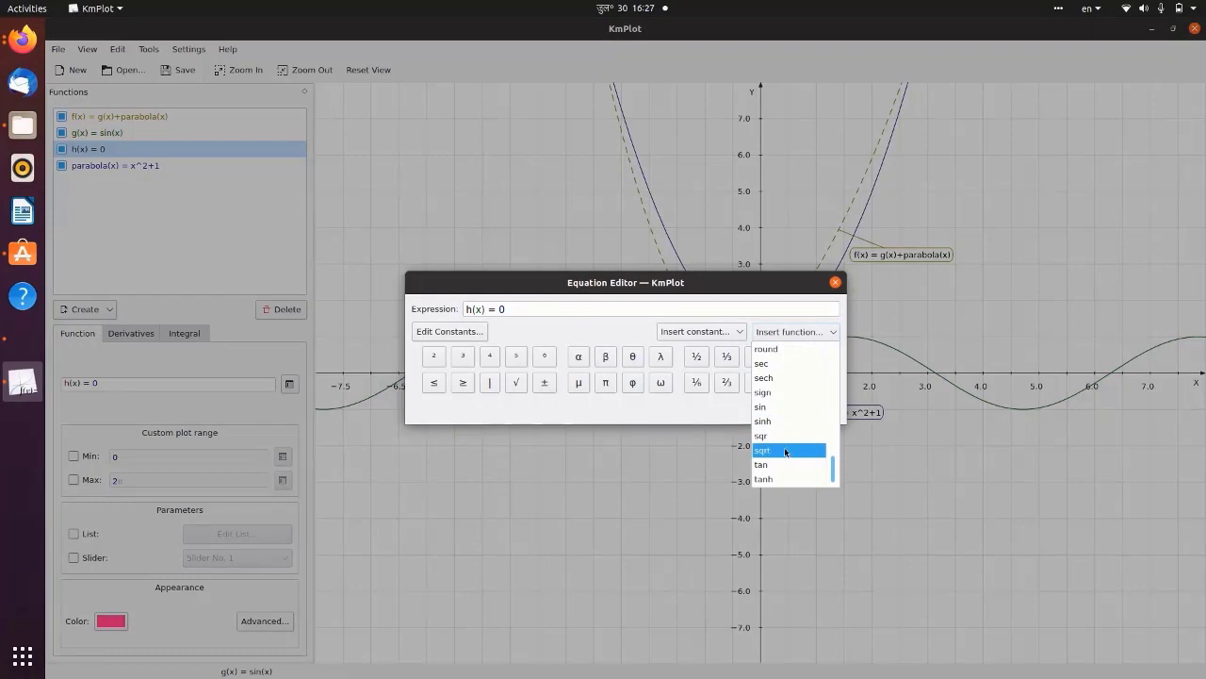
{"action": "left_click", "coordinate": [775, 450]}
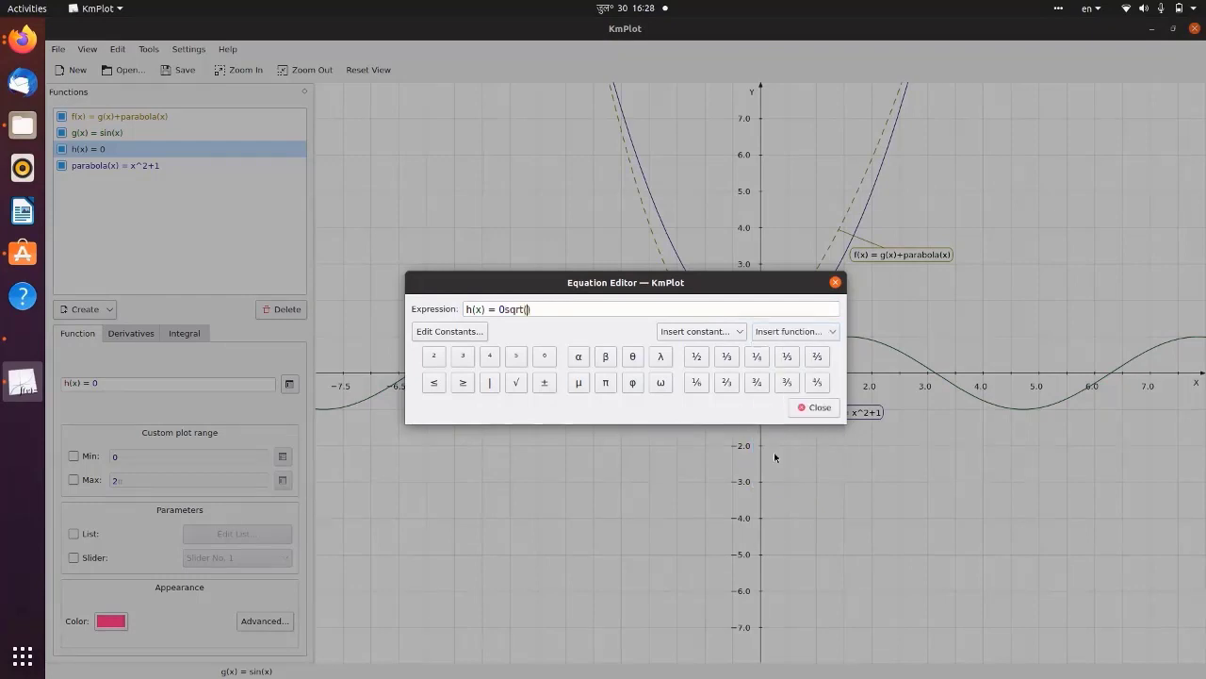
{"action": "left_click", "coordinate": [816, 407]}
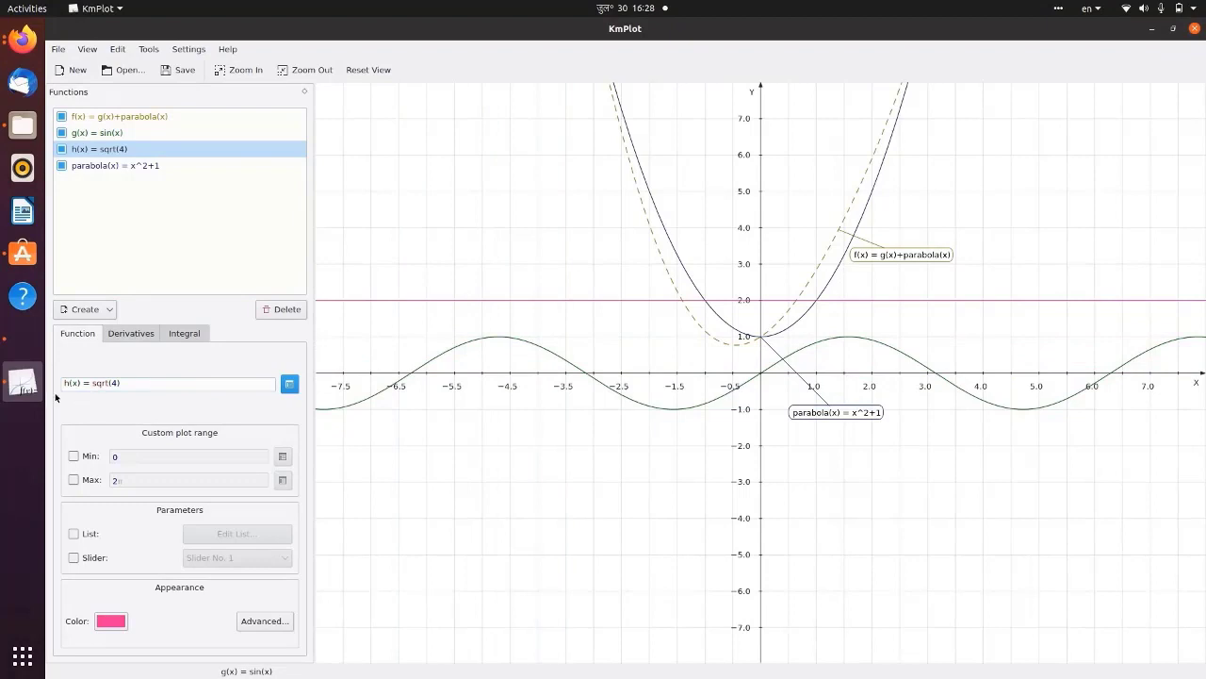
Create another Cartesian plot i(x) and insert the predefined sqrt function into its equation.
{"action": "left_click", "coordinate": [84, 309]}
{"action": "left_click", "coordinate": [95, 329]}
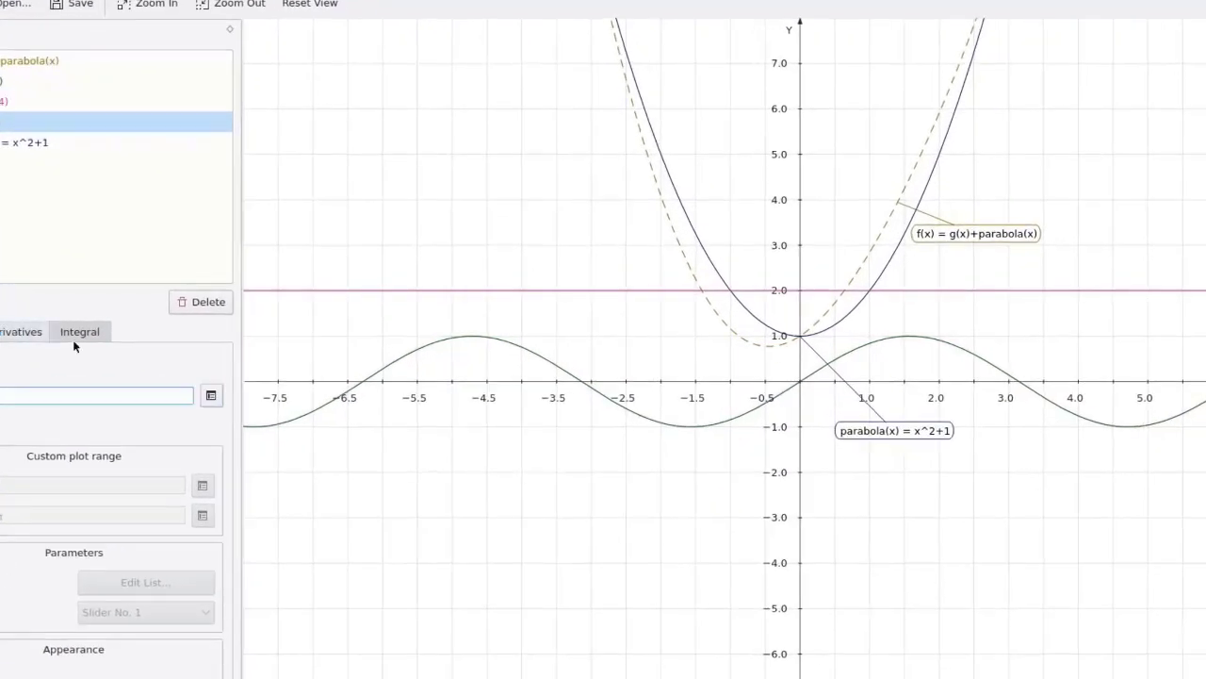
{"action": "left_click", "coordinate": [211, 395]}
{"action": "left_click", "coordinate": [854, 334]}
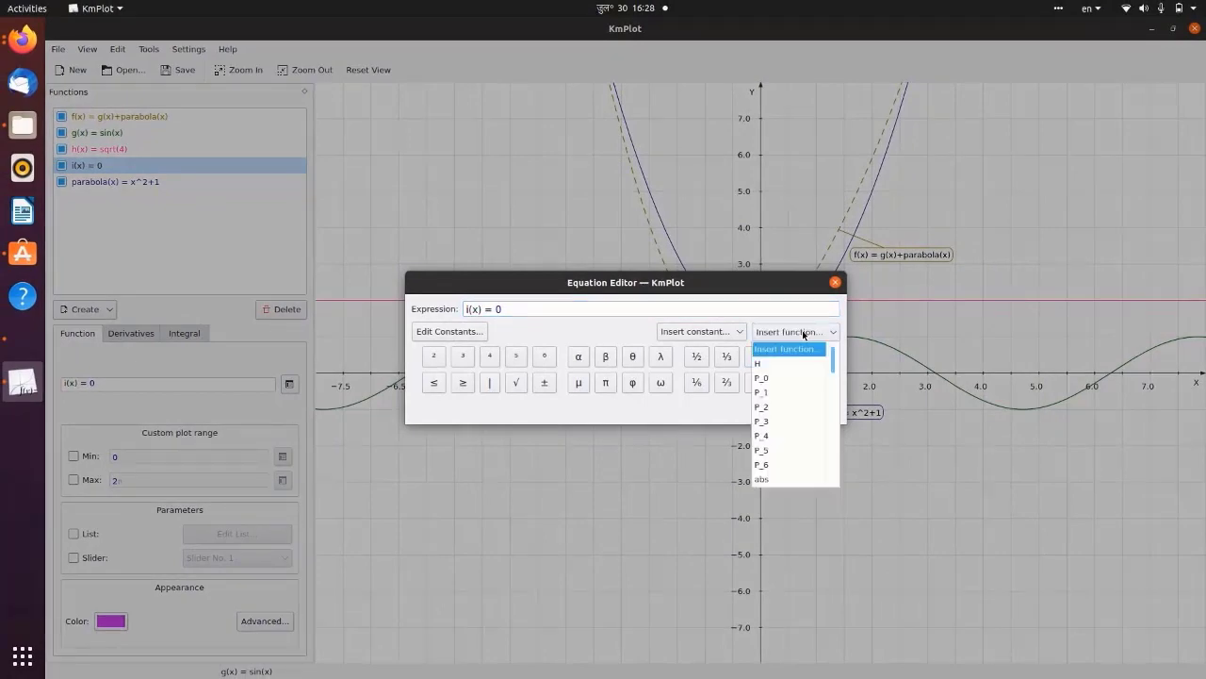
{"action": "scroll", "coordinate": [796, 408], "scroll_direction": "down", "scroll_amount": 8}
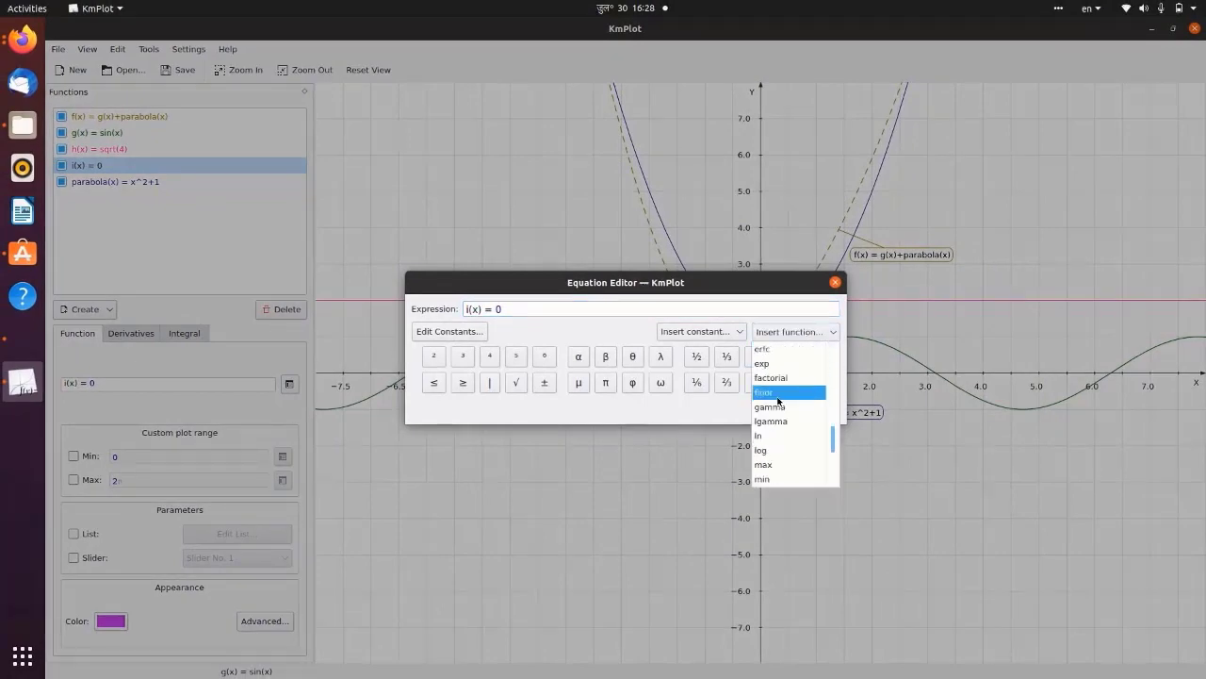
{"action": "scroll", "coordinate": [779, 401], "scroll_direction": "up", "scroll_amount": 6}
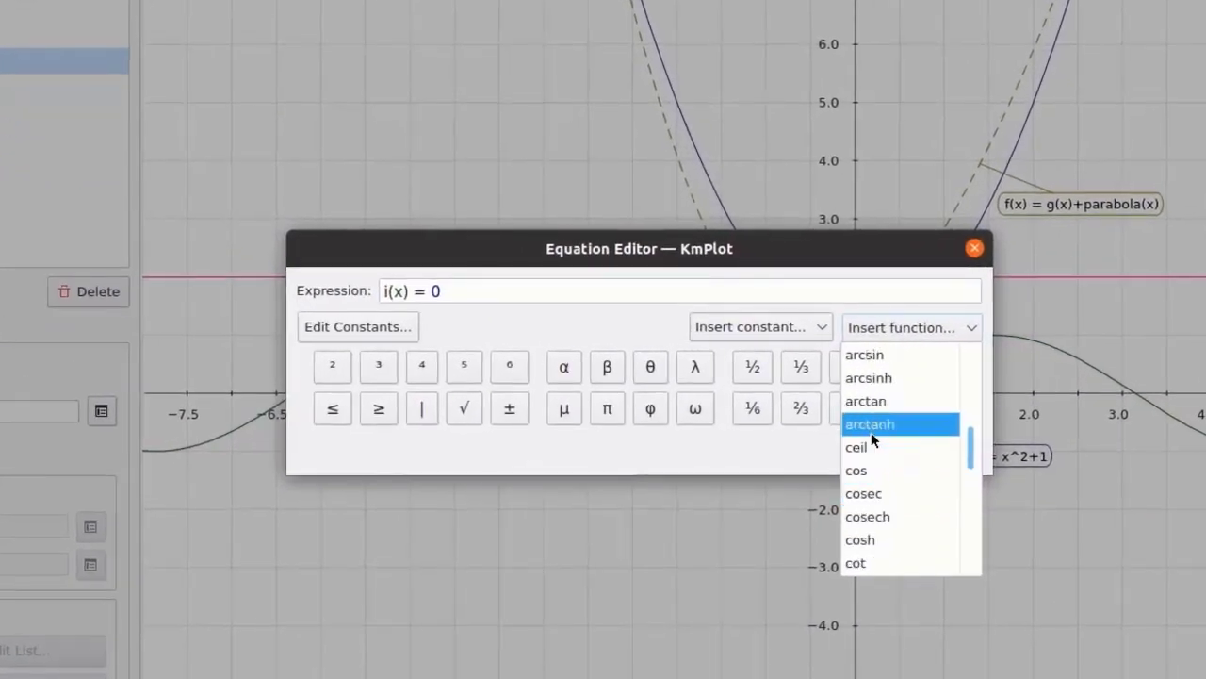
{"action": "scroll", "coordinate": [876, 415], "scroll_direction": "up", "scroll_amount": 1}
{"action": "scroll", "coordinate": [878, 471], "scroll_direction": "down", "scroll_amount": 2}
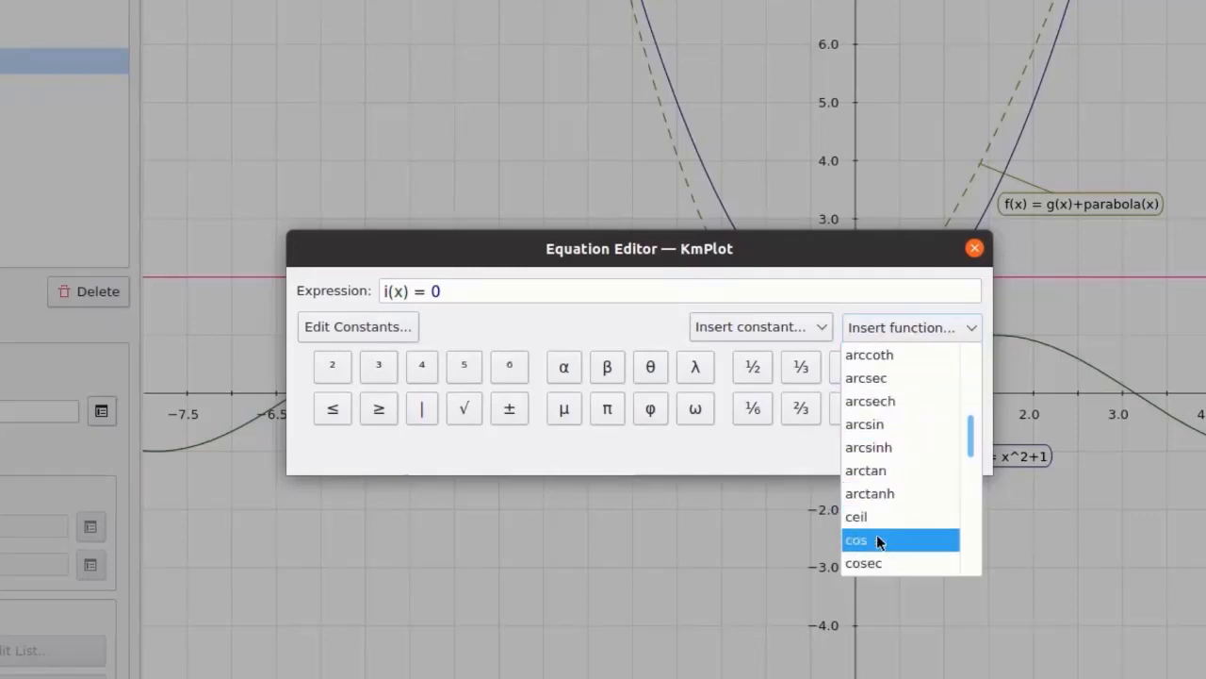
{"action": "scroll", "coordinate": [877, 535], "scroll_direction": "down", "scroll_amount": 6}
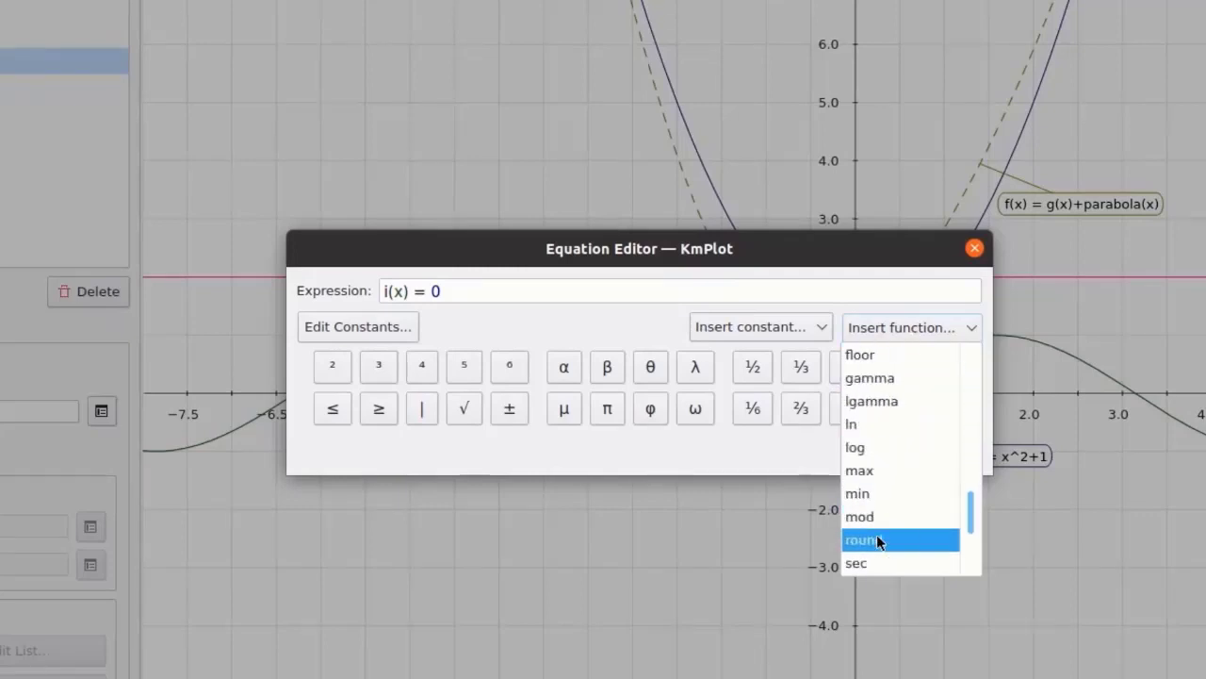
{"action": "scroll", "coordinate": [876, 505], "scroll_direction": "down", "scroll_amount": 2}
{"action": "left_click", "coordinate": [871, 561]}
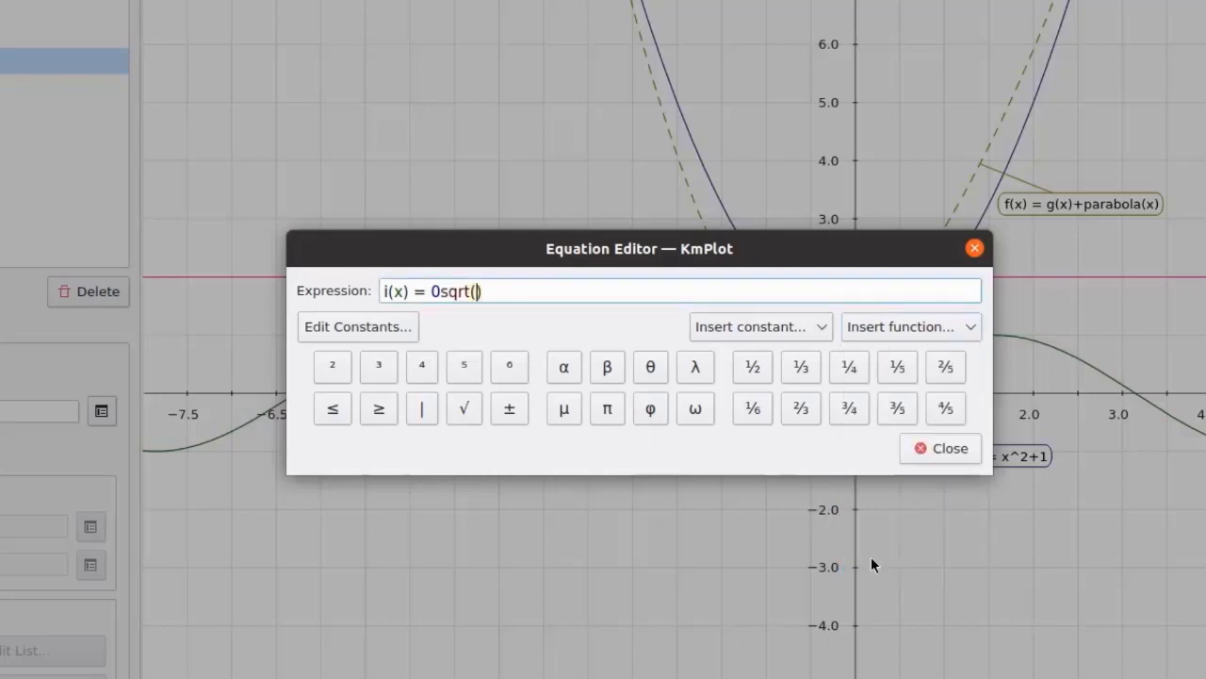
Complete the new plot's equation as i(x) = sqrt(2) and close the equation editor.
{"action": "type", "text": "2"}
{"action": "left_click", "coordinate": [437, 303]}
{"action": "key", "text": "BackSpace"}
{"action": "left_click", "coordinate": [963, 456]}
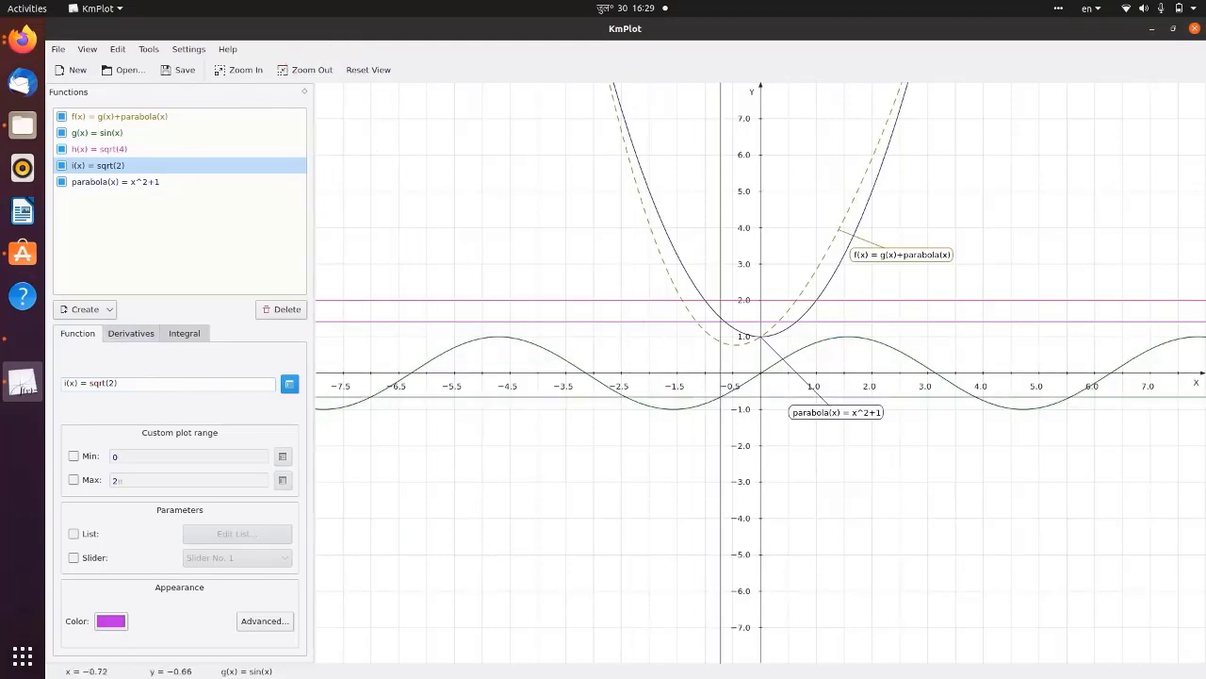
Hide the plots i(x) = sqrt(2) and h(x) = sqrt(4), and rename h(x) to y(x) in its equation.
{"action": "left_click", "coordinate": [62, 166]}
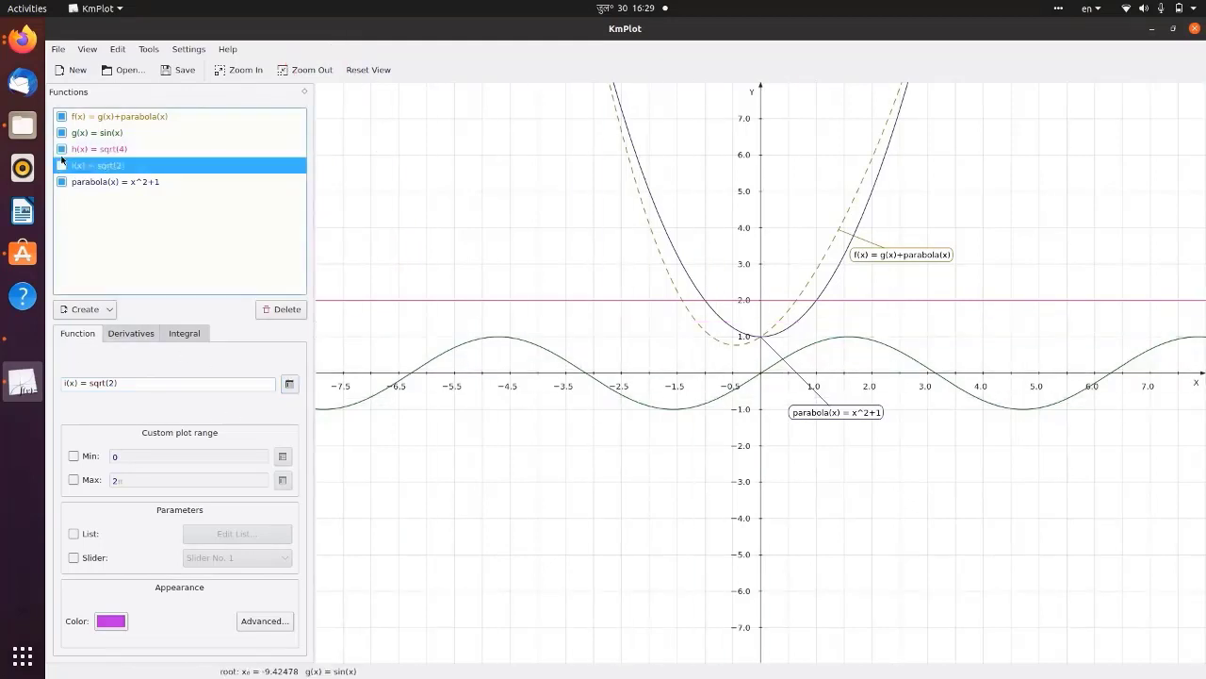
{"action": "left_click", "coordinate": [62, 148]}
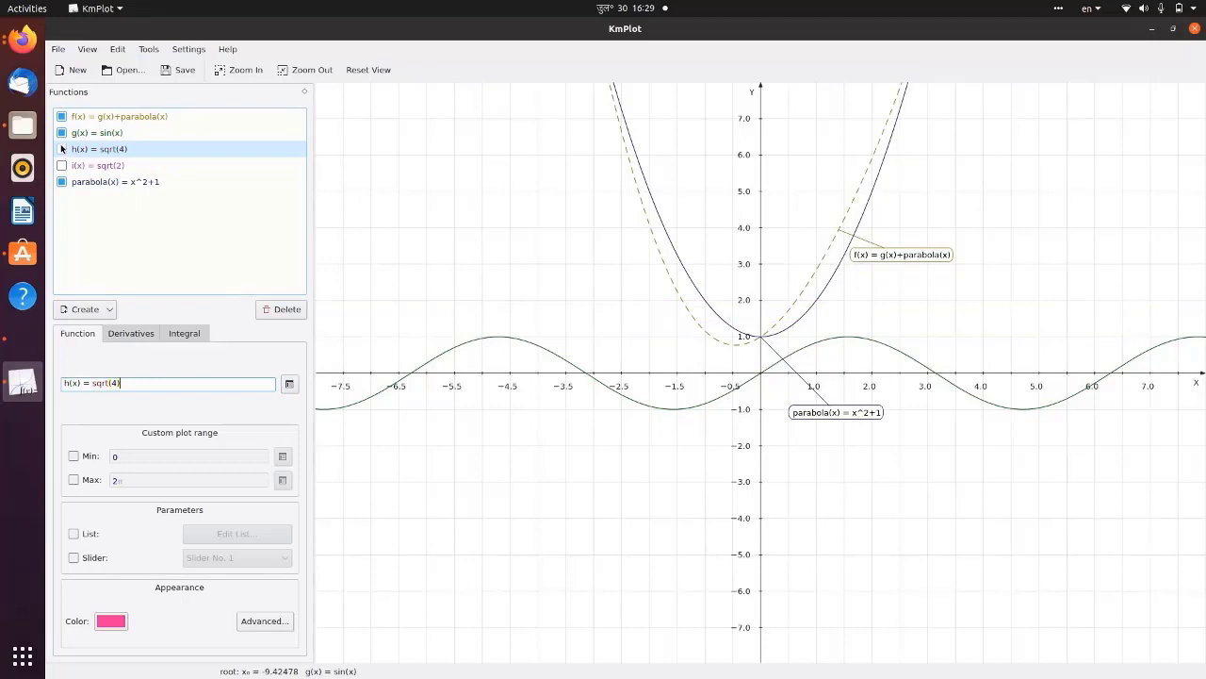
{"action": "double_click", "coordinate": [66, 382]}
{"action": "type", "text": "y"}
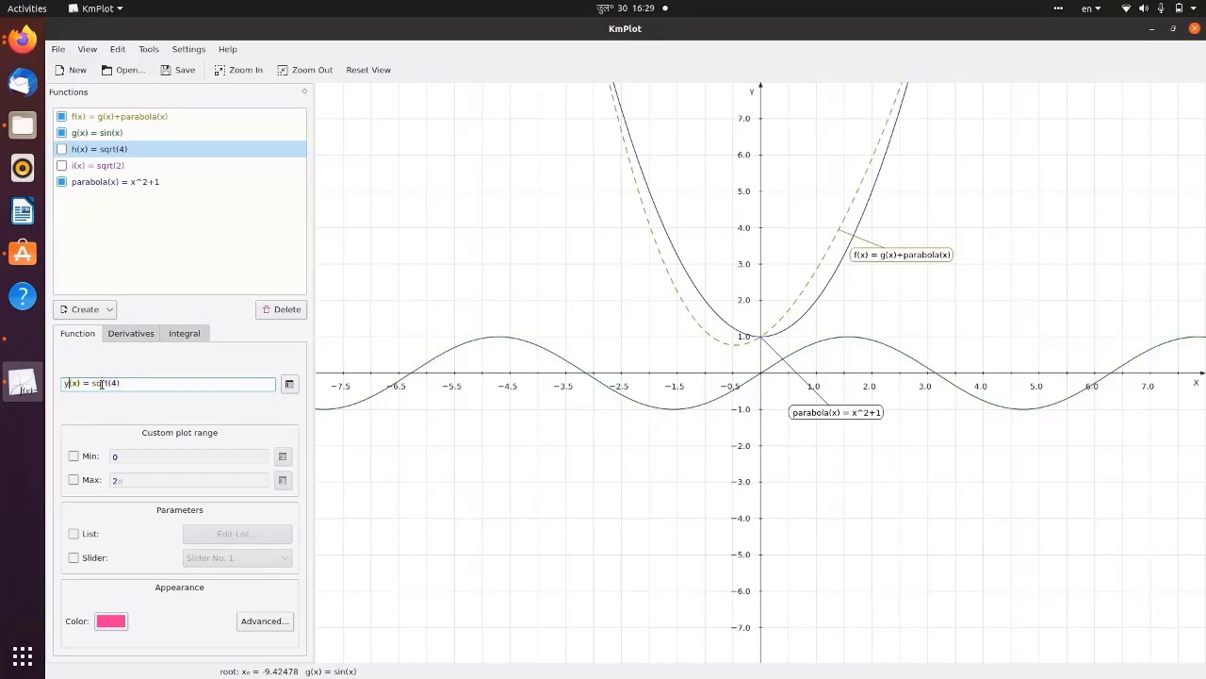
Replace sqrt(4) in the y(x) equation with log(x), inserting log from the predefined functions.
{"action": "left_click_drag", "start_coordinate": [91, 383], "coordinate": [138, 384]}
{"action": "key", "text": "BackSpace"}
{"action": "left_click", "coordinate": [290, 384]}
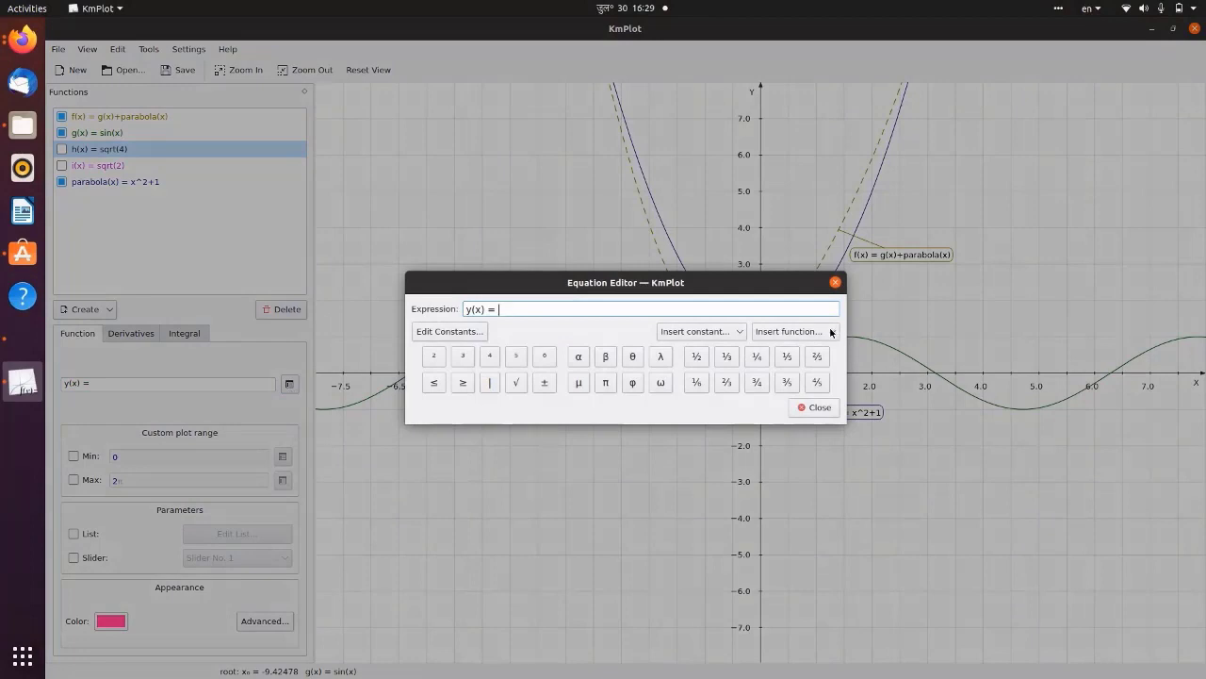
{"action": "left_click", "coordinate": [795, 330]}
{"action": "scroll", "coordinate": [781, 396], "scroll_direction": "down", "scroll_amount": 5}
{"action": "scroll", "coordinate": [779, 403], "scroll_direction": "down", "scroll_amount": 1}
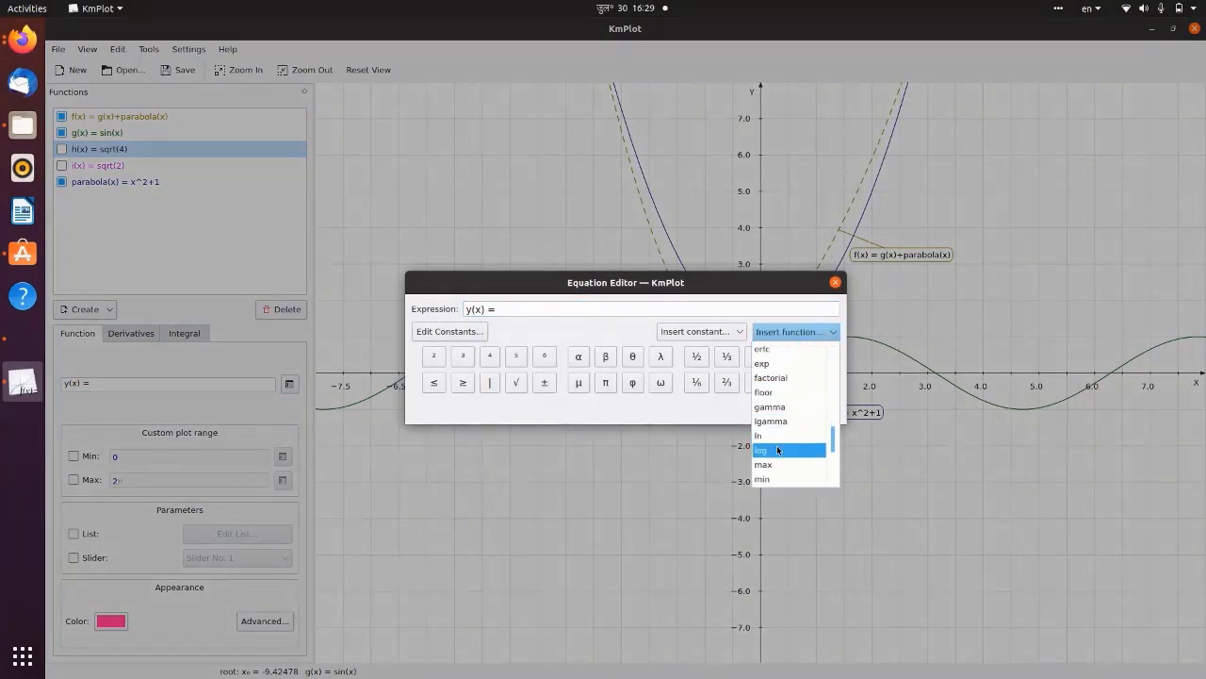
{"action": "left_click", "coordinate": [768, 450]}
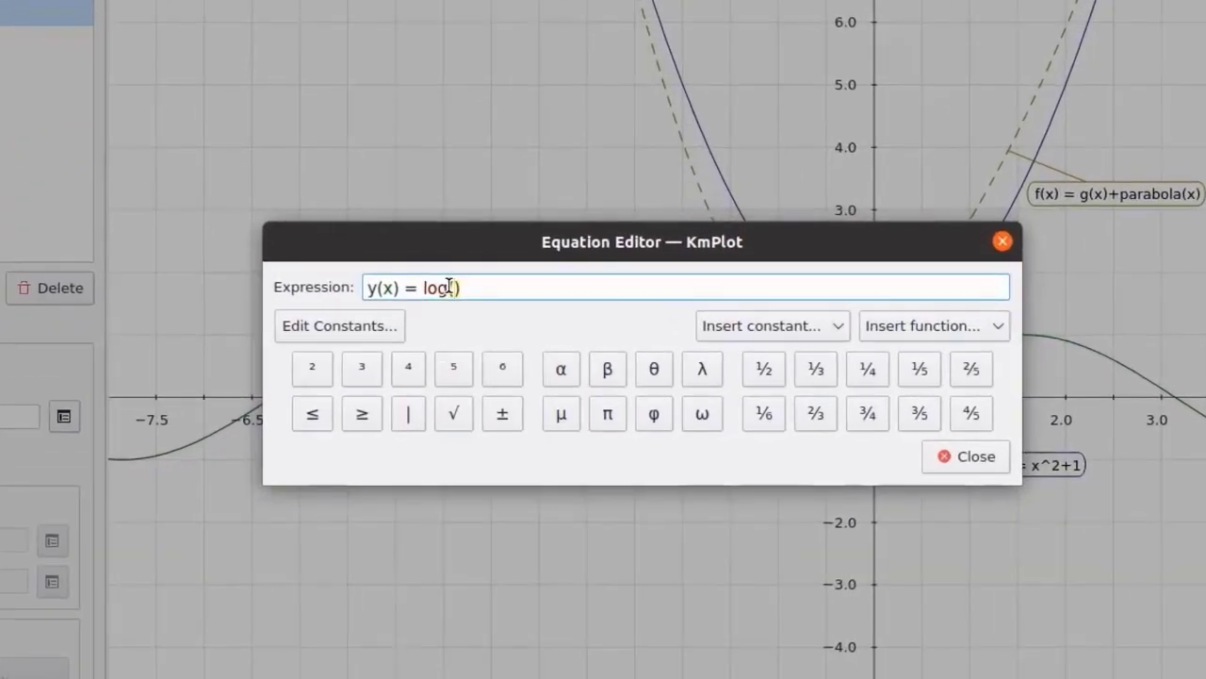
{"action": "type", "text": "1"}
{"action": "key", "text": "BackSpace"}
{"action": "type", "text": "x"}
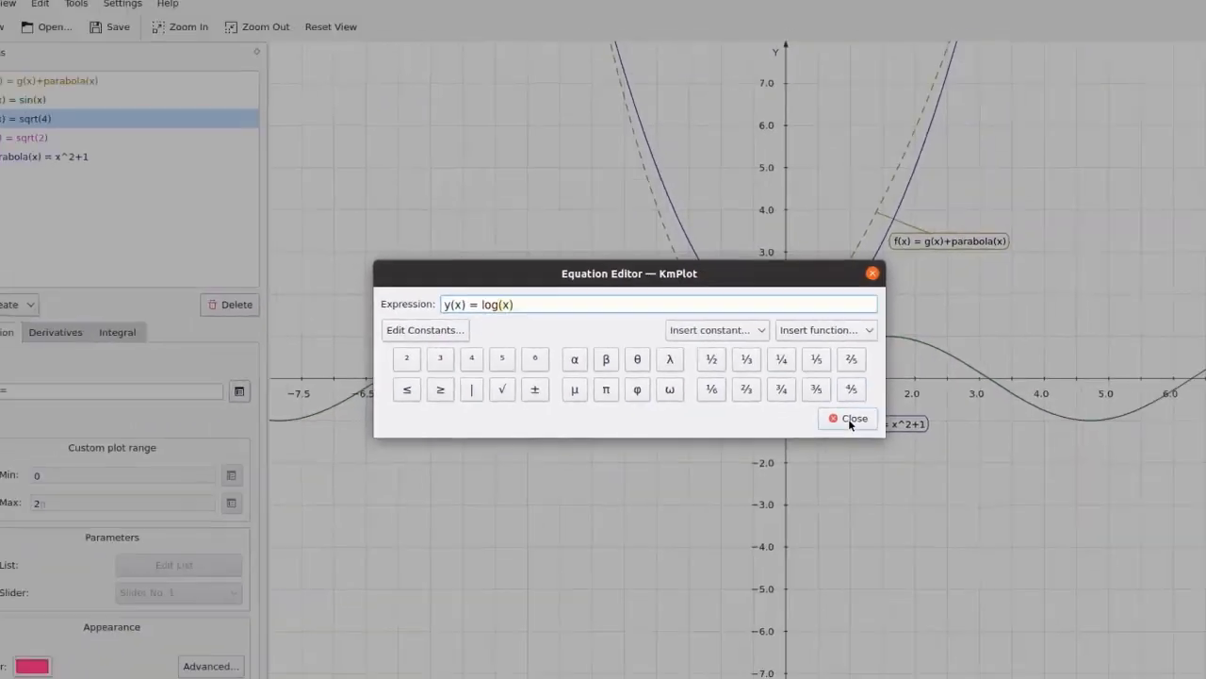
{"action": "left_click", "coordinate": [966, 456]}
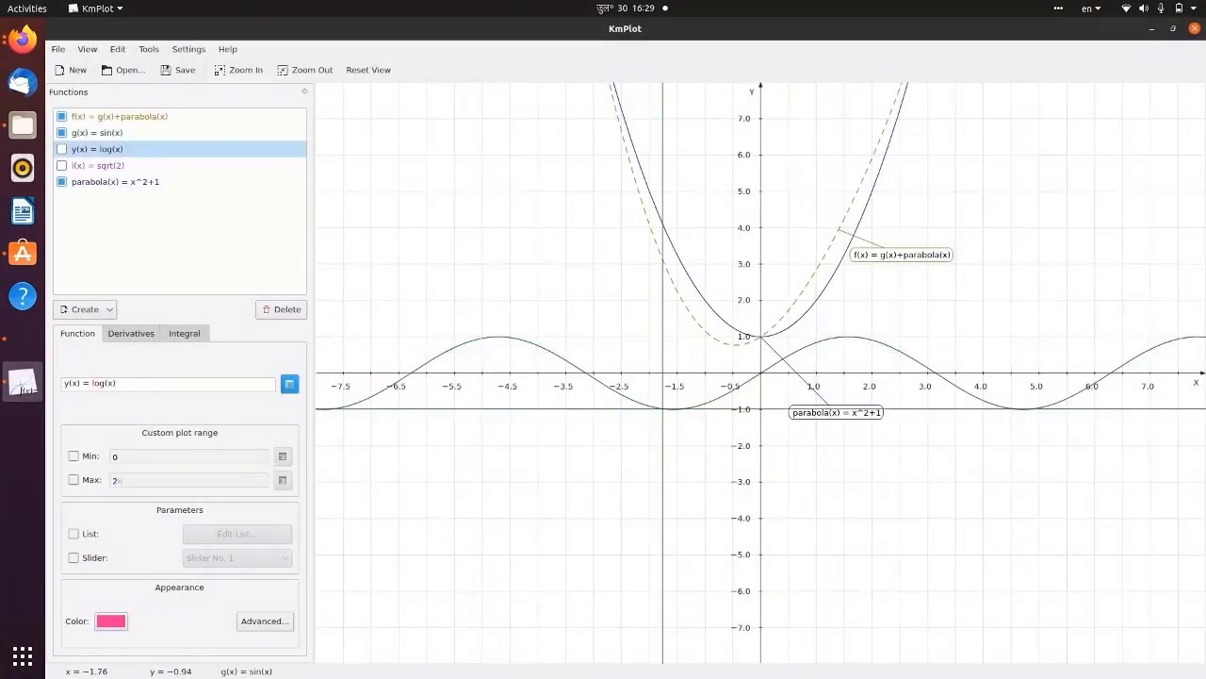
Remove log from the y(x) equation and insert the predefined sqr function in the equation editor.
{"action": "left_click", "coordinate": [94, 383]}
{"action": "double_click", "coordinate": [94, 383]}
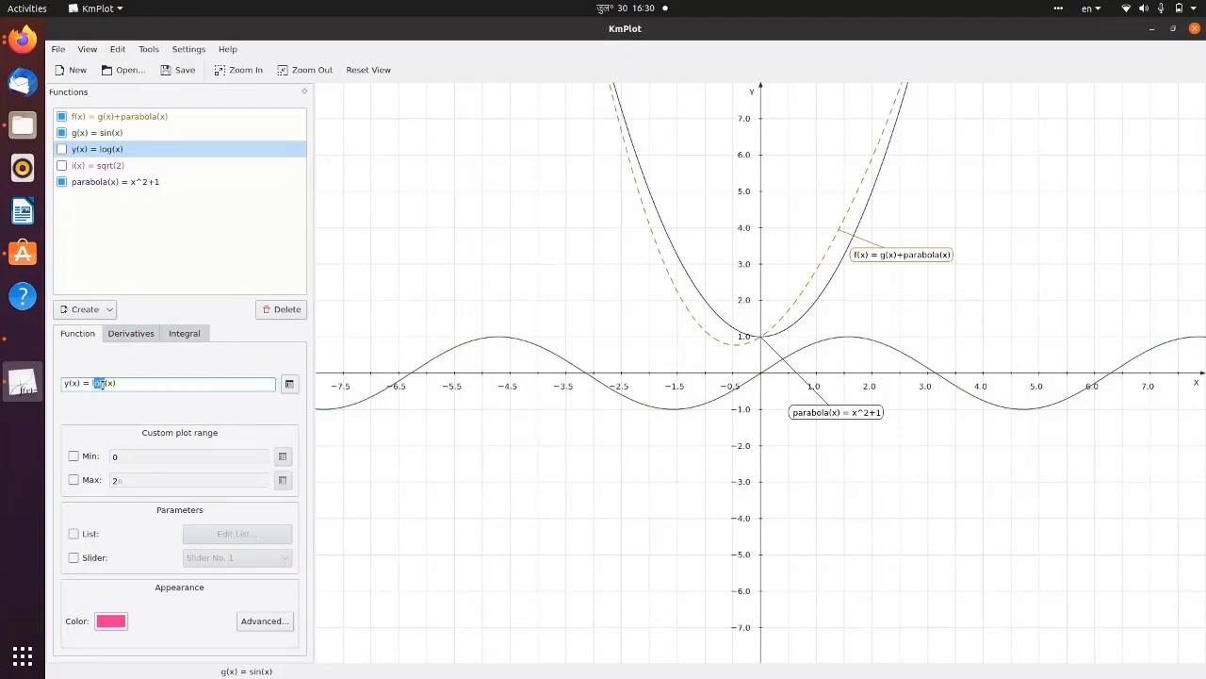
{"action": "key", "text": "BackSpace"}
{"action": "left_click", "coordinate": [289, 384]}
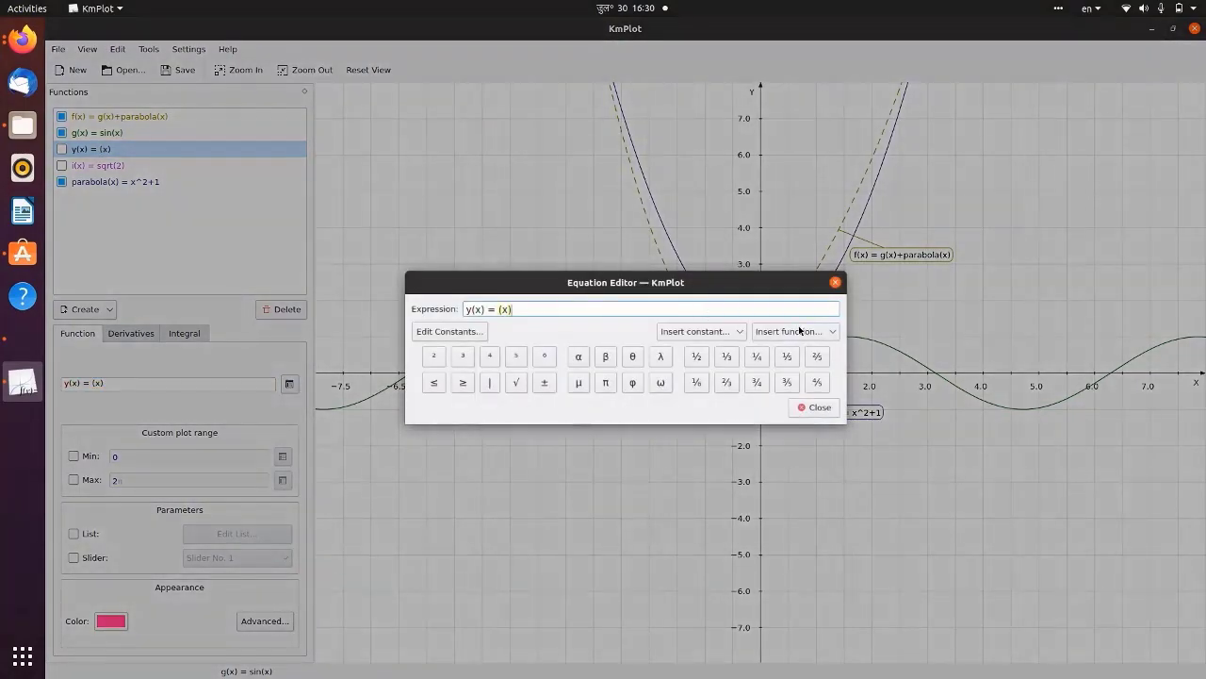
{"action": "left_click", "coordinate": [799, 331]}
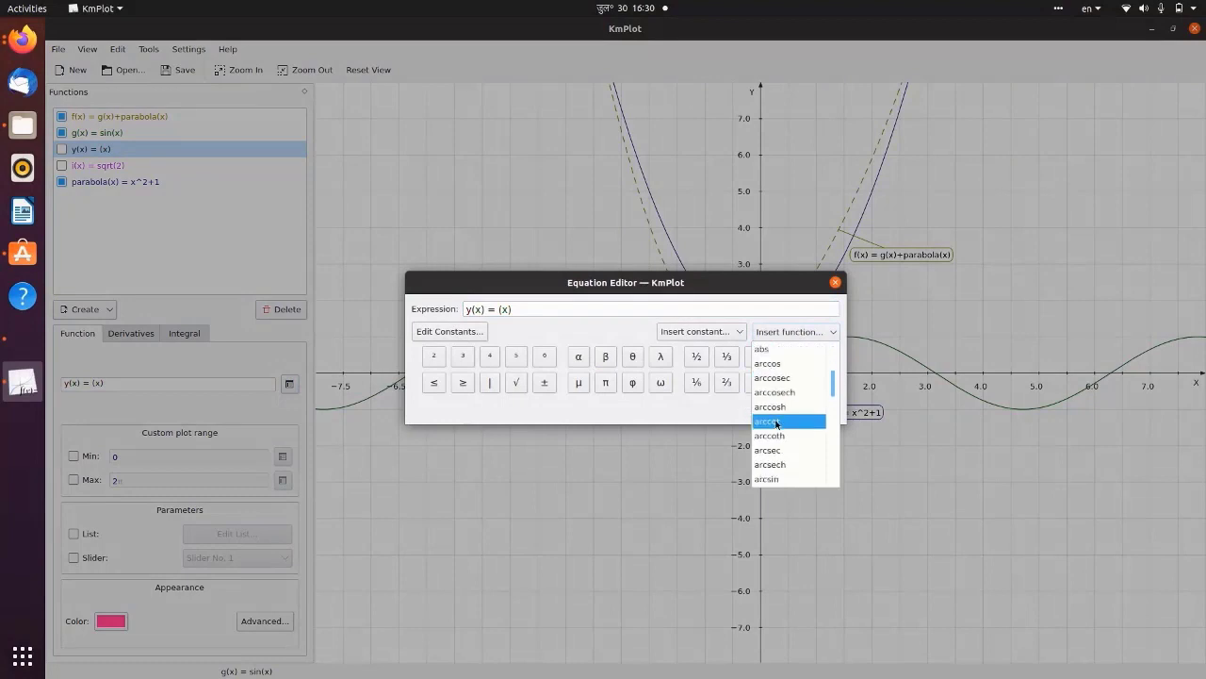
{"action": "scroll", "coordinate": [776, 423], "scroll_direction": "down", "scroll_amount": 10}
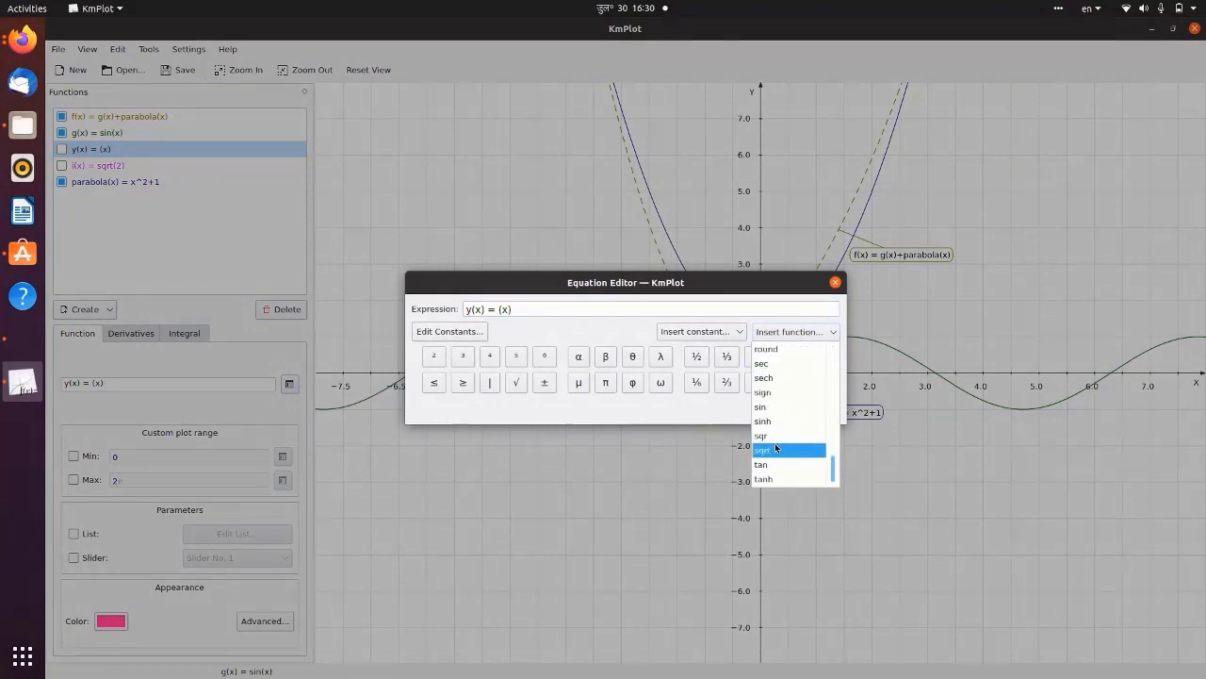
{"action": "left_click", "coordinate": [778, 438]}
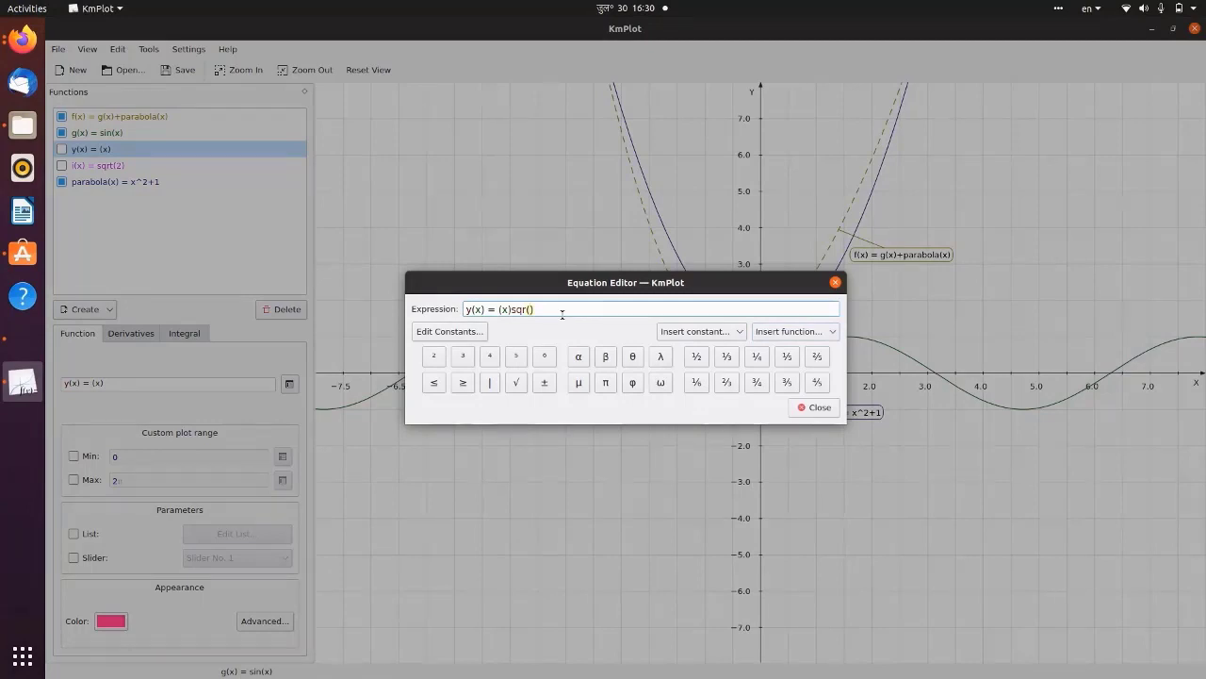
Complete the equation as y(x) = sqr(10), removing the leftover (x), and close the equation editor.
{"action": "type", "text": "x"}
{"action": "key", "text": "BackSpace"}
{"action": "type", "text": "10"}
{"action": "left_click", "coordinate": [509, 309]}
{"action": "key", "text": "BackSpace"}
{"action": "key", "text": "BackSpace"}
{"action": "key", "text": "BackSpace"}
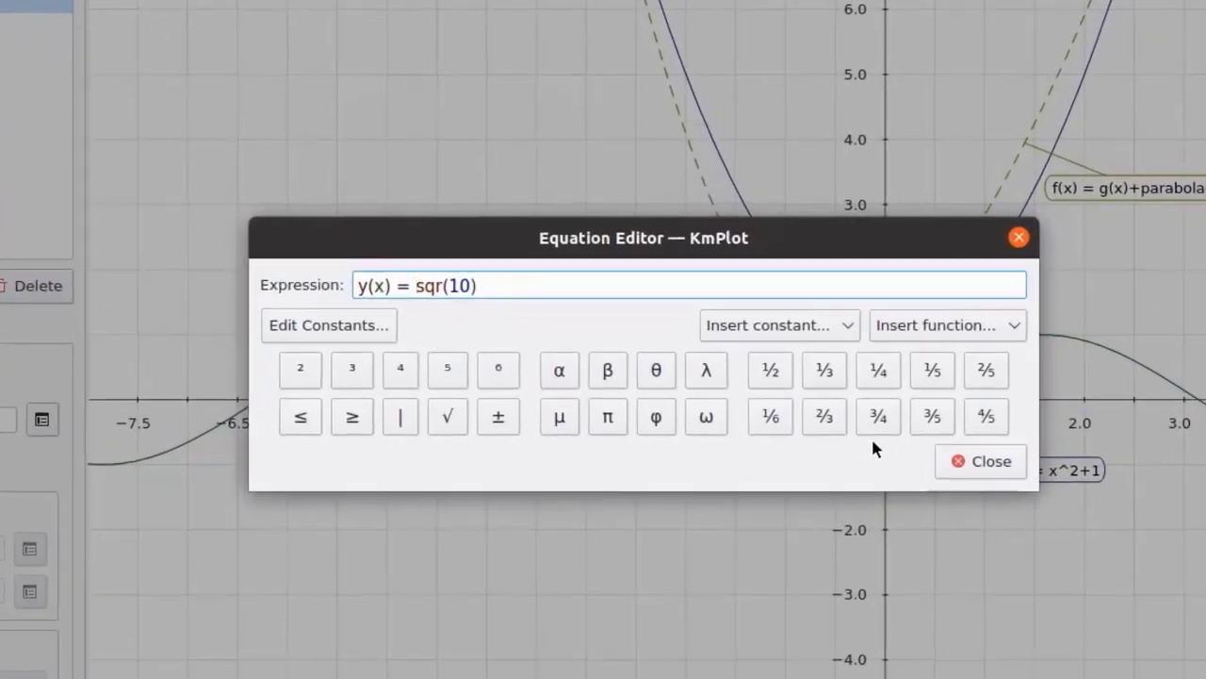
{"action": "left_click", "coordinate": [985, 465]}
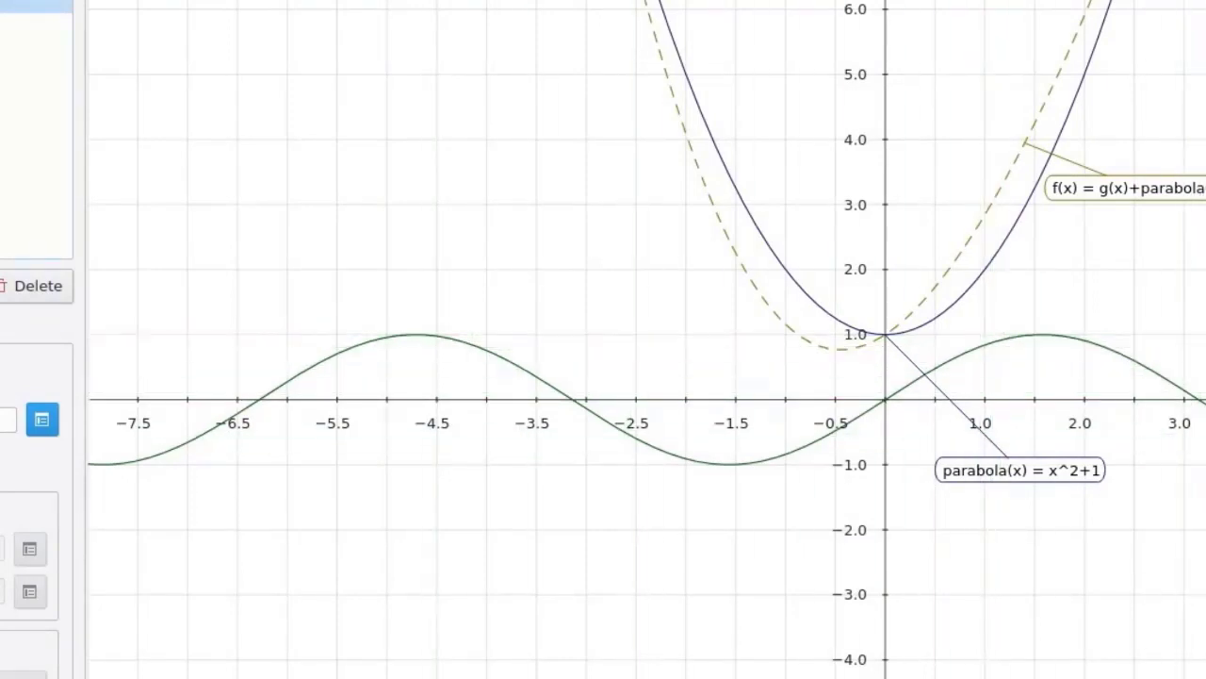
{"action": "left_click", "coordinate": [47, 420]}
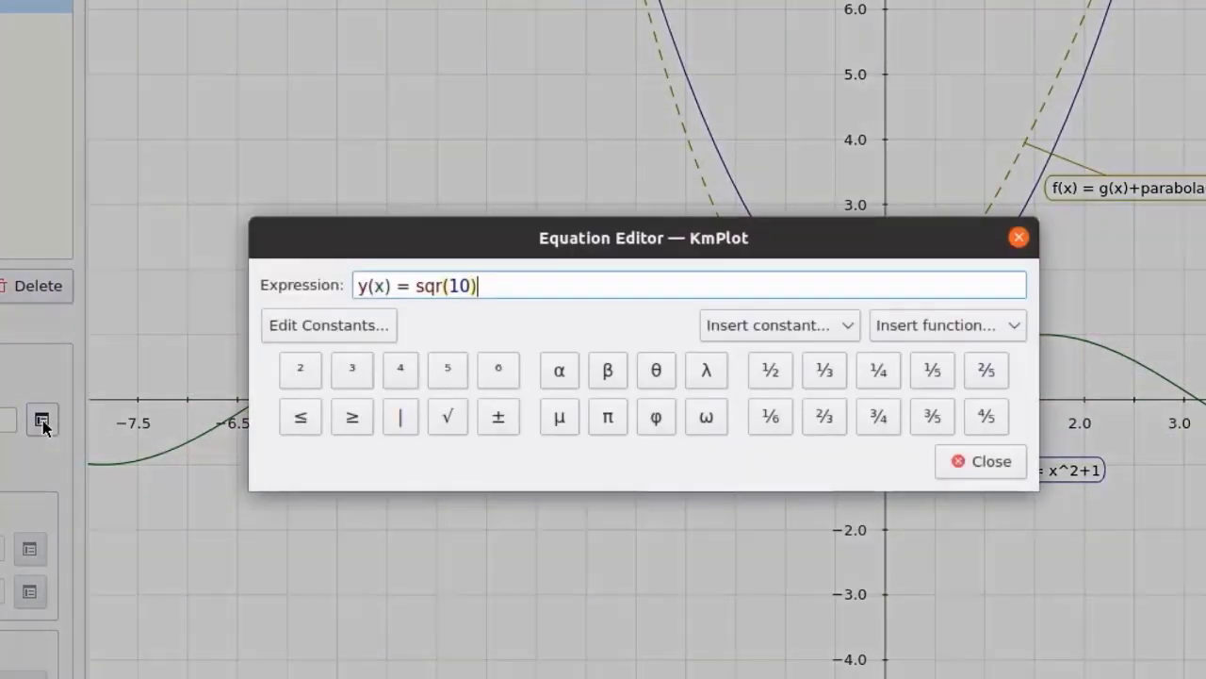
{"action": "left_click", "coordinate": [997, 468]}
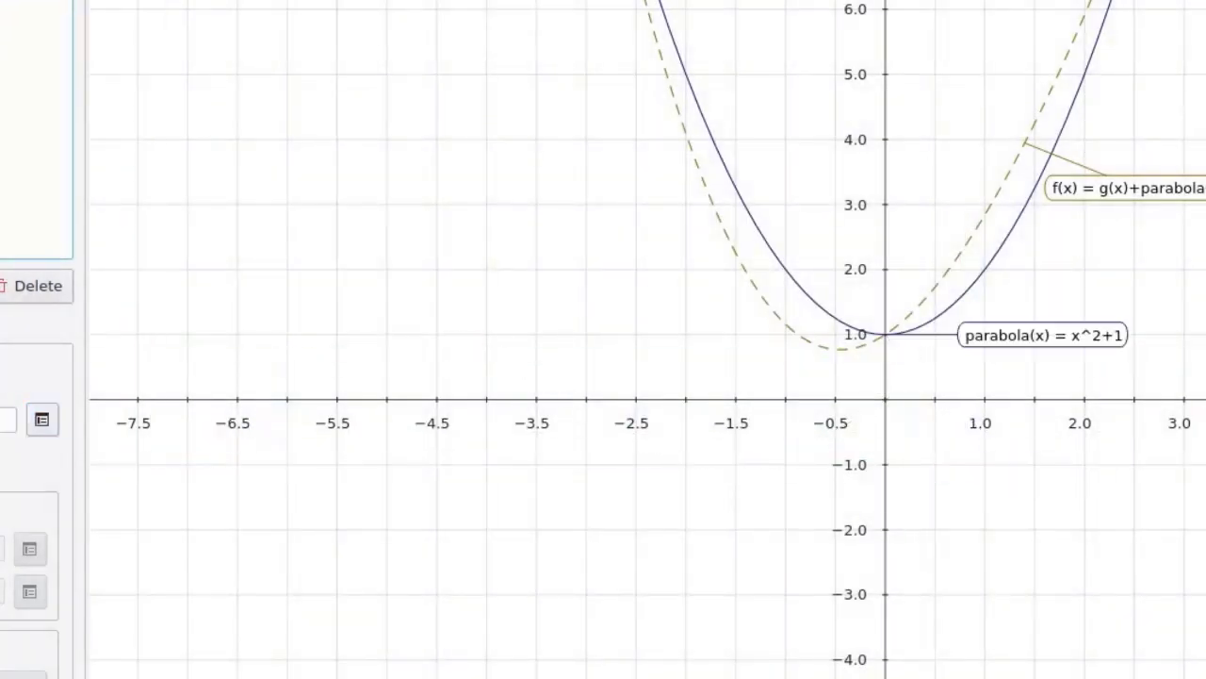
Save the current plots as a KmPlot file named "plot 1" in the Desktop folder, and minimize the window.
{"action": "left_click", "coordinate": [36, 27]}
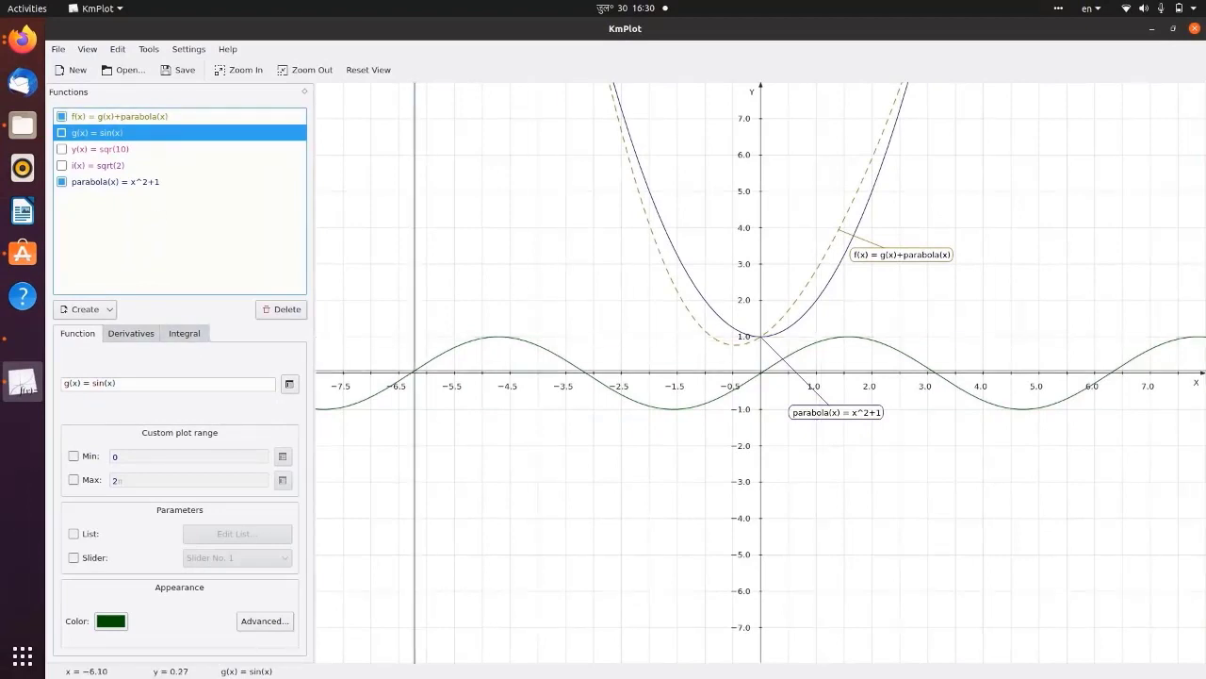
{"action": "left_click", "coordinate": [58, 49]}
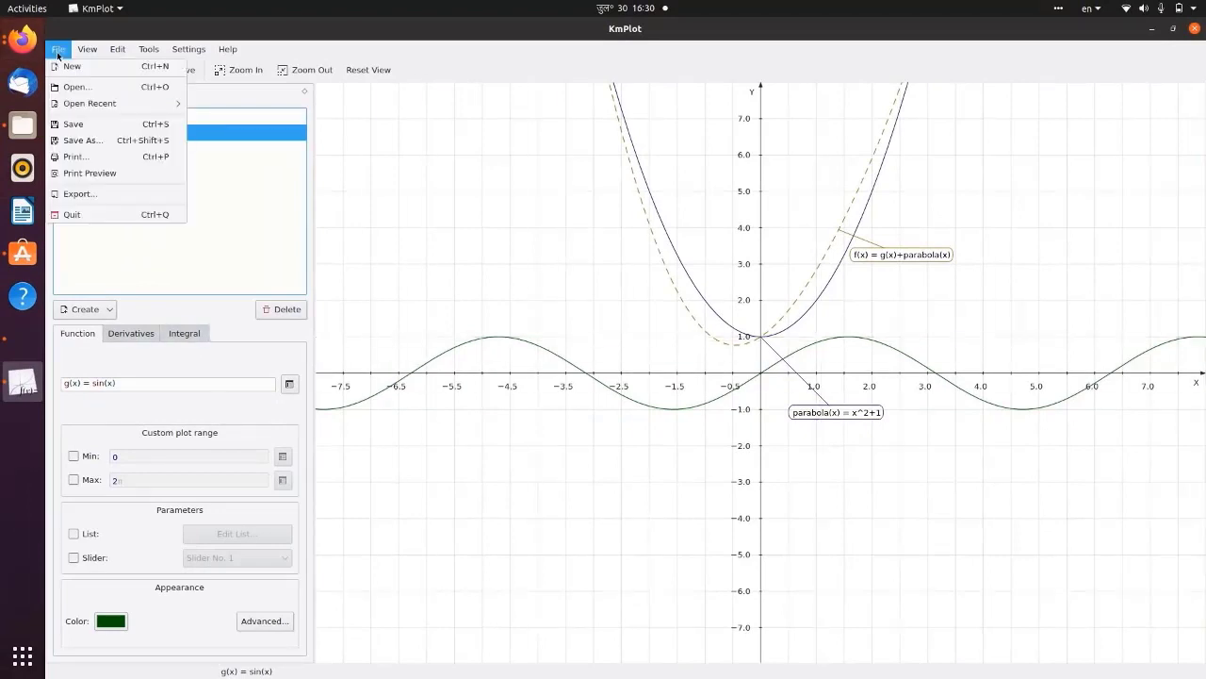
{"action": "left_click", "coordinate": [90, 141]}
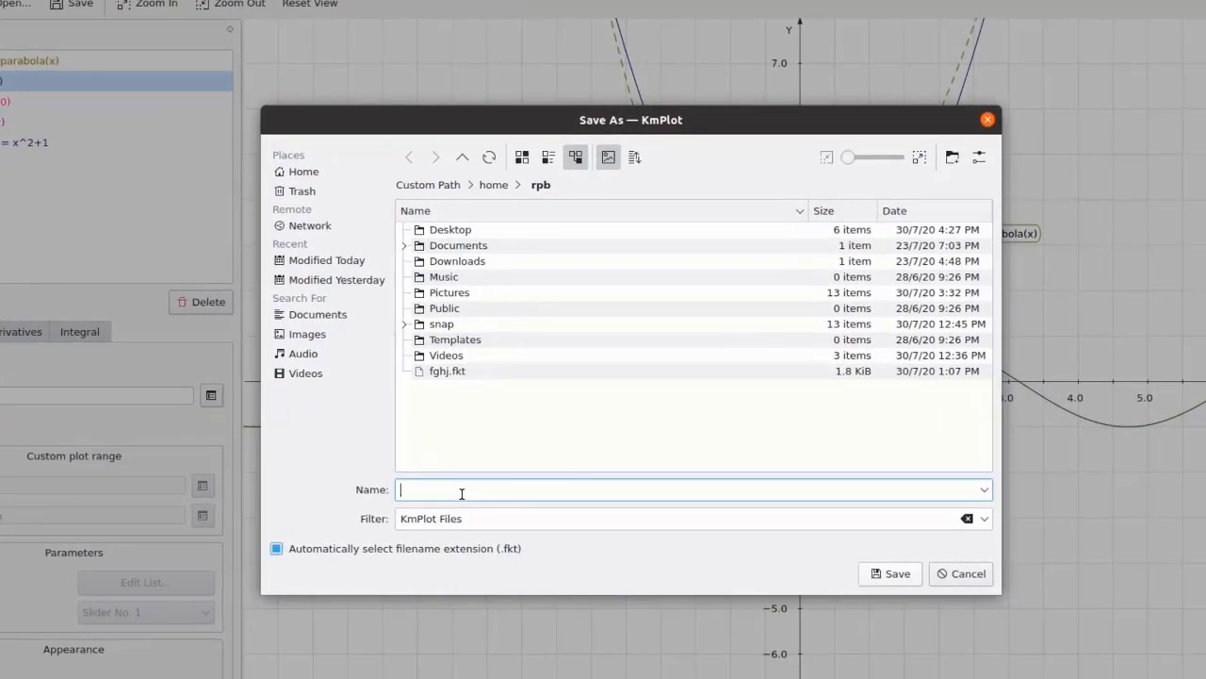
{"action": "type", "text": "plot 1"}
{"action": "double_click", "coordinate": [437, 232]}
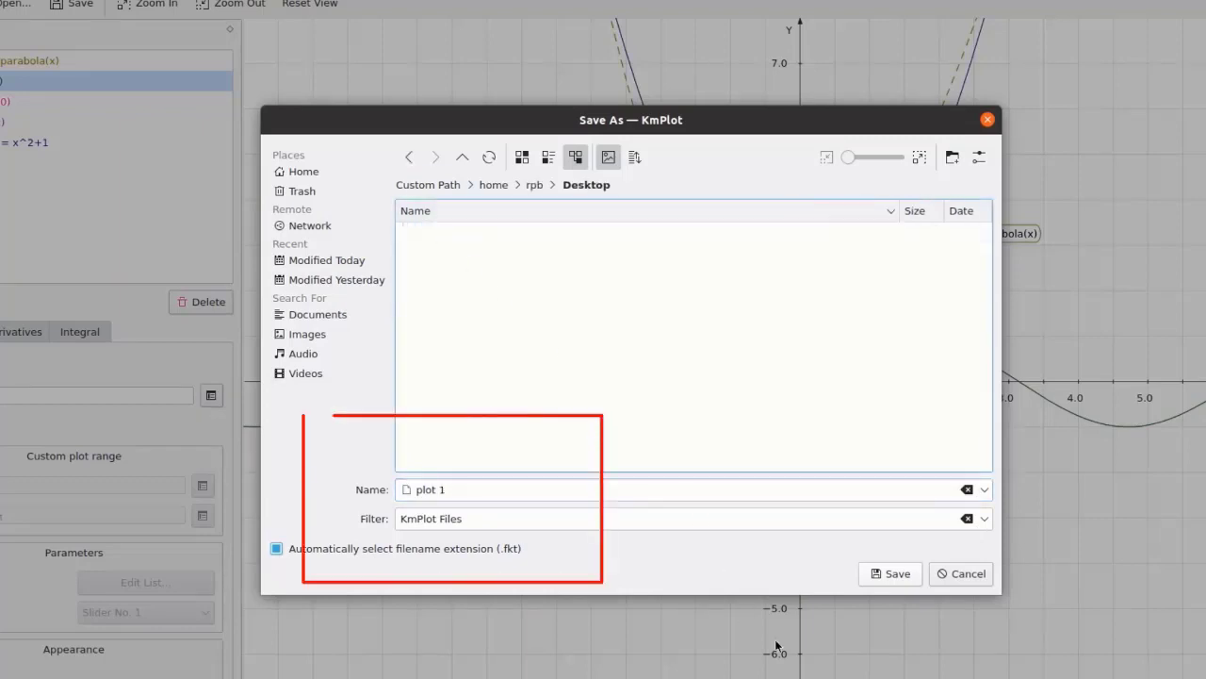
{"action": "left_click", "coordinate": [892, 573]}
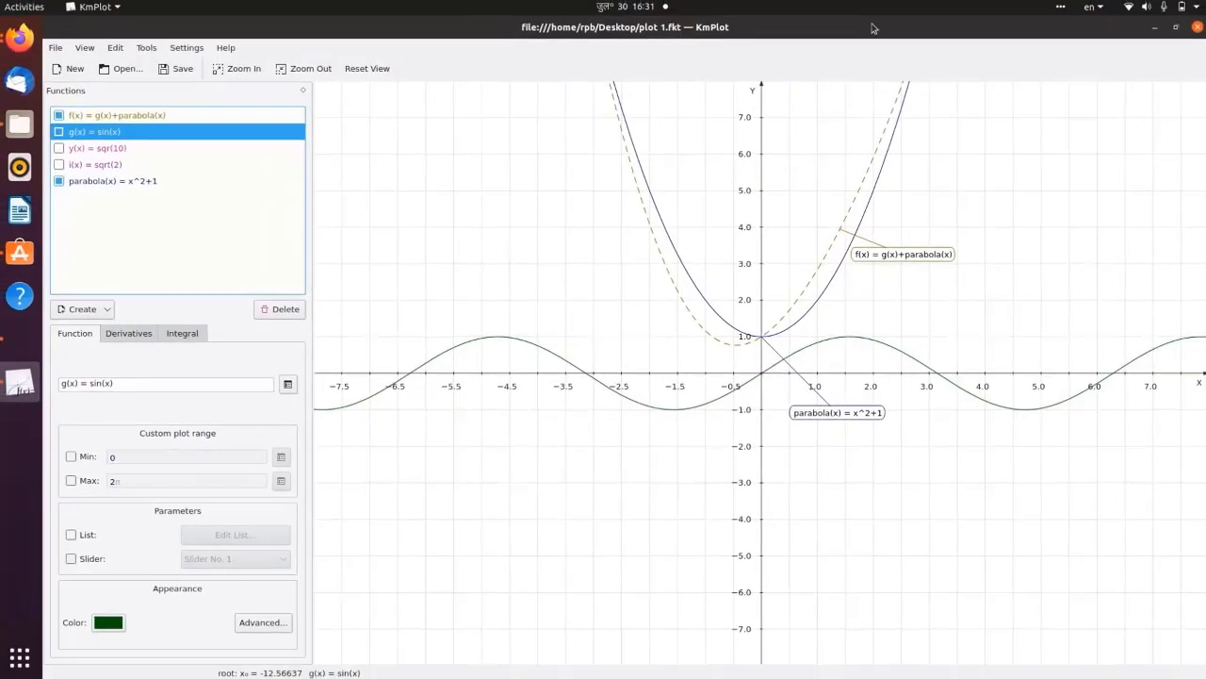
{"action": "left_click", "coordinate": [1161, 31]}
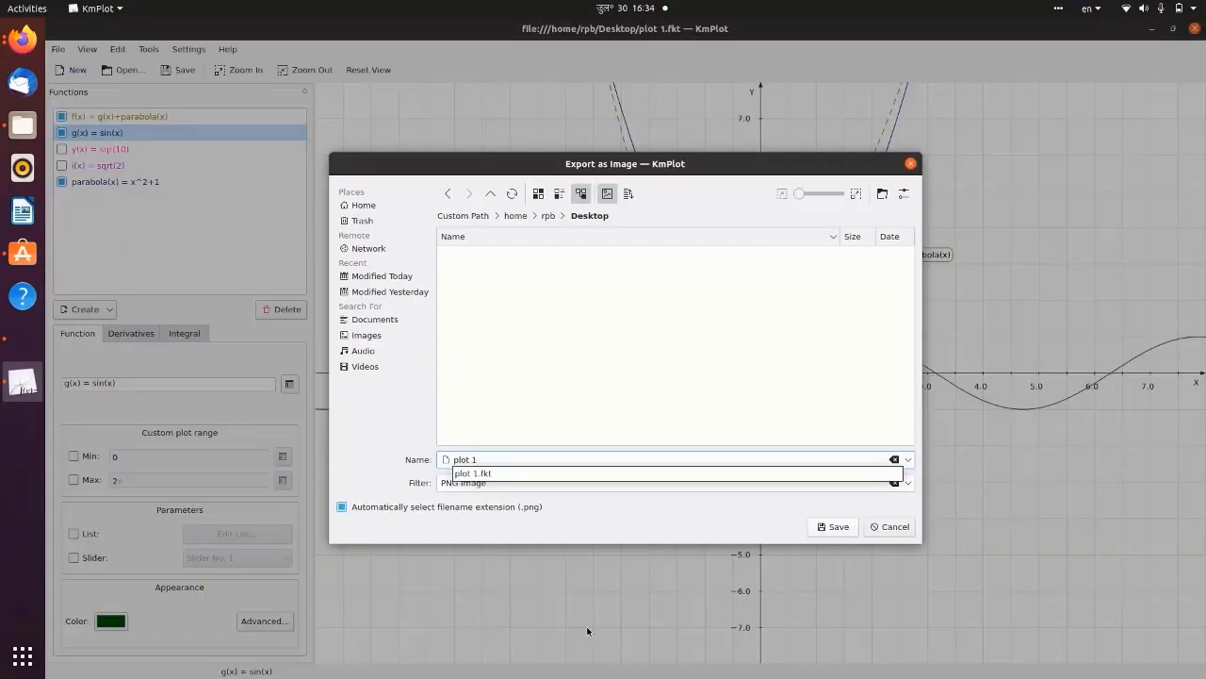
Export the graph to the Desktop as a JPEG image named "plot 1.jpeg".
{"action": "left_click", "coordinate": [533, 470]}
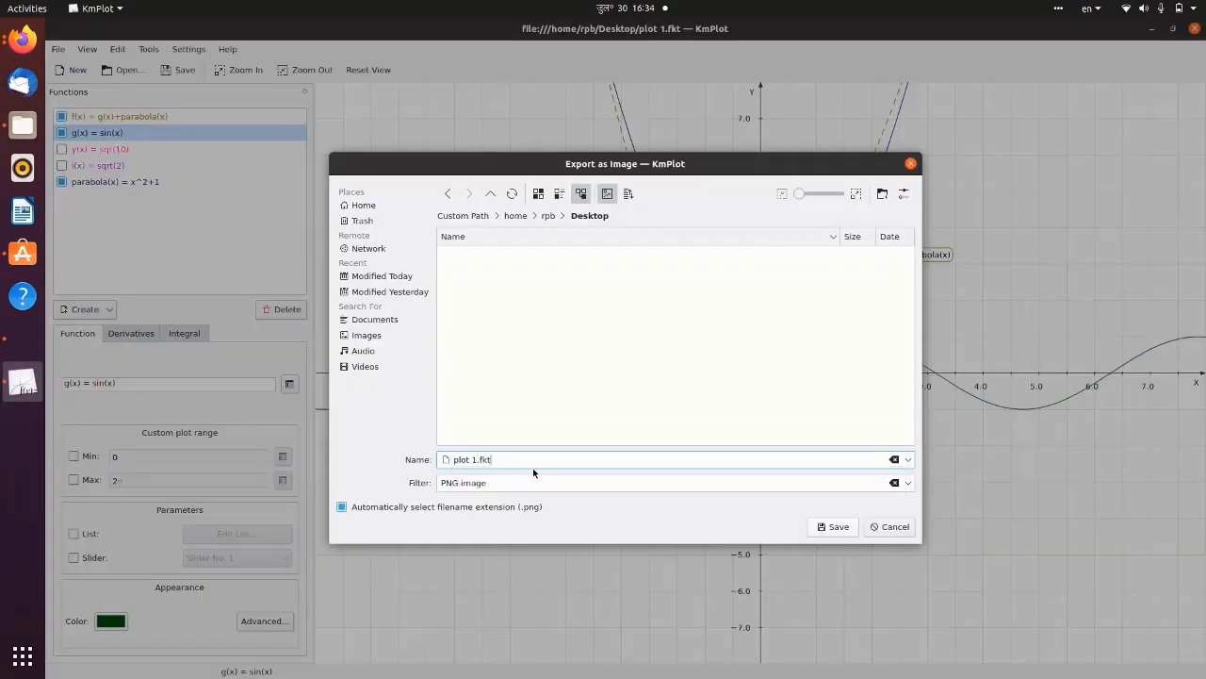
{"action": "left_click", "coordinate": [894, 482]}
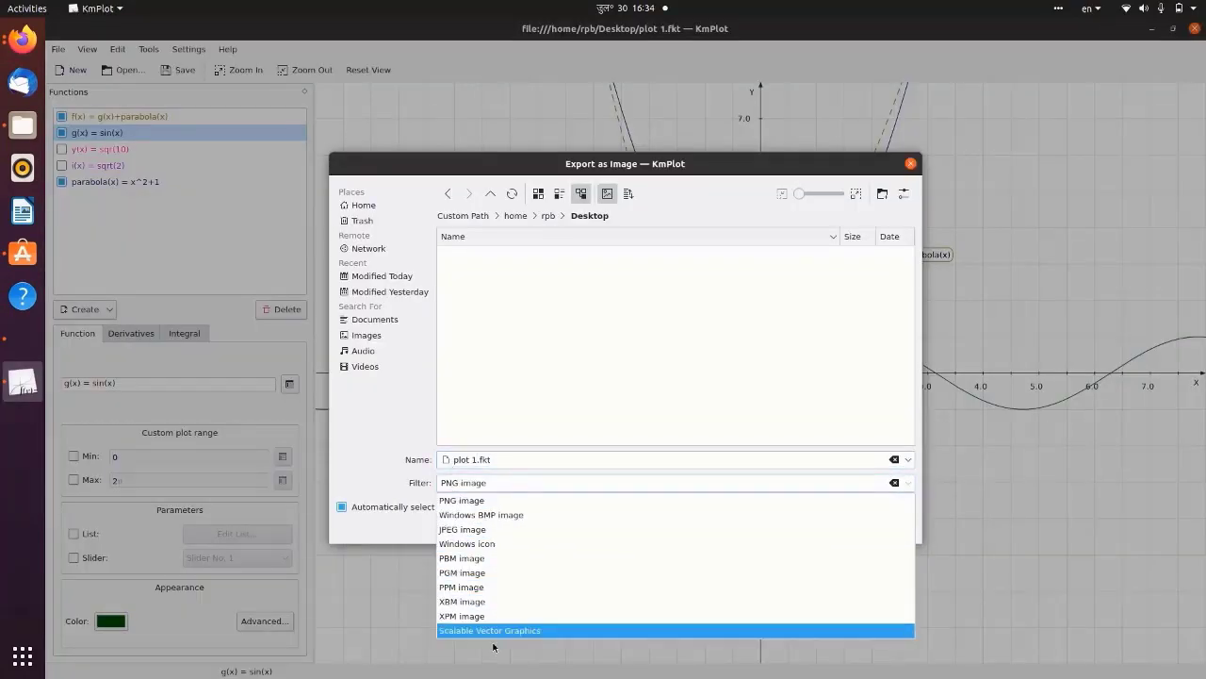
{"action": "left_click", "coordinate": [645, 482]}
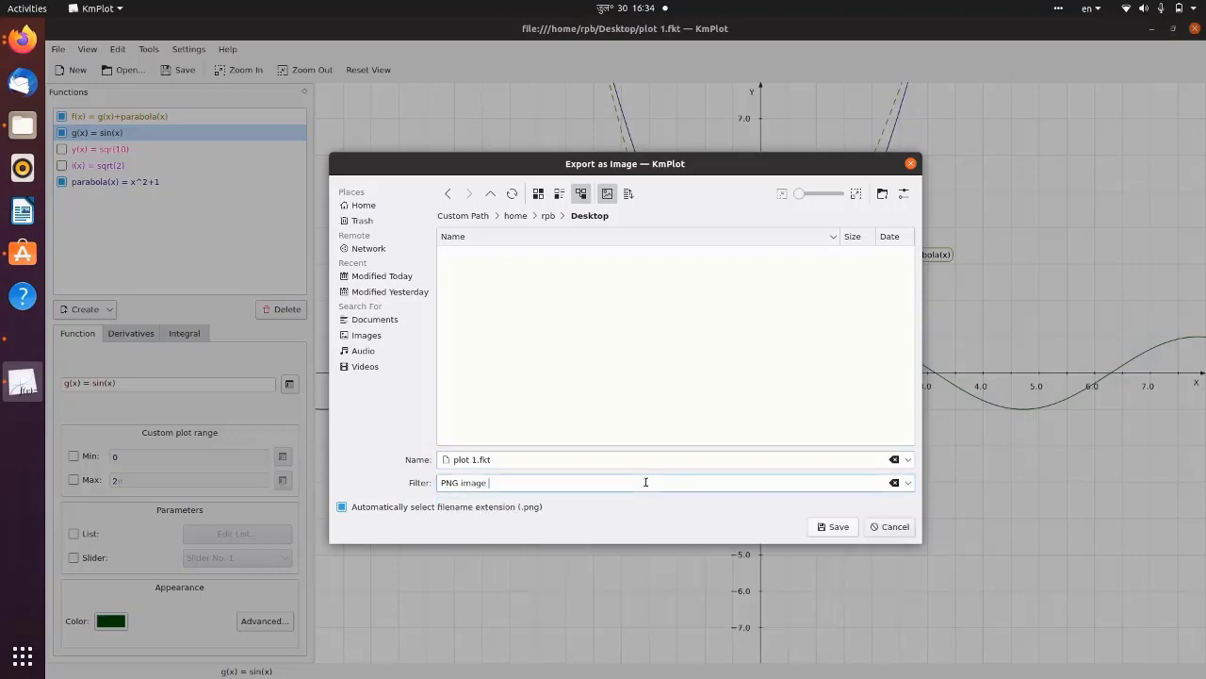
{"action": "left_click", "coordinate": [907, 483]}
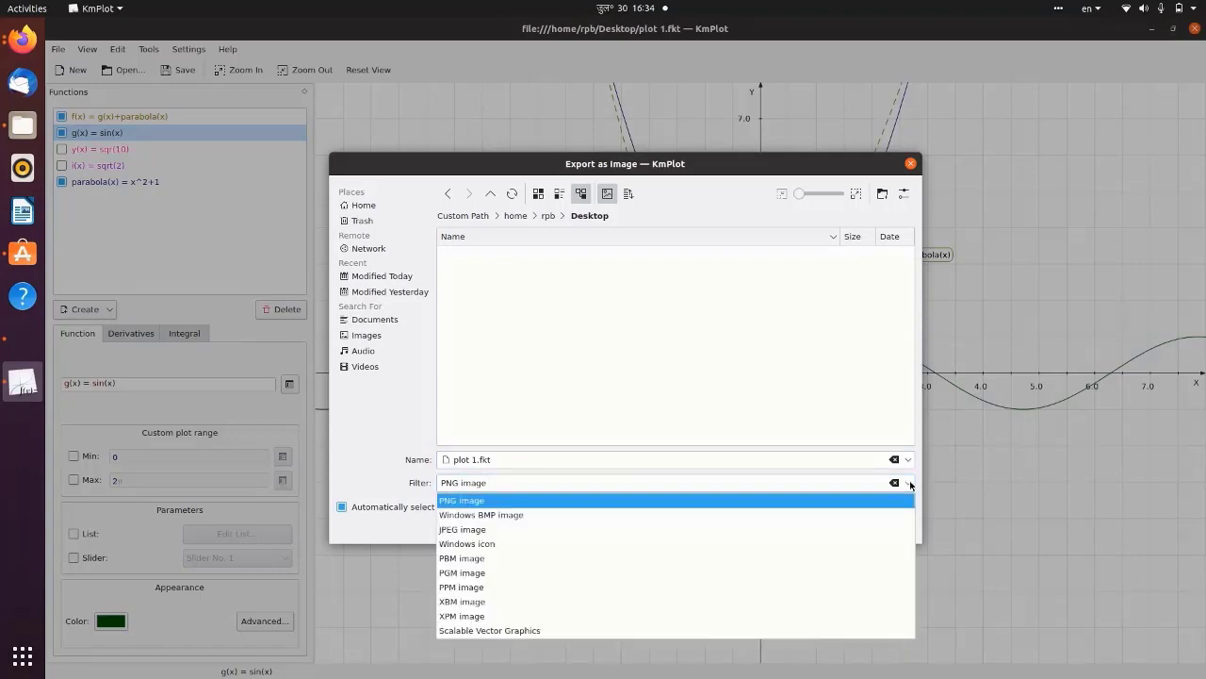
{"action": "left_click", "coordinate": [534, 528]}
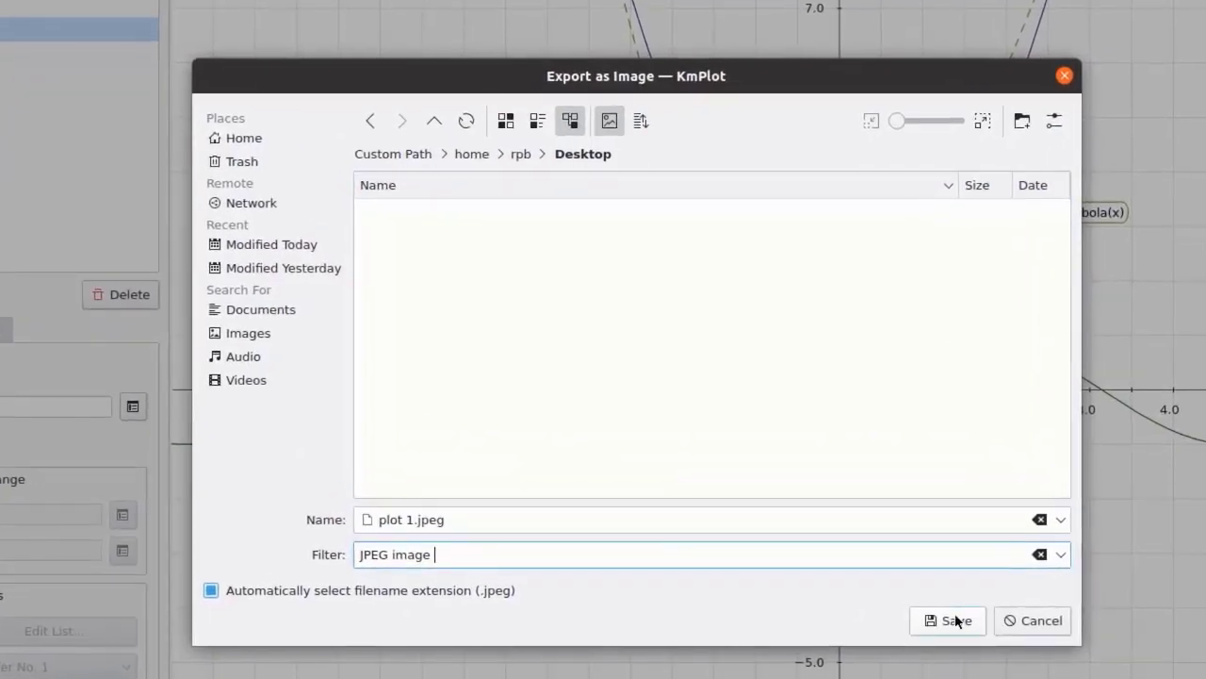
{"action": "left_click", "coordinate": [956, 620]}
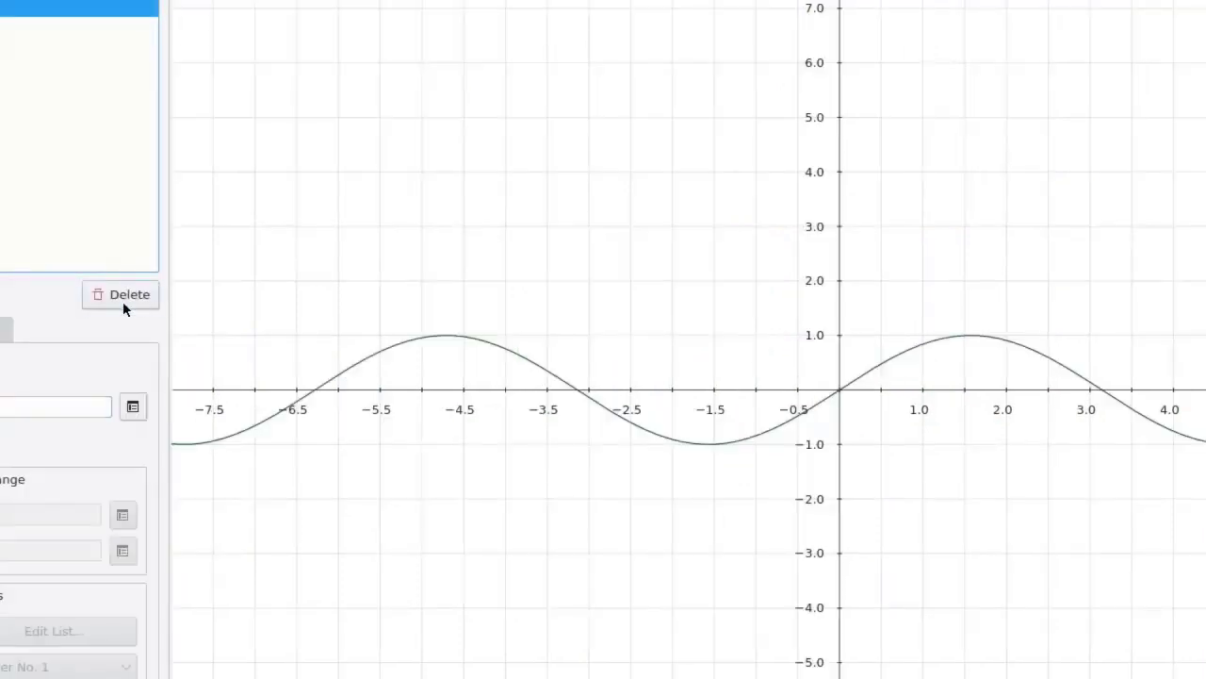
Delete the remaining sine function and create an implicit plot with the equation x^2+y^2=25.
{"action": "left_click", "coordinate": [123, 298]}
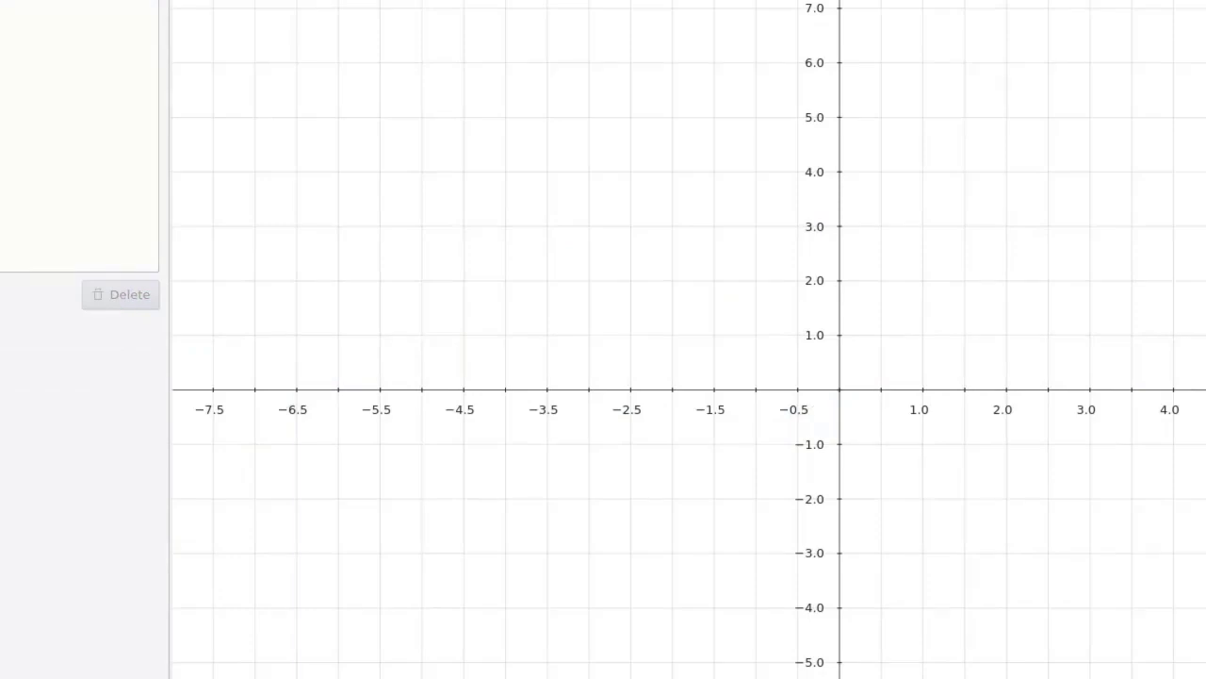
{"action": "left_click", "coordinate": [83, 310]}
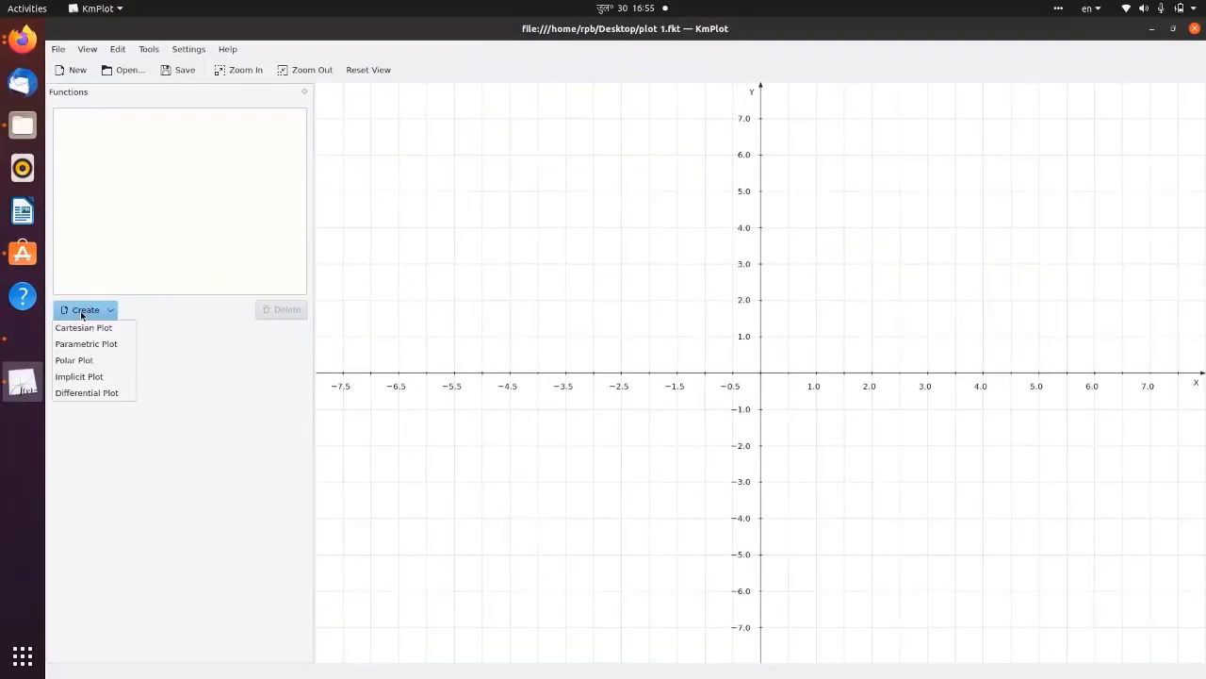
{"action": "left_click", "coordinate": [90, 377]}
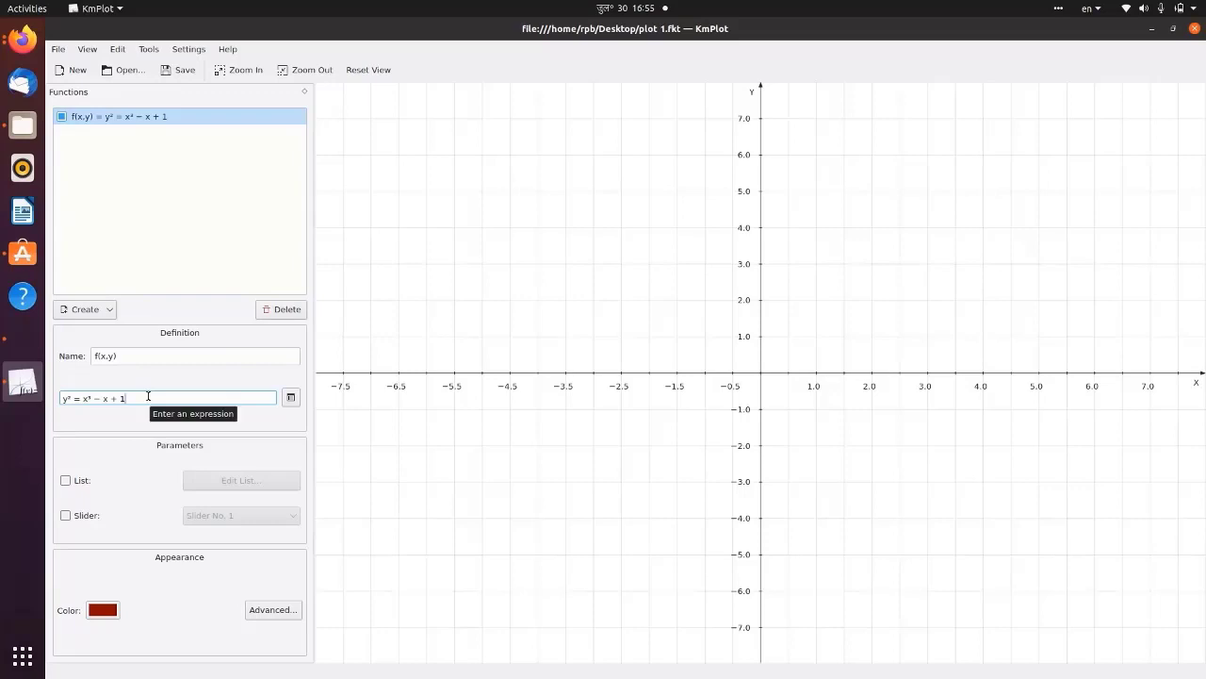
{"action": "left_click_drag", "start_coordinate": [129, 398], "coordinate": [38, 401]}
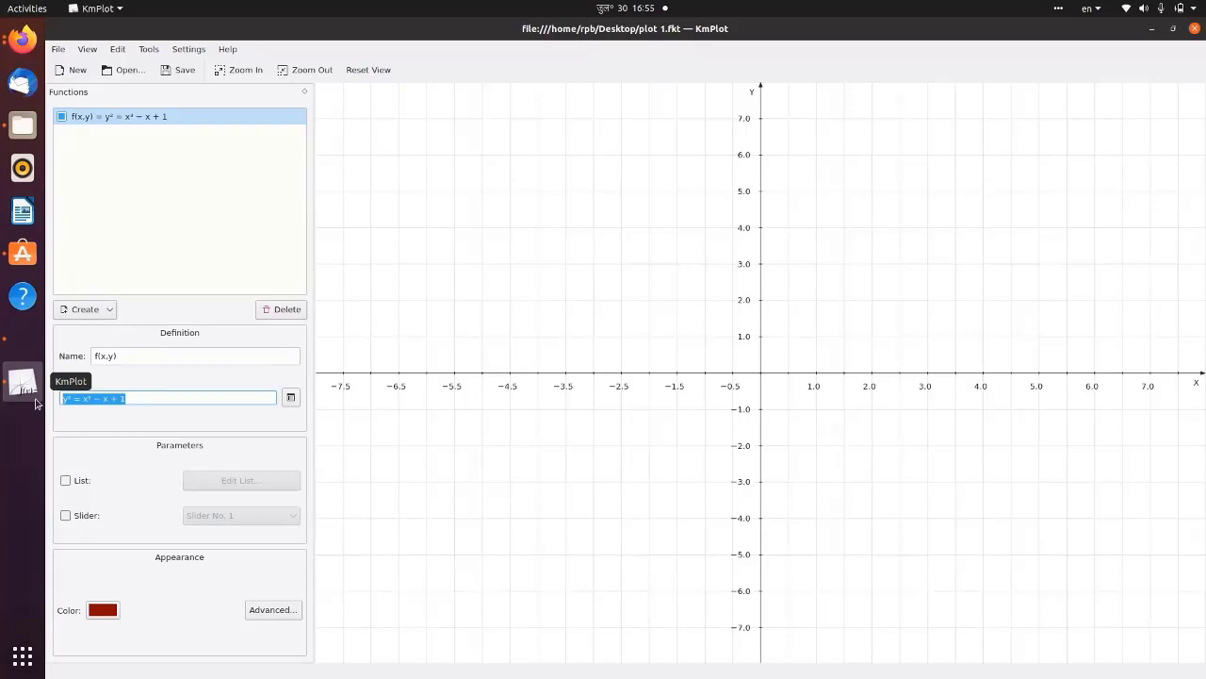
{"action": "type", "text": "x^2"}
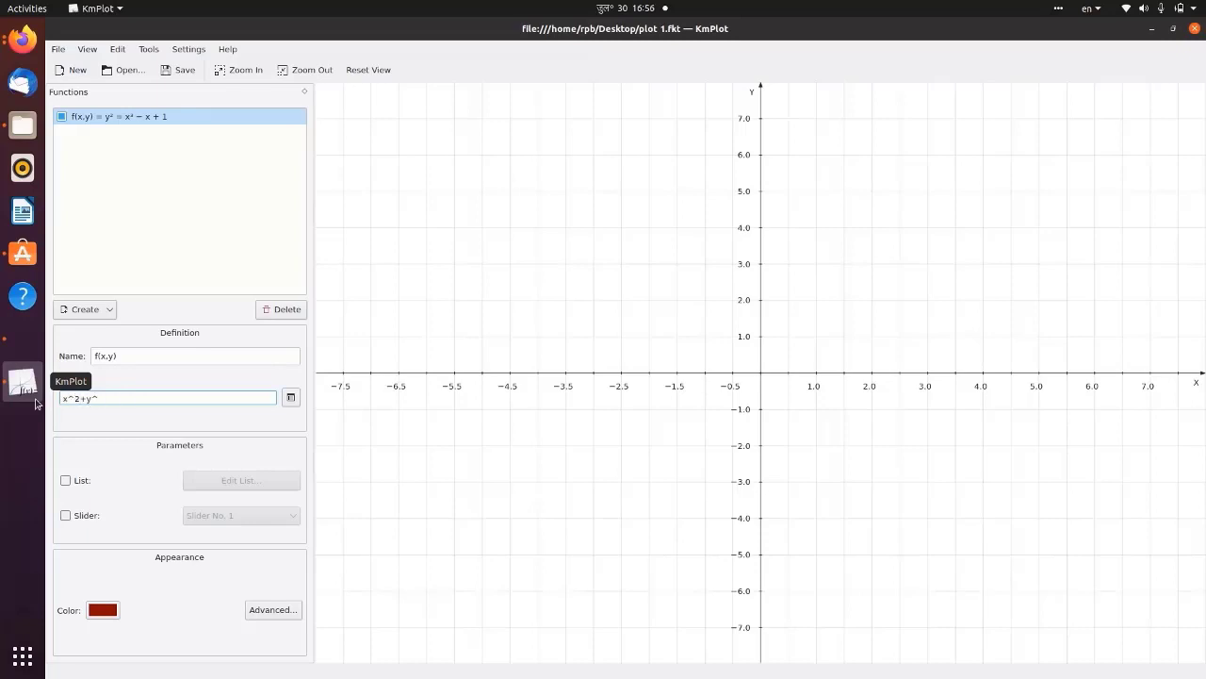
{"action": "type", "text": "+y^2"}
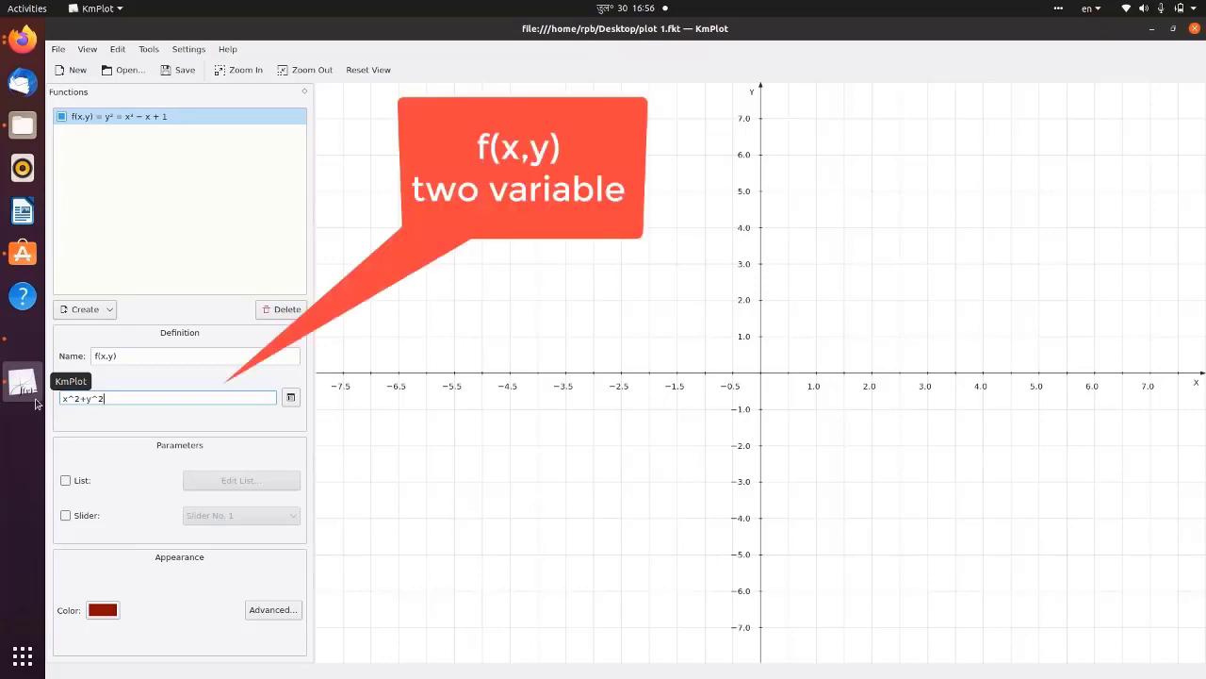
{"action": "type", "text": "=25"}
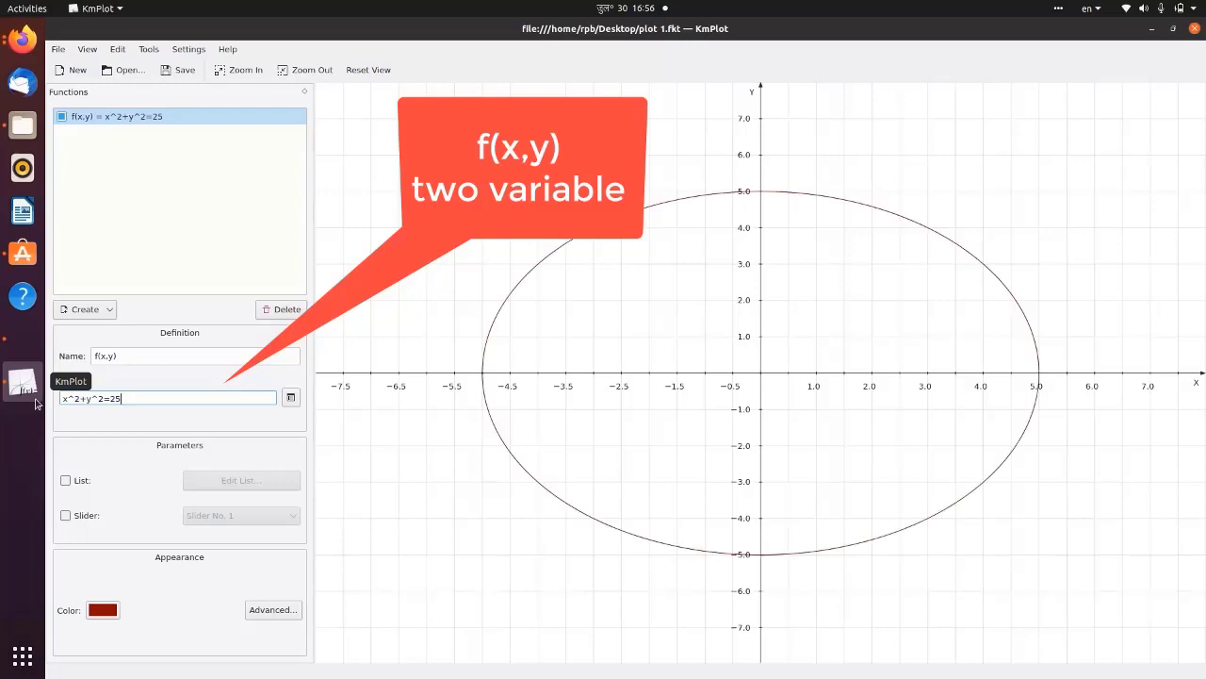
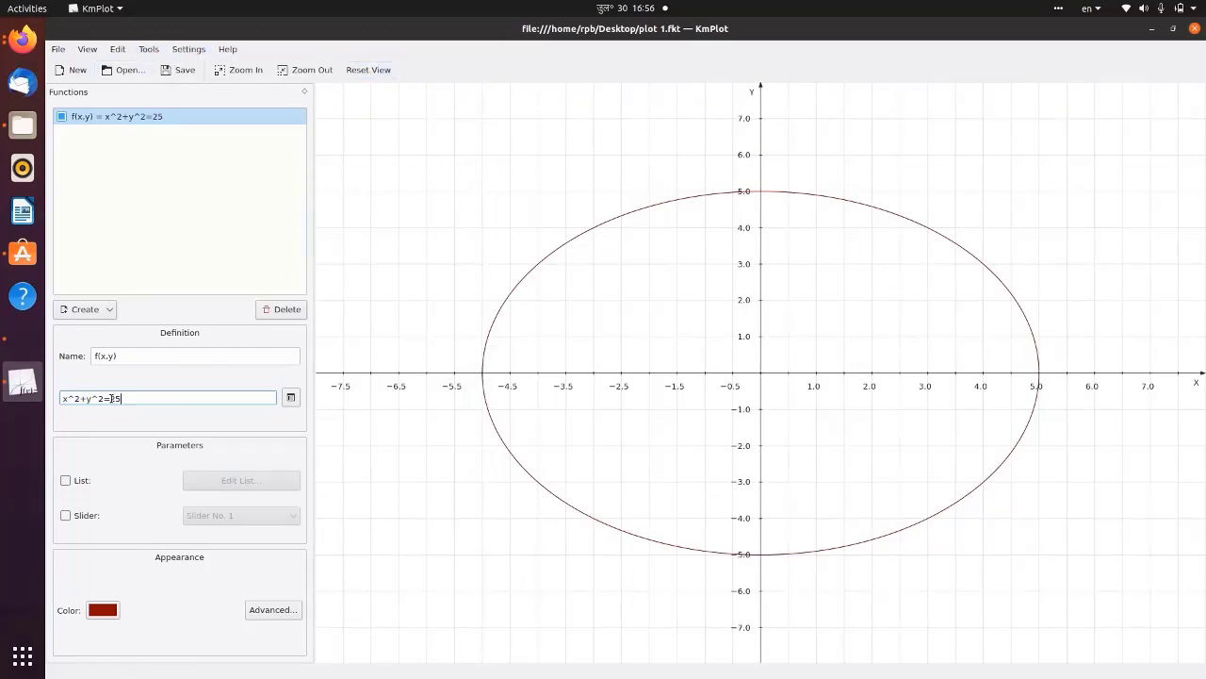
Change the circle's equation to x^2+y^2=4 and show its plot name on the graph.
{"action": "left_click_drag", "start_coordinate": [111, 398], "coordinate": [128, 398]}
{"action": "type", "text": "4"}
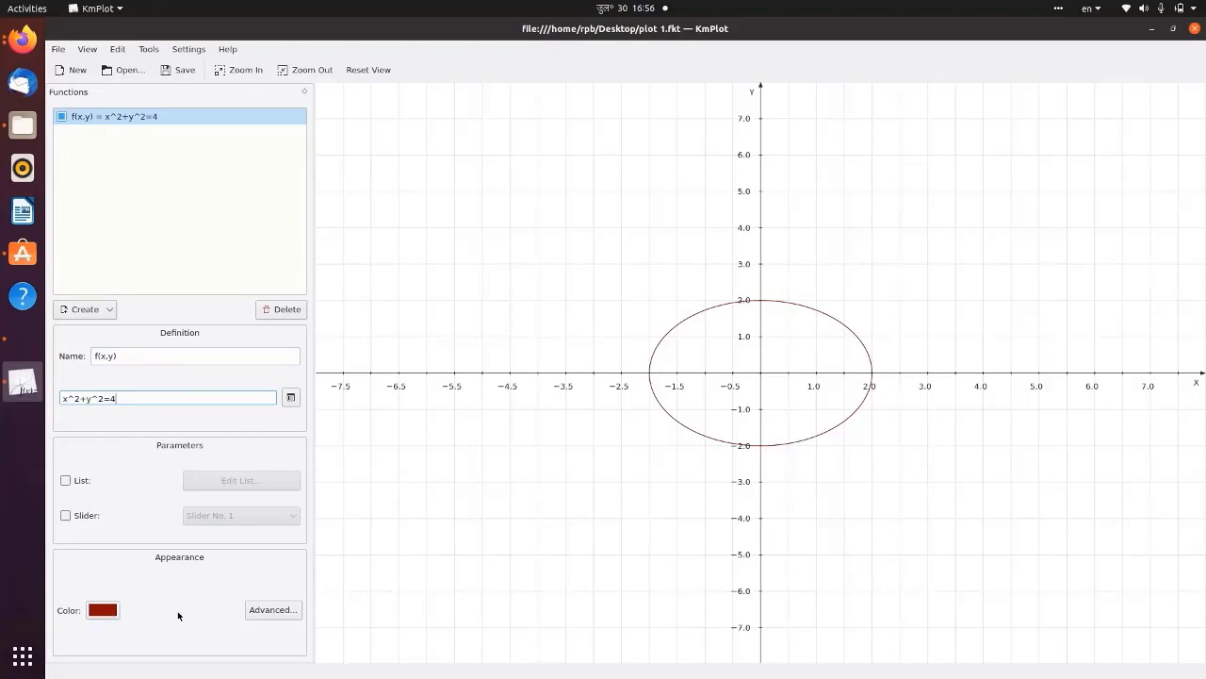
{"action": "left_click", "coordinate": [262, 610]}
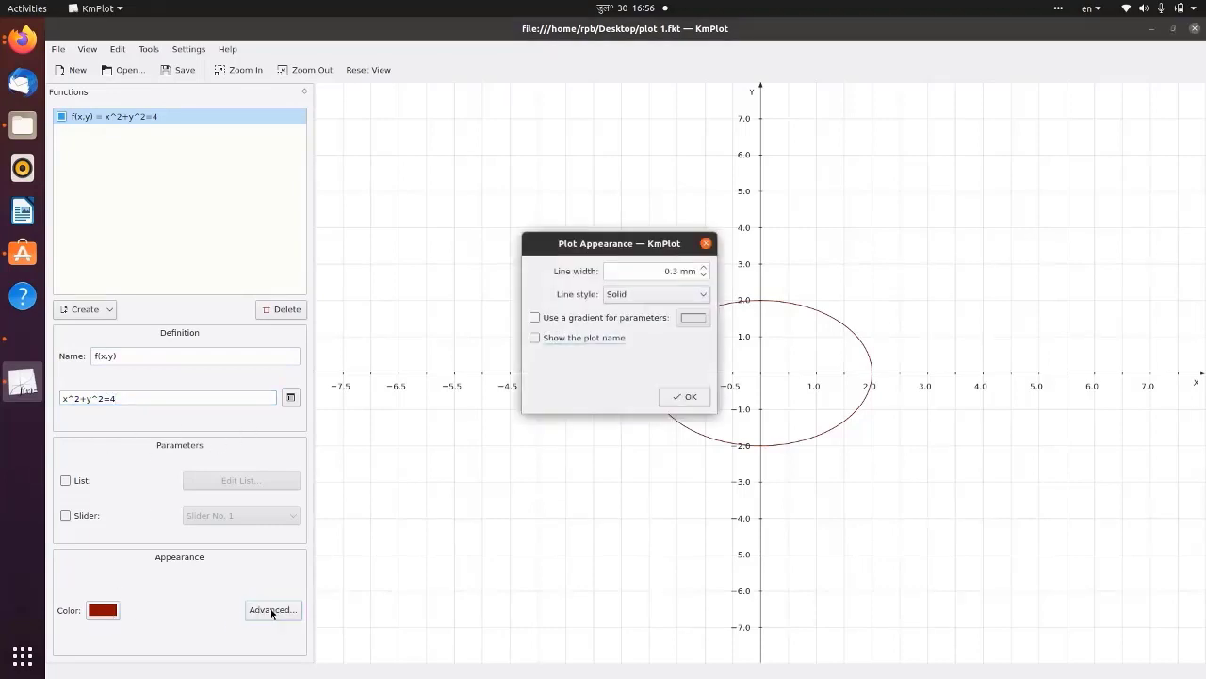
{"action": "left_click", "coordinate": [588, 341]}
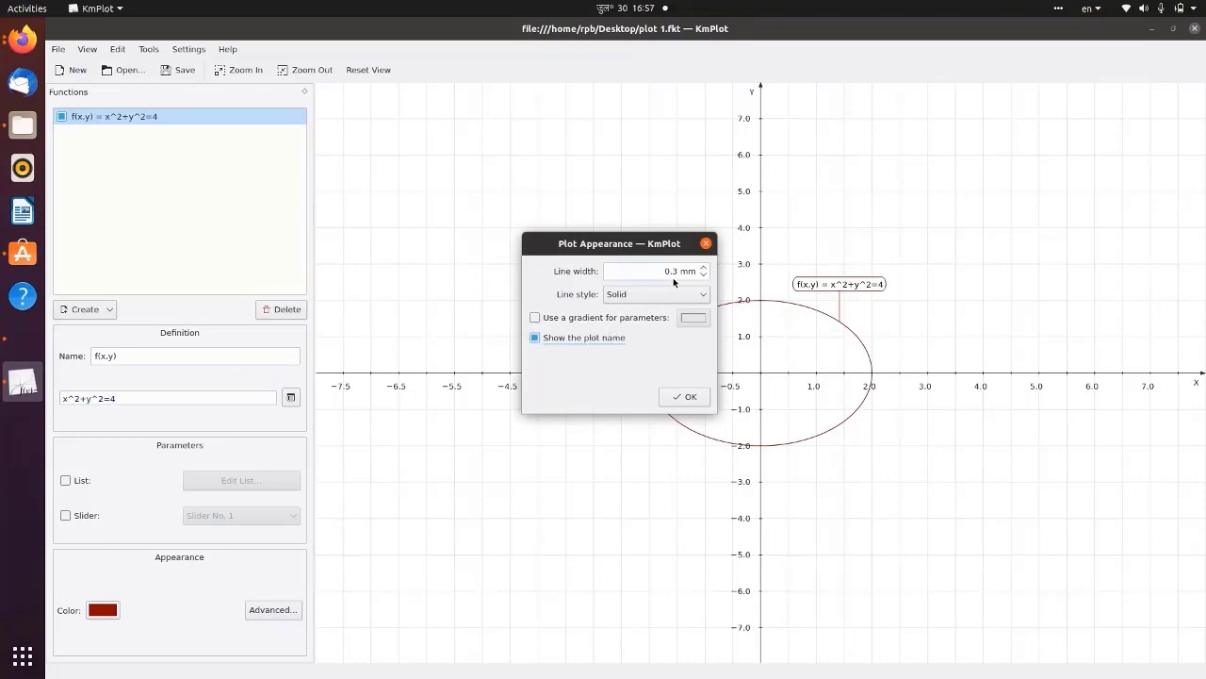
{"action": "left_click", "coordinate": [686, 397]}
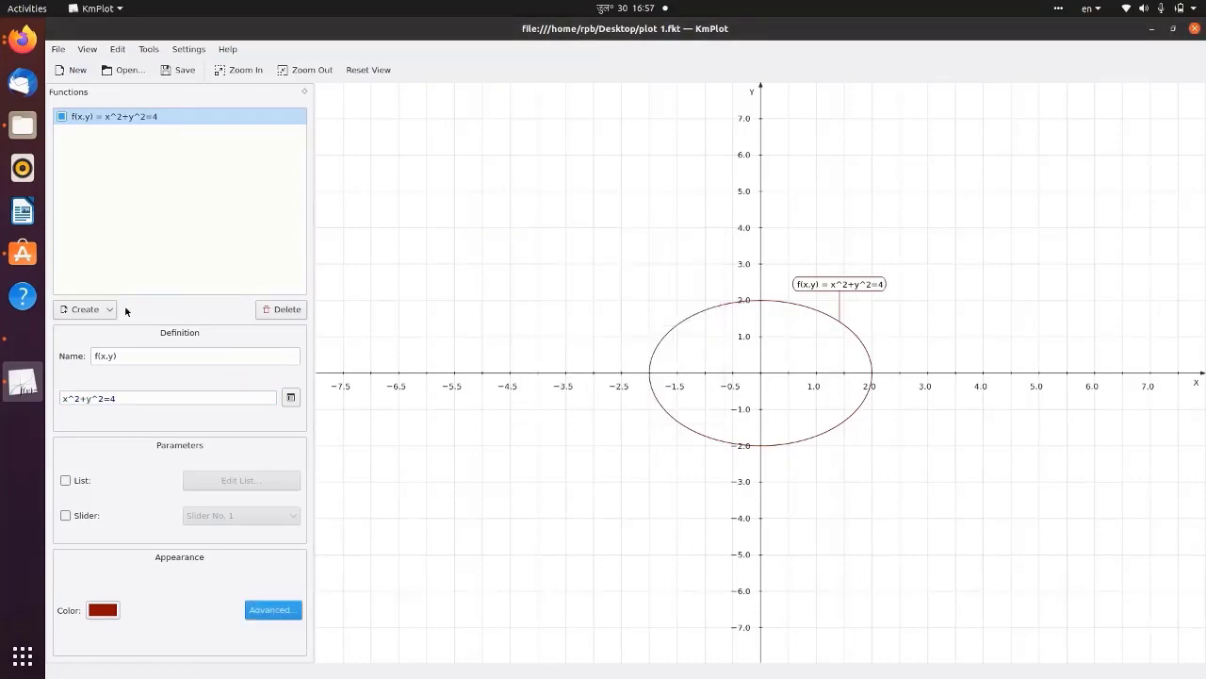
Add a second implicit plot for an ellipse with the equation x^2/9+y^2/16=1.
{"action": "left_click", "coordinate": [0, 302]}
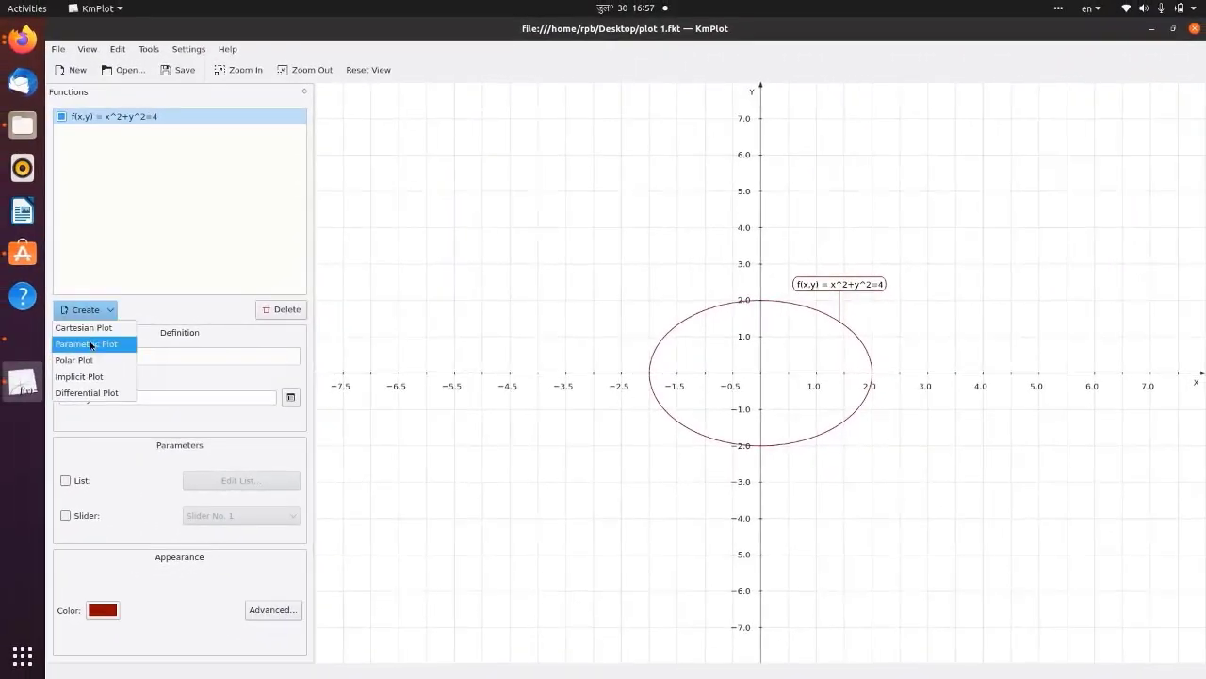
{"action": "left_click", "coordinate": [91, 376]}
{"action": "key", "text": "shift+Left"}
{"action": "key", "text": "shift+Left"}
{"action": "key", "text": "shift+Left"}
{"action": "key", "text": "shift+Left"}
{"action": "key", "text": "shift+Left"}
{"action": "key", "text": "shift+Left"}
{"action": "key", "text": "shift+Left"}
{"action": "key", "text": "shift+Left"}
{"action": "key", "text": "shift+Left"}
{"action": "key", "text": "shift+Left"}
{"action": "key", "text": "shift+Left"}
{"action": "key", "text": "shift+Left"}
{"action": "key", "text": "shift+Left"}
{"action": "key", "text": "shift+Left"}
{"action": "key", "text": "shift+Left"}
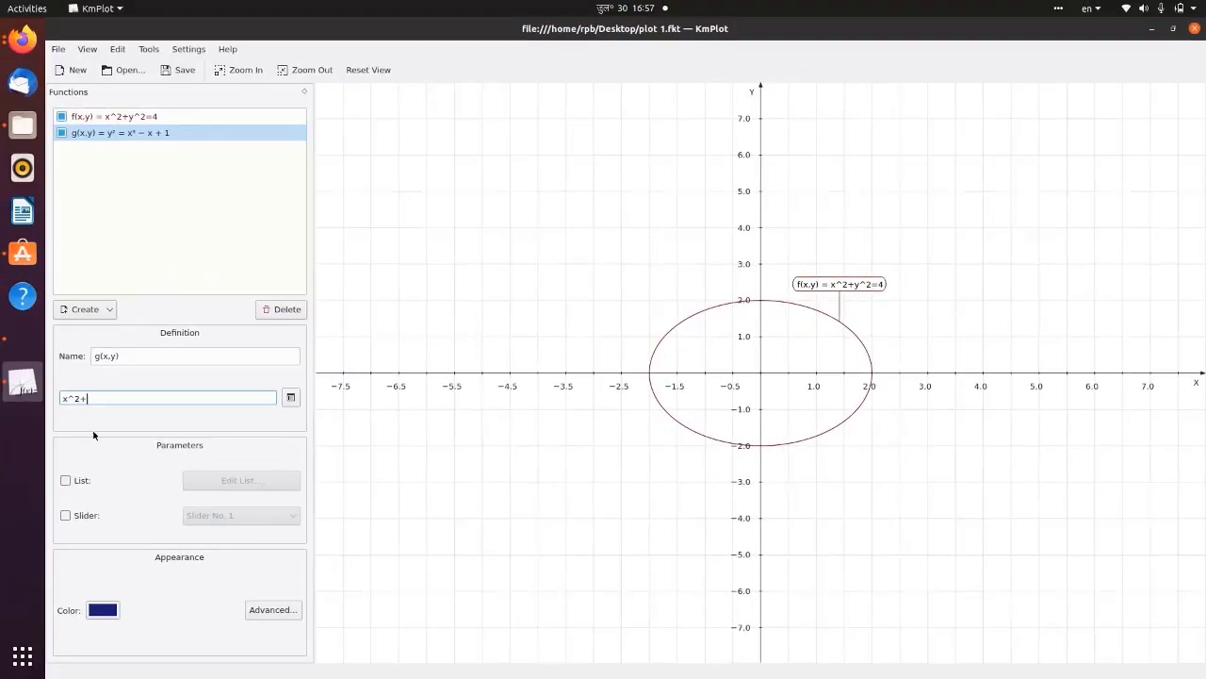
{"action": "type", "text": "/9"}
{"action": "left_click", "coordinate": [118, 397]}
{"action": "type", "text": "y^2"}
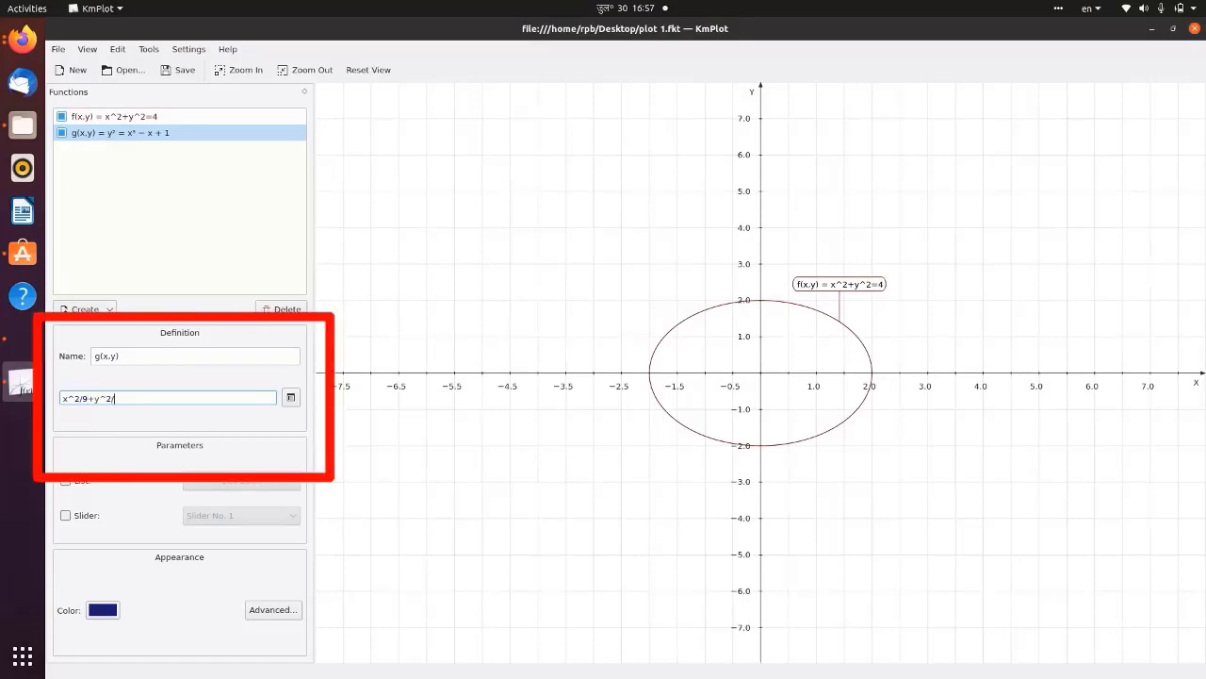
{"action": "type", "text": "/16"}
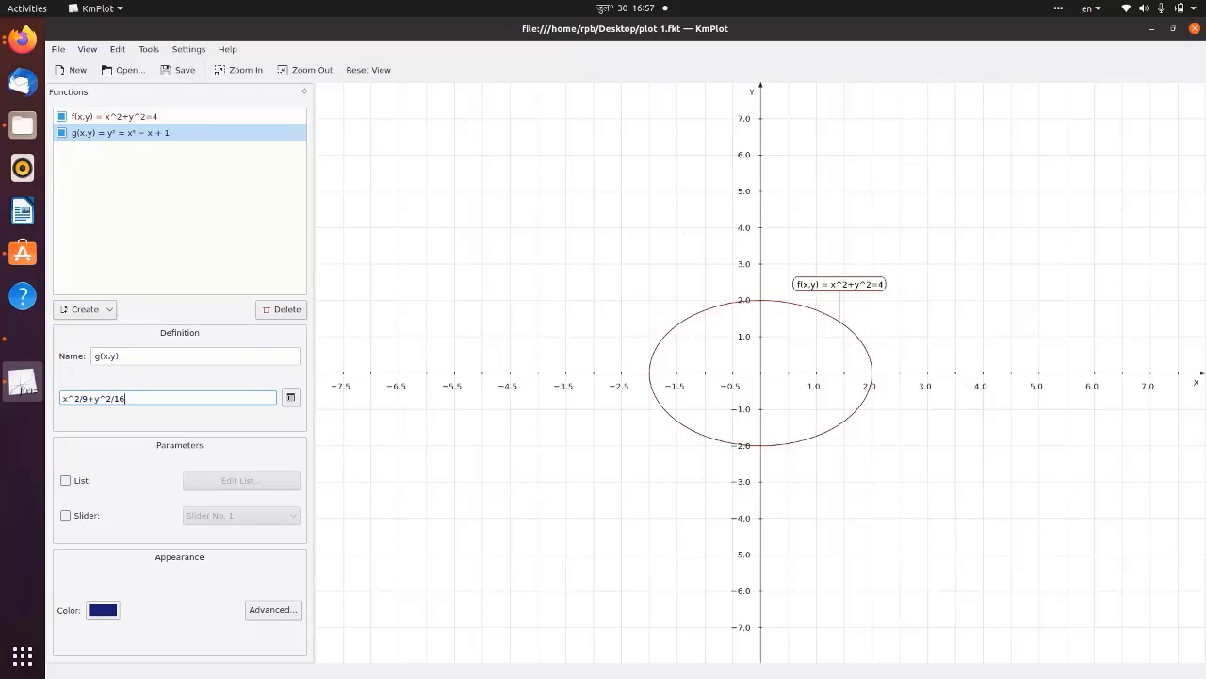
{"action": "type", "text": "=1"}
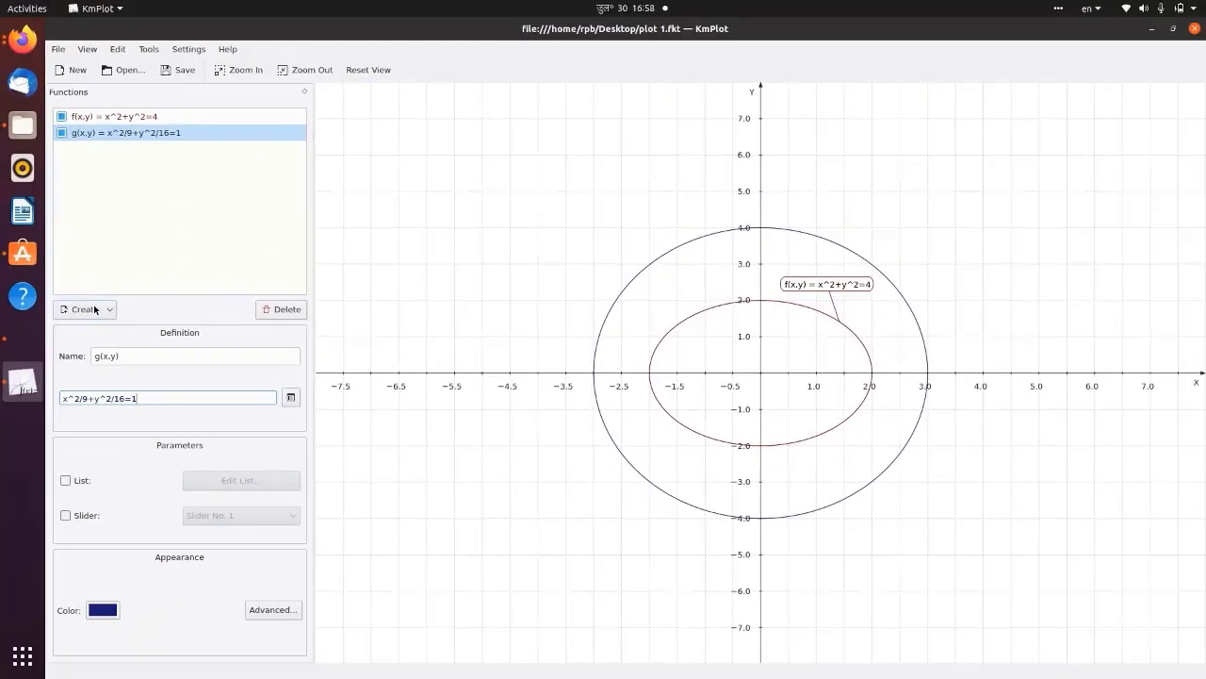
Add a third implicit plot with the equation x^2/64+y^2/9=1 and select it in the function list.
{"action": "left_click", "coordinate": [95, 309]}
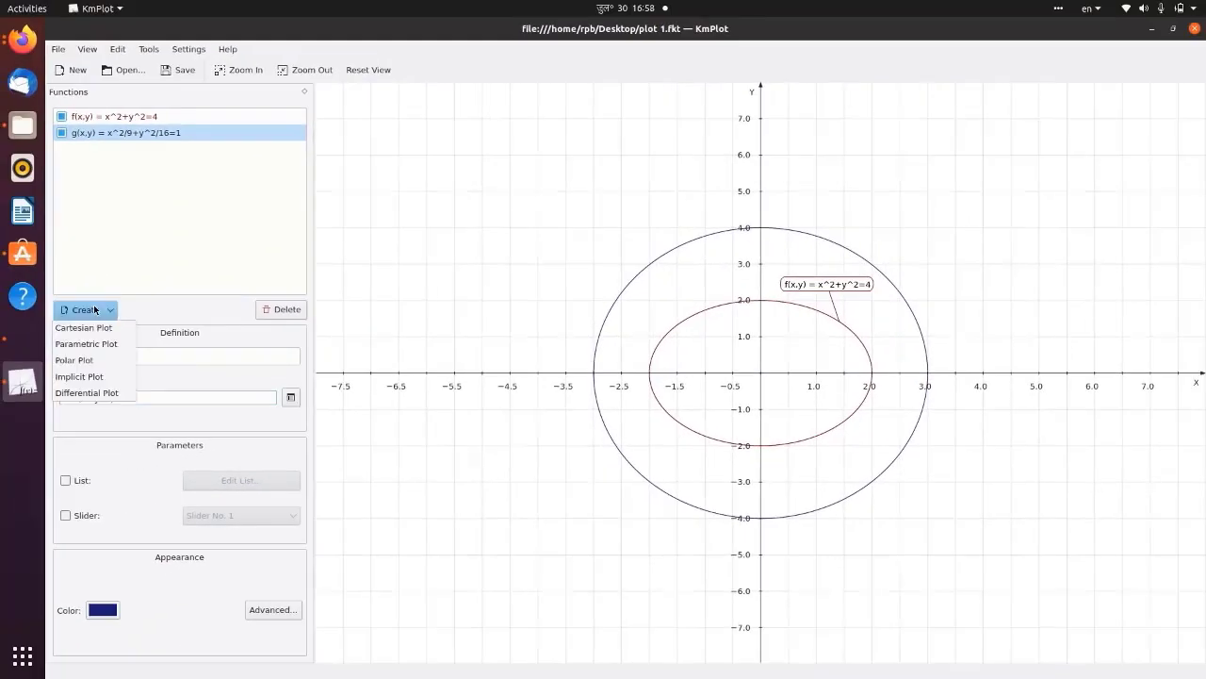
{"action": "left_click", "coordinate": [86, 379]}
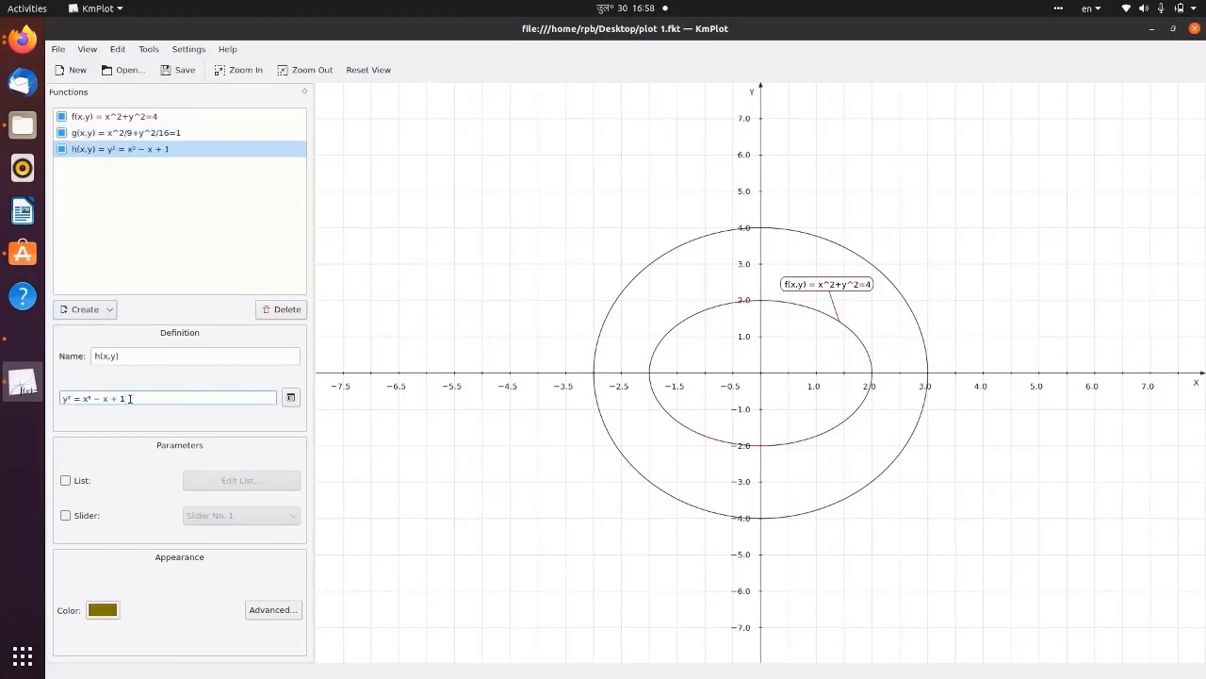
{"action": "left_click_drag", "start_coordinate": [126, 398], "coordinate": [54, 400]}
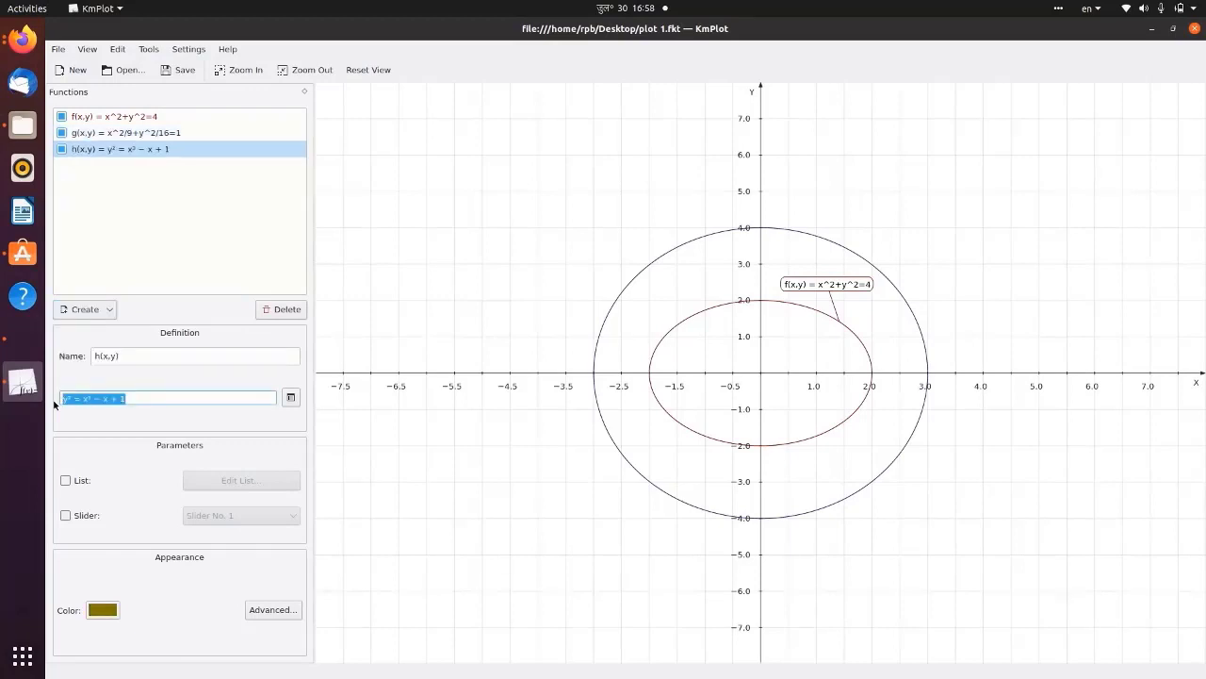
{"action": "type", "text": "x^"}
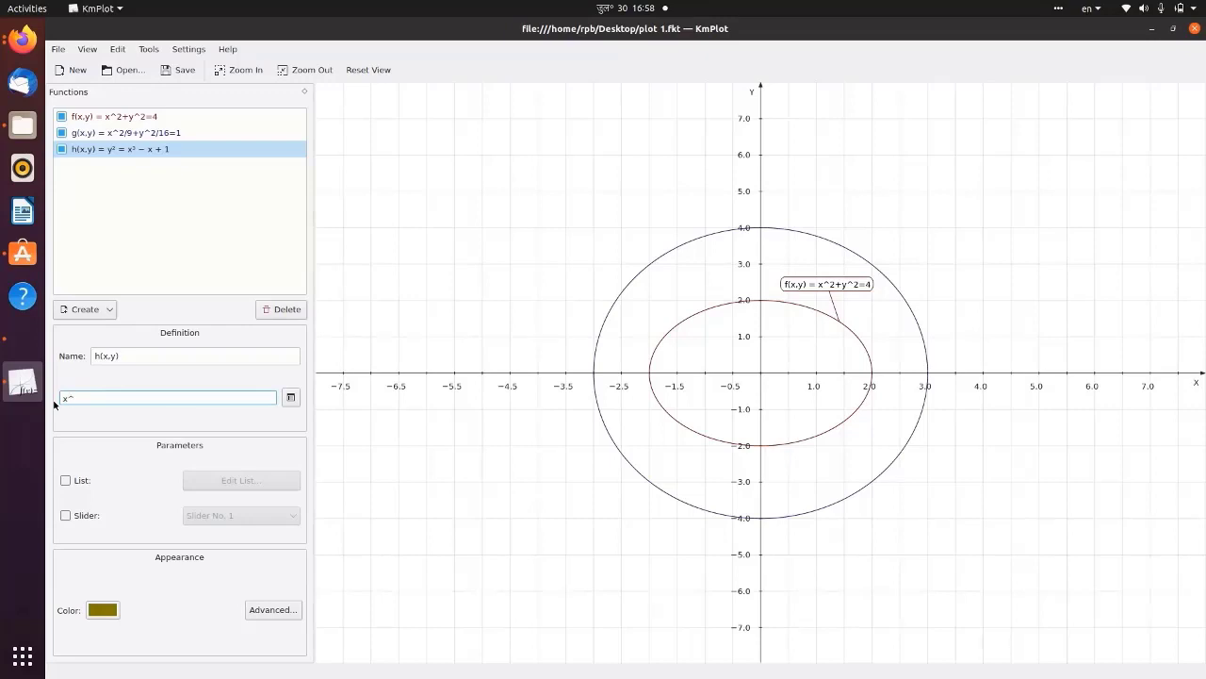
{"action": "type", "text": "2/64+y^2/9=1"}
{"action": "key", "text": "Return"}
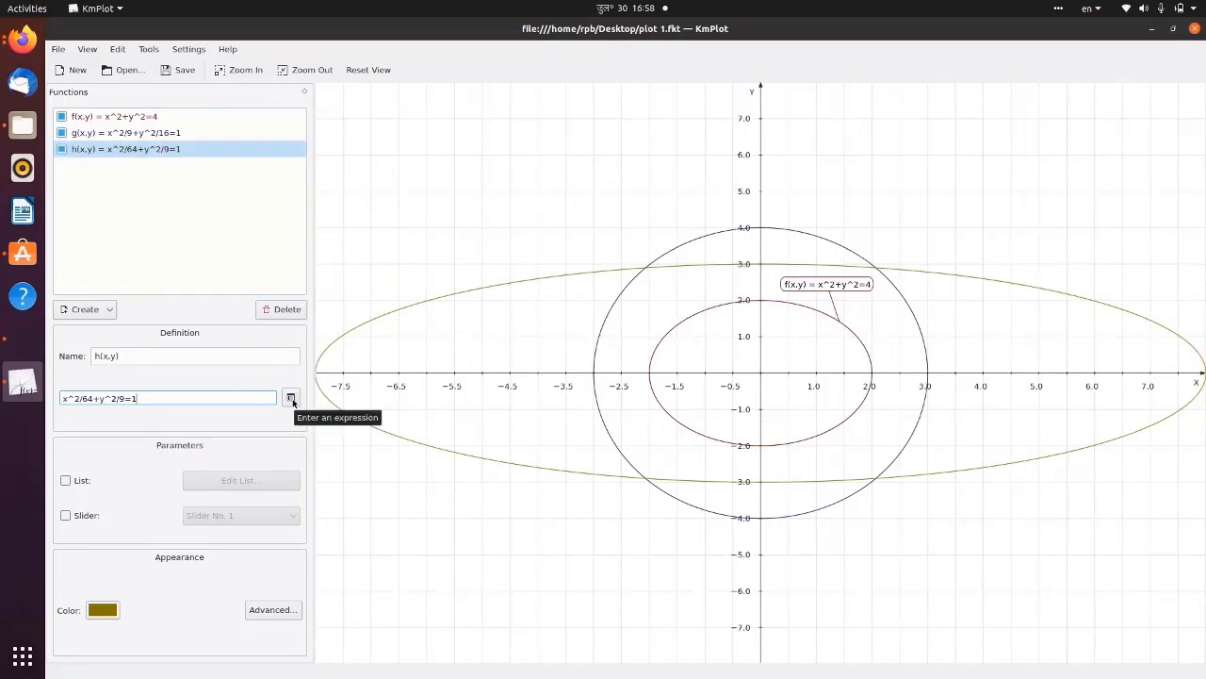
{"action": "left_click", "coordinate": [146, 147]}
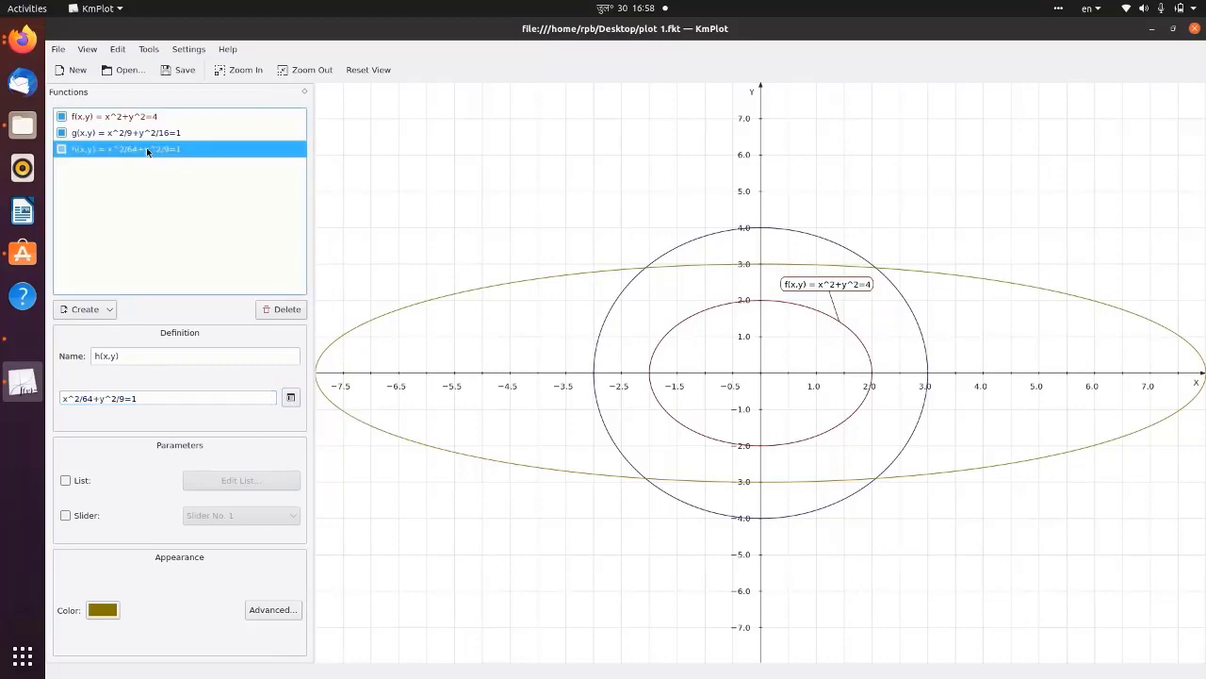
Show the plot name of the ellipse x^2/64+y^2/9=1 on the graph.
{"action": "left_click", "coordinate": [295, 397]}
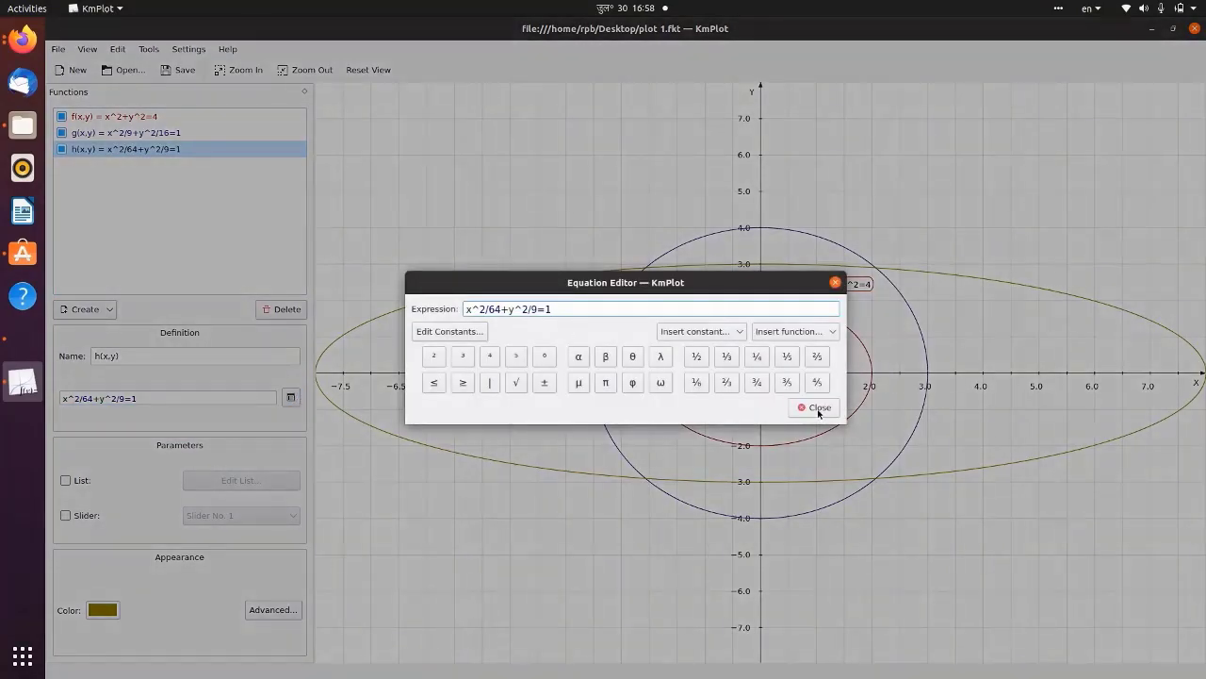
{"action": "left_click", "coordinate": [816, 410]}
{"action": "left_click", "coordinate": [272, 610]}
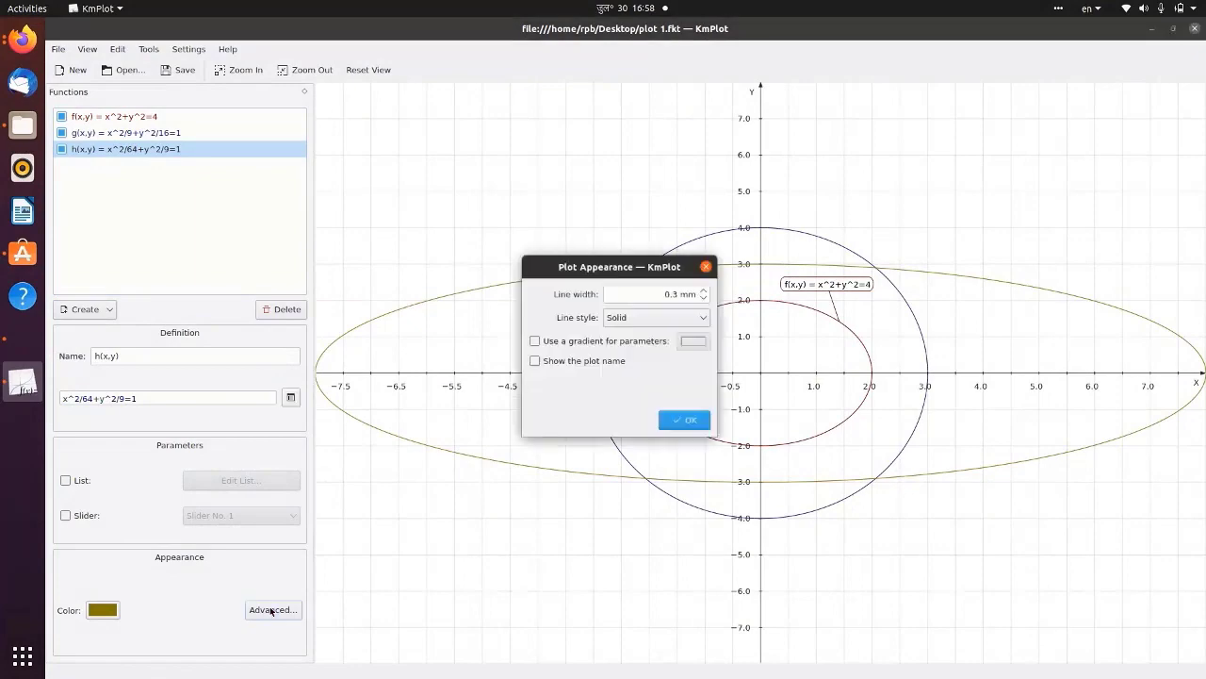
{"action": "left_click", "coordinate": [559, 366]}
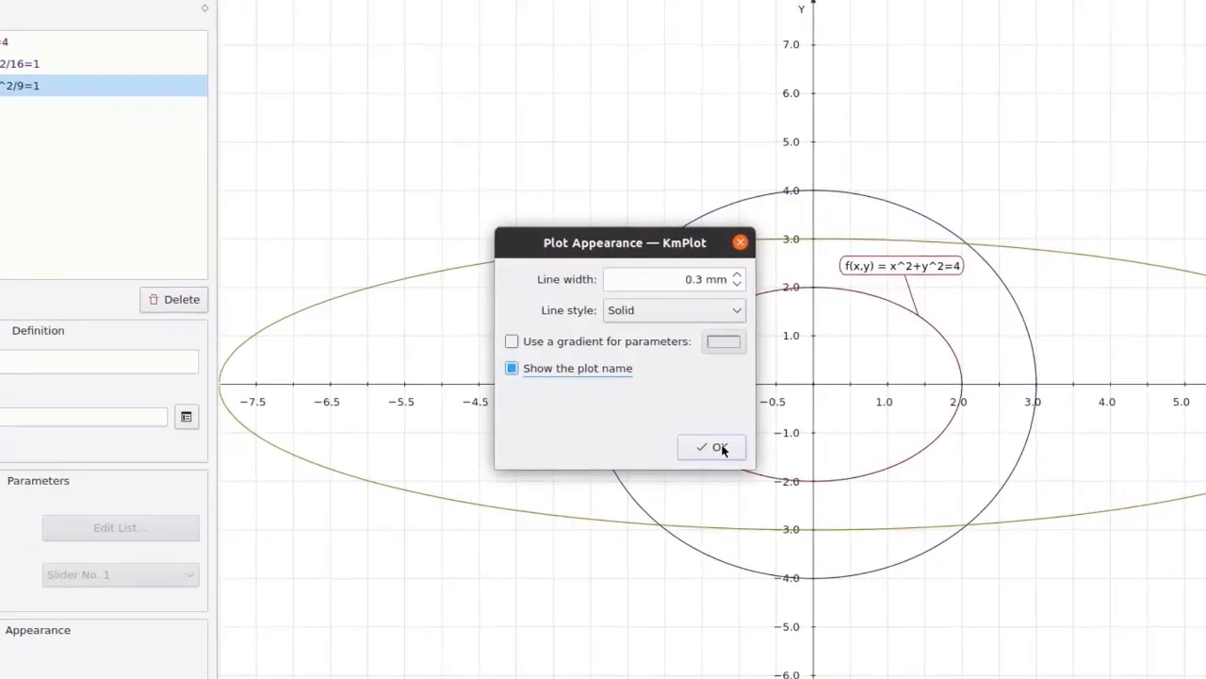
{"action": "left_click", "coordinate": [682, 421]}
Set the ellipse x^2/9+y^2/16=1 to the Dot line style and show its plot name on the graph.
{"action": "left_click", "coordinate": [61, 46]}
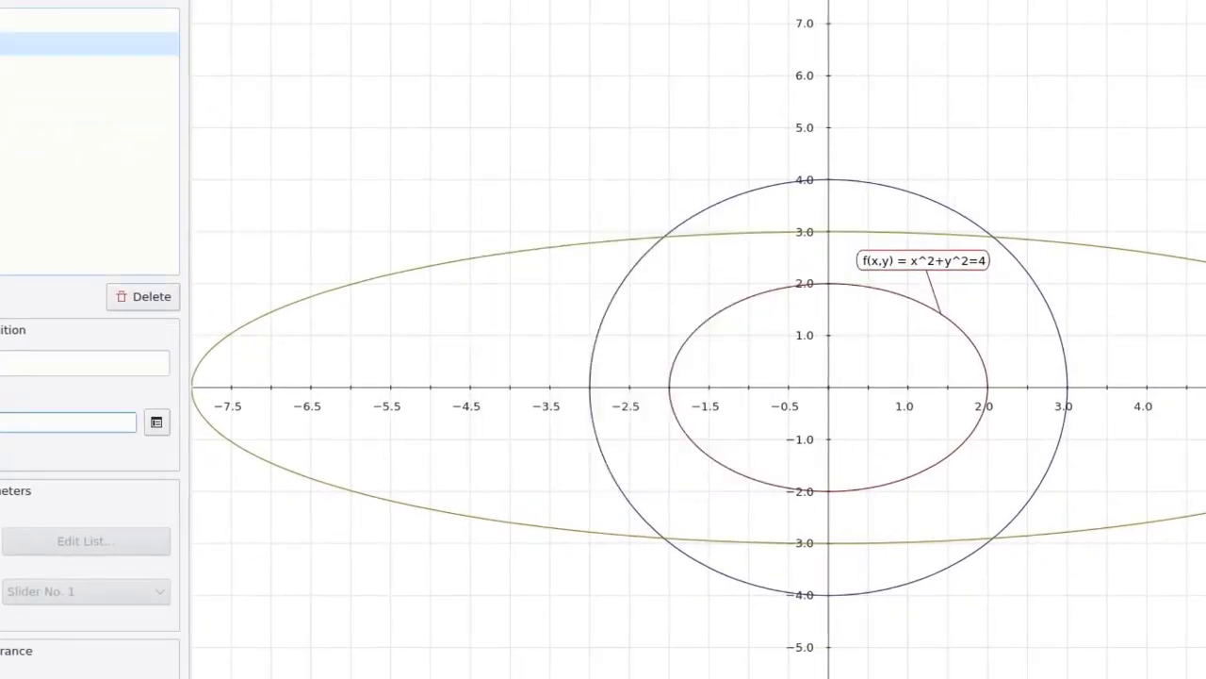
{"action": "left_click", "coordinate": [272, 610]}
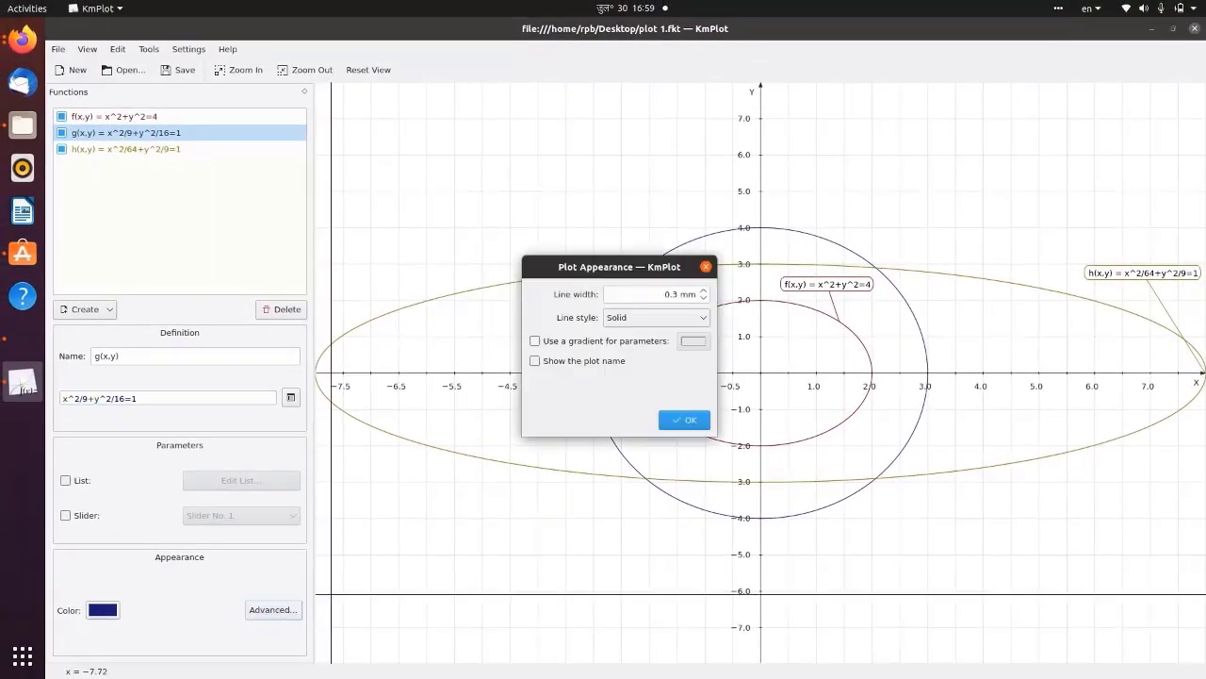
{"action": "left_click", "coordinate": [698, 318]}
{"action": "left_click", "coordinate": [639, 354]}
{"action": "left_click", "coordinate": [665, 318]}
{"action": "left_click", "coordinate": [626, 361]}
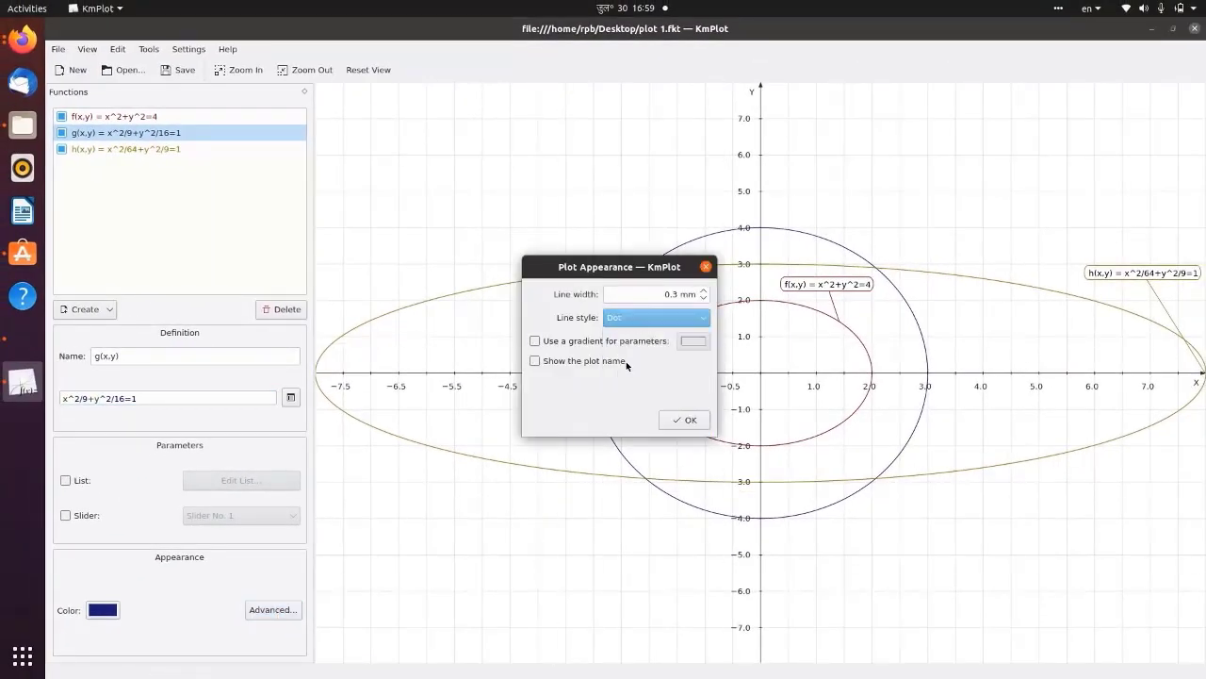
{"action": "left_click", "coordinate": [626, 361]}
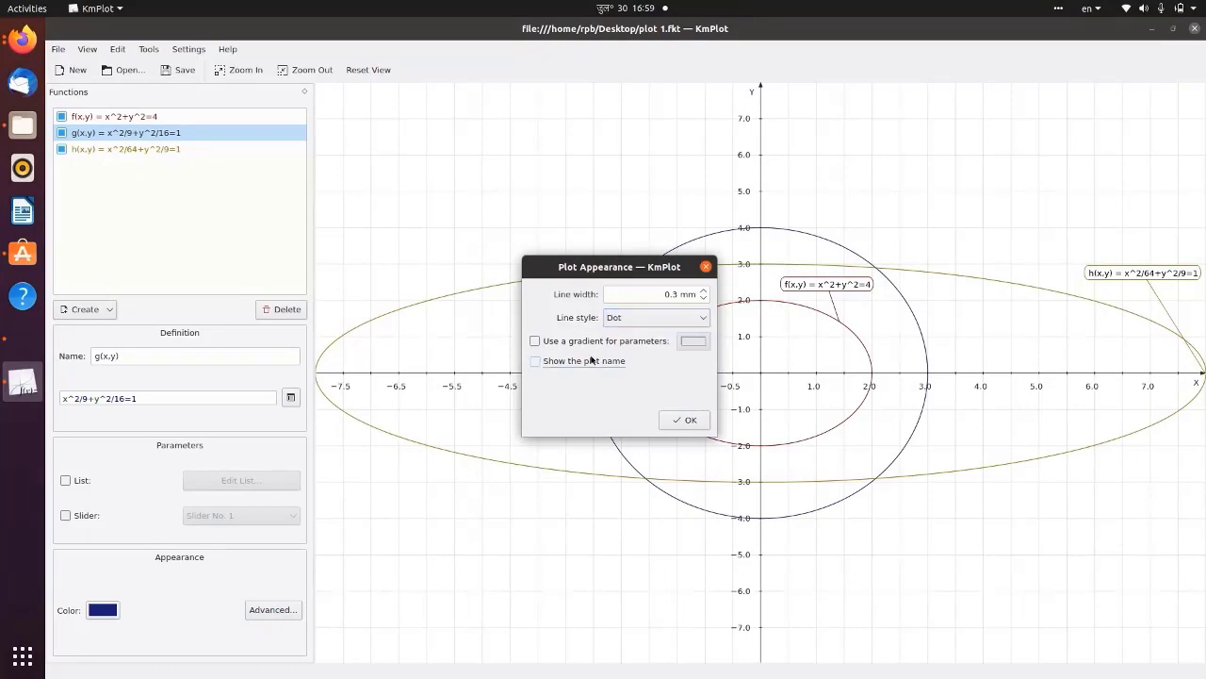
{"action": "left_click", "coordinate": [686, 420]}
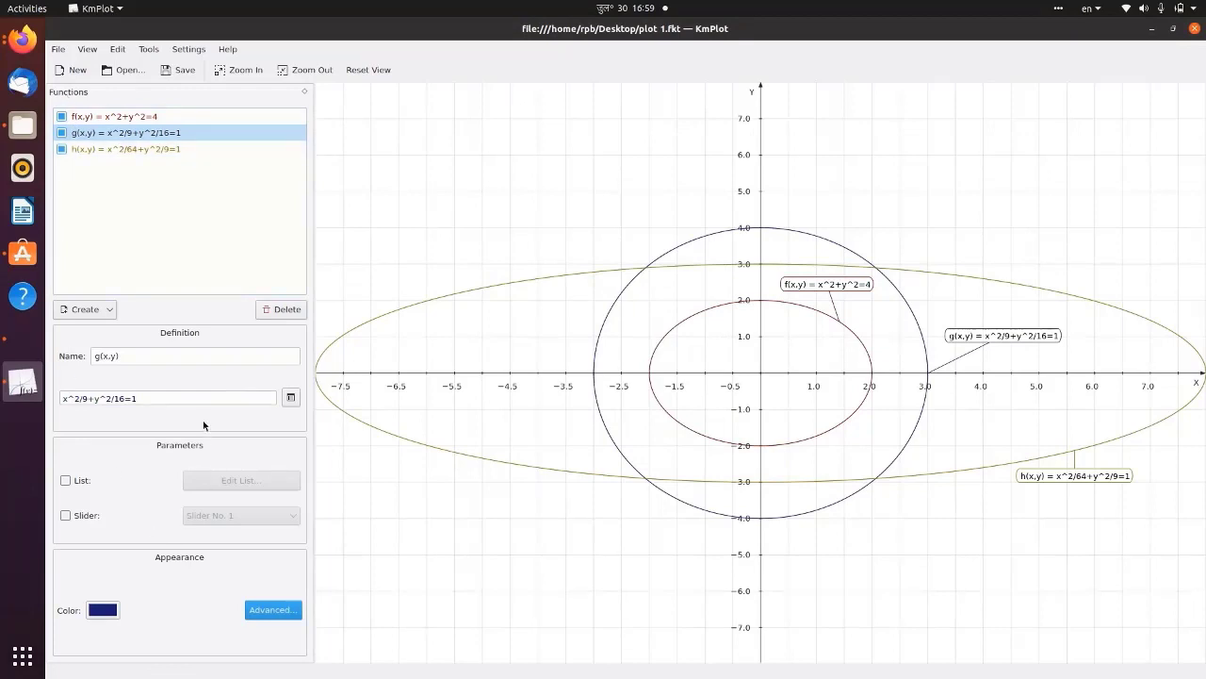
Delete both ellipses and the circle from the function list.
{"action": "left_click", "coordinate": [61, 149]}
{"action": "left_click", "coordinate": [61, 149]}
{"action": "left_click", "coordinate": [288, 311]}
{"action": "left_click", "coordinate": [61, 132]}
{"action": "left_click", "coordinate": [62, 132]}
{"action": "left_click", "coordinate": [283, 310]}
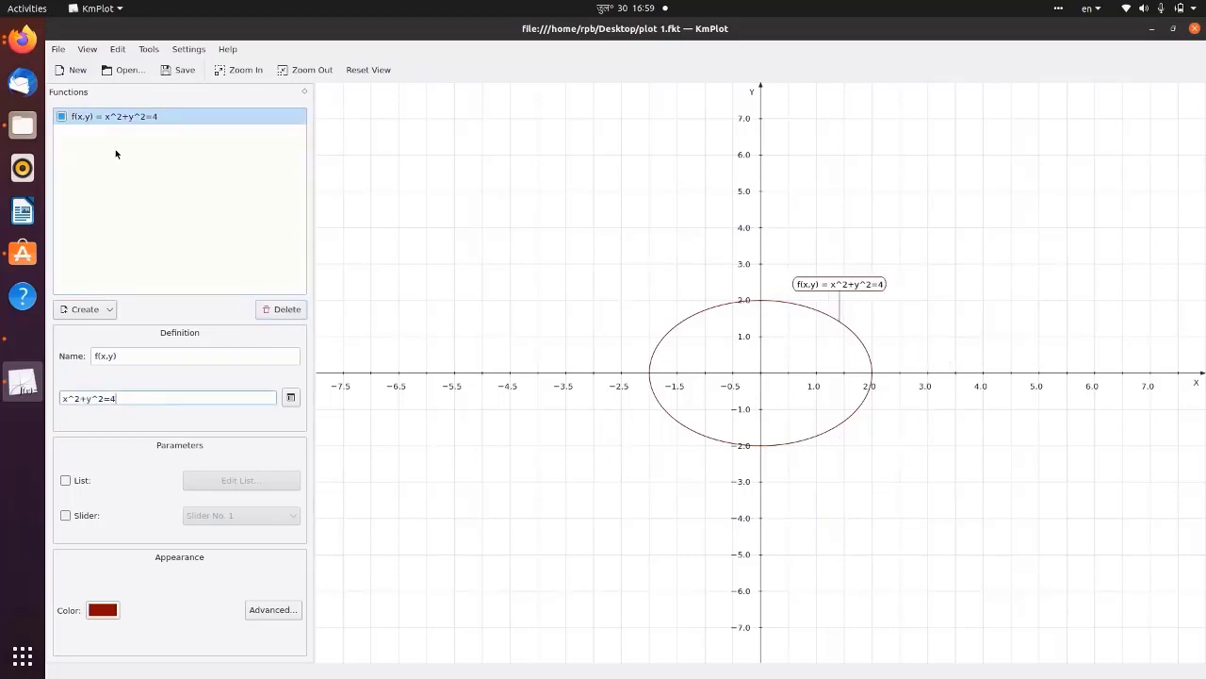
{"action": "left_click", "coordinate": [292, 310]}
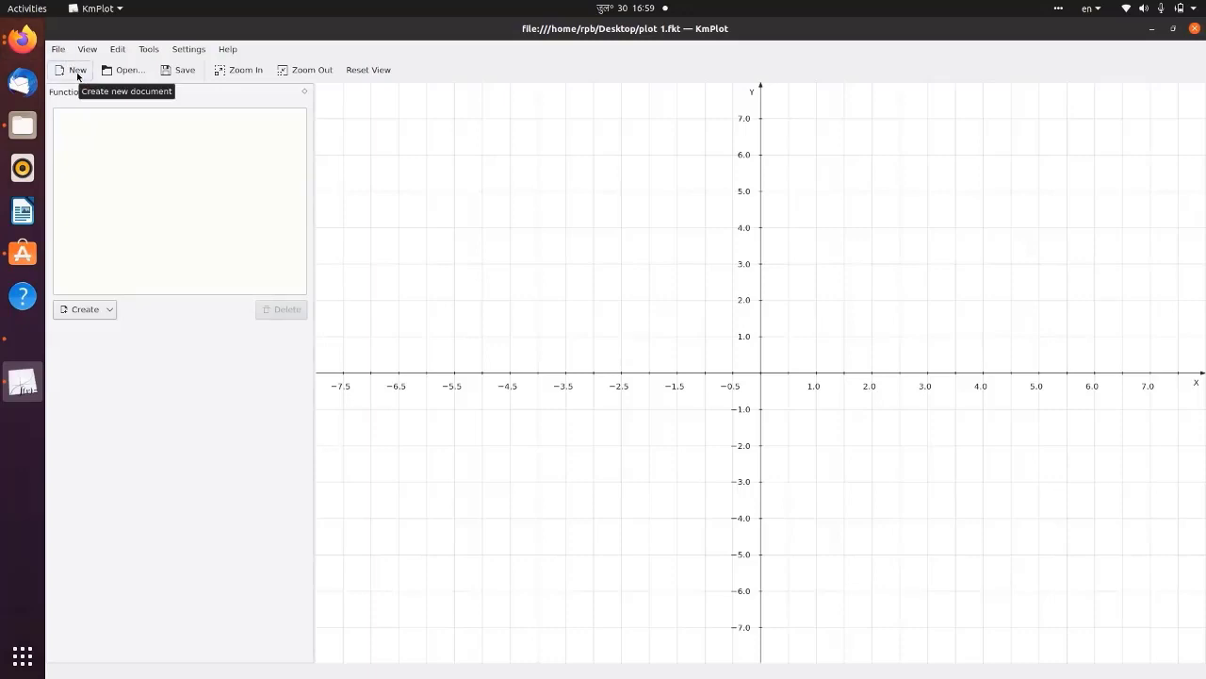
Create a polar plot with the equation r=3 and show its plot name on the graph.
{"action": "left_click", "coordinate": [86, 309]}
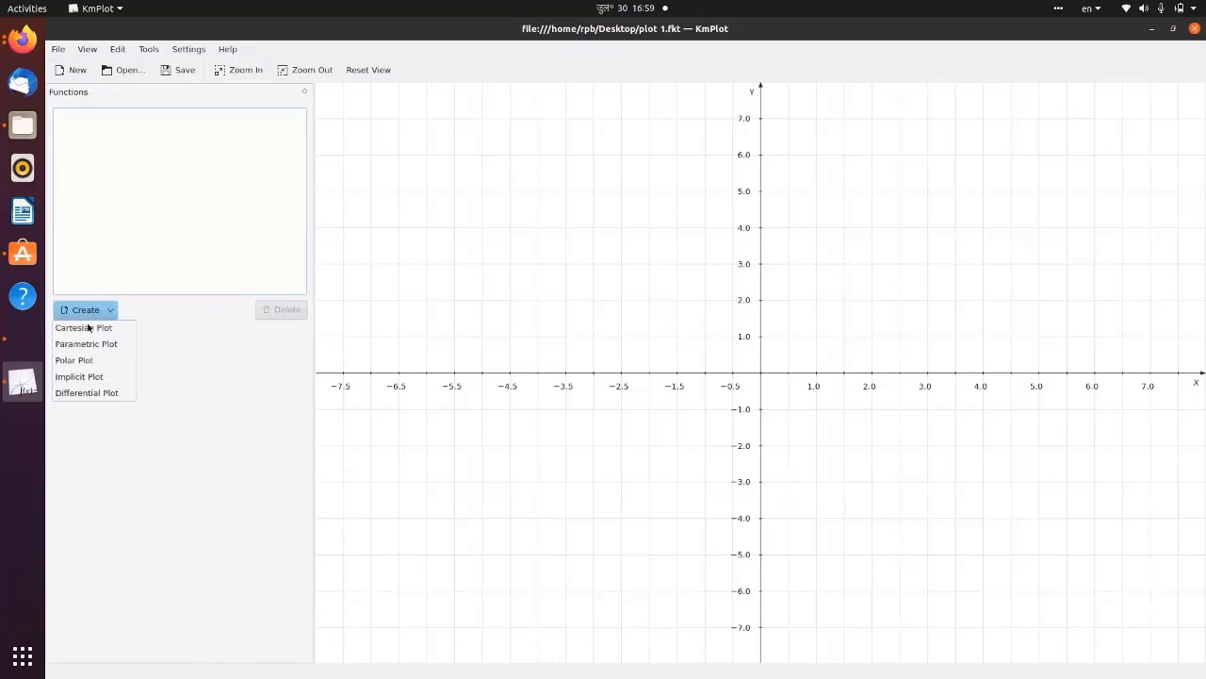
{"action": "left_click", "coordinate": [91, 365]}
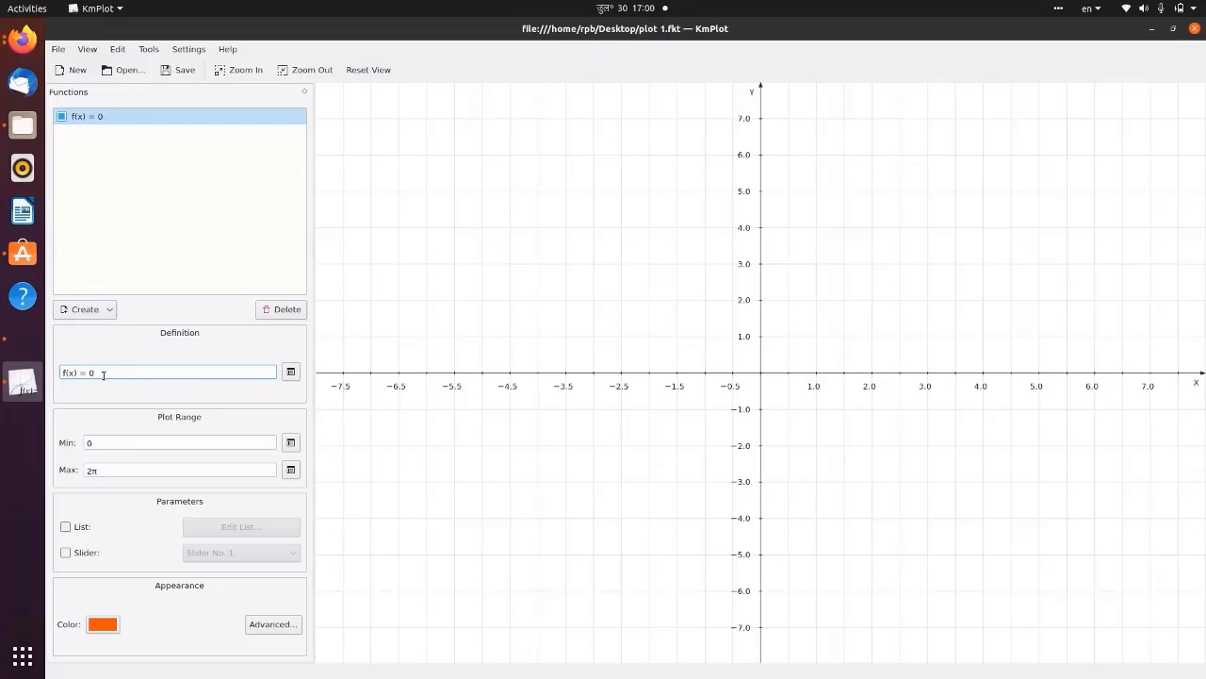
{"action": "left_click_drag", "start_coordinate": [97, 374], "coordinate": [58, 373]}
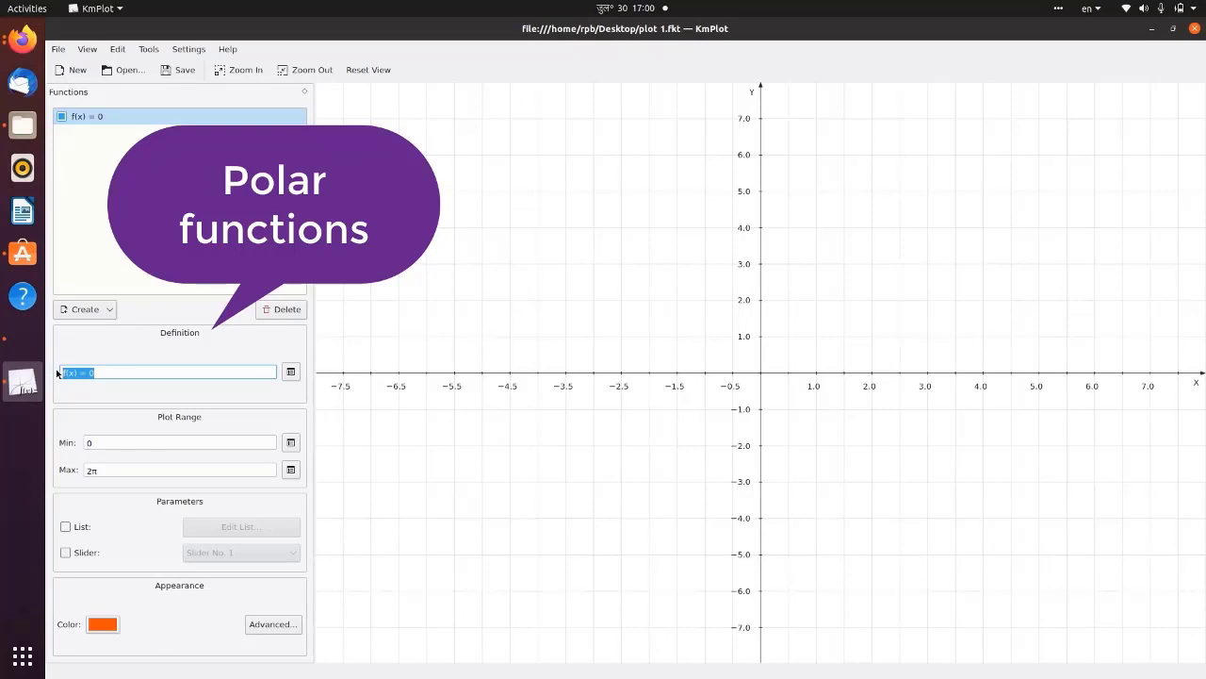
{"action": "type", "text": "r=3"}
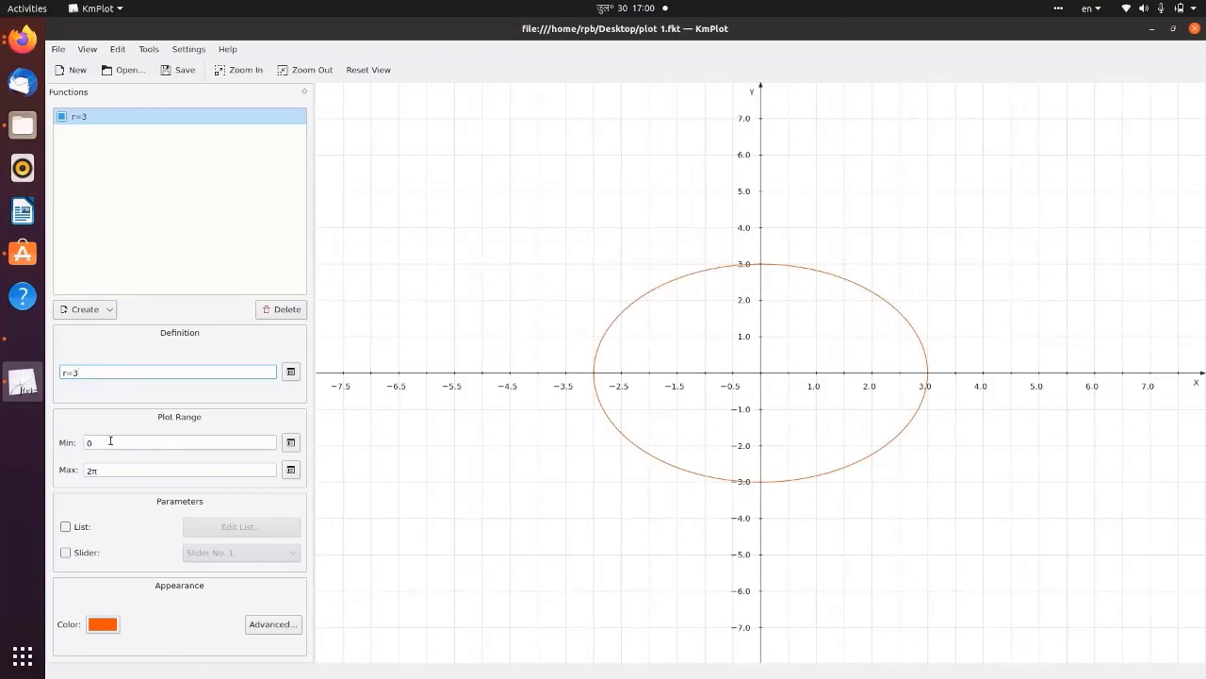
{"action": "left_click", "coordinate": [272, 624]}
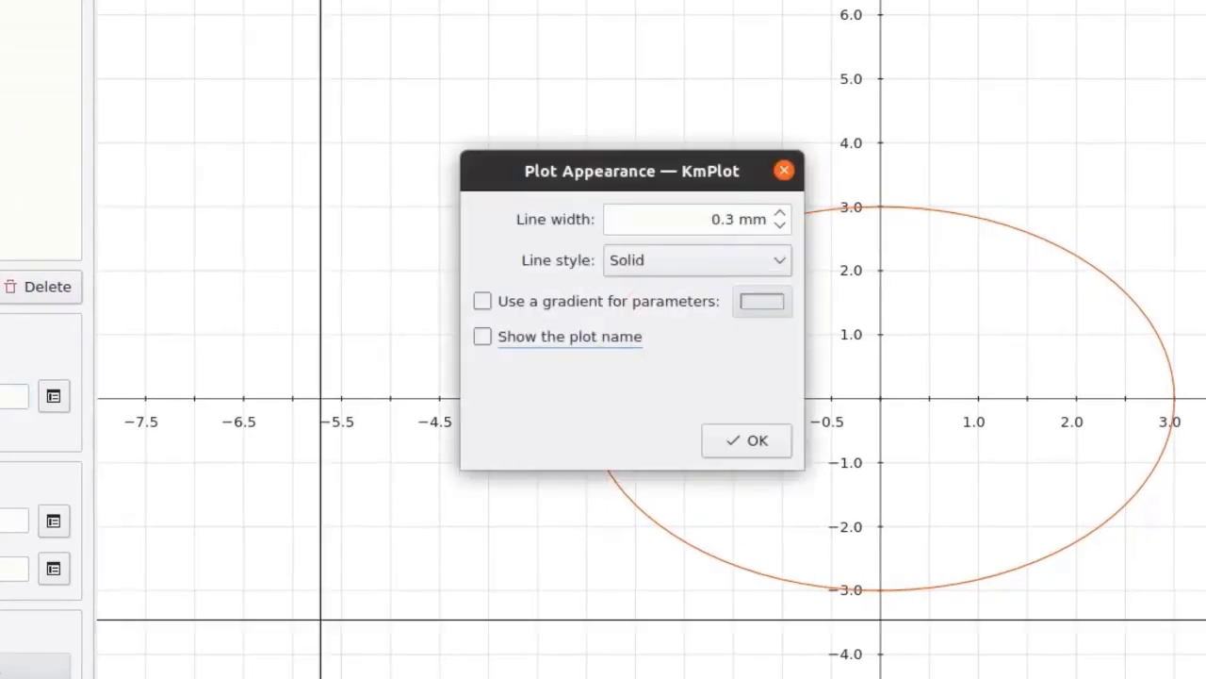
{"action": "left_click", "coordinate": [558, 340]}
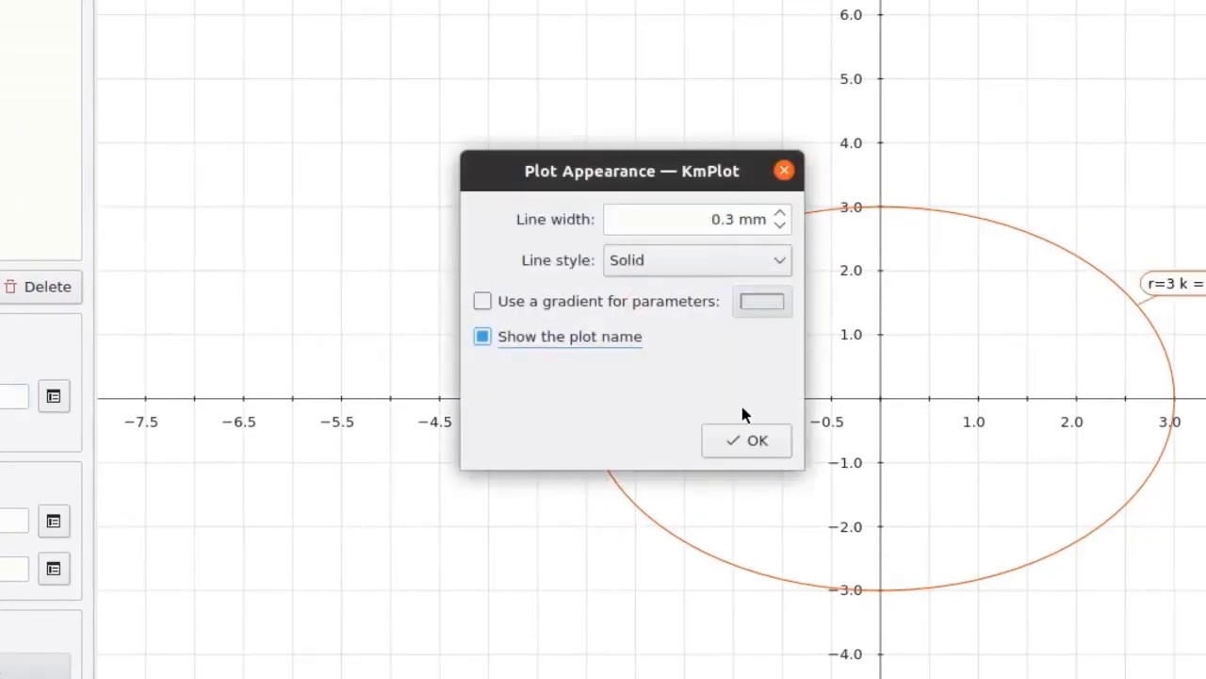
{"action": "left_click", "coordinate": [746, 440]}
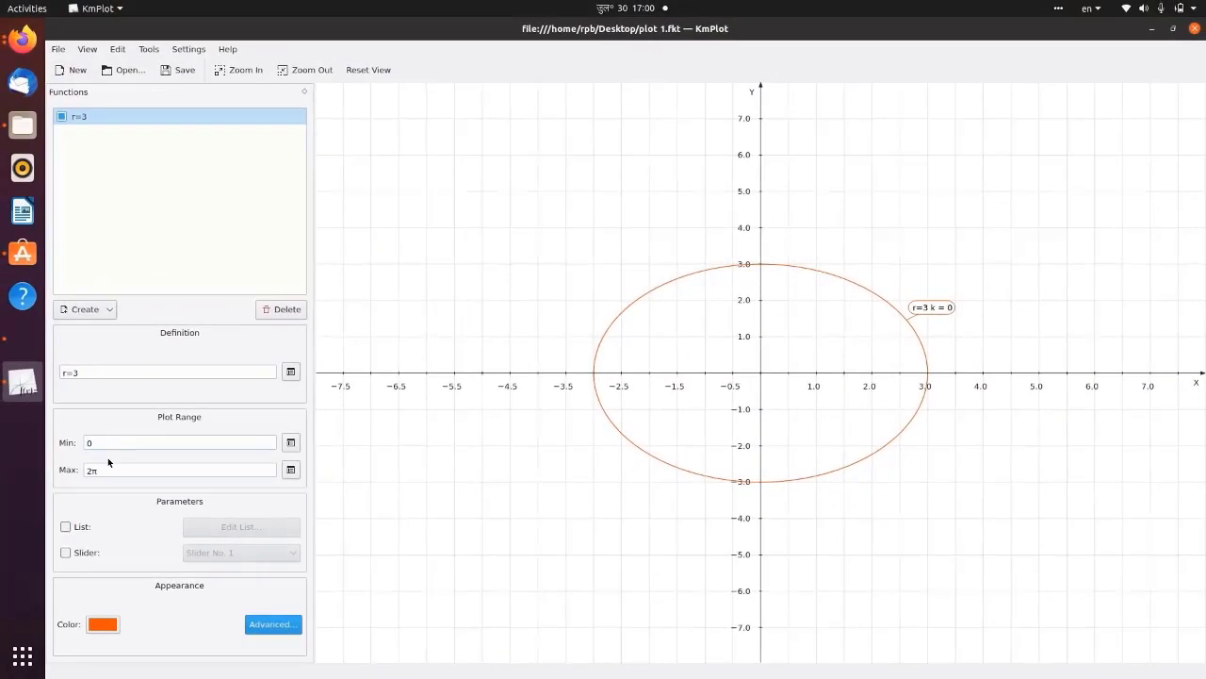
Reduce the maximum of the polar plot's range to π and then to π/2.
{"action": "left_click_drag", "start_coordinate": [117, 470], "coordinate": [81, 471]}
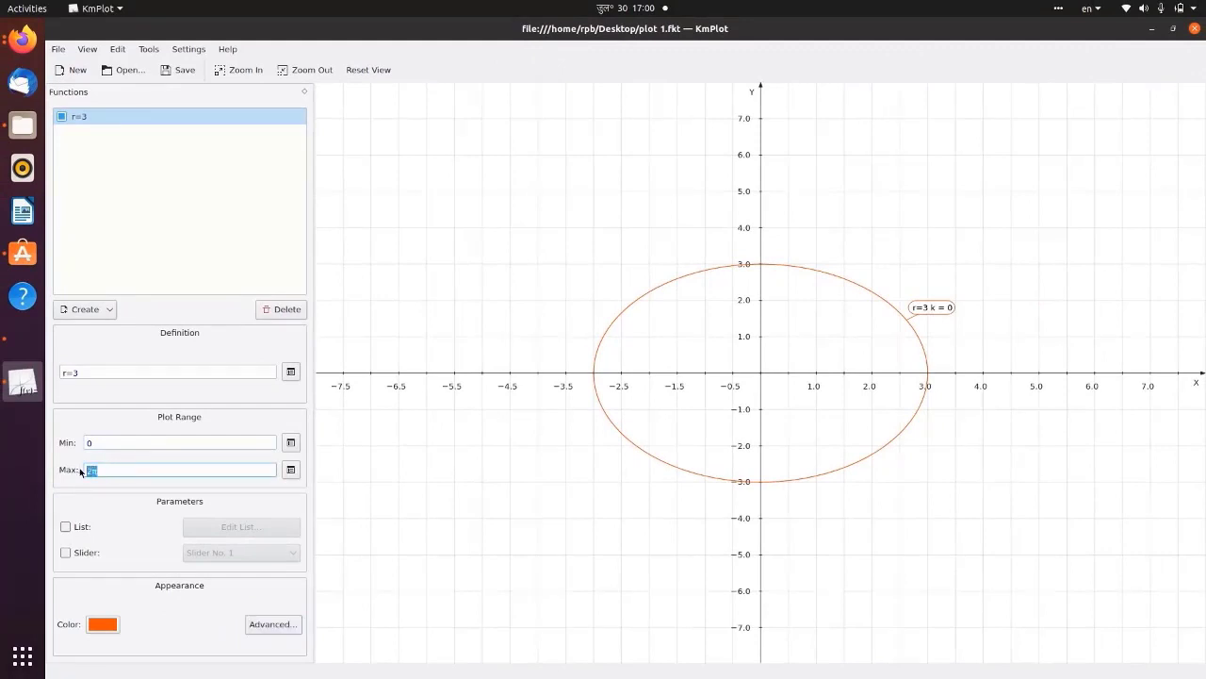
{"action": "left_click", "coordinate": [290, 470]}
{"action": "left_click", "coordinate": [605, 381]}
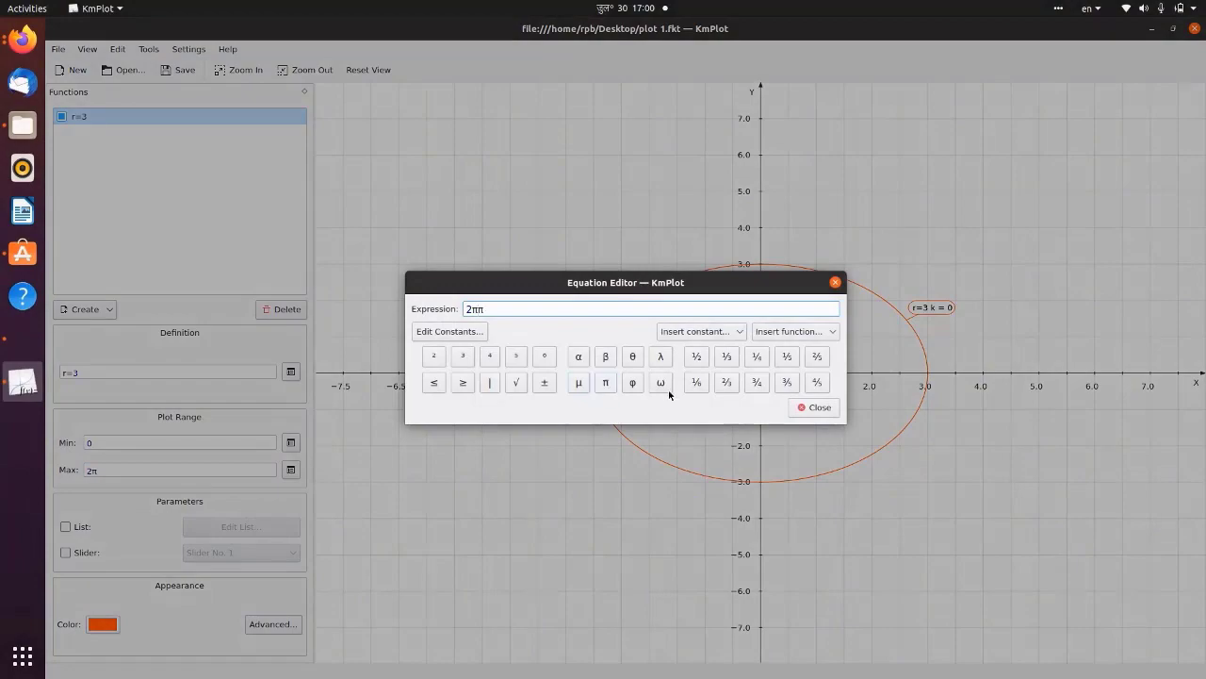
{"action": "left_click", "coordinate": [816, 407]}
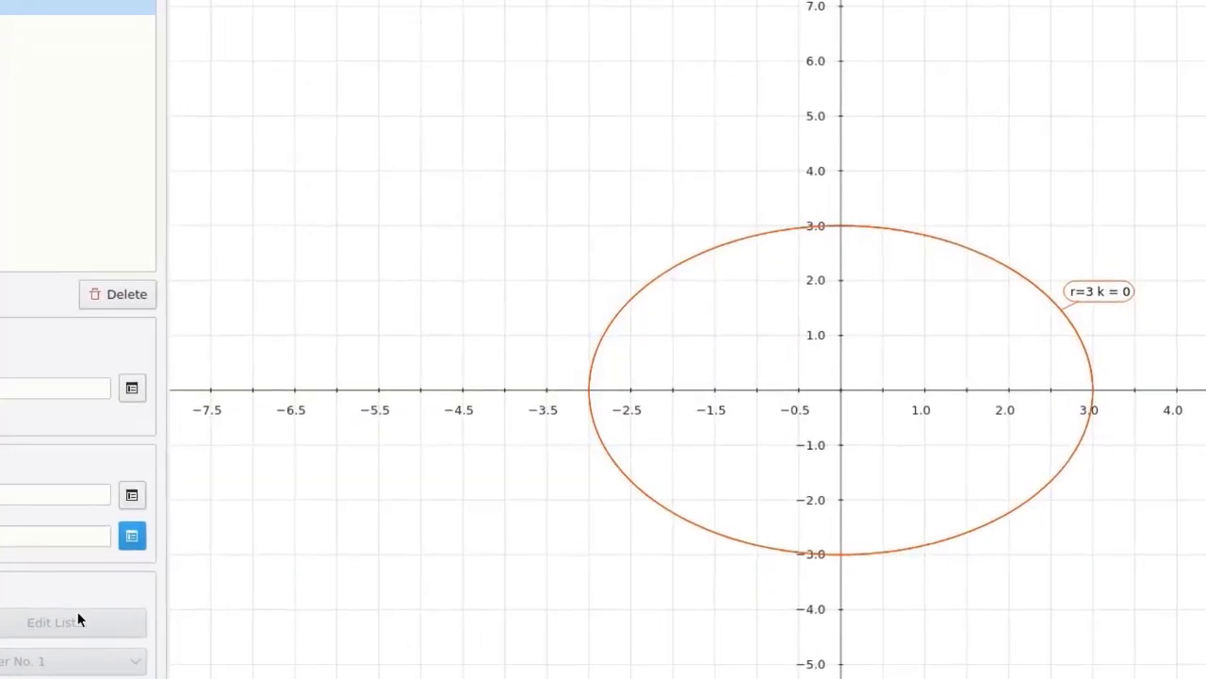
{"action": "left_click", "coordinate": [38, 536]}
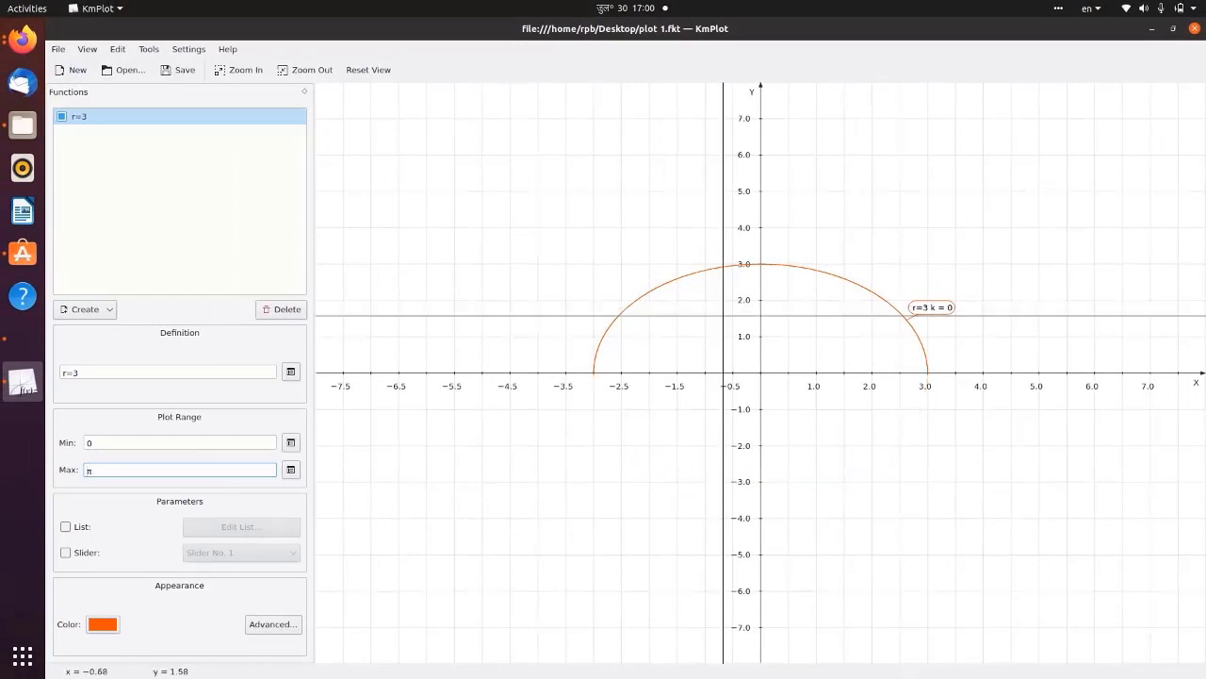
{"action": "type", "text": "/2"}
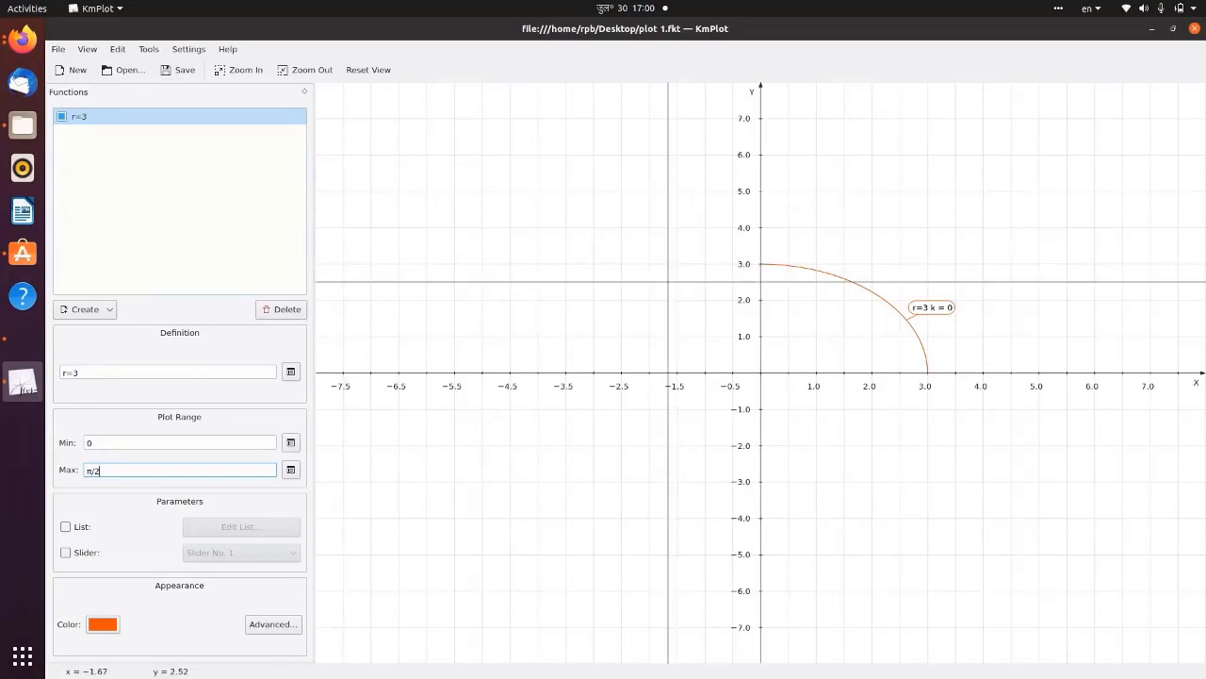
Try to replace the maximum of the plot range with ²π, using the superscript two.
{"action": "key", "text": "BackSpace"}
{"action": "key", "text": "BackSpace"}
{"action": "key", "text": "BackSpace"}
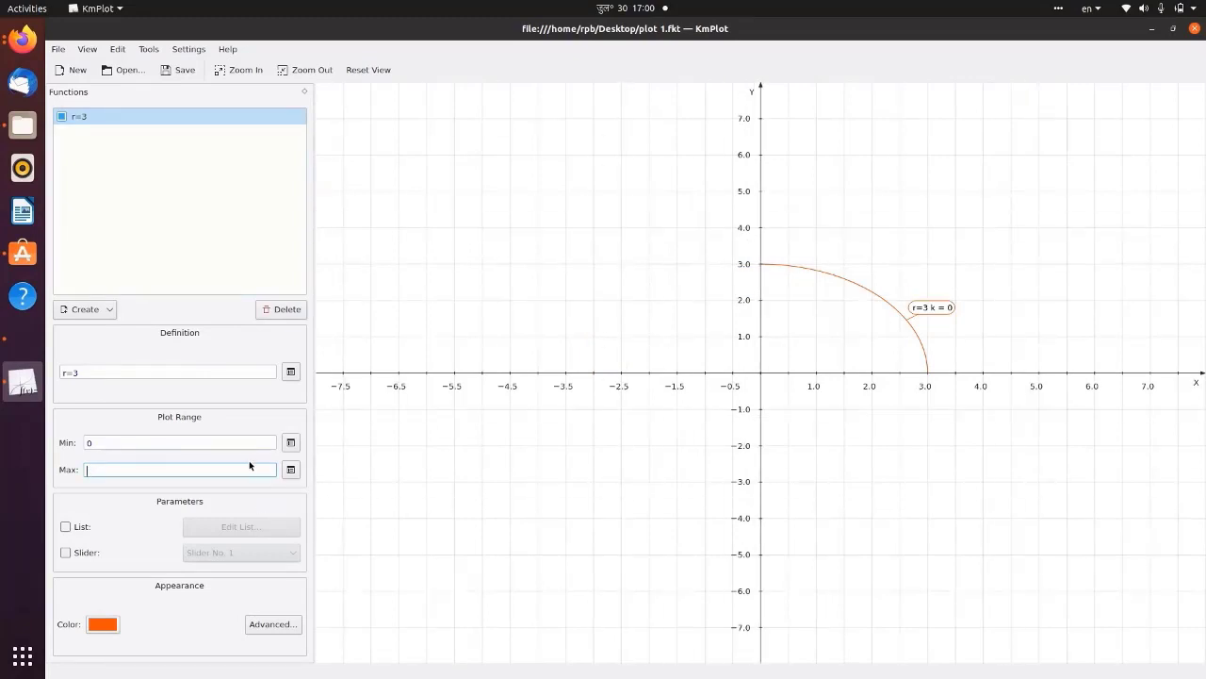
{"action": "left_click", "coordinate": [291, 468]}
{"action": "left_click", "coordinate": [434, 356]}
{"action": "left_click", "coordinate": [606, 382]}
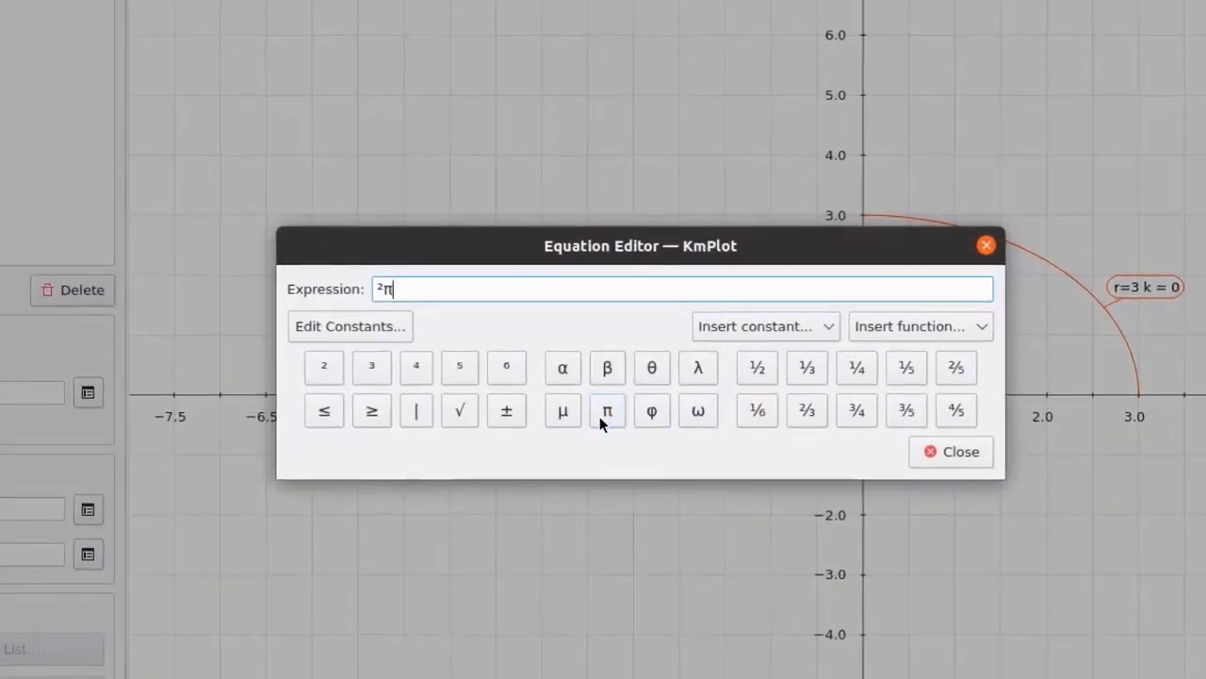
{"action": "left_click_drag", "start_coordinate": [420, 286], "coordinate": [313, 295]}
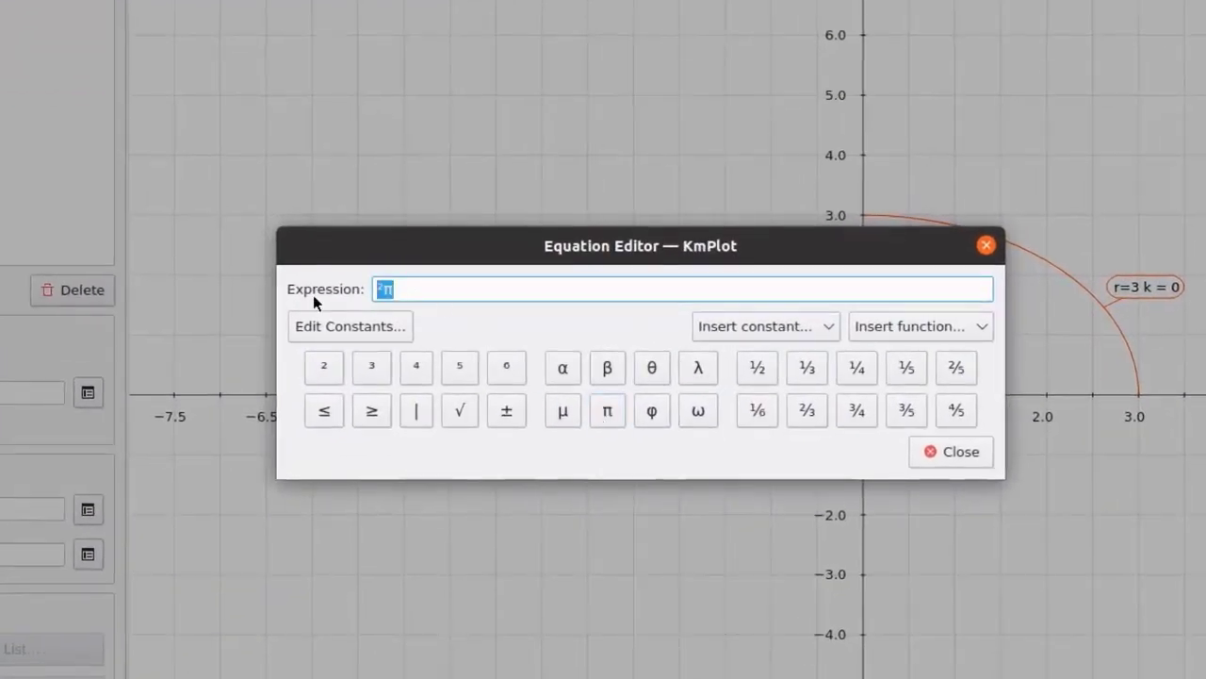
{"action": "key", "text": "Return"}
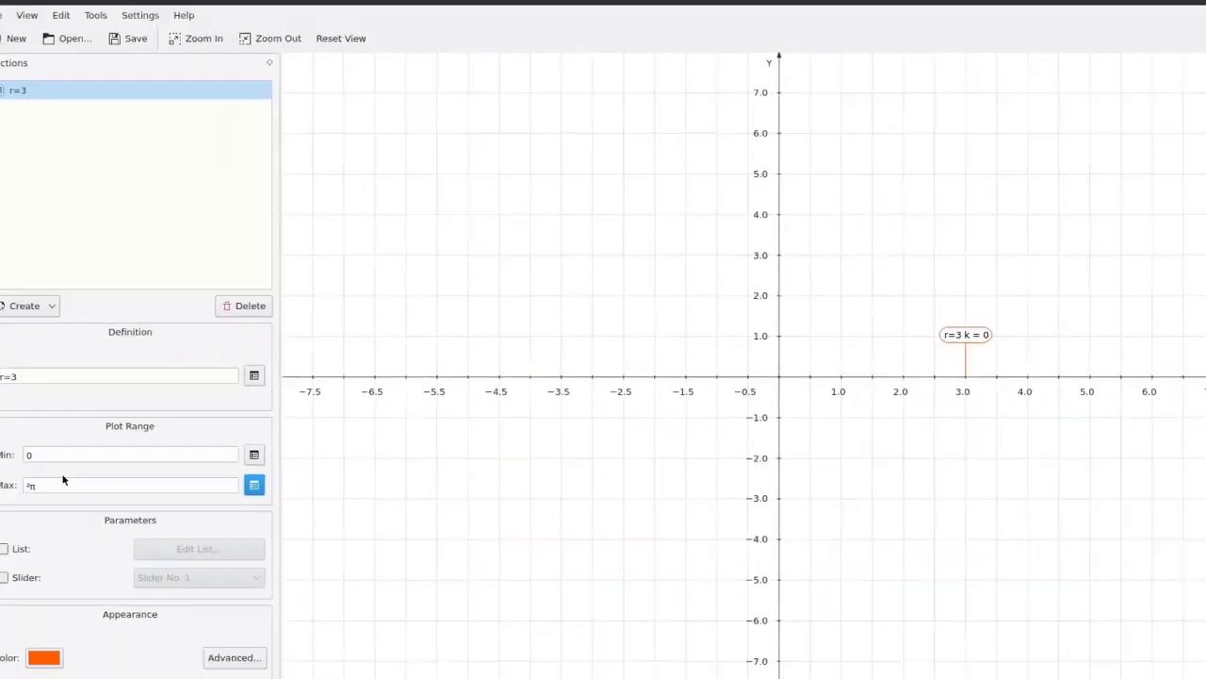
Set the plot range's maximum to 2π and change the polar equation to r=5.
{"action": "key", "text": "BackSpace"}
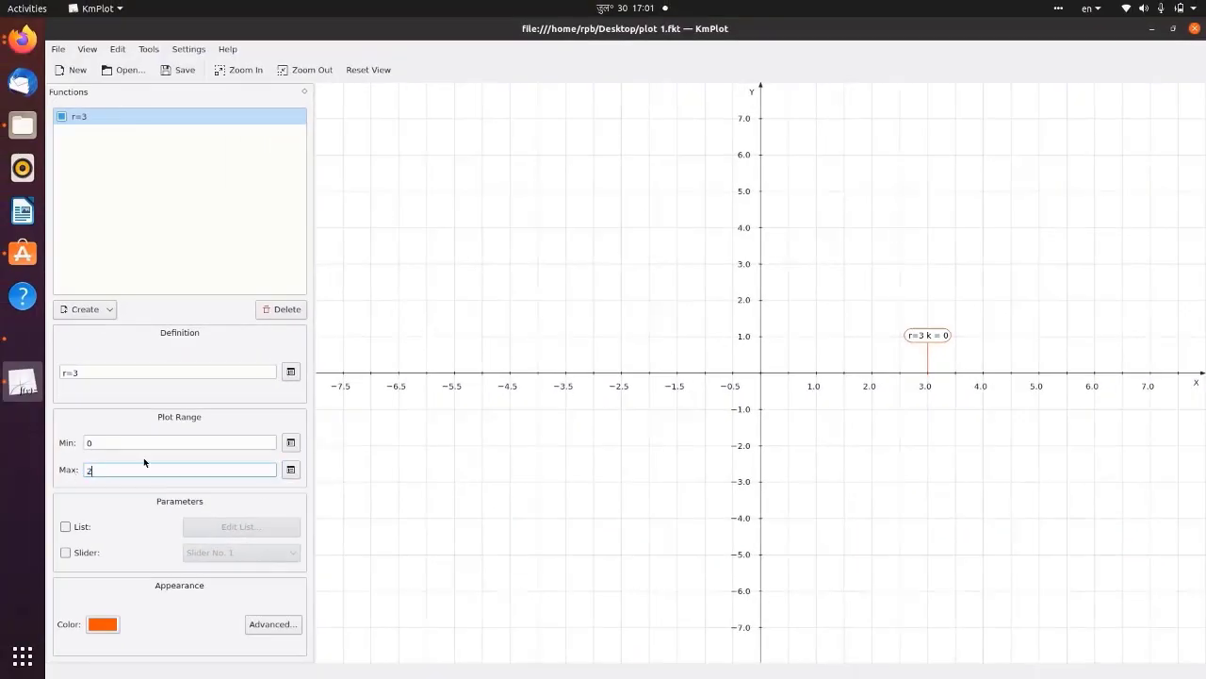
{"action": "left_click", "coordinate": [290, 469]}
{"action": "left_click", "coordinate": [606, 382]}
{"action": "left_click", "coordinate": [809, 405]}
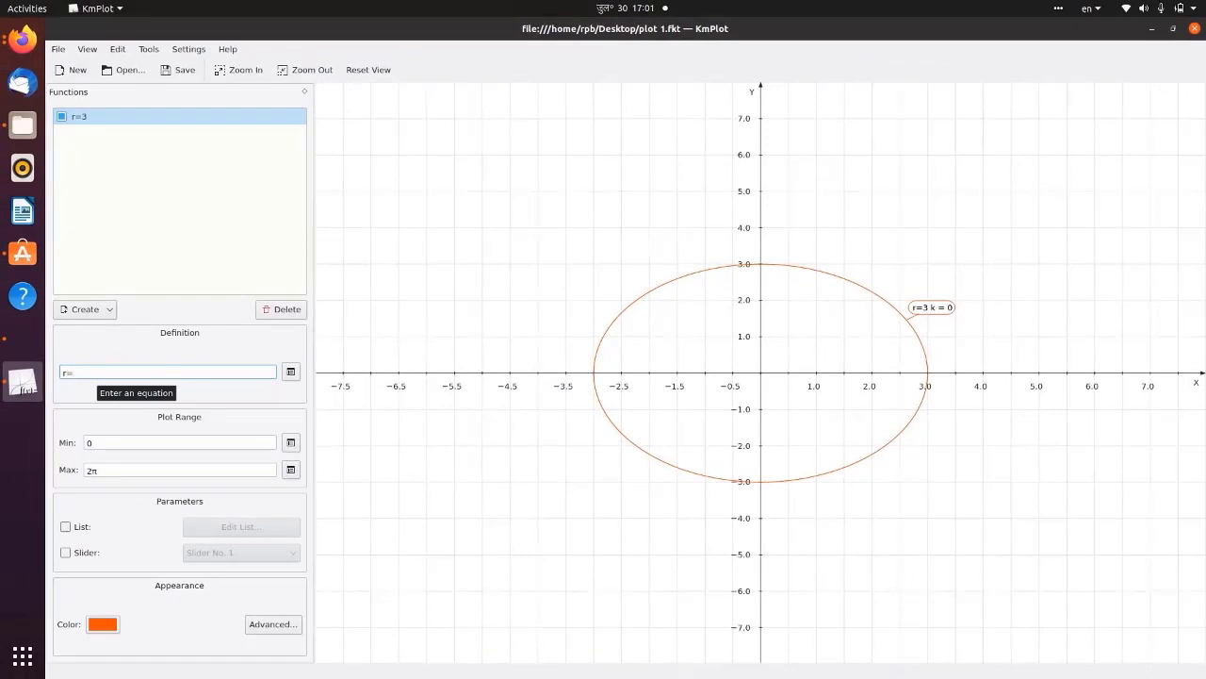
{"action": "type", "text": "5"}
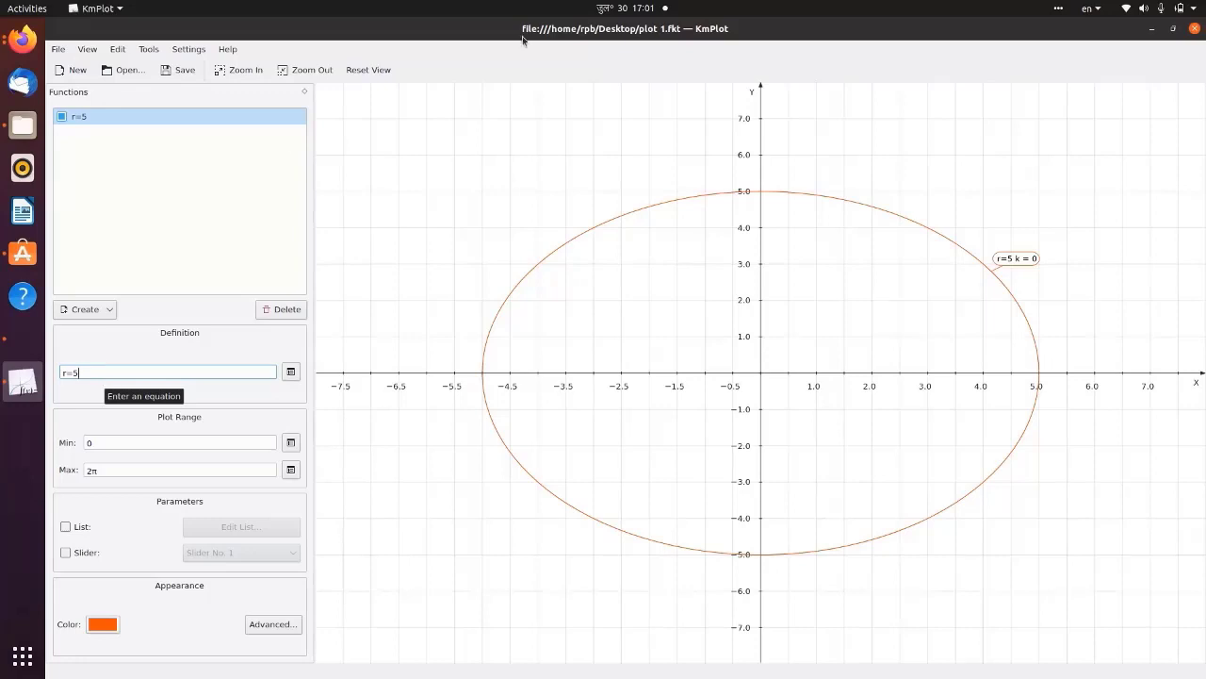
Replace the circle's polar equation with the spiral r(a)=a and then change it to r(a)=2a.
{"action": "left_click_drag", "start_coordinate": [80, 374], "coordinate": [62, 373]}
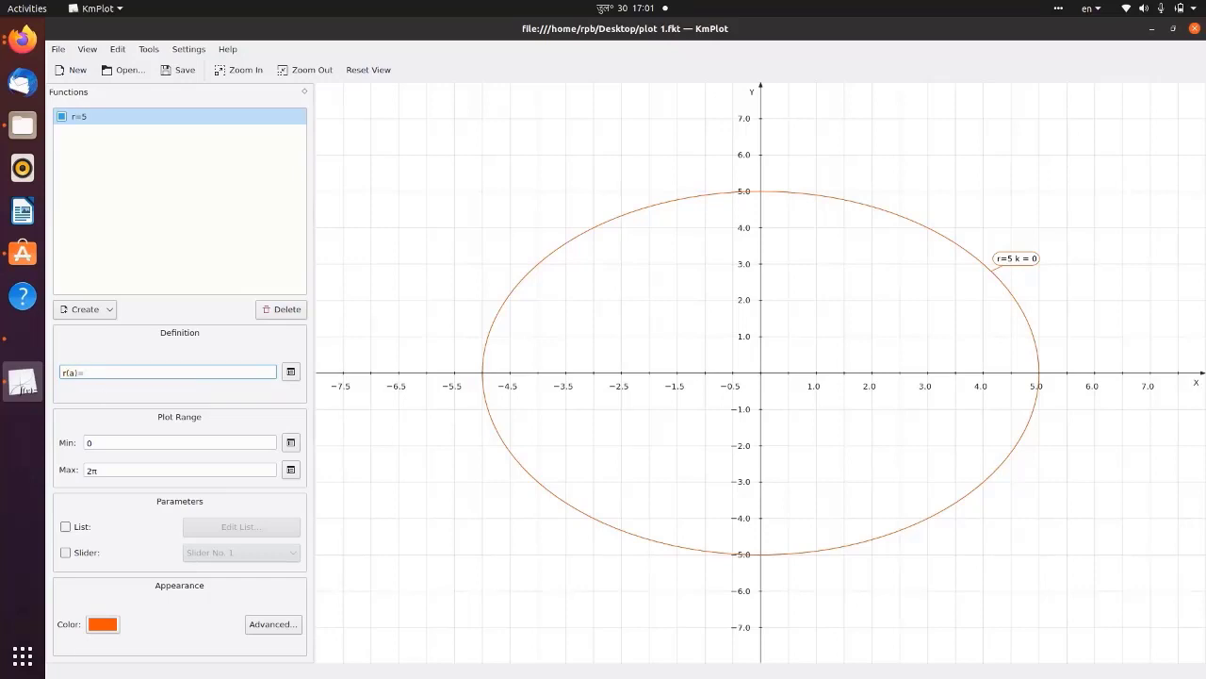
{"action": "type", "text": "a"}
{"action": "key", "text": "Return"}
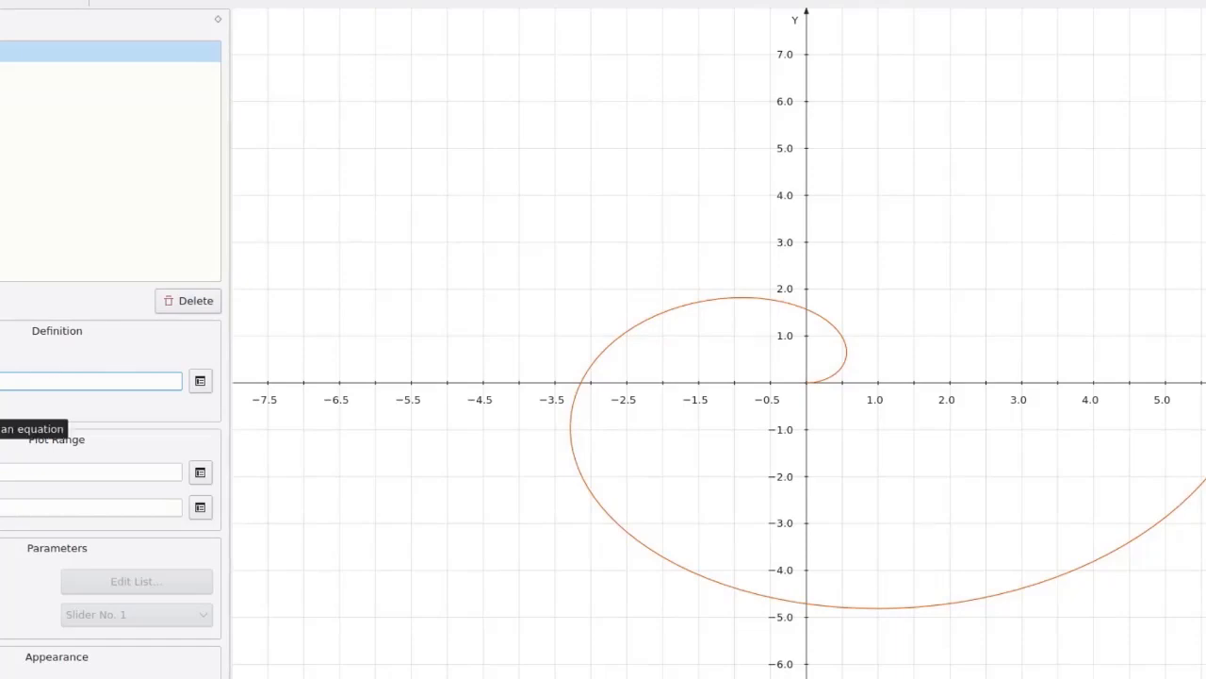
{"action": "type", "text": "2"}
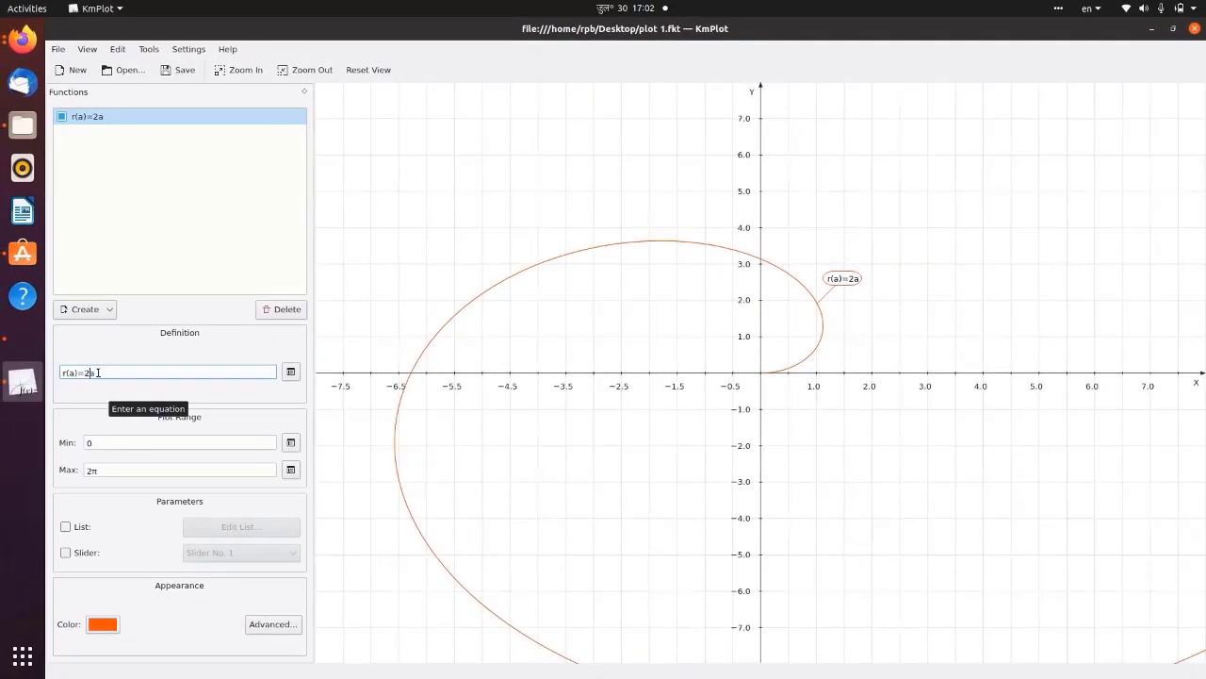
Change the spiral's equation to r(a)=a/2 and then to r(a)=a/4.
{"action": "key", "text": "BackSpace"}
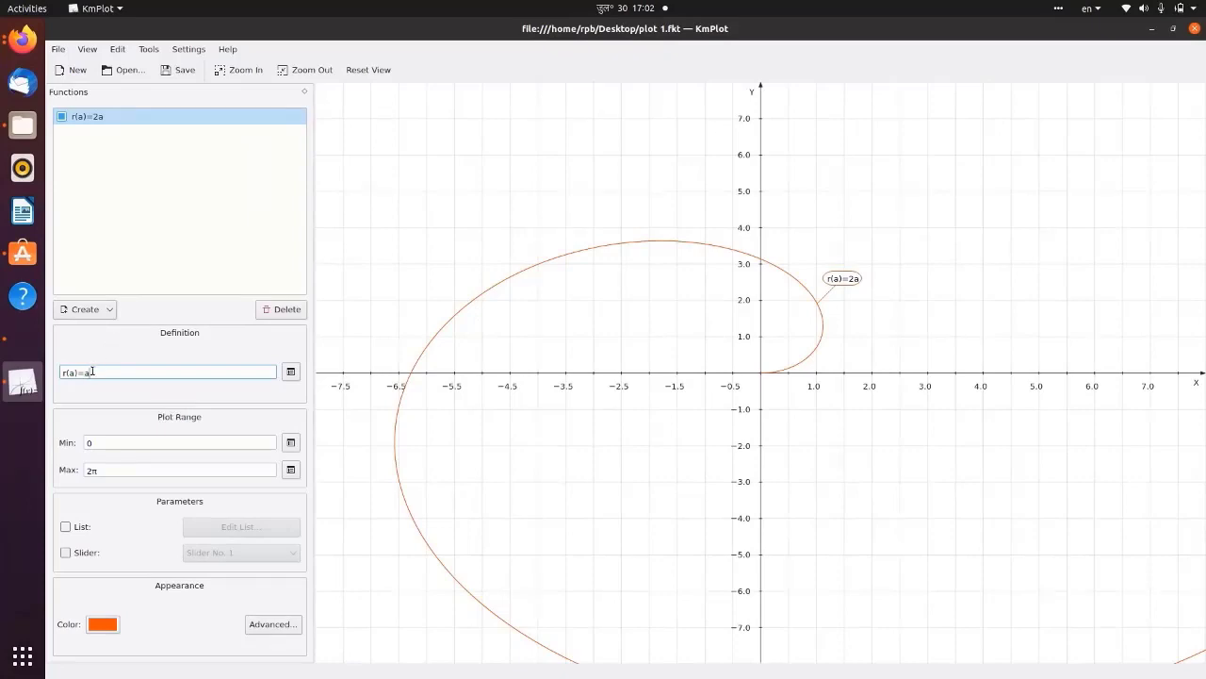
{"action": "left_click", "coordinate": [92, 372]}
{"action": "type", "text": "/2"}
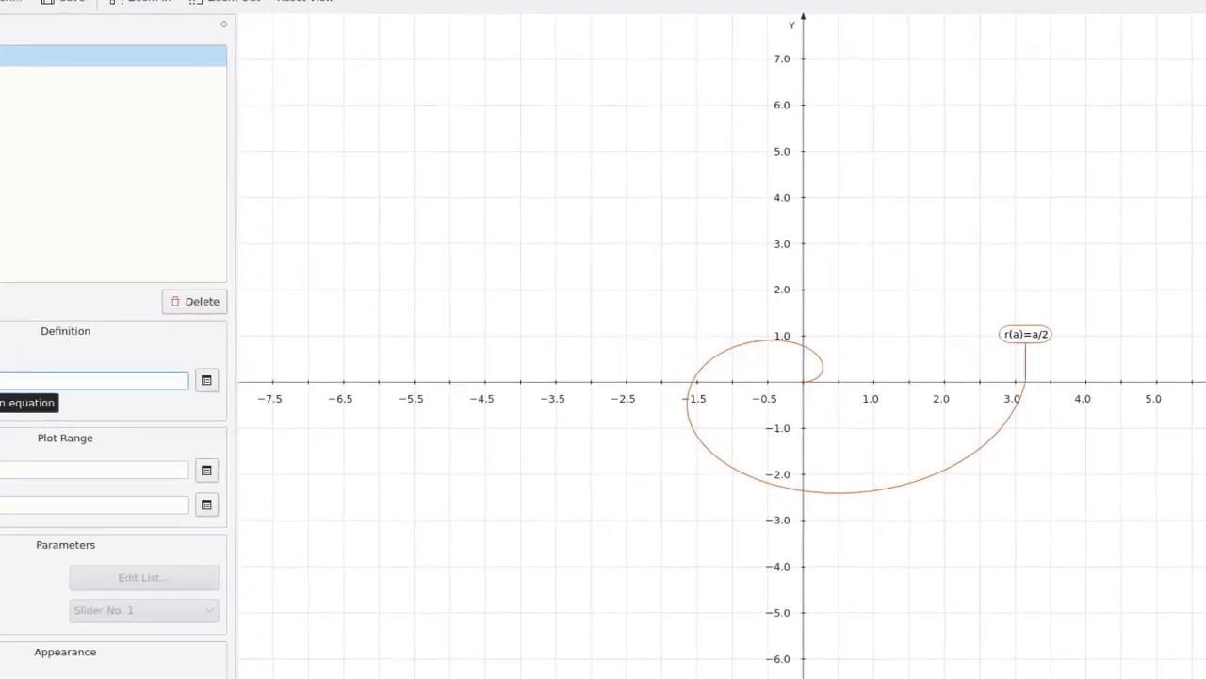
{"action": "key", "text": "BackSpace"}
{"action": "type", "text": "4"}
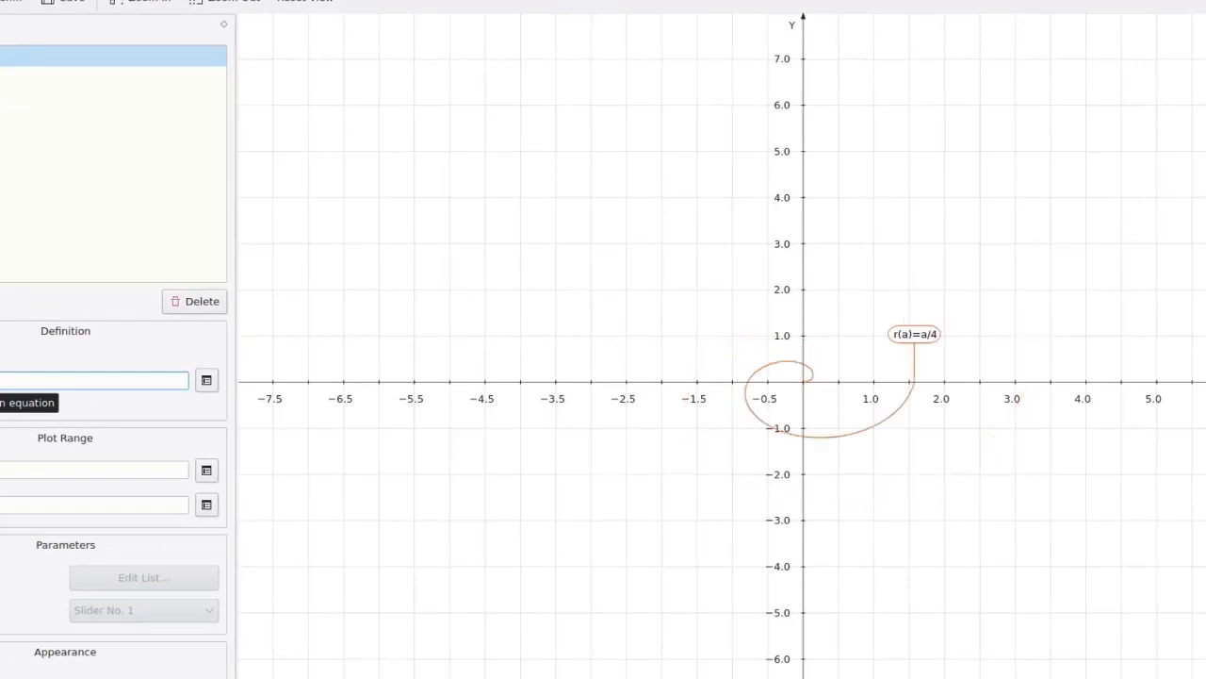
Replace the spiral's equation with the polar sine function r(a)=sin(a).
{"action": "key", "text": "BackSpace"}
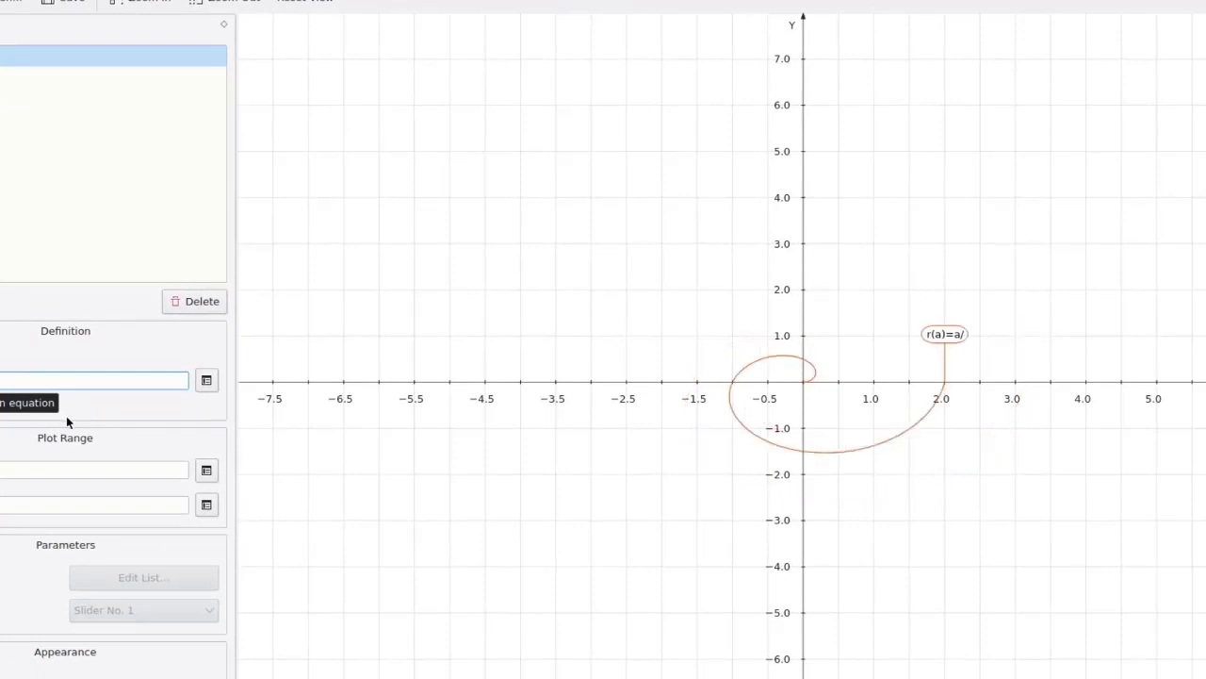
{"action": "key", "text": "BackSpace"}
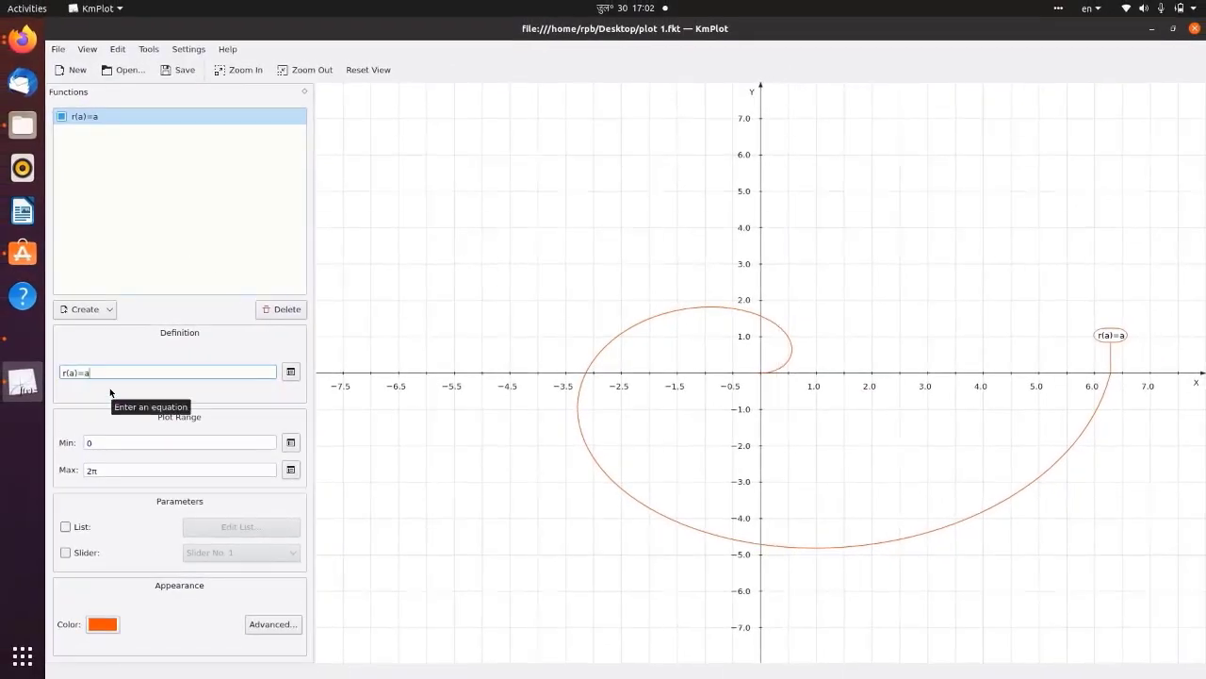
{"action": "key", "text": "Left"}
{"action": "type", "text": "sin"}
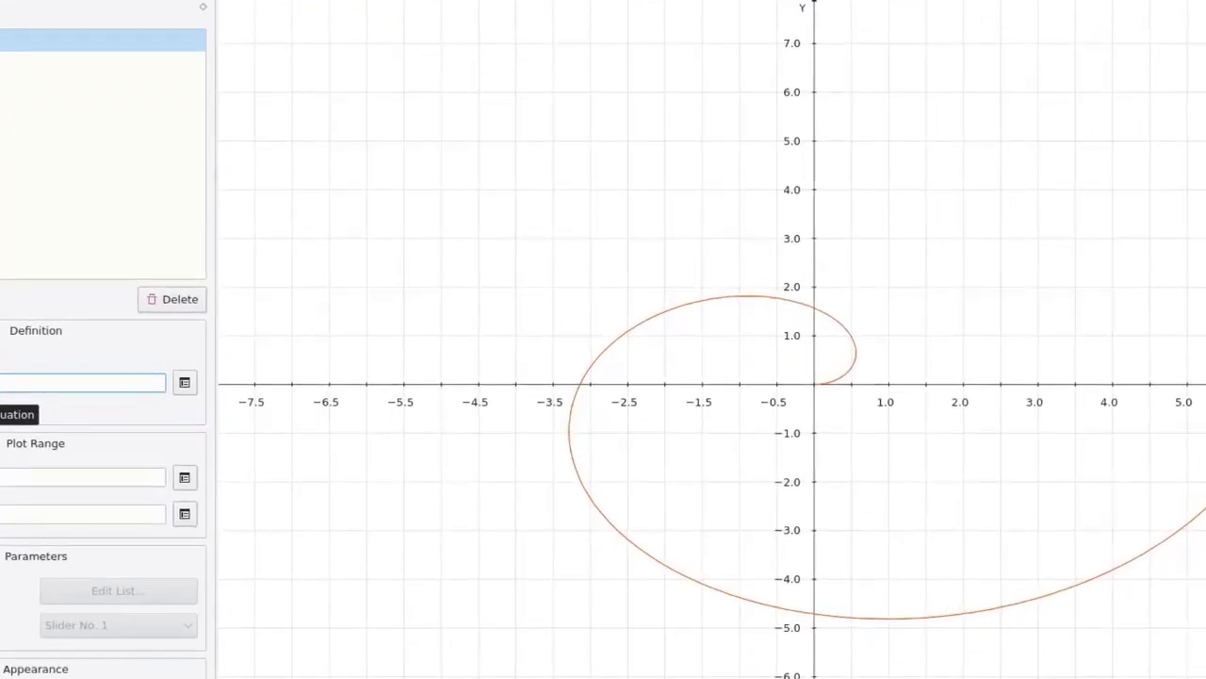
{"action": "key", "text": "Return"}
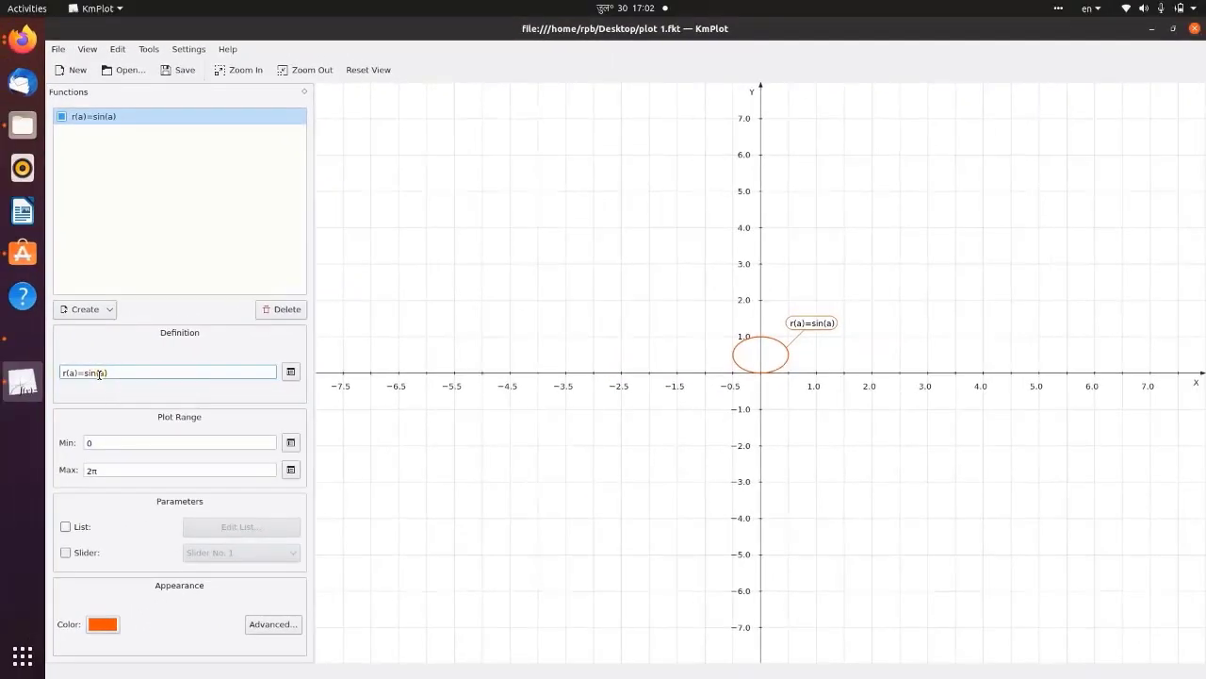
Change the sine equation to r(a)=sin(7a) and extend it to r(a)=sin(7a)+cos(7a).
{"action": "type", "text": "2"}
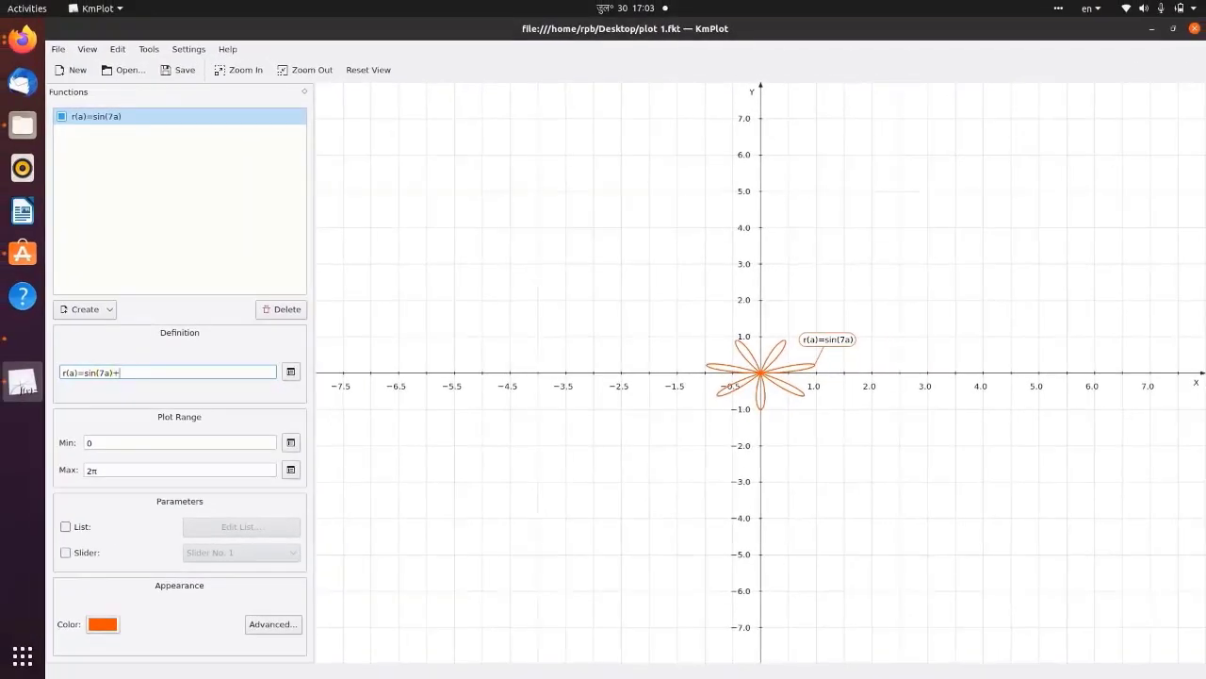
{"action": "type", "text": "os"}
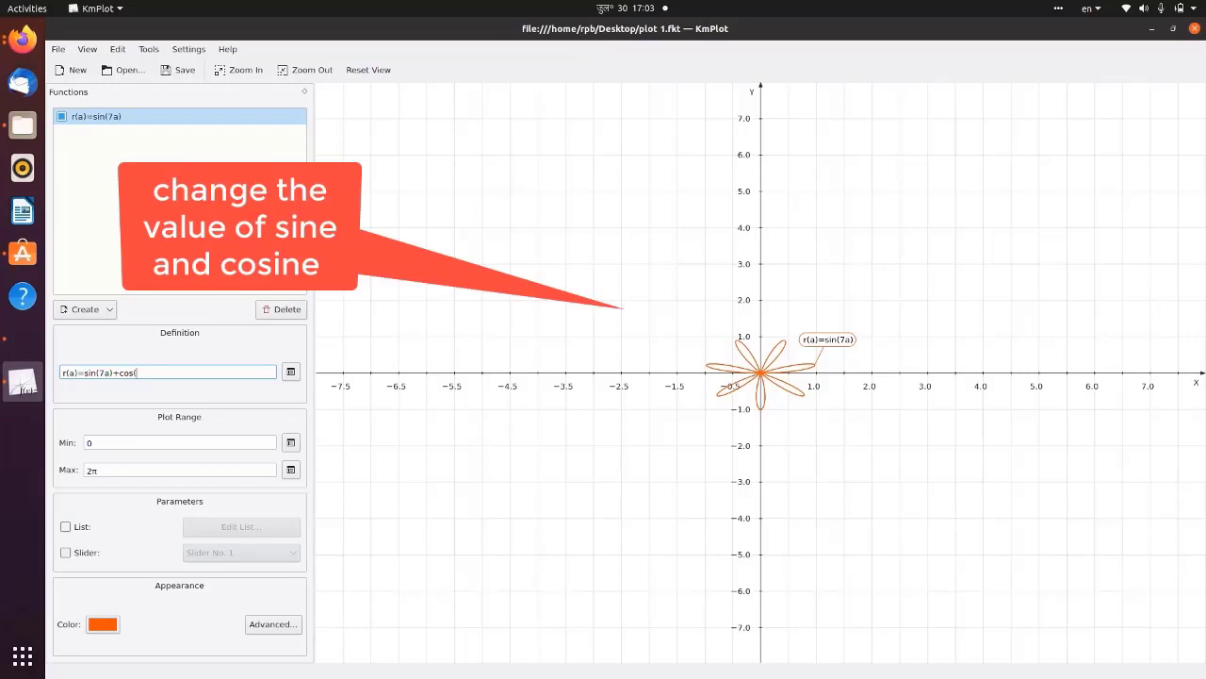
{"action": "type", "text": "(7a)"}
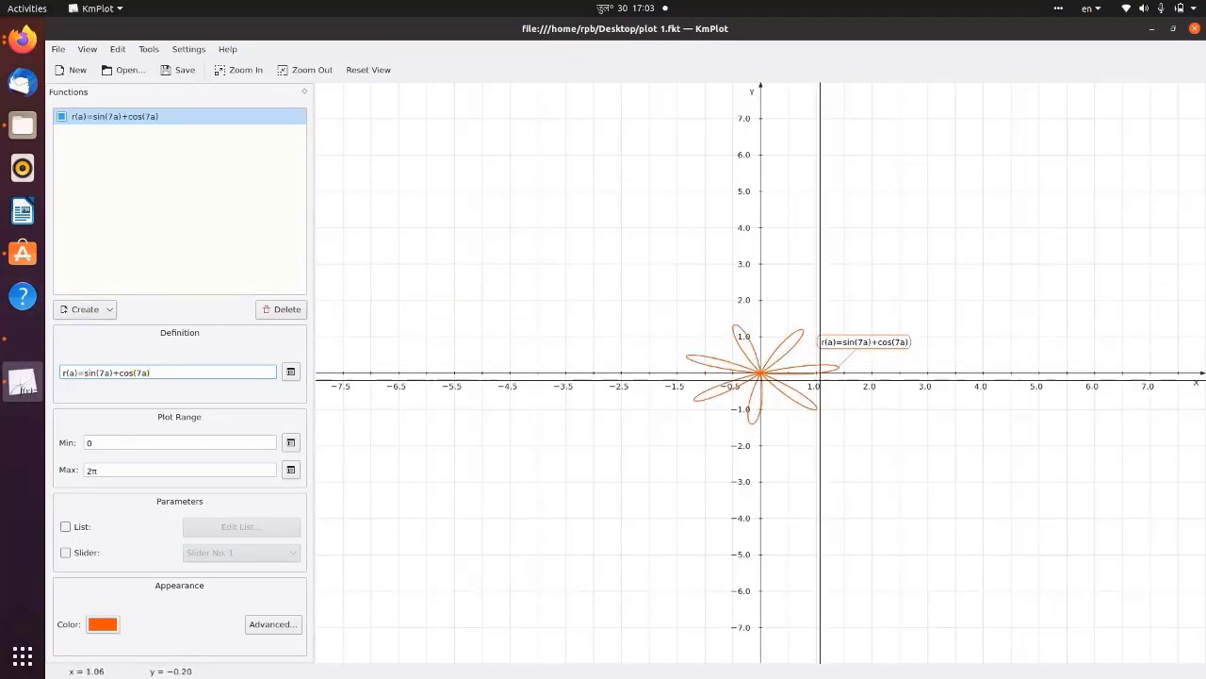
Replace the sine and cosine sum with the polar tangent equation r(a)=tan(a).
{"action": "left_click", "coordinate": [89, 374]}
{"action": "key", "text": "shift+Home"}
{"action": "left_click", "coordinate": [162, 372]}
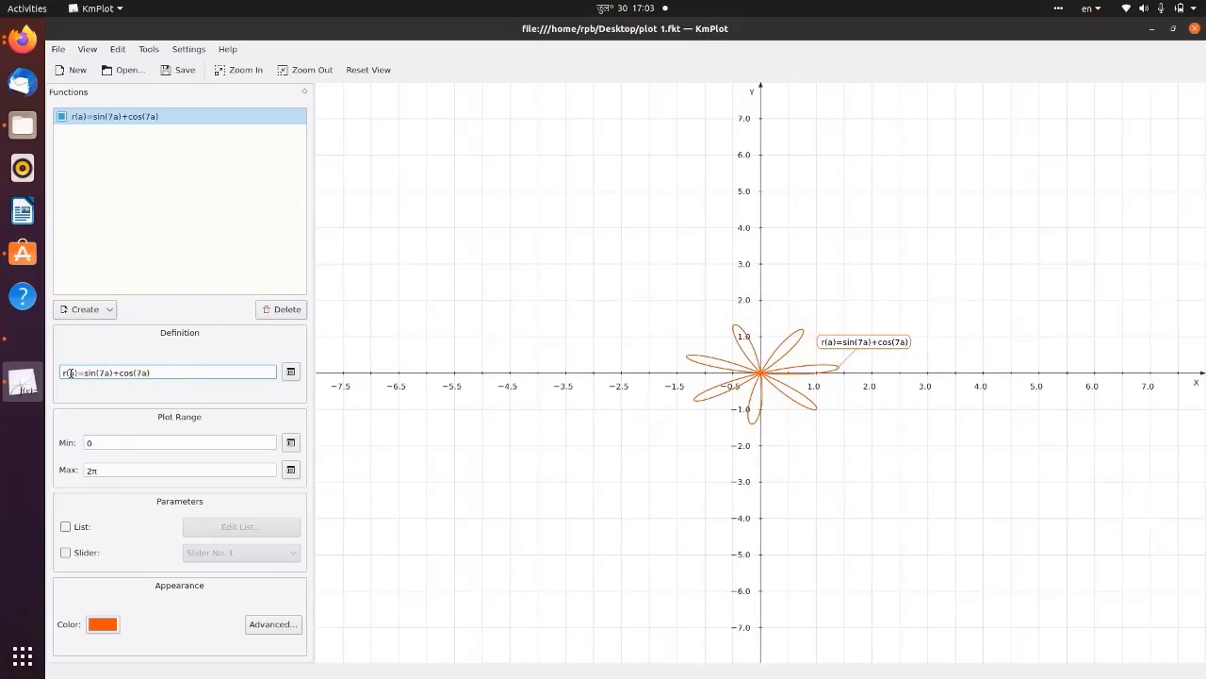
{"action": "key", "text": "BackSpace"}
{"action": "key", "text": "BackSpace"}
{"action": "key", "text": "BackSpace"}
{"action": "key", "text": "BackSpace"}
{"action": "key", "text": "BackSpace"}
{"action": "key", "text": "BackSpace"}
{"action": "key", "text": "BackSpace"}
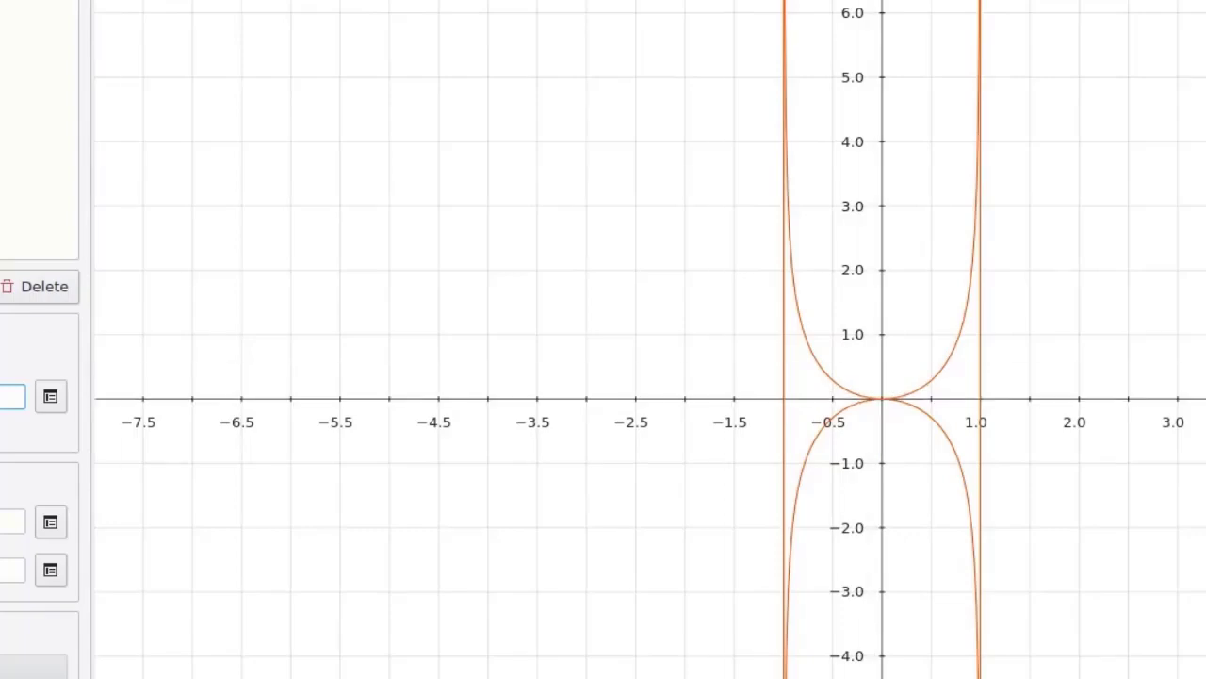
Create a second polar plot with the equation f(a) = cot(a).
{"action": "left_click", "coordinate": [85, 305]}
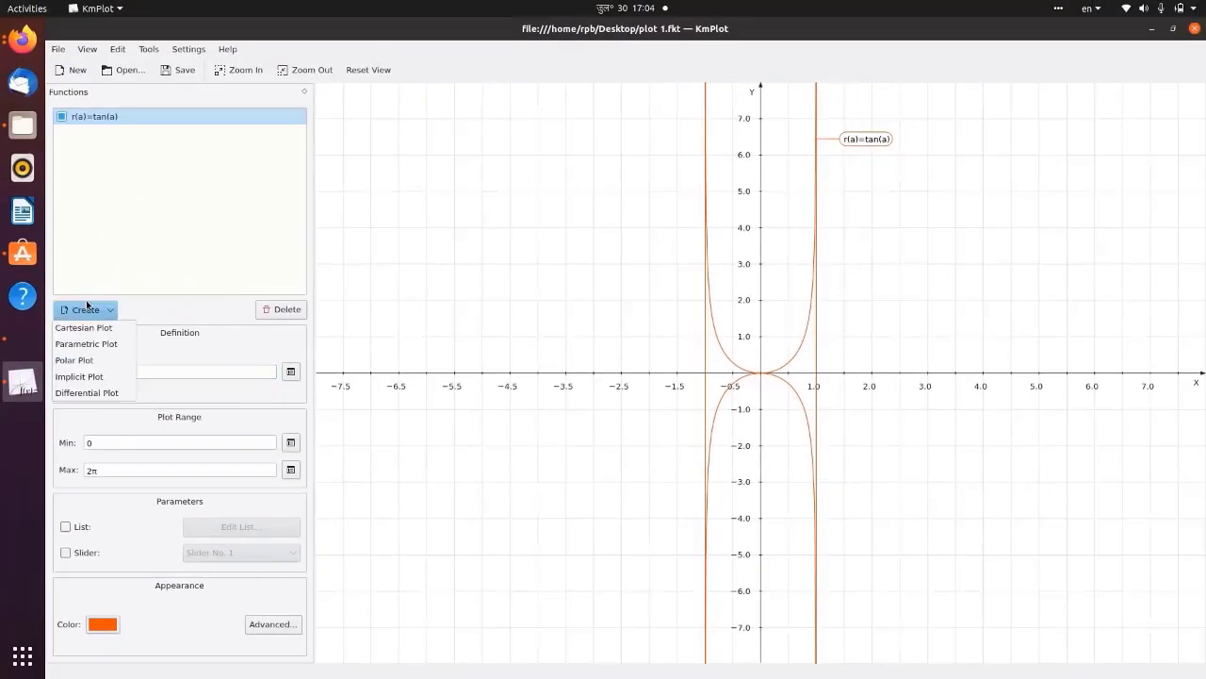
{"action": "left_click", "coordinate": [86, 374]}
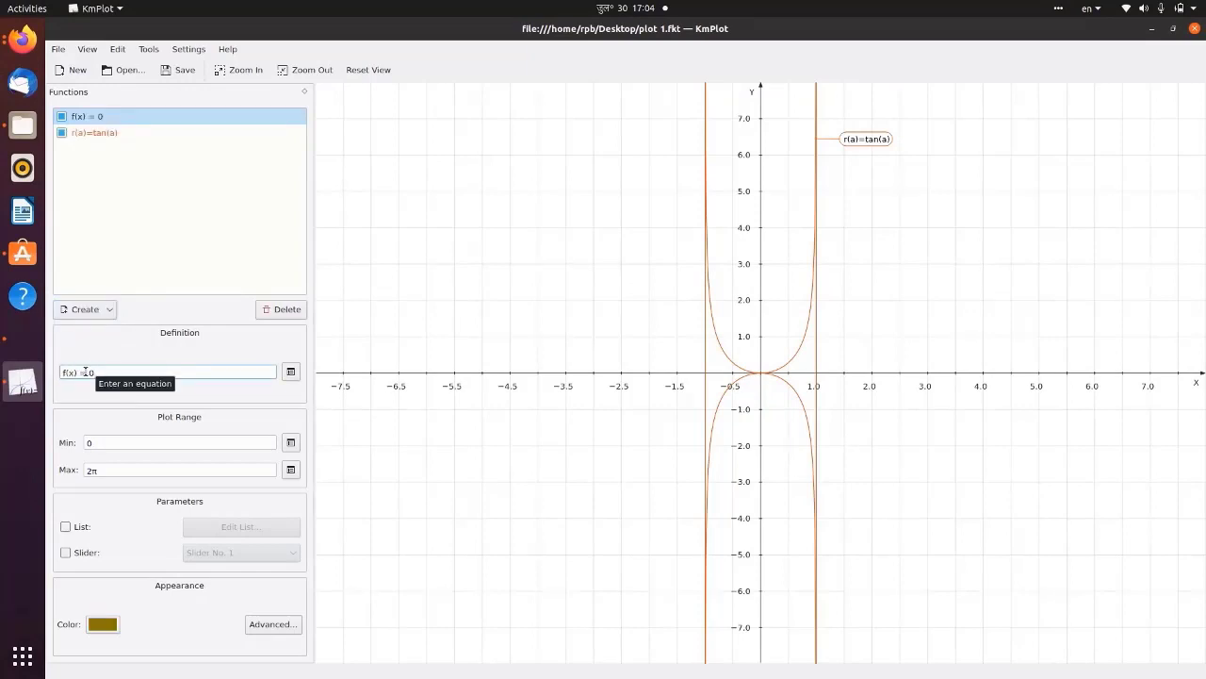
{"action": "double_click", "coordinate": [70, 372]}
{"action": "type", "text": "a"}
{"action": "double_click", "coordinate": [91, 373]}
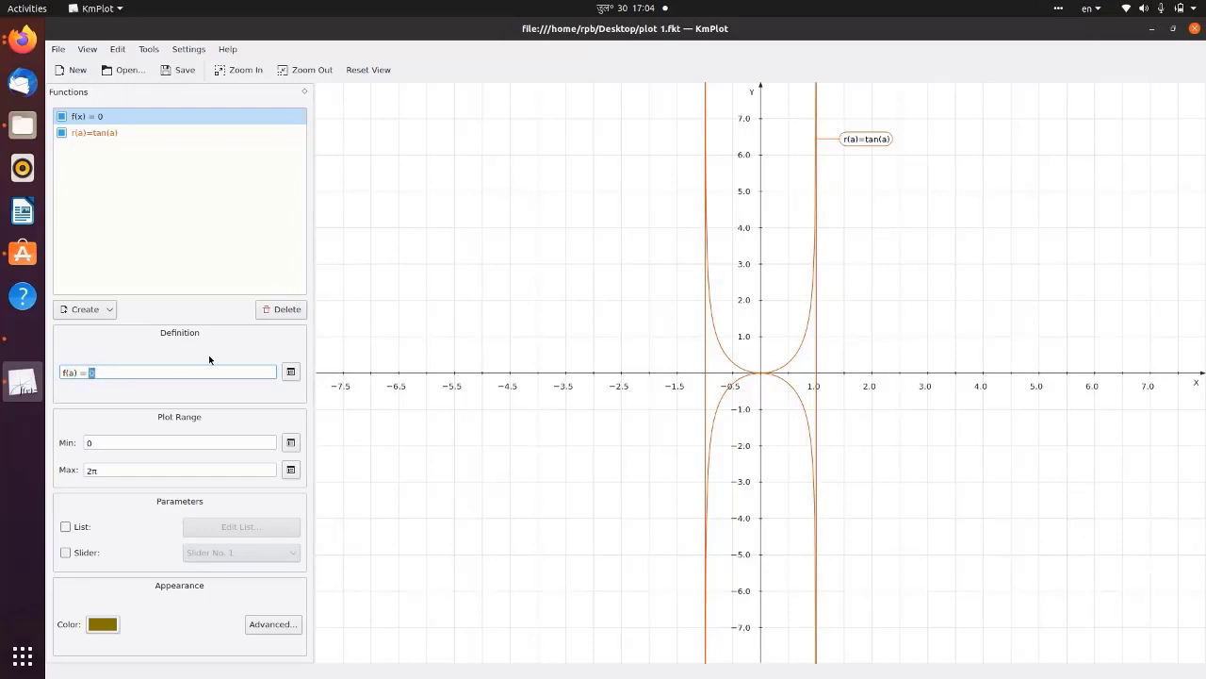
{"action": "type", "text": "cot"}
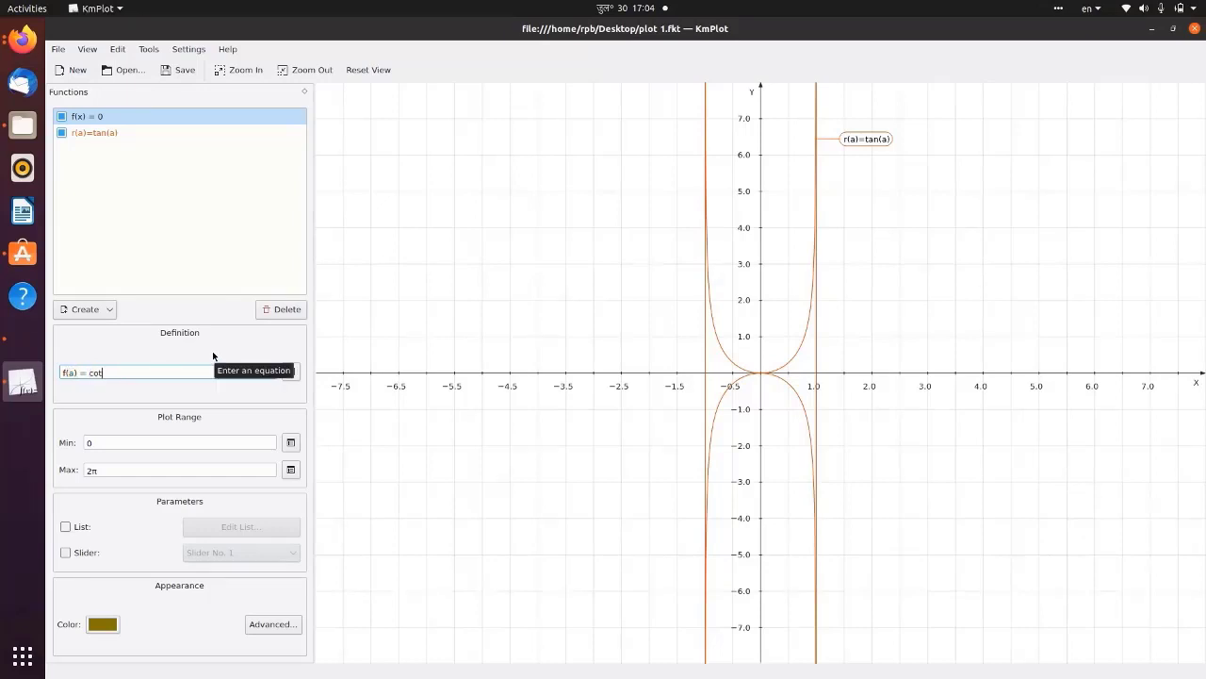
{"action": "type", "text": "(a)"}
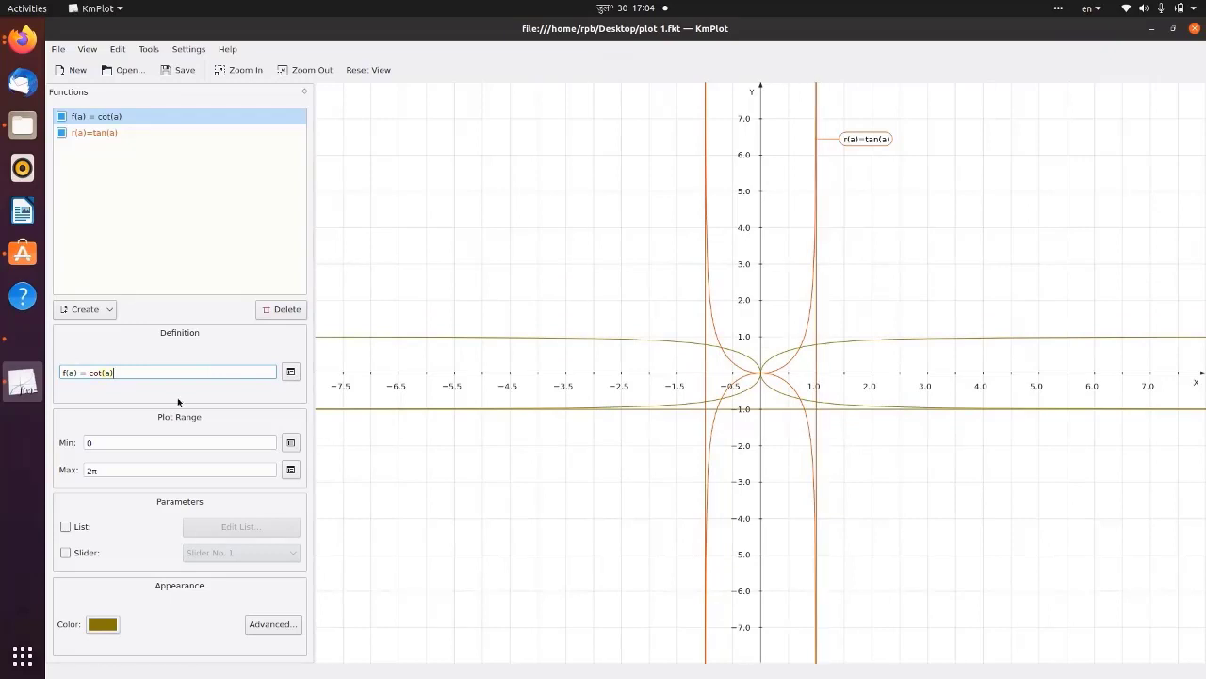
Change the two plots' equations to f(a) = cot(5a) and r(a)=tan(5a).
{"action": "left_click", "coordinate": [105, 373]}
{"action": "type", "text": "5"}
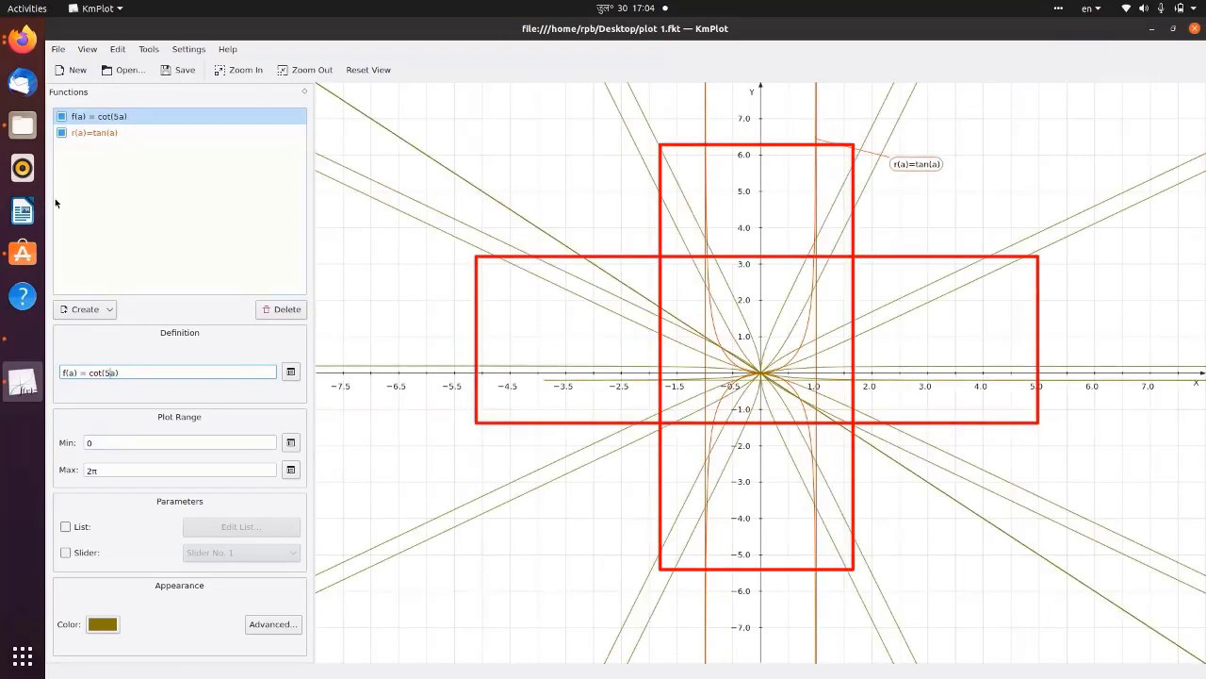
{"action": "left_click", "coordinate": [110, 133]}
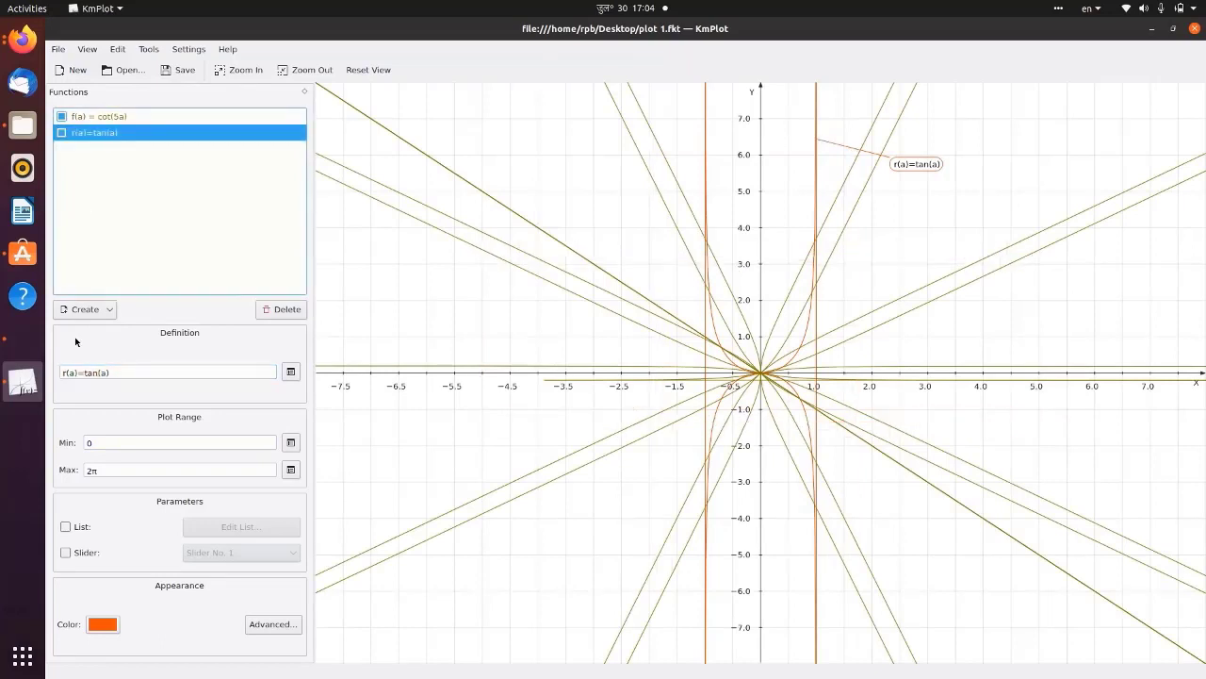
{"action": "left_click", "coordinate": [102, 373]}
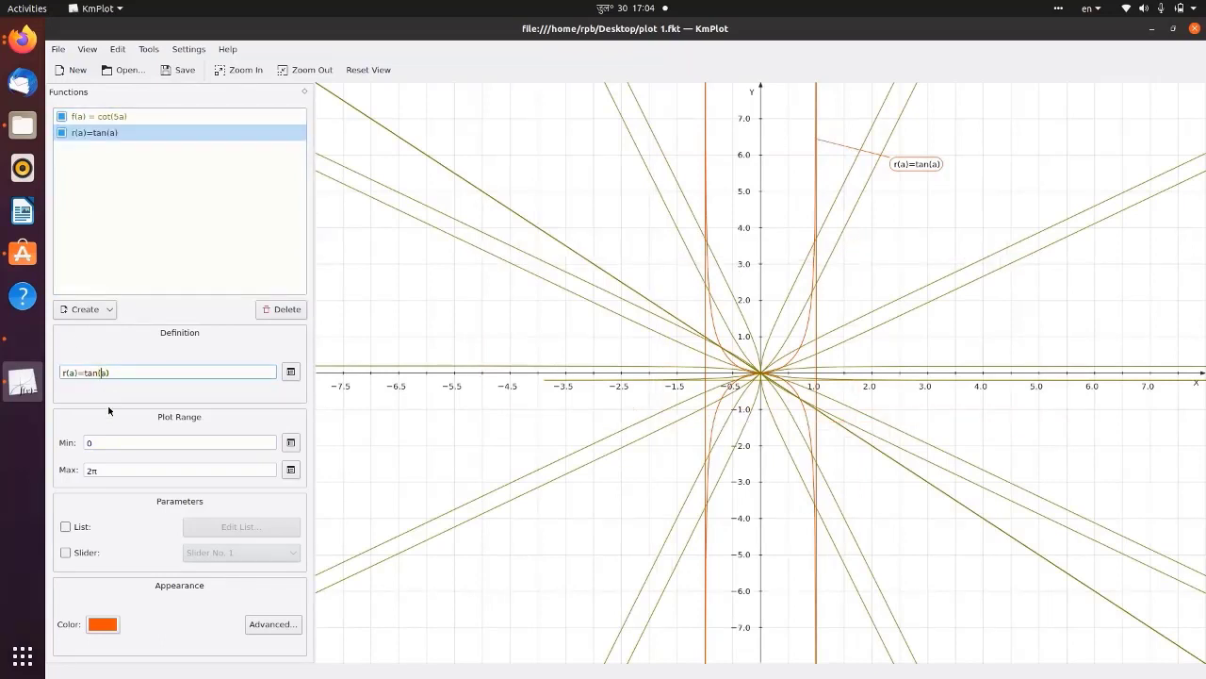
{"action": "type", "text": "5"}
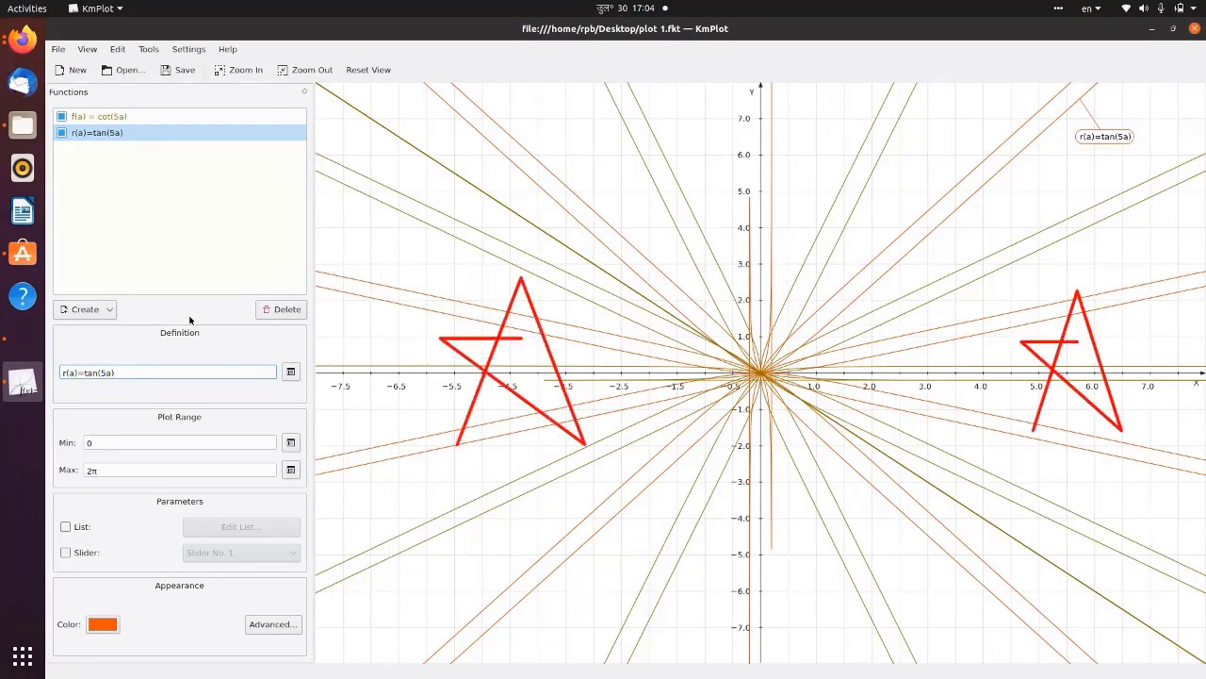
Shorten the tangent plot's equation to r(a)=tan and remove the cotangent plot.
{"action": "left_click_drag", "start_coordinate": [127, 372], "coordinate": [83, 373]}
{"action": "type", "text": "tan"}
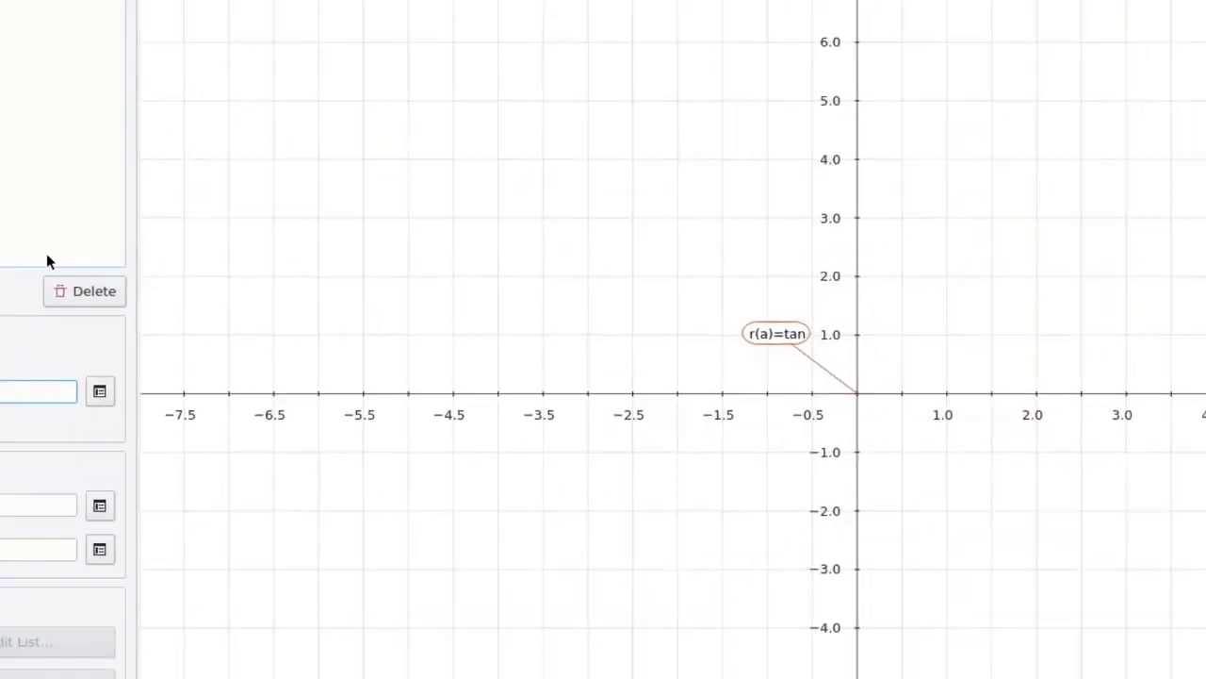
{"action": "left_click", "coordinate": [87, 116]}
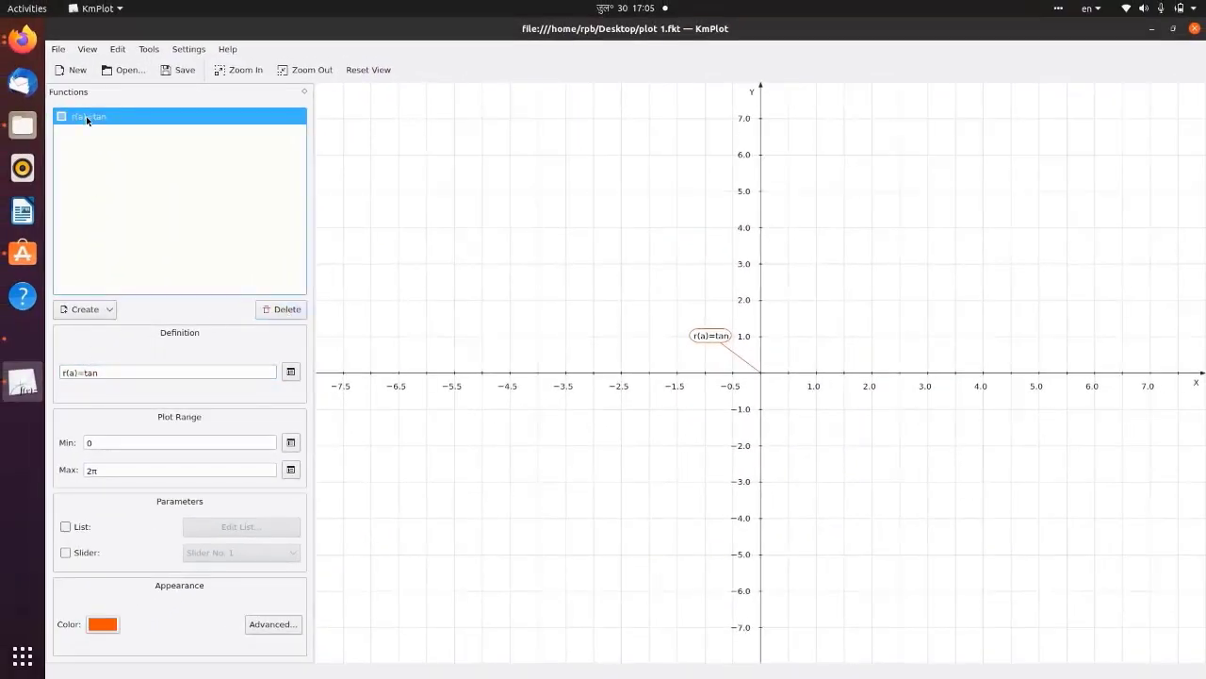
{"action": "left_click", "coordinate": [104, 372]}
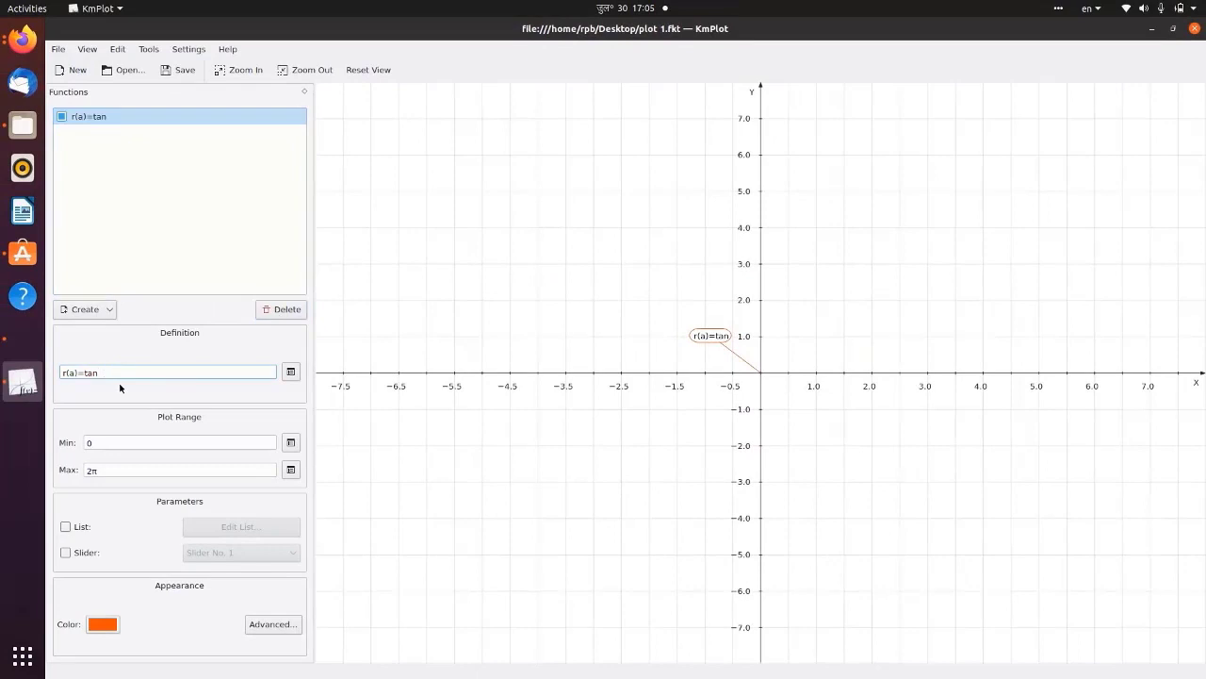
Try to plot the squared tangent as r(a)=tan^2(a) and as r(a)=tan^2a.
{"action": "type", "text": "^2(a)"}
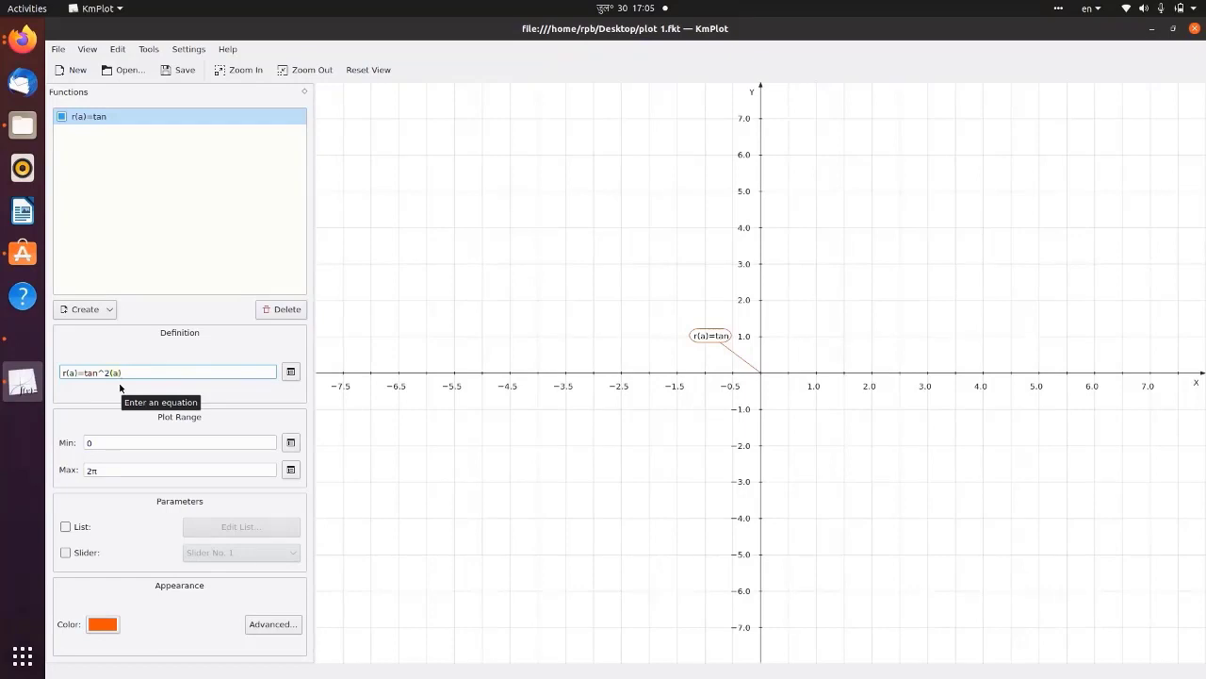
{"action": "key", "text": "BackSpace"}
{"action": "key", "text": "BackSpace"}
{"action": "key", "text": "BackSpace"}
{"action": "type", "text": "a"}
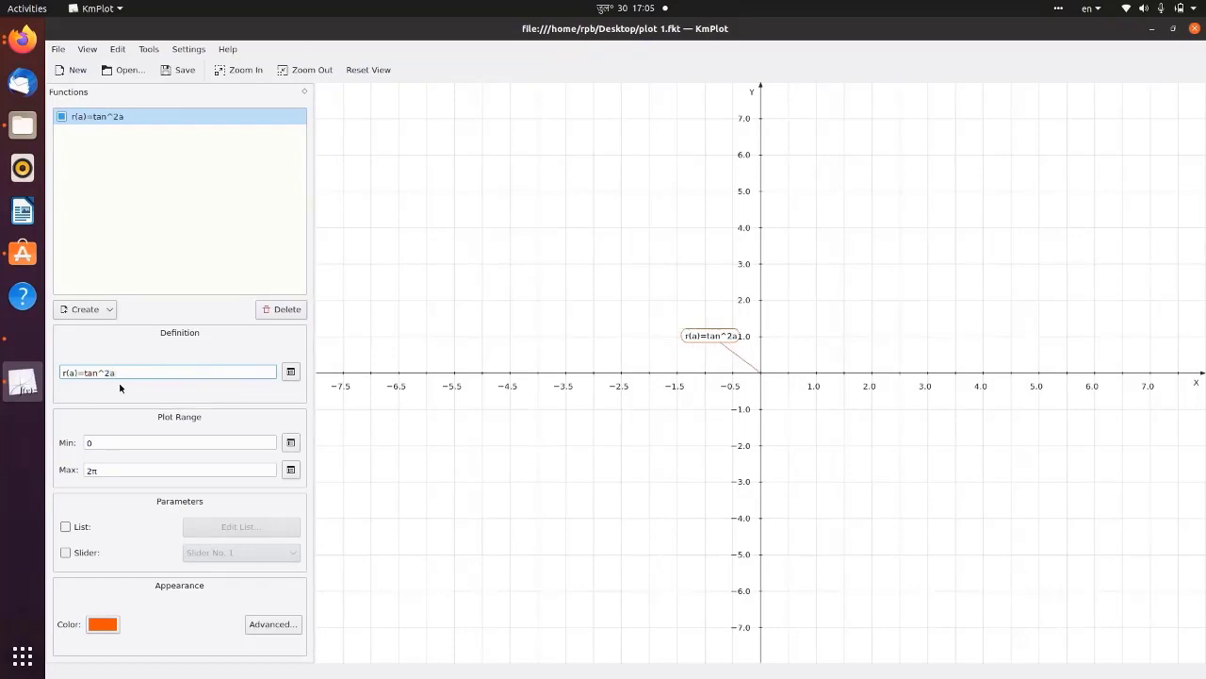
Change the polar equation to r(a)=2tan(a) and plot it.
{"action": "key", "text": "BackSpace"}
{"action": "key", "text": "BackSpace"}
{"action": "key", "text": "BackSpace"}
{"action": "key", "text": "BackSpace"}
{"action": "type", "text": "2tan(a)"}
{"action": "key", "text": "Return"}
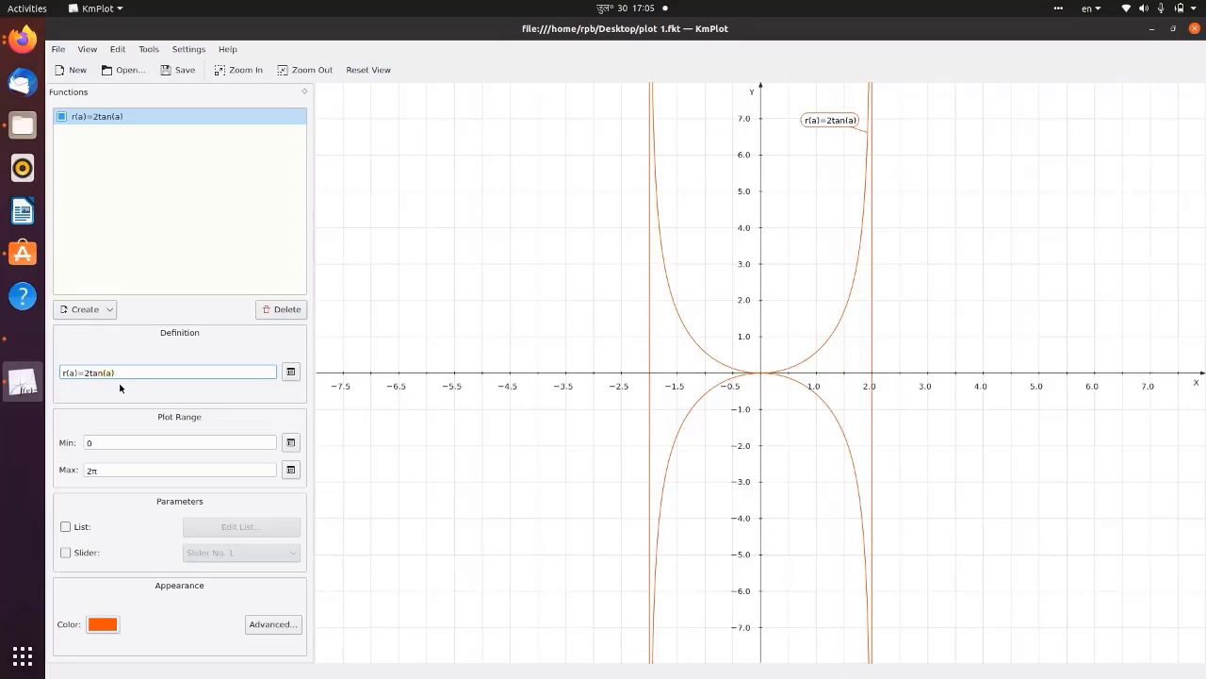
Add a secant term to plot r(a)=2tan(a)+sec(a), and change it to r(a)=2tan(a)+2sec(a).
{"action": "type", "text": "+sec(a)"}
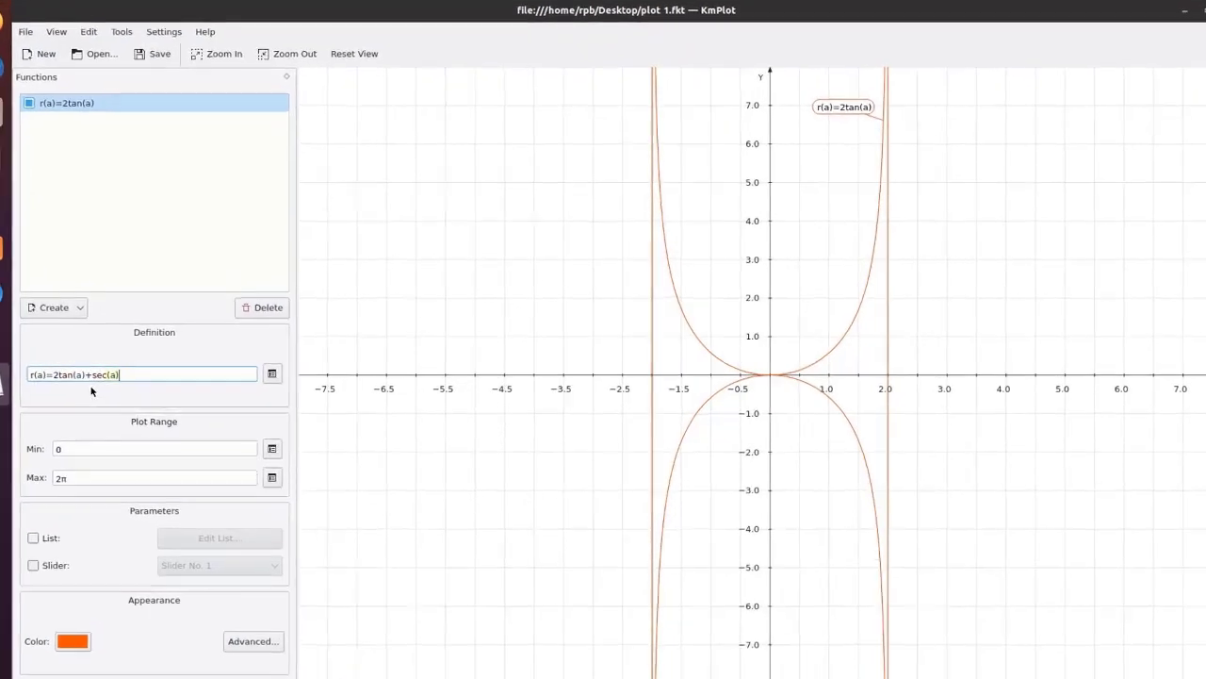
{"action": "key", "text": "Return"}
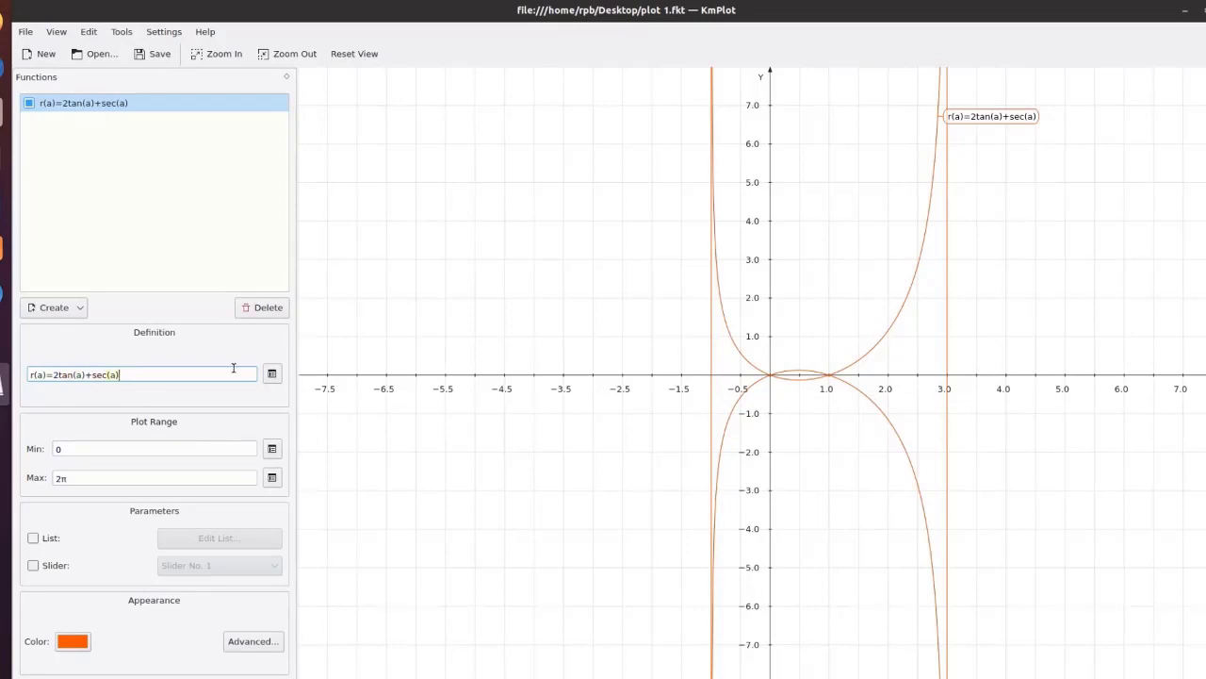
{"action": "left_click", "coordinate": [94, 375]}
{"action": "type", "text": "2"}
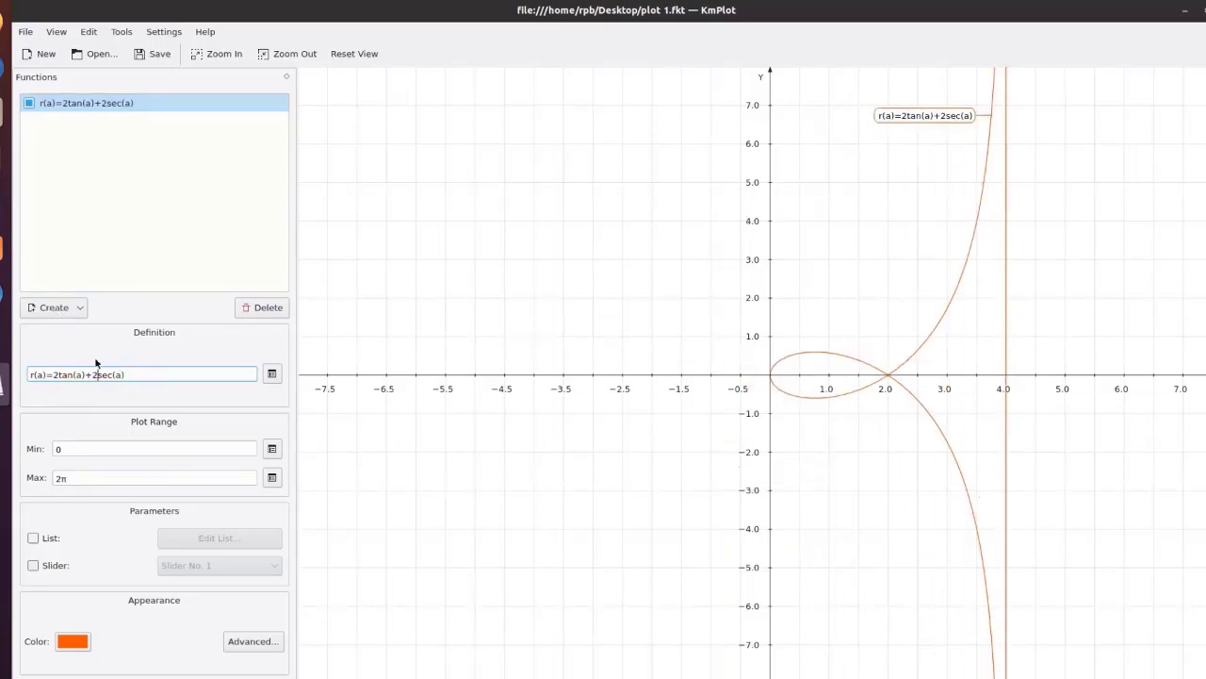
{"action": "left_click", "coordinate": [148, 375]}
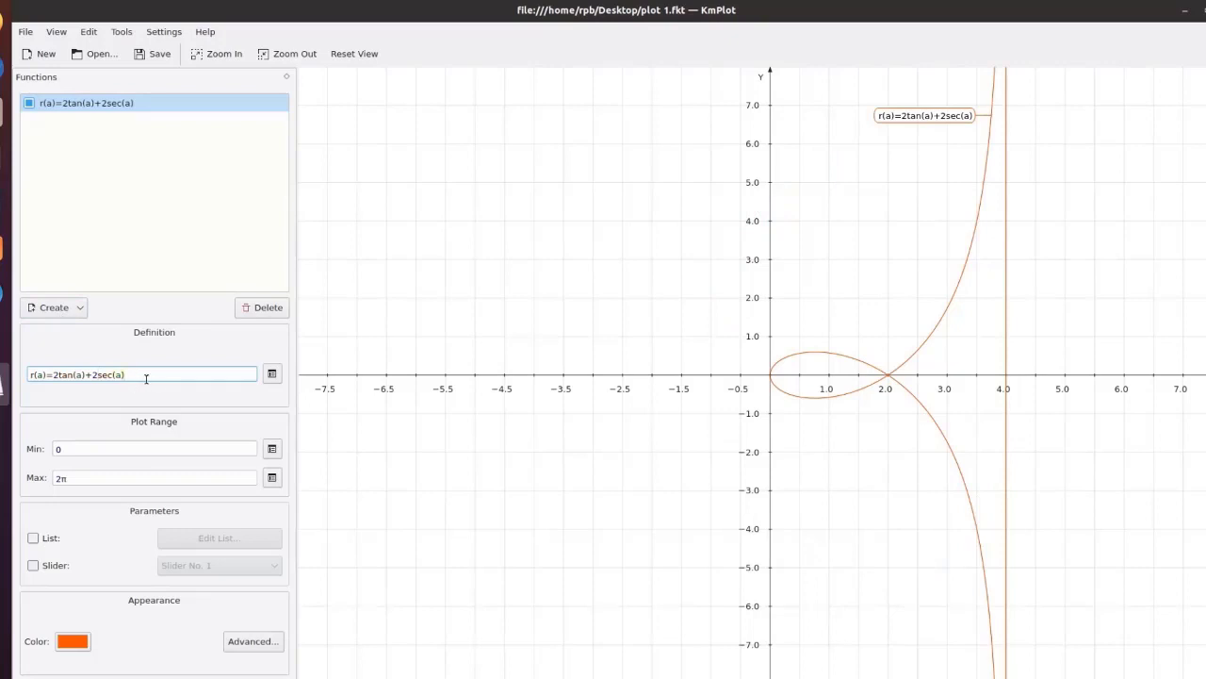
Make both terms of the equation negative to plot r(a)=−2tan(a)−2sec(a).
{"action": "left_click", "coordinate": [53, 375]}
{"action": "type", "text": "-"}
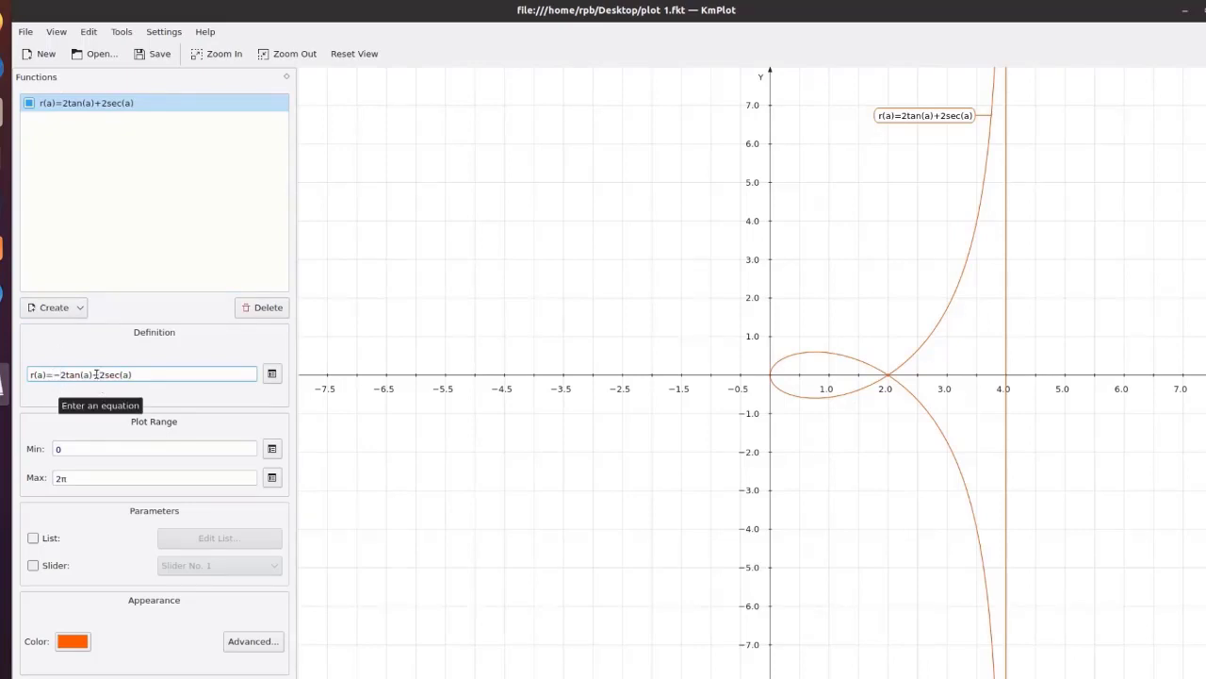
{"action": "left_click", "coordinate": [98, 375]}
{"action": "key", "text": "BackSpace"}
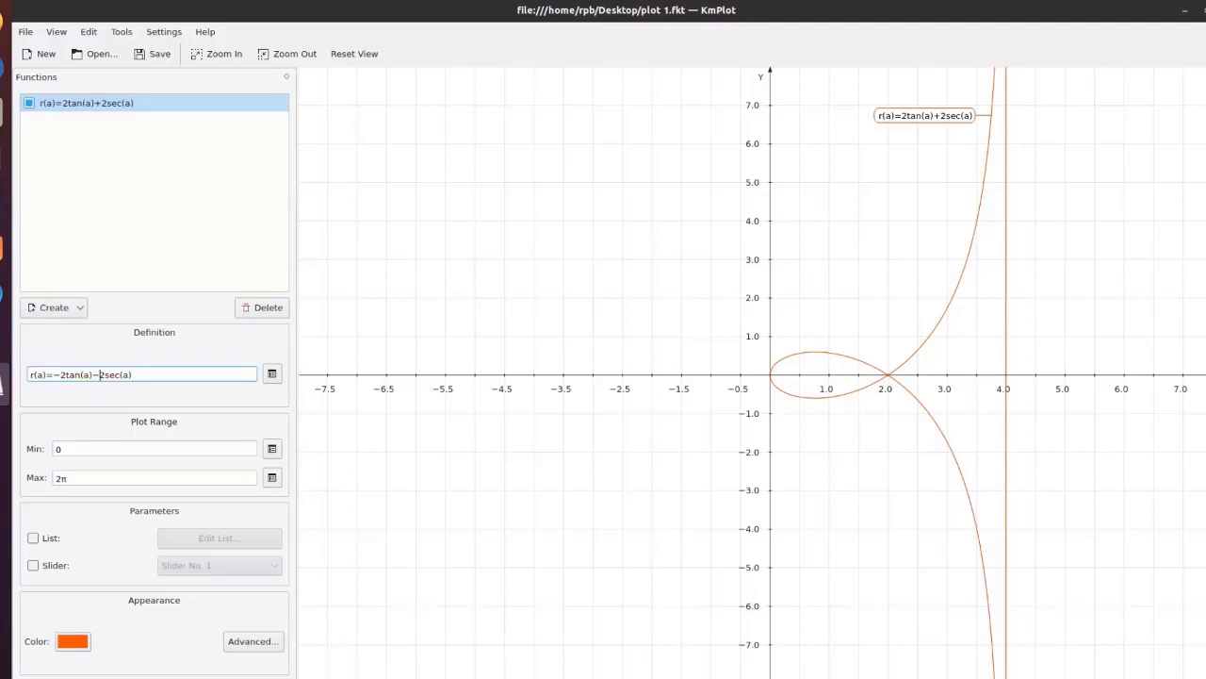
{"action": "type", "text": "-"}
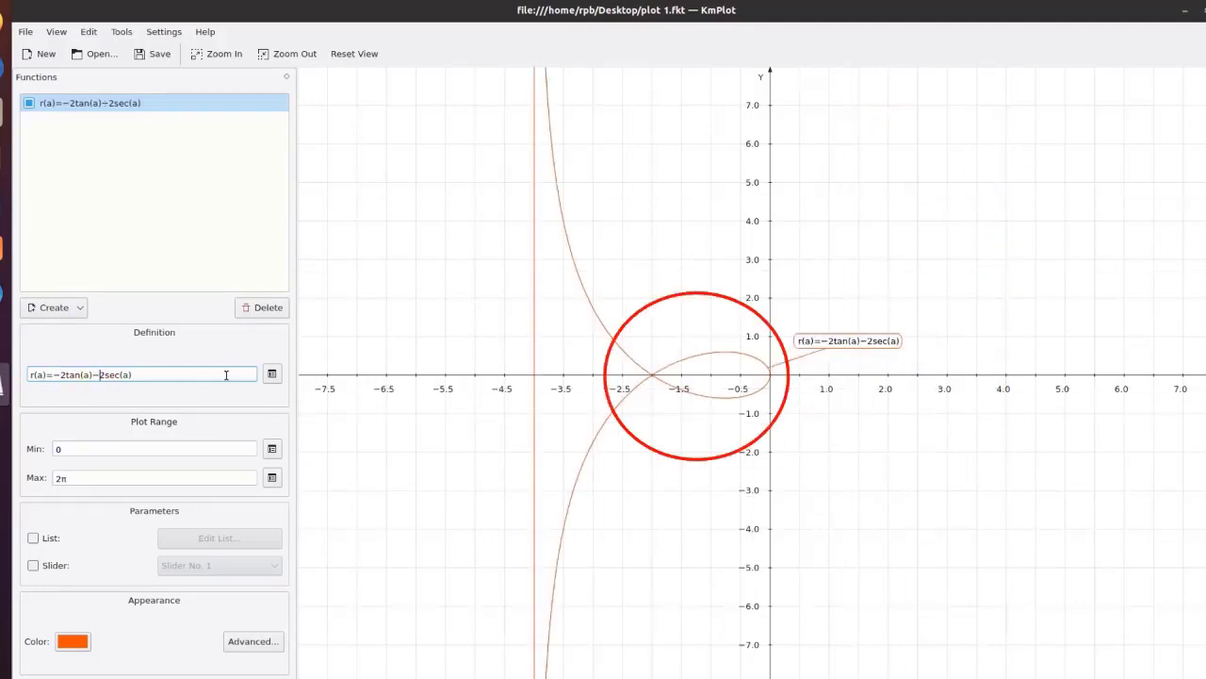
Create a second polar plot alongside r(a)=−2tan(a)−2sec(a).
{"action": "left_click", "coordinate": [57, 193]}
{"action": "left_click", "coordinate": [49, 308]}
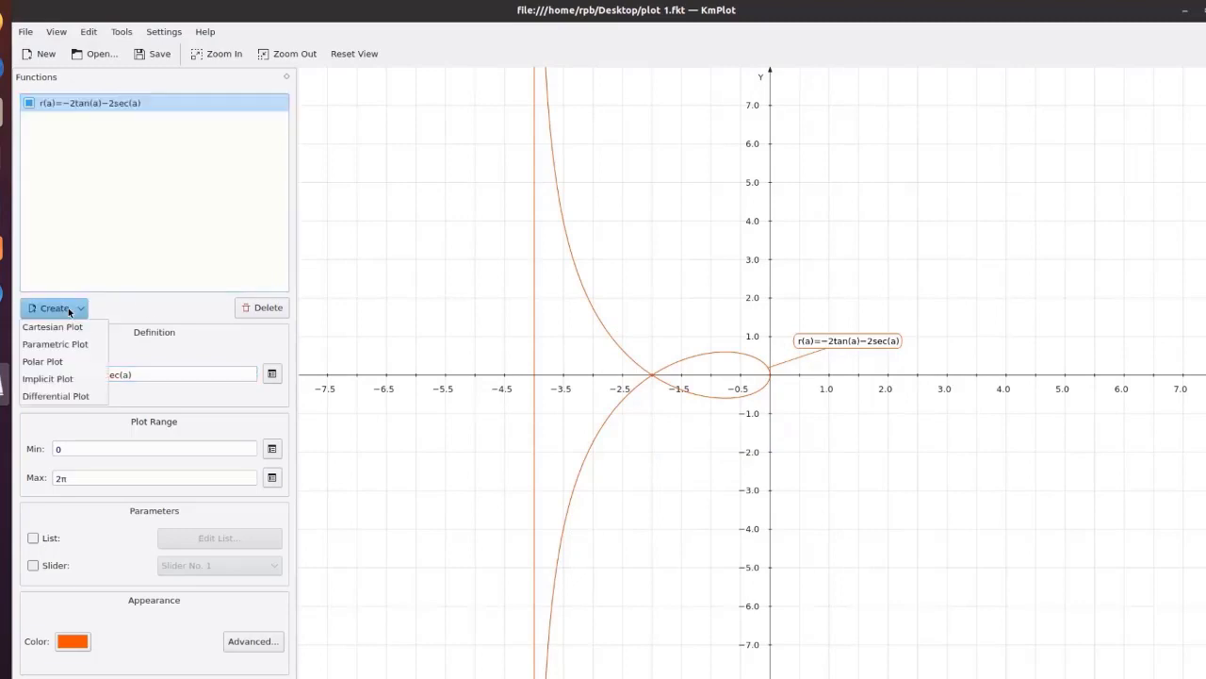
{"action": "left_click", "coordinate": [55, 363]}
{"action": "left_click_drag", "start_coordinate": [70, 374], "coordinate": [27, 375]}
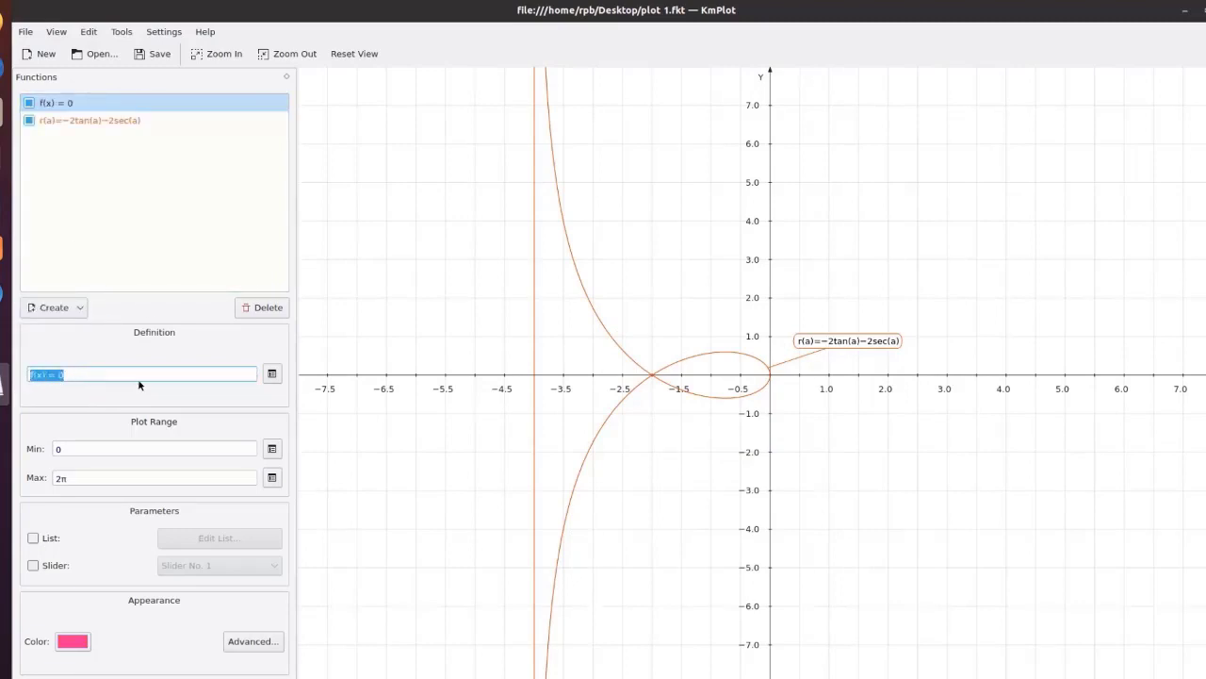
{"action": "left_click", "coordinate": [90, 374]}
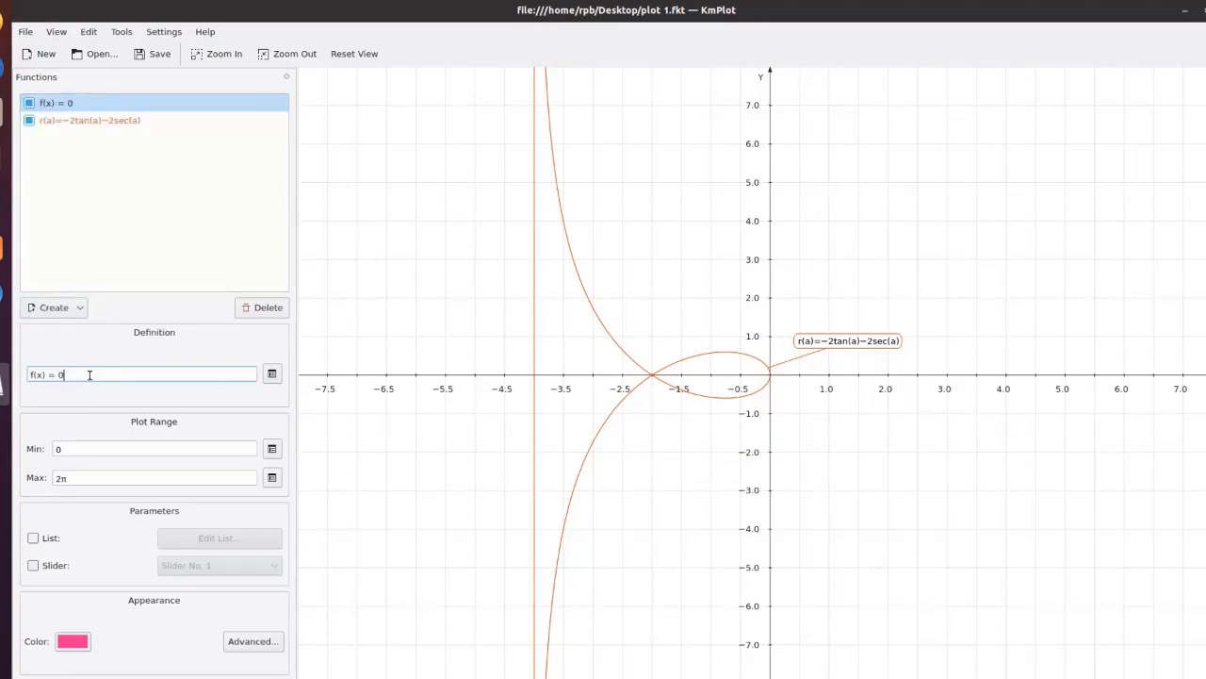
Define the new polar plot as f(a) = 2tan(a)+2sec(a) and draw it.
{"action": "double_click", "coordinate": [39, 374]}
{"action": "type", "text": "a"}
{"action": "left_click", "coordinate": [68, 120]}
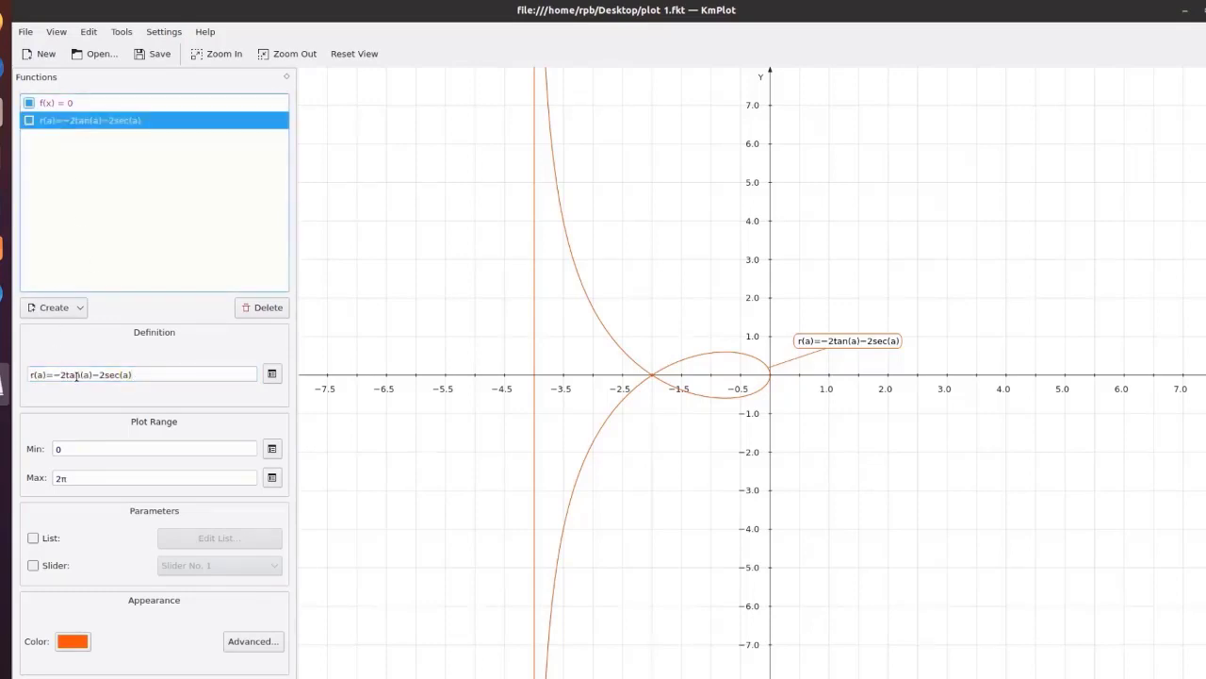
{"action": "left_click", "coordinate": [49, 103]}
{"action": "key", "text": "BackSpace"}
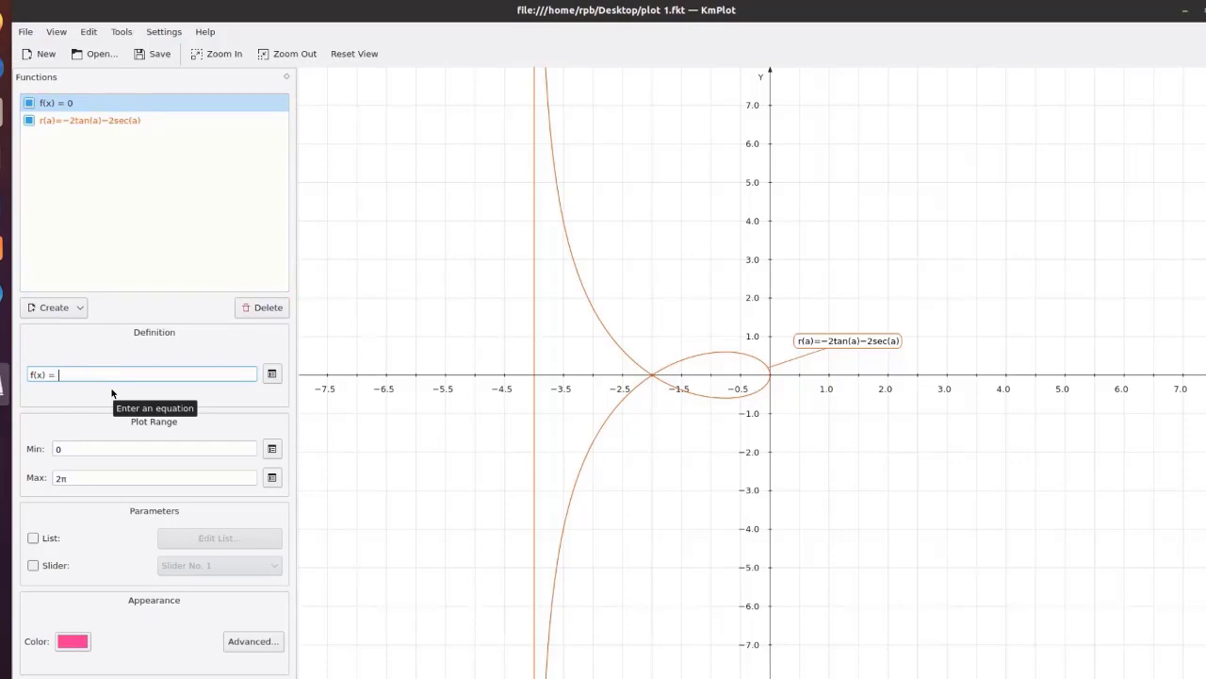
{"action": "type", "text": "2tan(a)+2sec(a"}
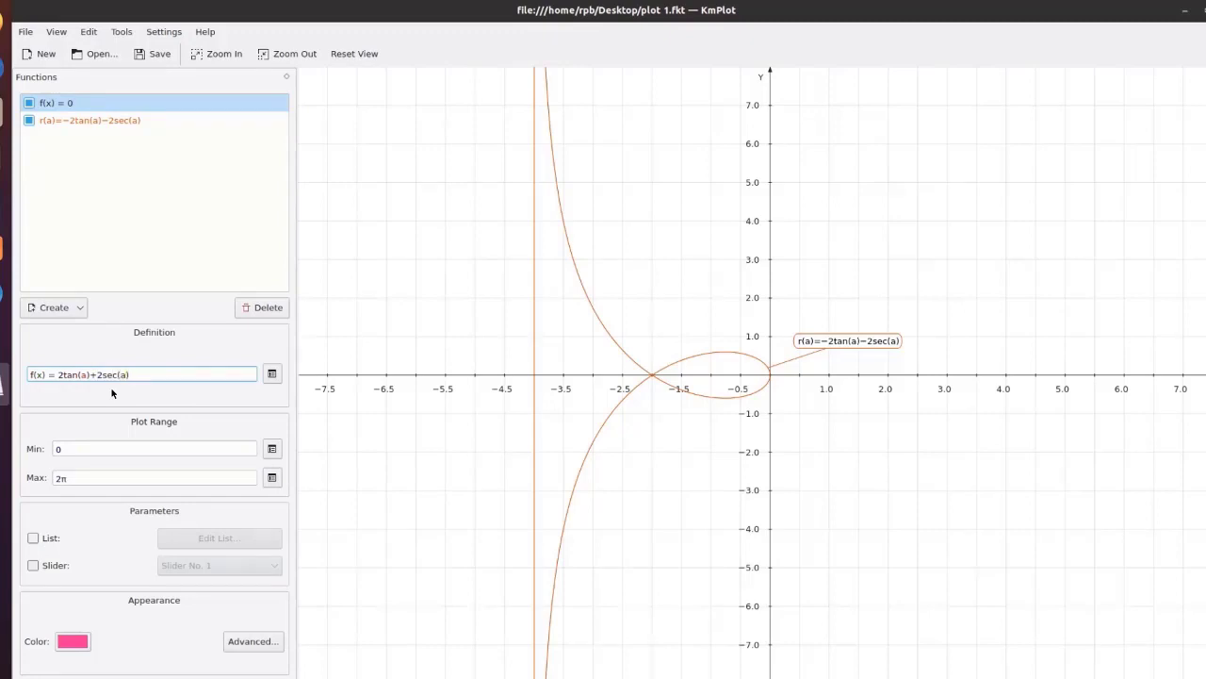
{"action": "double_click", "coordinate": [41, 375]}
{"action": "type", "text": "a"}
{"action": "key", "text": "Return"}
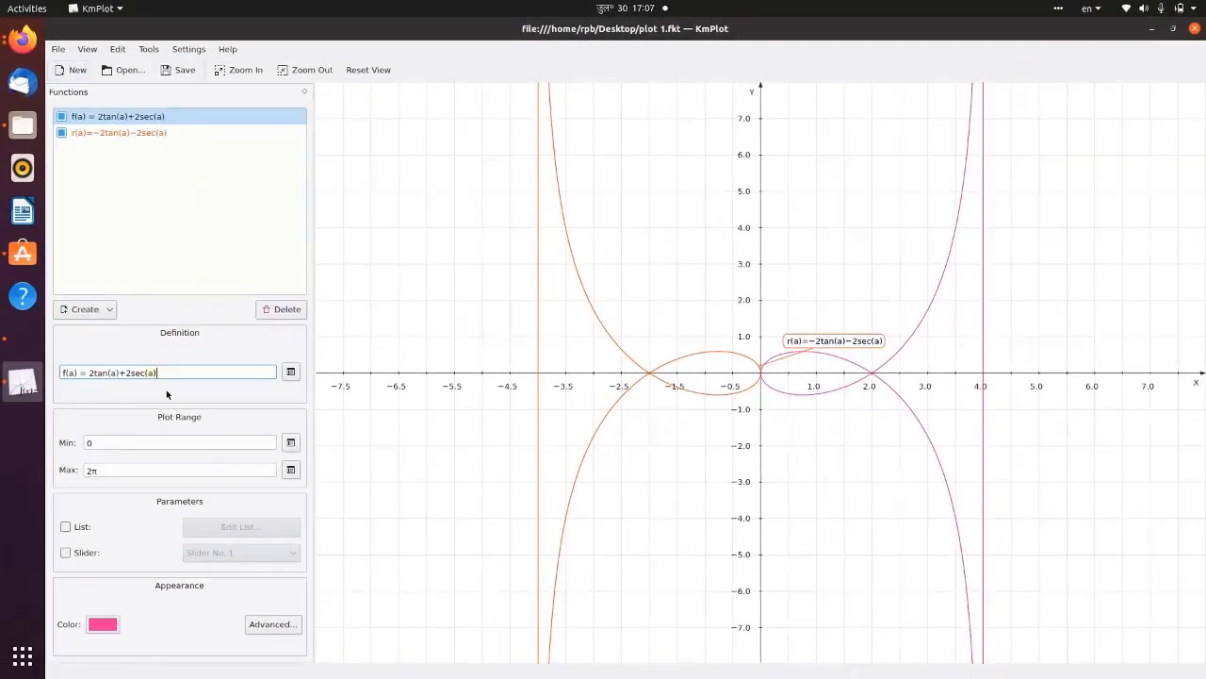
Show the plot name on the f(a) = 2tan(a)+2sec(a) curve.
{"action": "left_click", "coordinate": [59, 117]}
{"action": "left_click", "coordinate": [61, 117]}
{"action": "left_click", "coordinate": [61, 117]}
{"action": "left_click", "coordinate": [272, 624]}
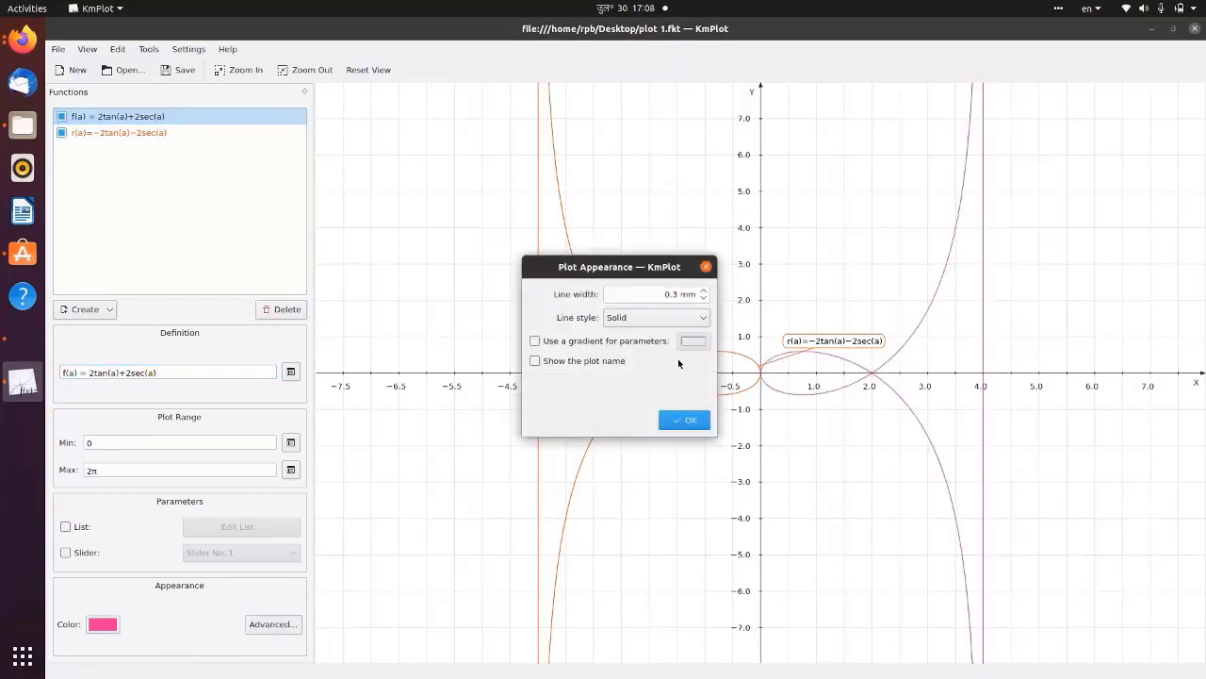
{"action": "left_click", "coordinate": [603, 361]}
{"action": "left_click", "coordinate": [688, 420]}
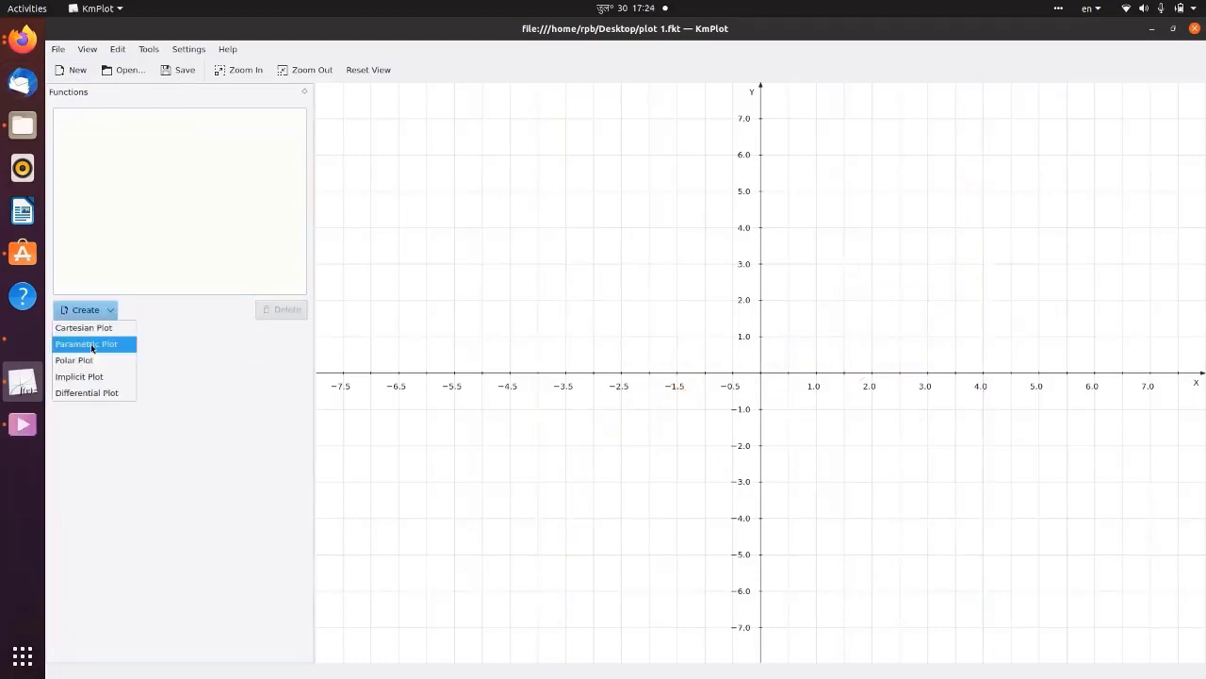
Create a parametric plot with f_x(t) = sin(t) and f_y(t) = cos(t).
{"action": "left_click", "coordinate": [94, 345]}
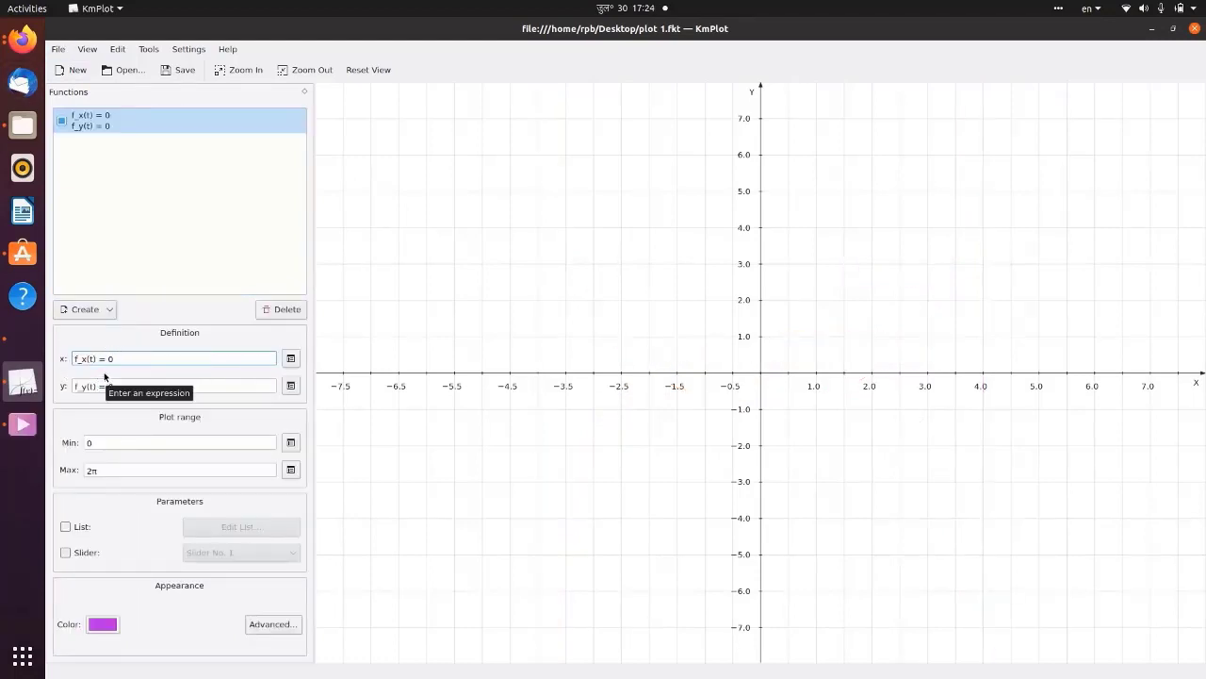
{"action": "double_click", "coordinate": [115, 358]}
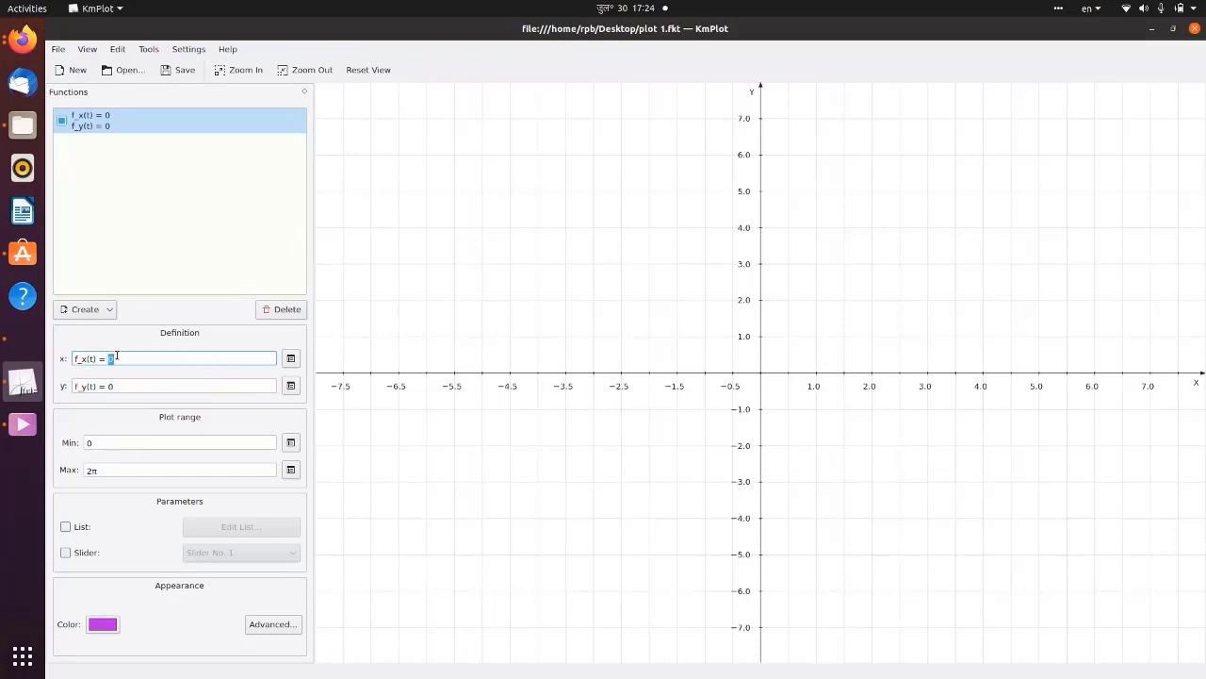
{"action": "type", "text": "sin(t)"}
{"action": "left_click", "coordinate": [121, 385]}
{"action": "double_click", "coordinate": [111, 386]}
{"action": "type", "text": "co"}
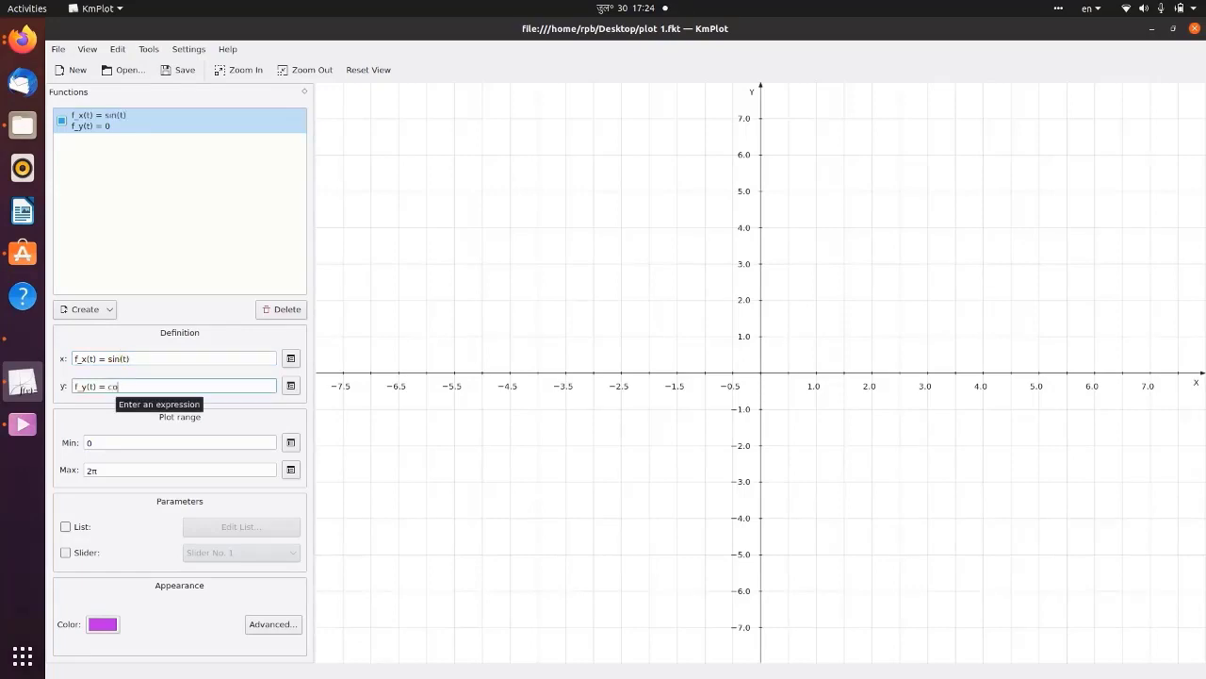
{"action": "type", "text": "s(t)"}
{"action": "key", "text": "Return"}
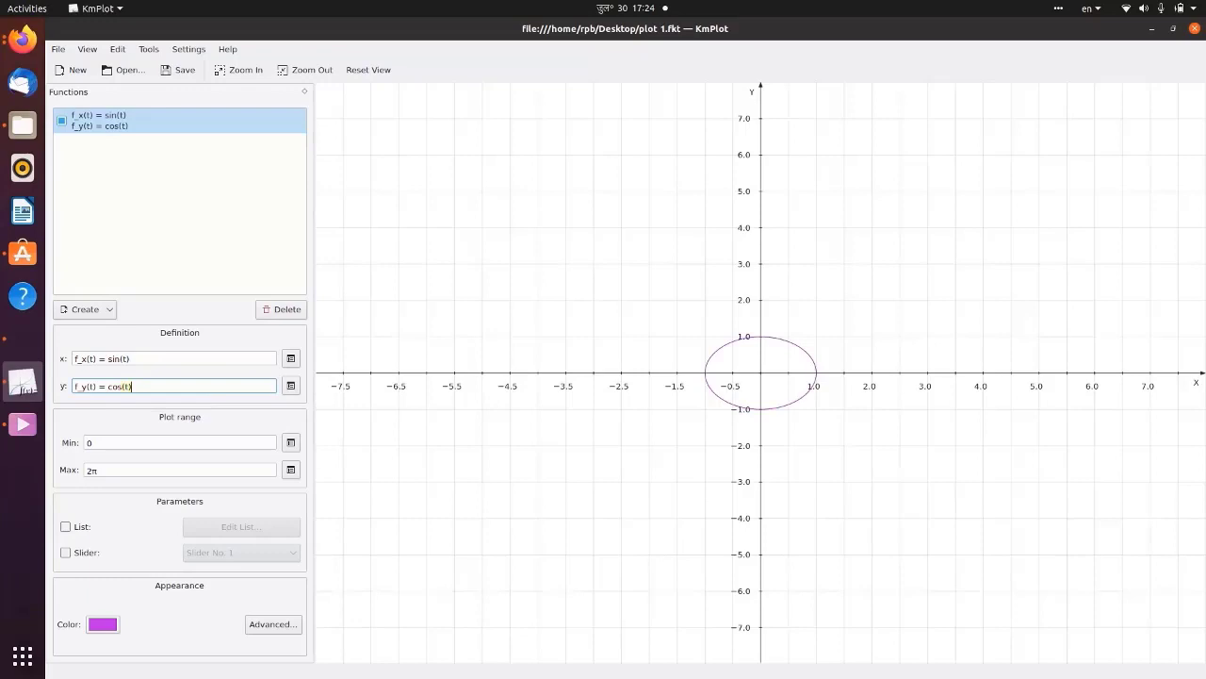
Set the maximum of the parametric plot's range to π.
{"action": "left_click", "coordinate": [145, 472]}
{"action": "left_click", "coordinate": [92, 470]}
{"action": "key", "text": "BackSpace"}
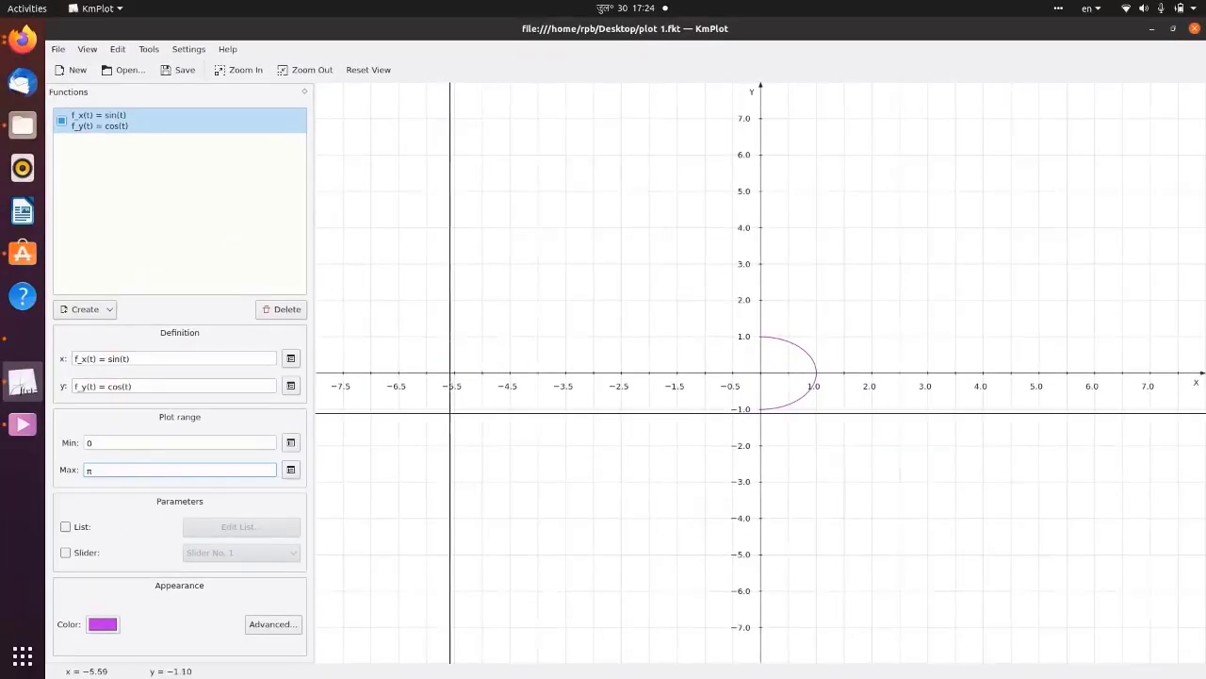
Try −π as the range maximum, restore it to π, and set the minimum to −π.
{"action": "left_click", "coordinate": [83, 474]}
{"action": "type", "text": "-"}
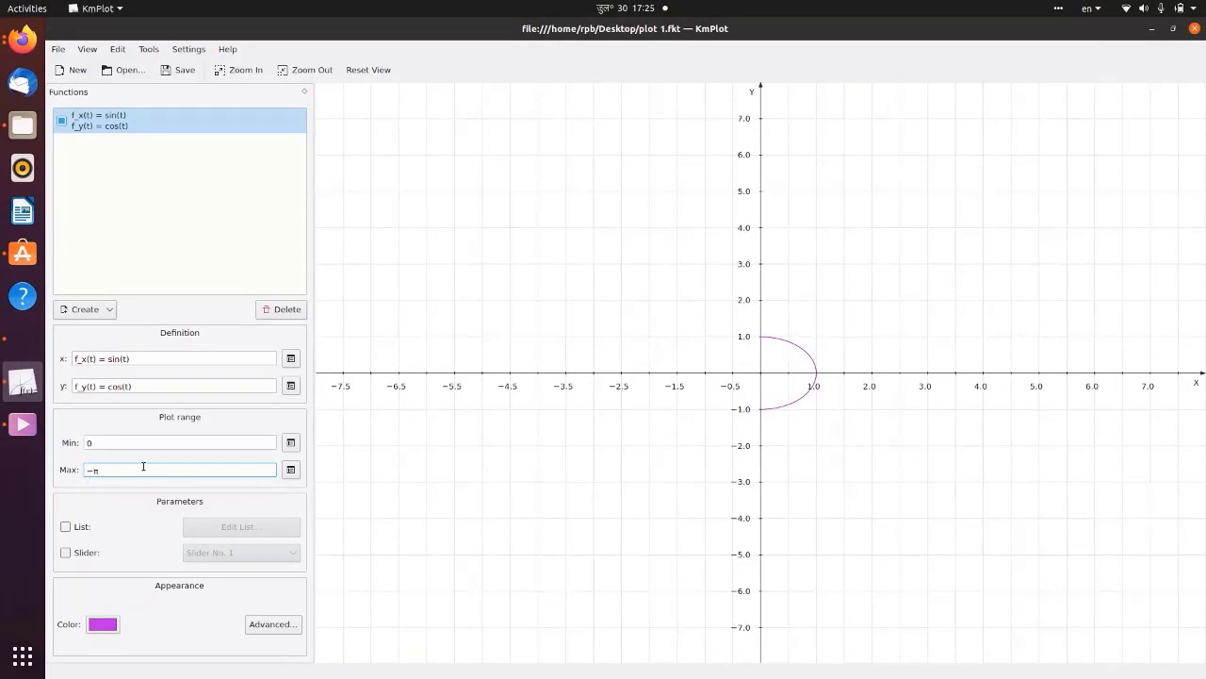
{"action": "left_click", "coordinate": [94, 443]}
{"action": "left_click", "coordinate": [90, 470]}
{"action": "key", "text": "BackSpace"}
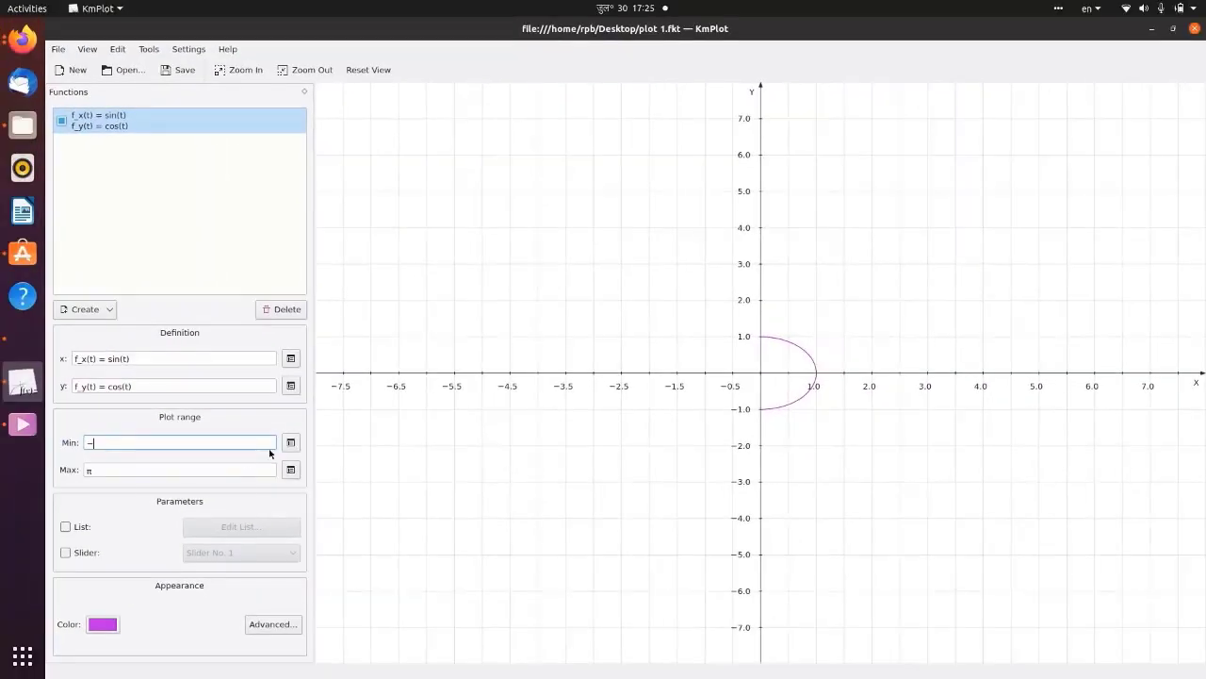
{"action": "left_click", "coordinate": [291, 442]}
{"action": "left_click", "coordinate": [607, 382]}
{"action": "left_click", "coordinate": [900, 432]}
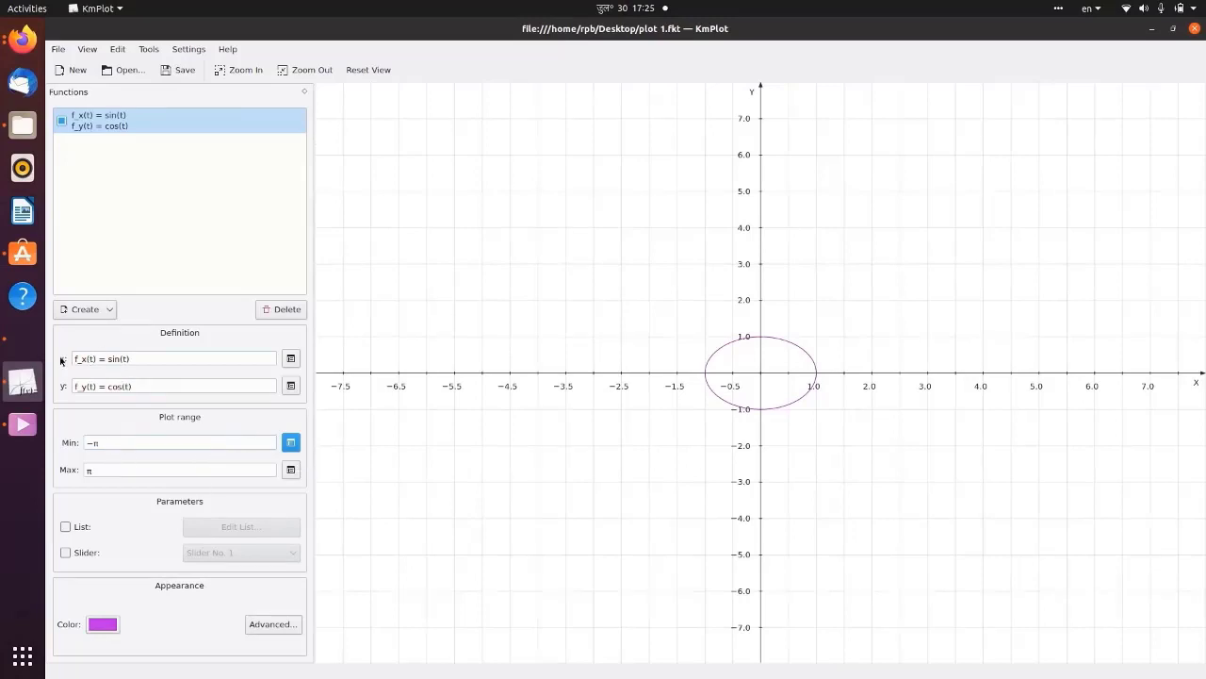
{"action": "left_click", "coordinate": [110, 310]}
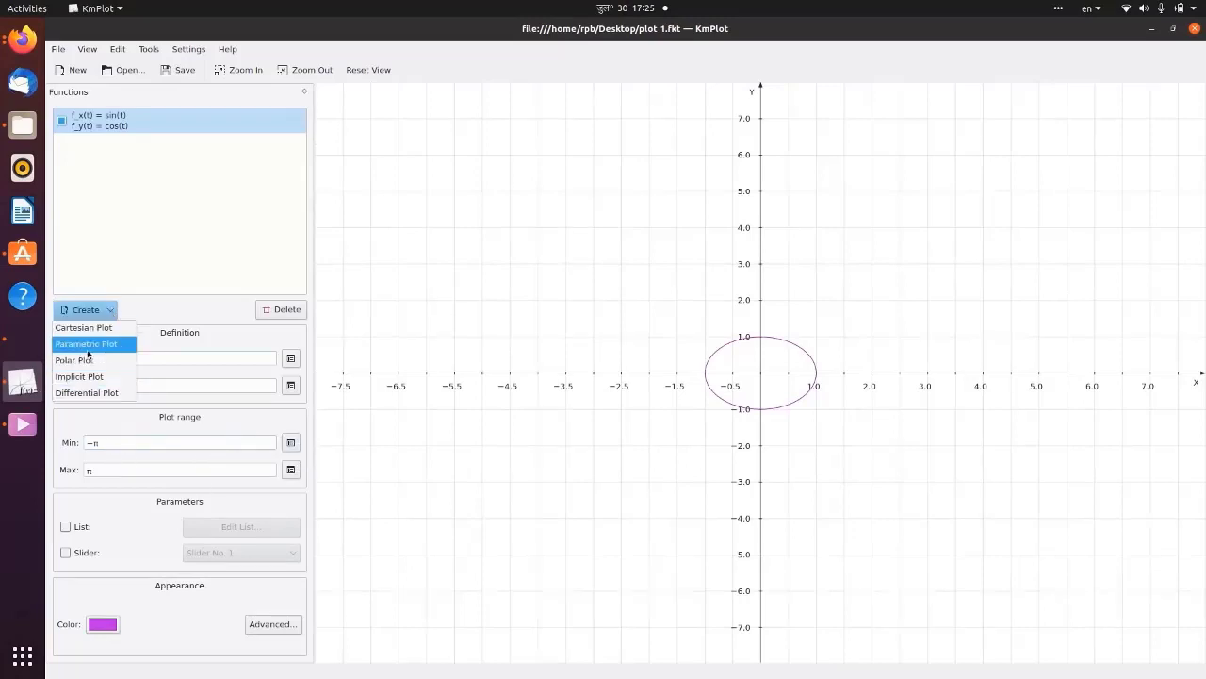
{"action": "left_click", "coordinate": [154, 307]}
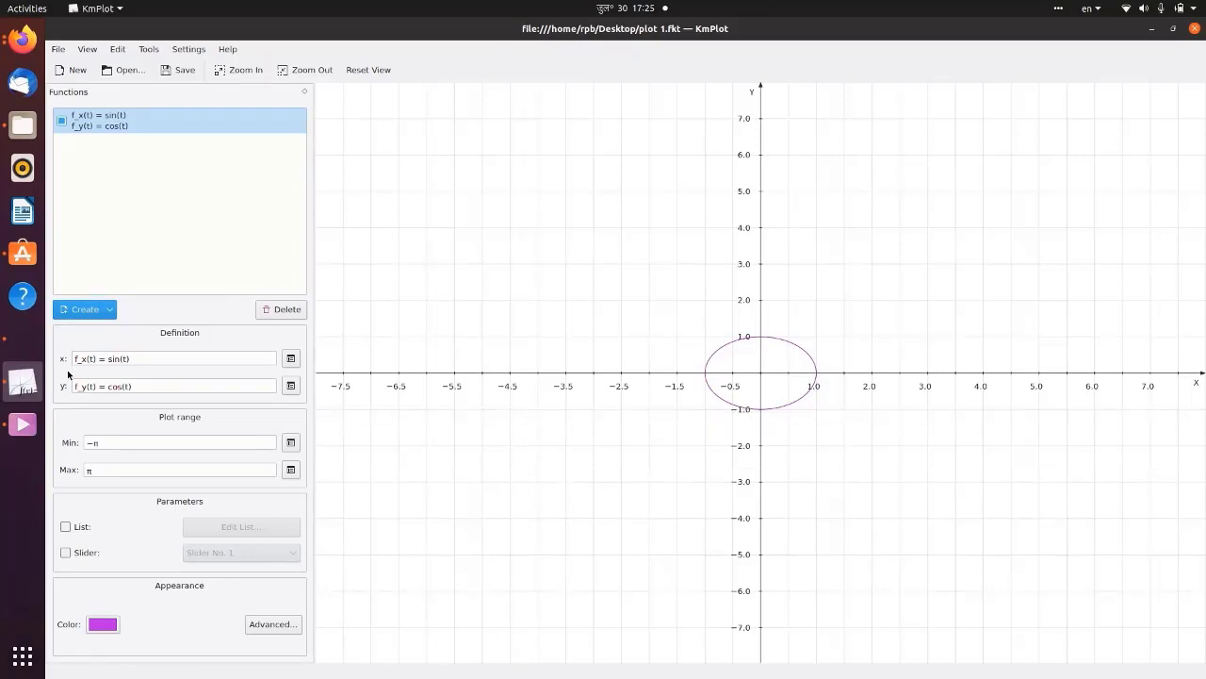
Change the parametric equations to f_x(t) = sin(2t) and f_y(t) = cos(3t).
{"action": "left_click", "coordinate": [123, 359]}
{"action": "type", "text": "2"}
{"action": "left_click", "coordinate": [133, 386]}
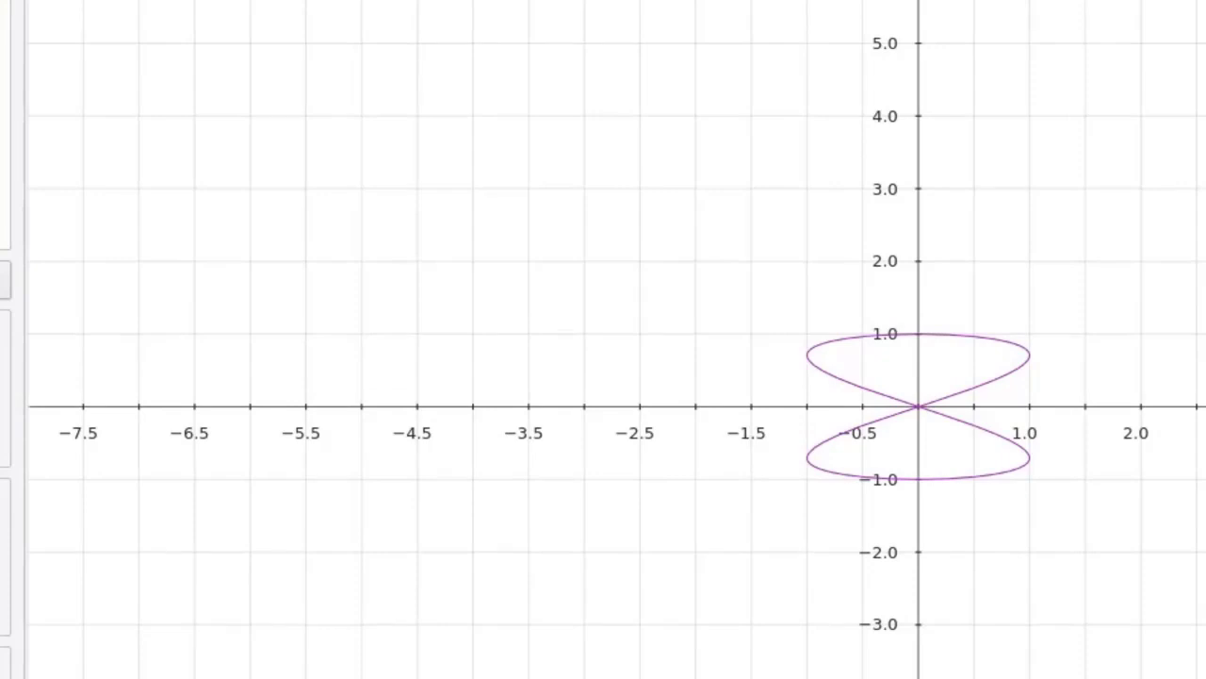
{"action": "type", "text": "3"}
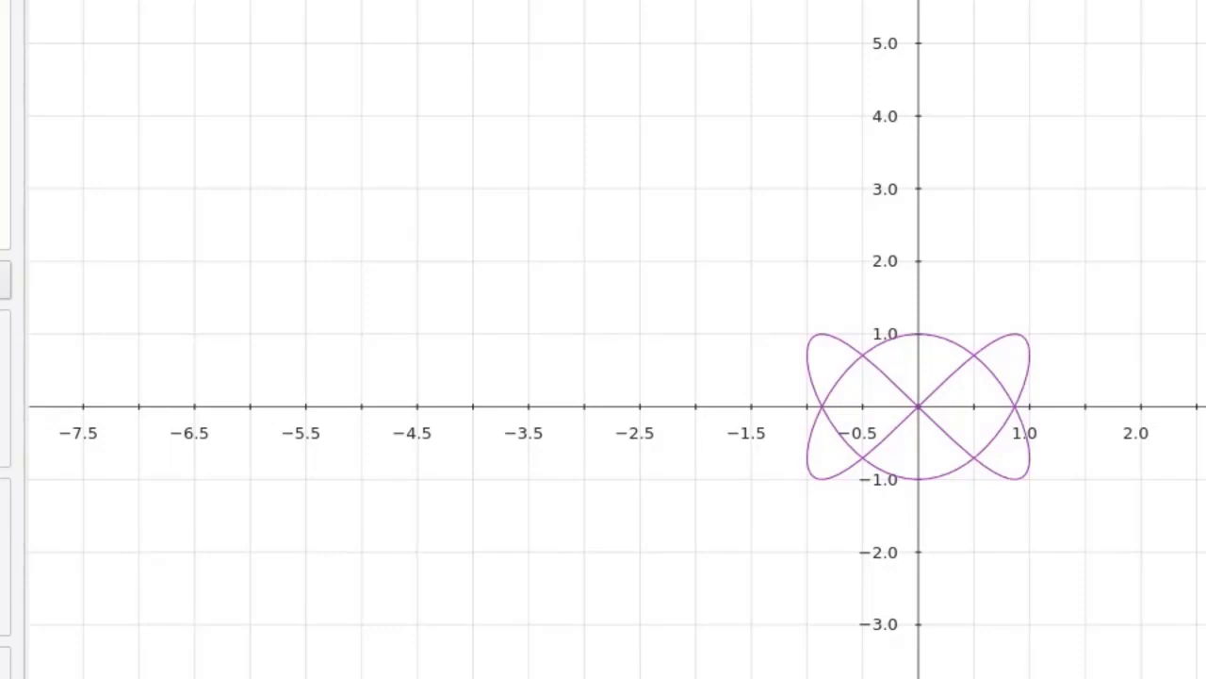
Change the parametric equations to f_x(t) = 4sin(7t) and f_y(t) = 4cos(9t).
{"action": "type", "text": "5"}
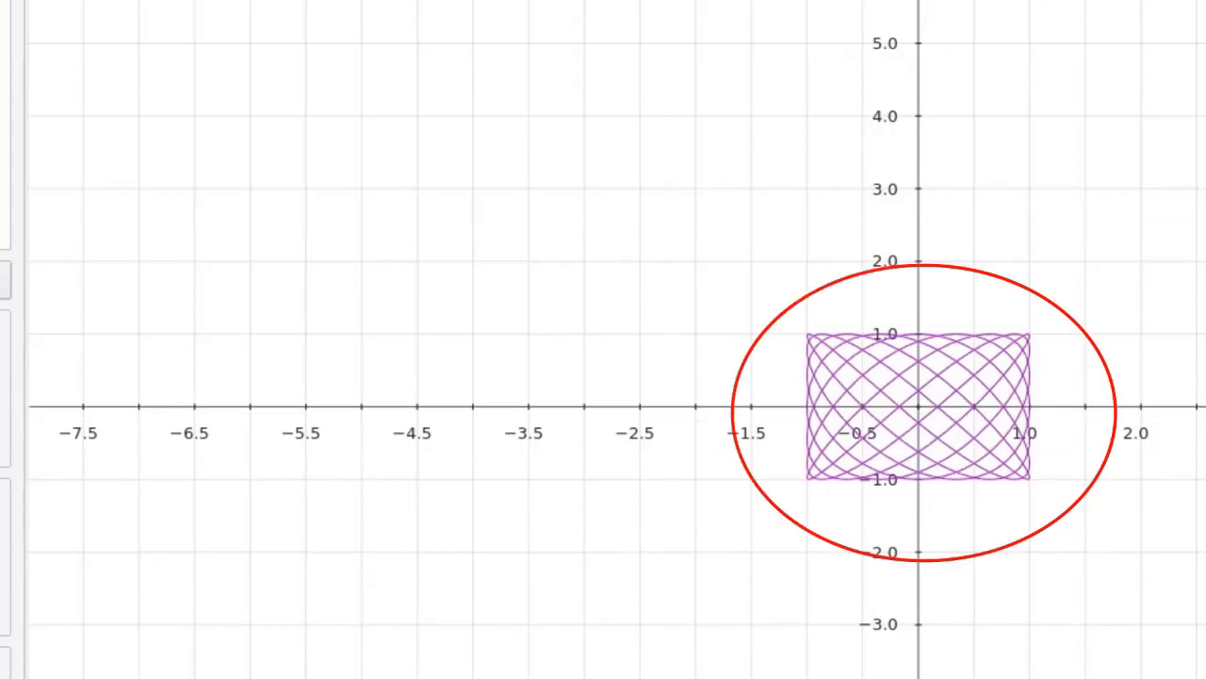
{"action": "left_click", "coordinate": [107, 358]}
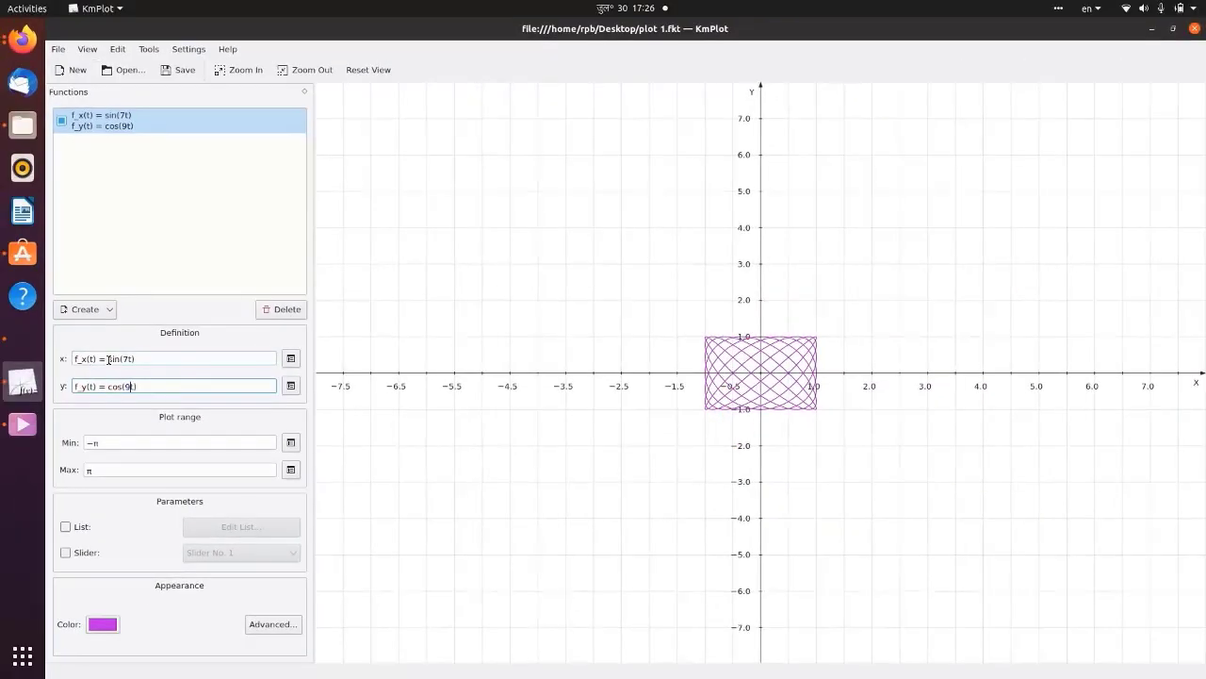
{"action": "type", "text": "4sin(7t"}
{"action": "left_click", "coordinate": [106, 386]}
{"action": "type", "text": "4"}
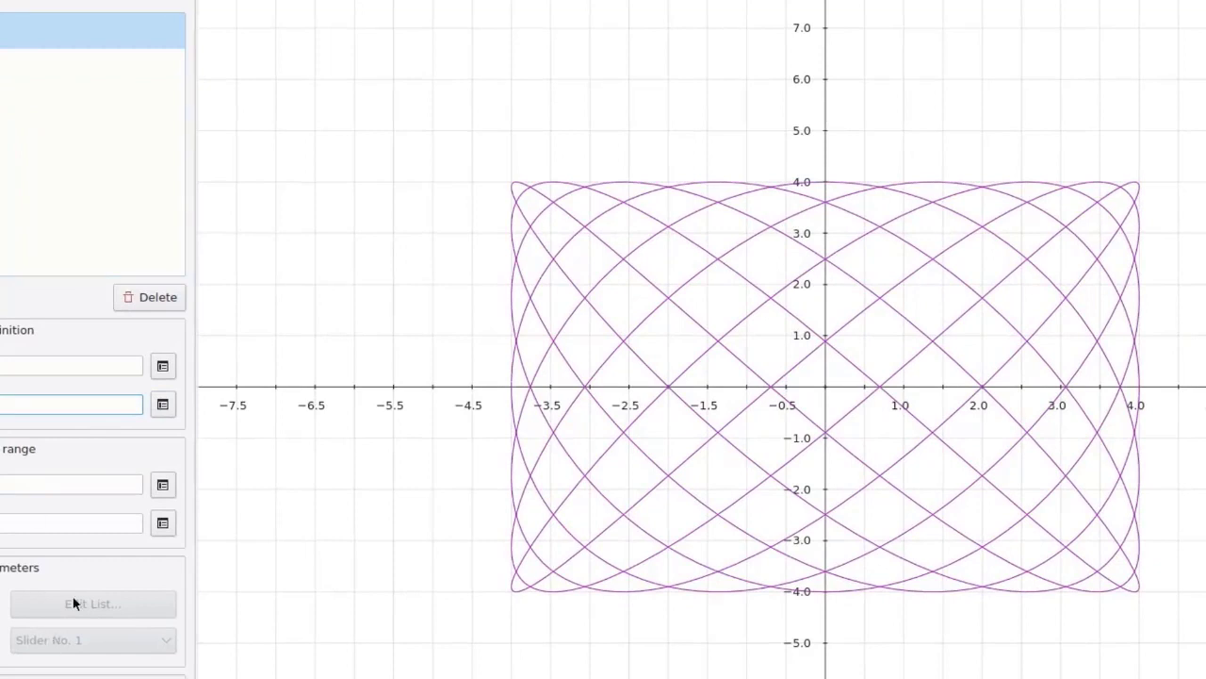
Delete the parametric plot and create a Cartesian plot of f(x) = x^2.
{"action": "left_click", "coordinate": [146, 298]}
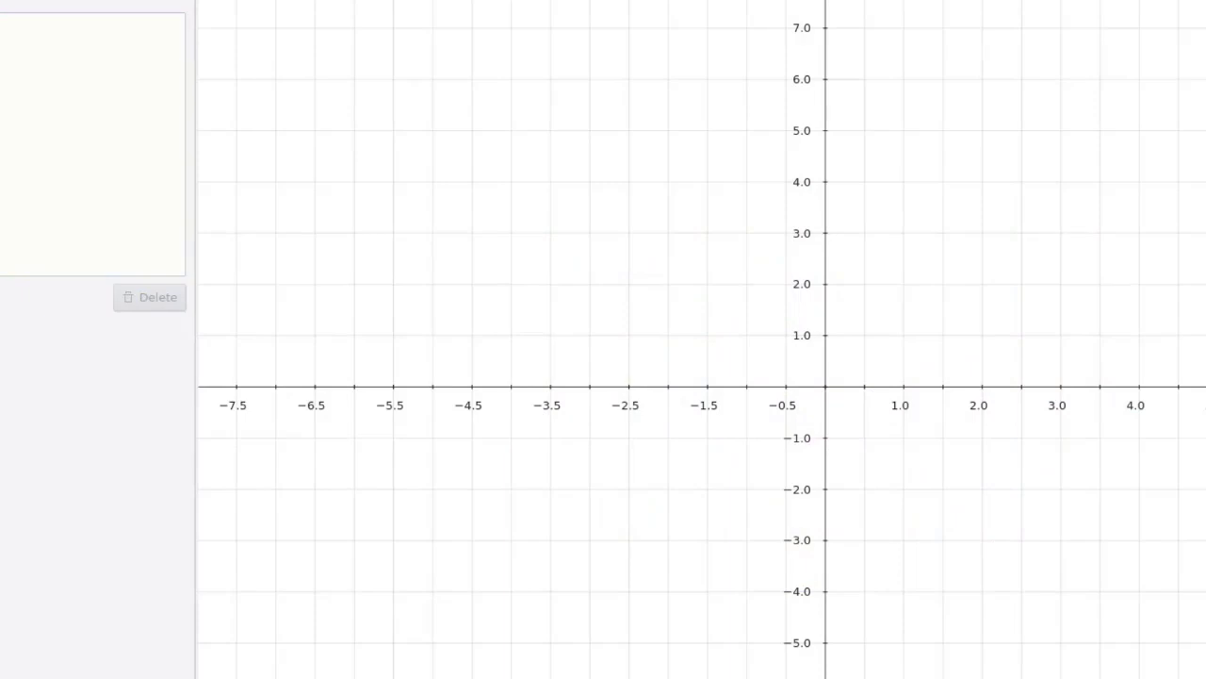
{"action": "left_click", "coordinate": [85, 309]}
{"action": "left_click", "coordinate": [90, 324]}
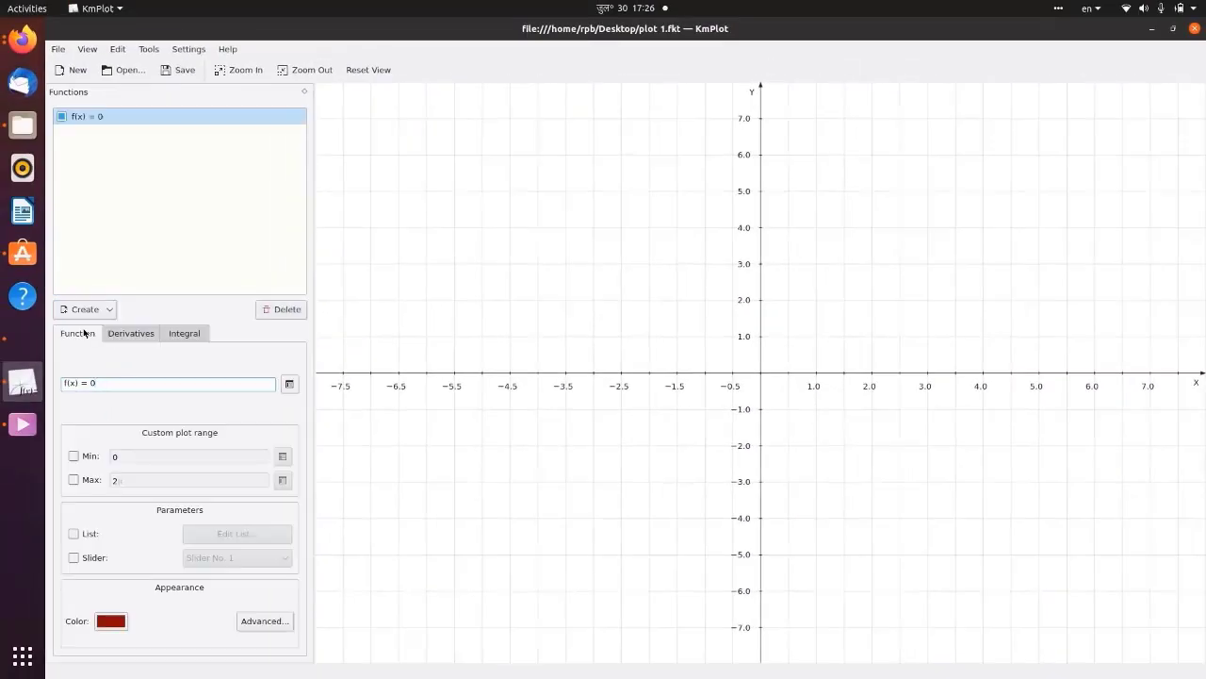
{"action": "double_click", "coordinate": [93, 383]}
{"action": "type", "text": "x^2"}
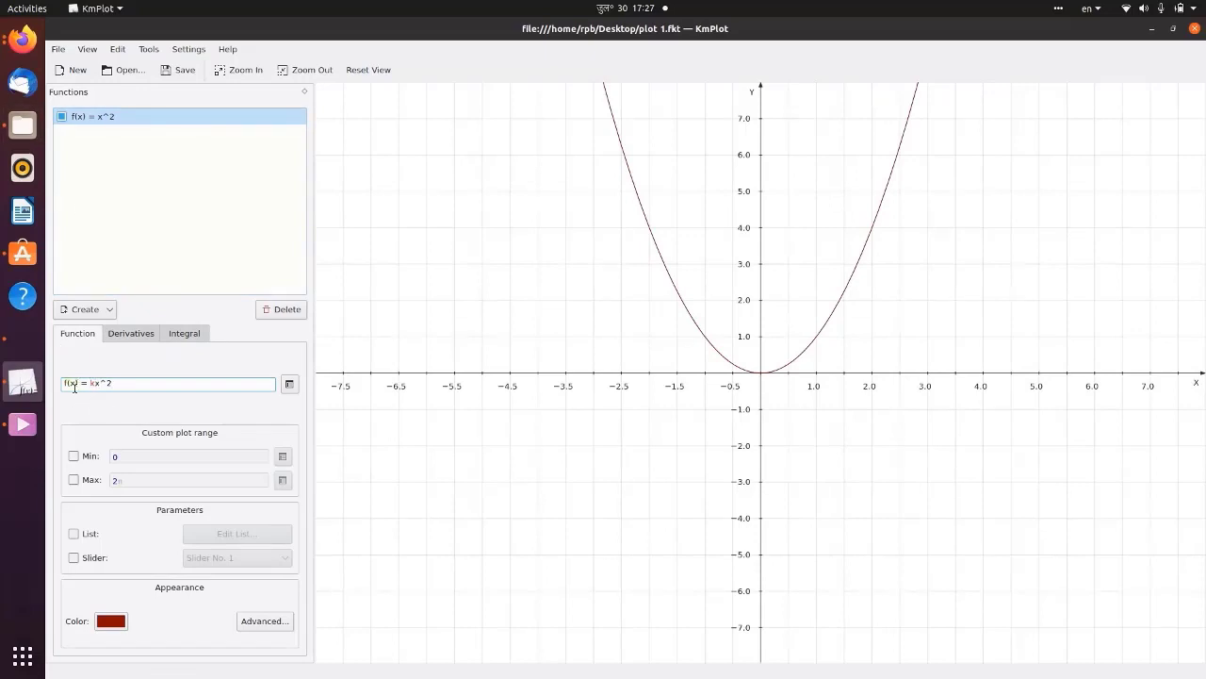
Add a parameter k to the Cartesian function so that it reads f(x,k) = kx^2.
{"action": "type", "text": ",k"}
{"action": "key", "text": "Return"}
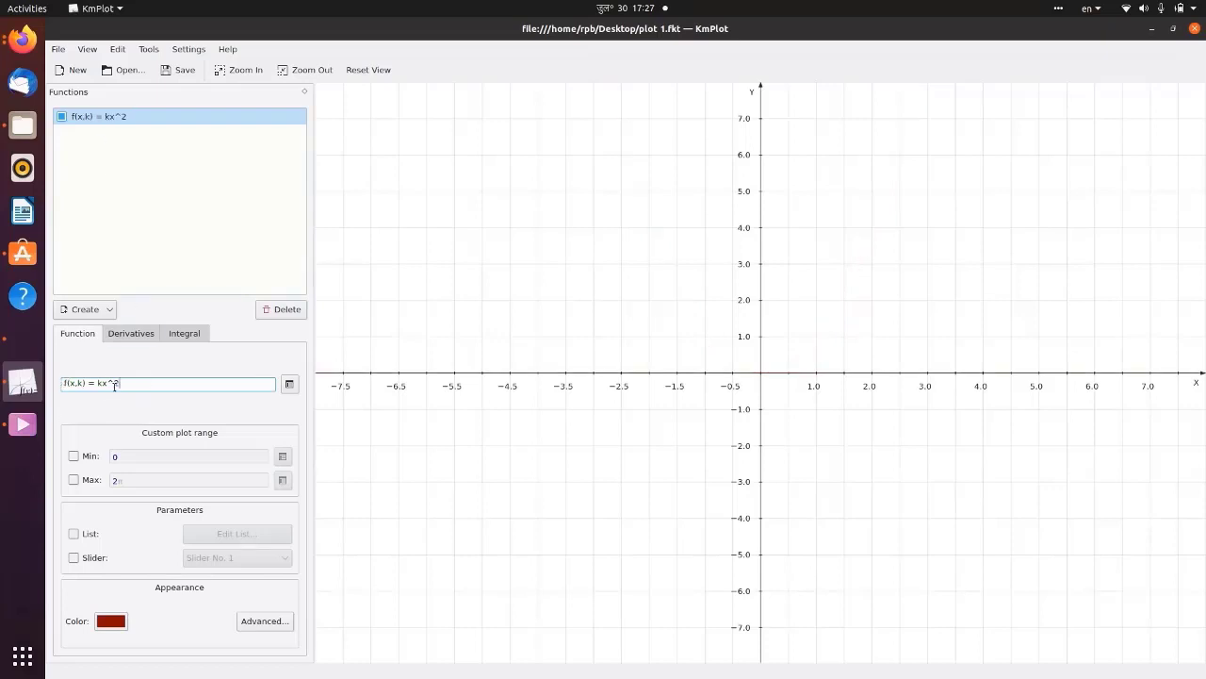
{"action": "left_click", "coordinate": [101, 123]}
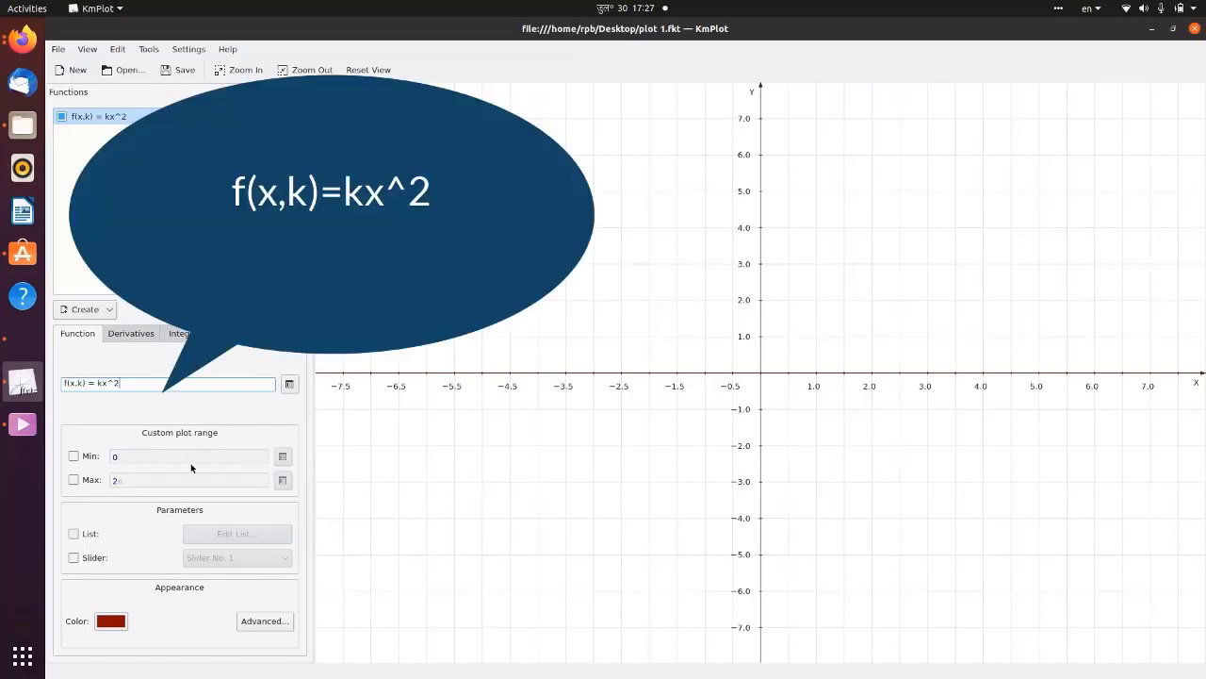
{"action": "left_click", "coordinate": [74, 456]}
{"action": "left_click", "coordinate": [74, 456]}
{"action": "left_click", "coordinate": [73, 480]}
{"action": "left_click", "coordinate": [73, 480]}
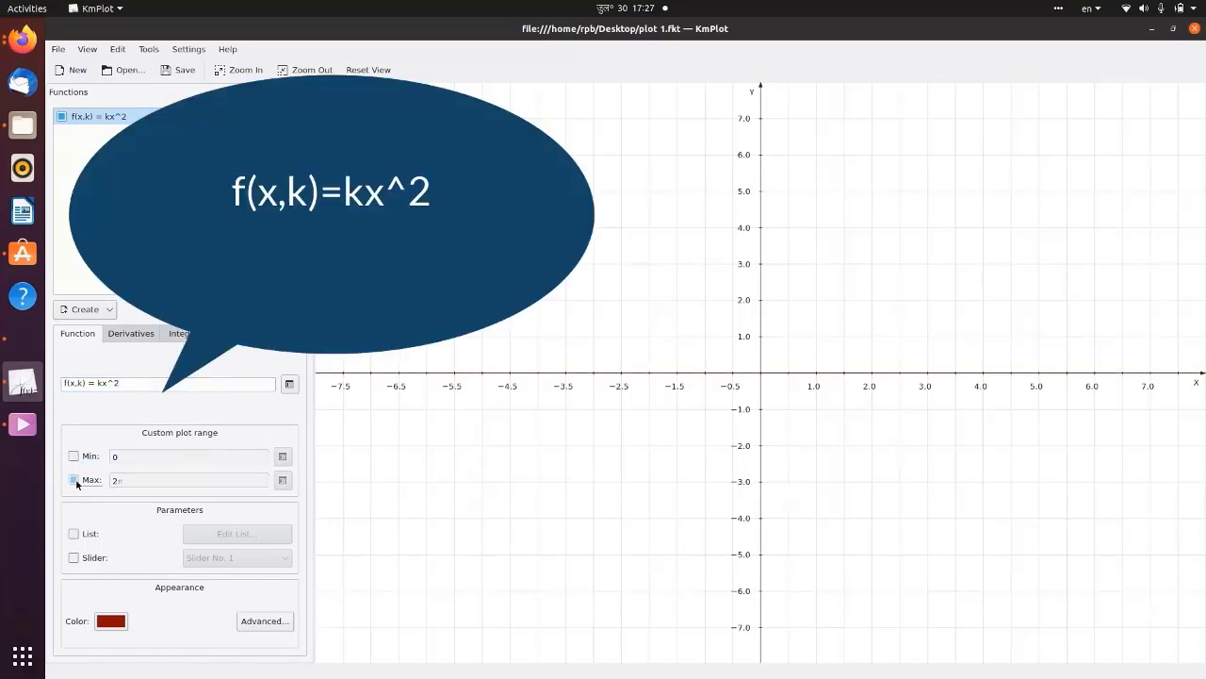
Enable the parameter list for f(x,k) = kx^2 and fill it with the values 0, 1, 2, 3, 4, 5 and 6.
{"action": "left_click", "coordinate": [74, 533]}
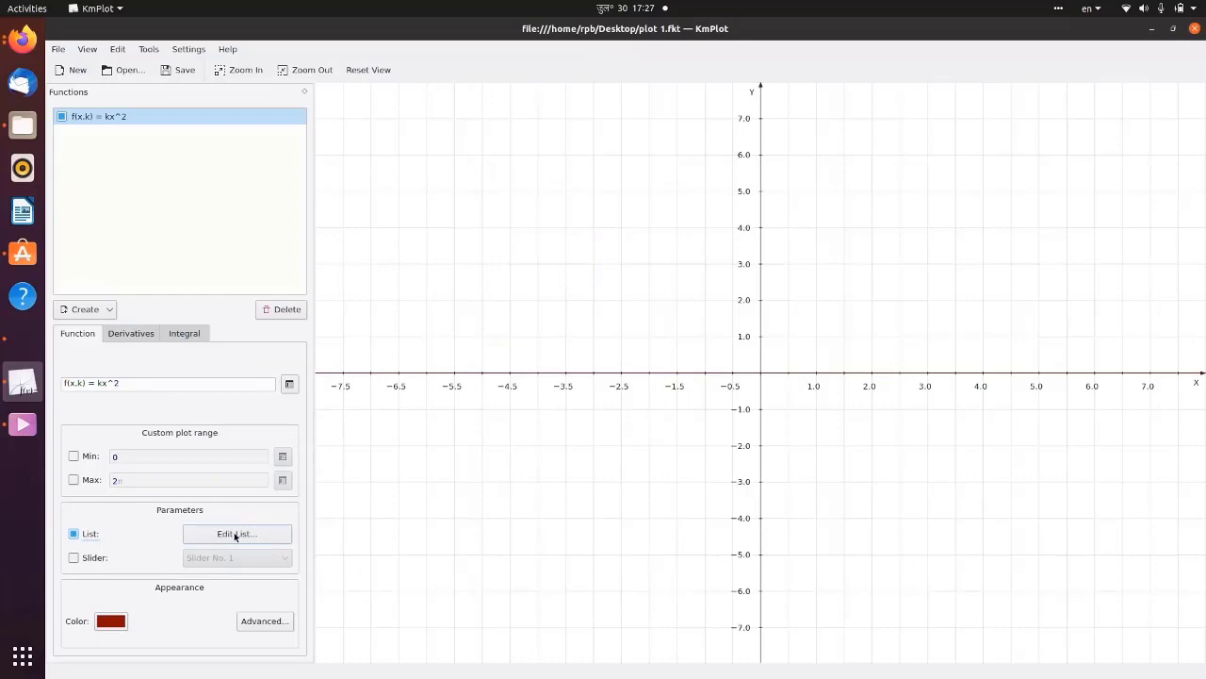
{"action": "left_click", "coordinate": [236, 535]}
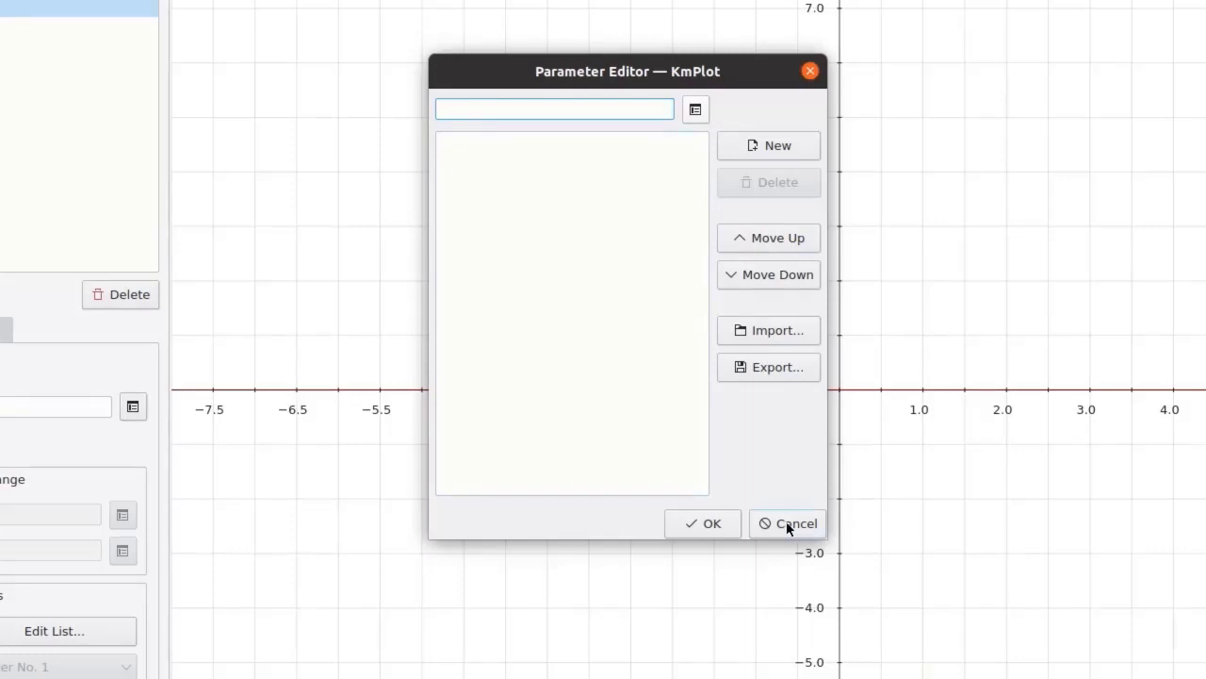
{"action": "type", "text": "0"}
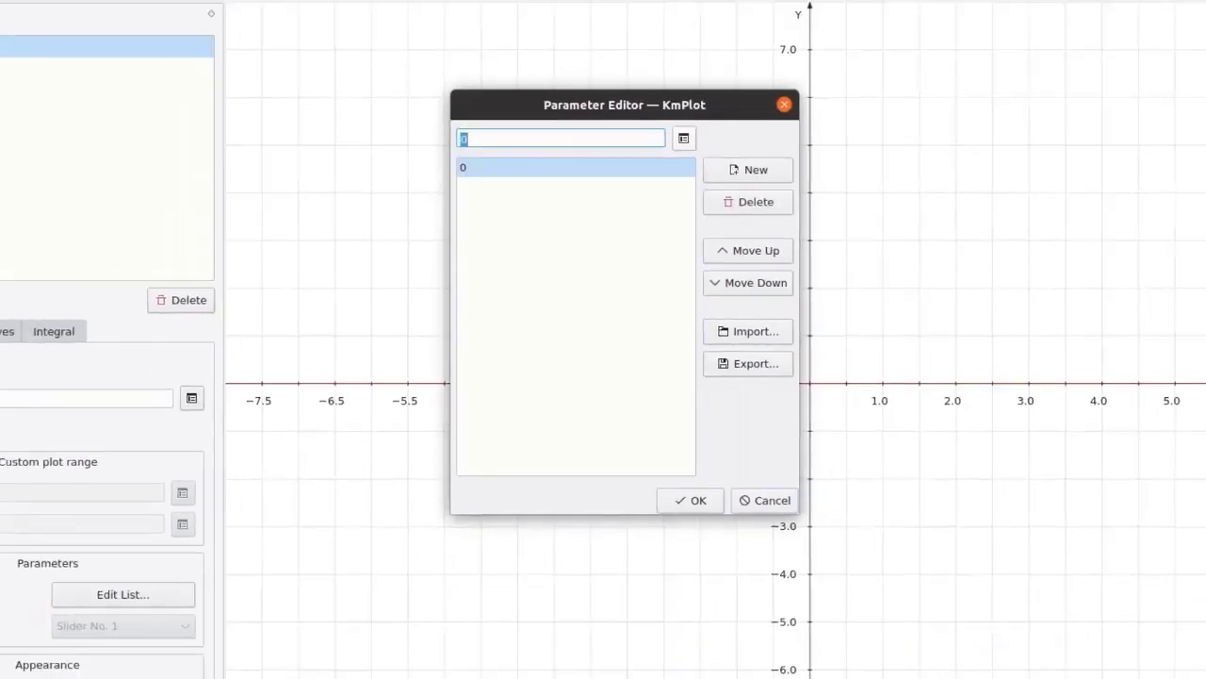
{"action": "type", "text": "1"}
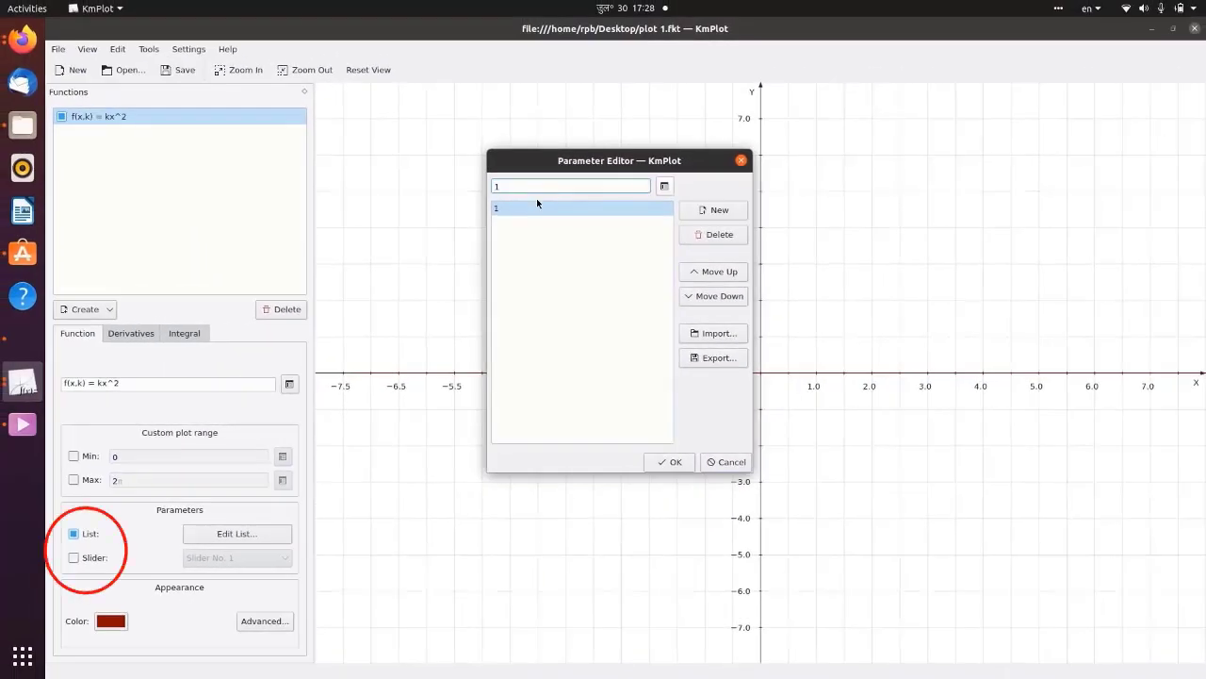
{"action": "key", "text": "BackSpace"}
{"action": "type", "text": "0"}
{"action": "key", "text": "Return"}
{"action": "type", "text": "1"}
{"action": "key", "text": "Return"}
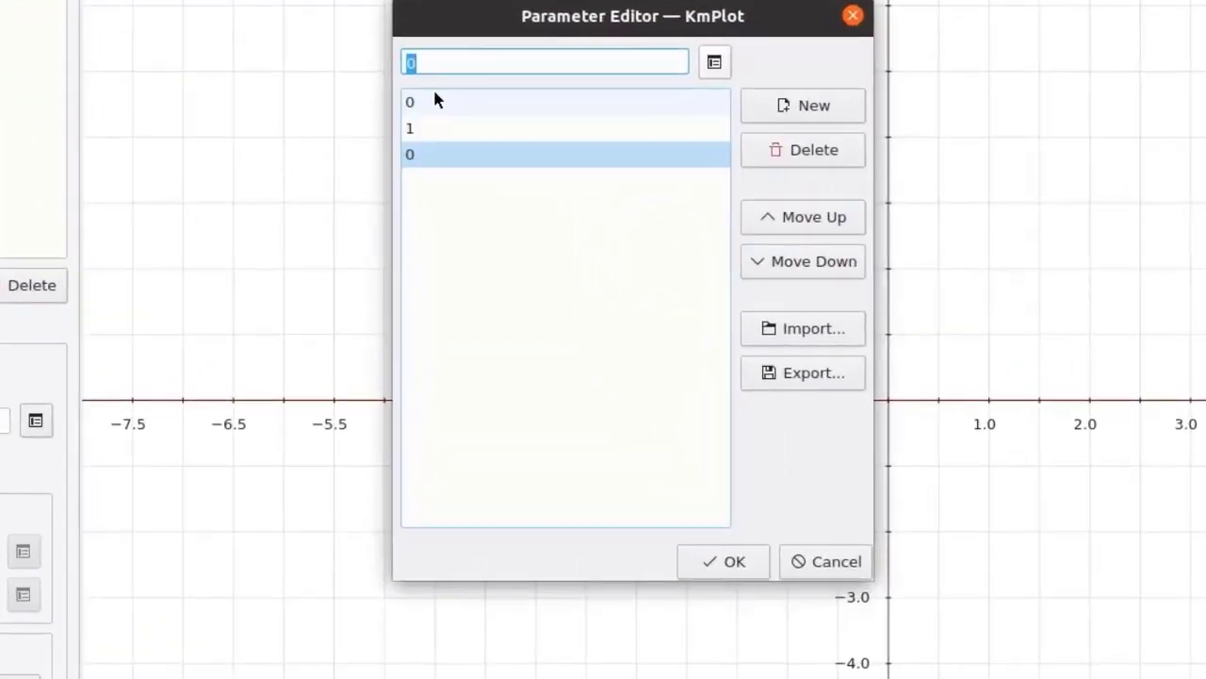
{"action": "type", "text": "2"}
{"action": "key", "text": "Return"}
{"action": "type", "text": "3"}
{"action": "key", "text": "Return"}
{"action": "type", "text": "4"}
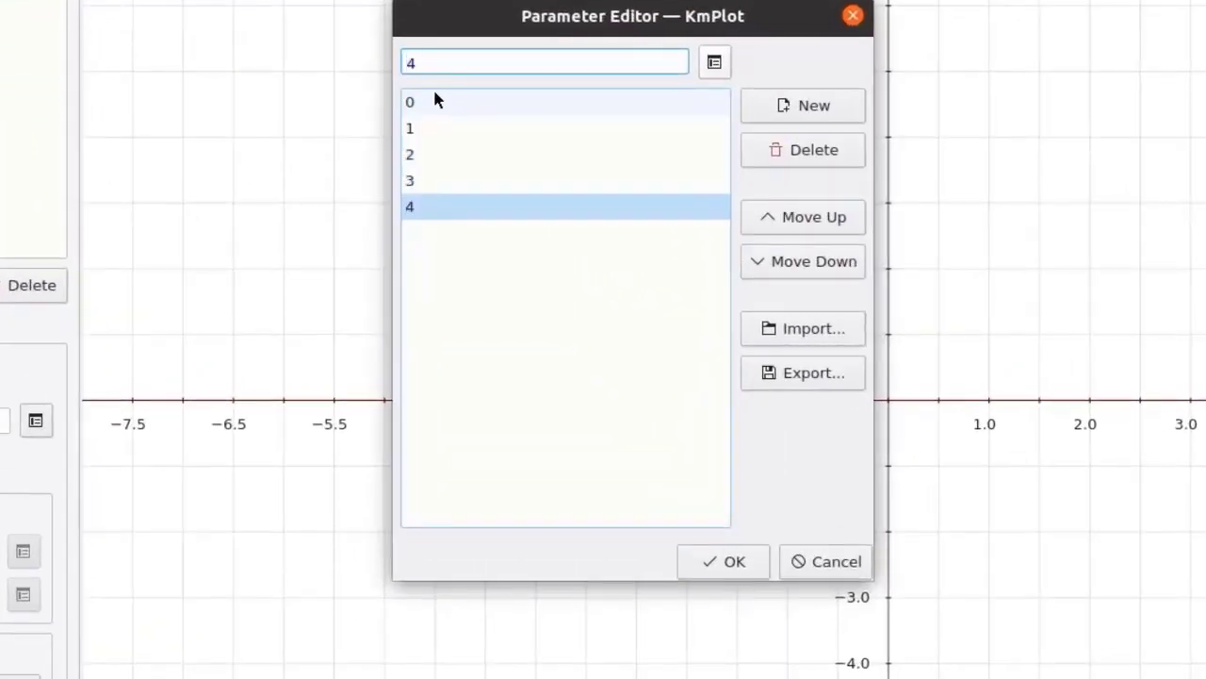
{"action": "key", "text": "Return"}
{"action": "type", "text": "5"}
{"action": "key", "text": "Return"}
{"action": "type", "text": "6"}
{"action": "key", "text": "Return"}
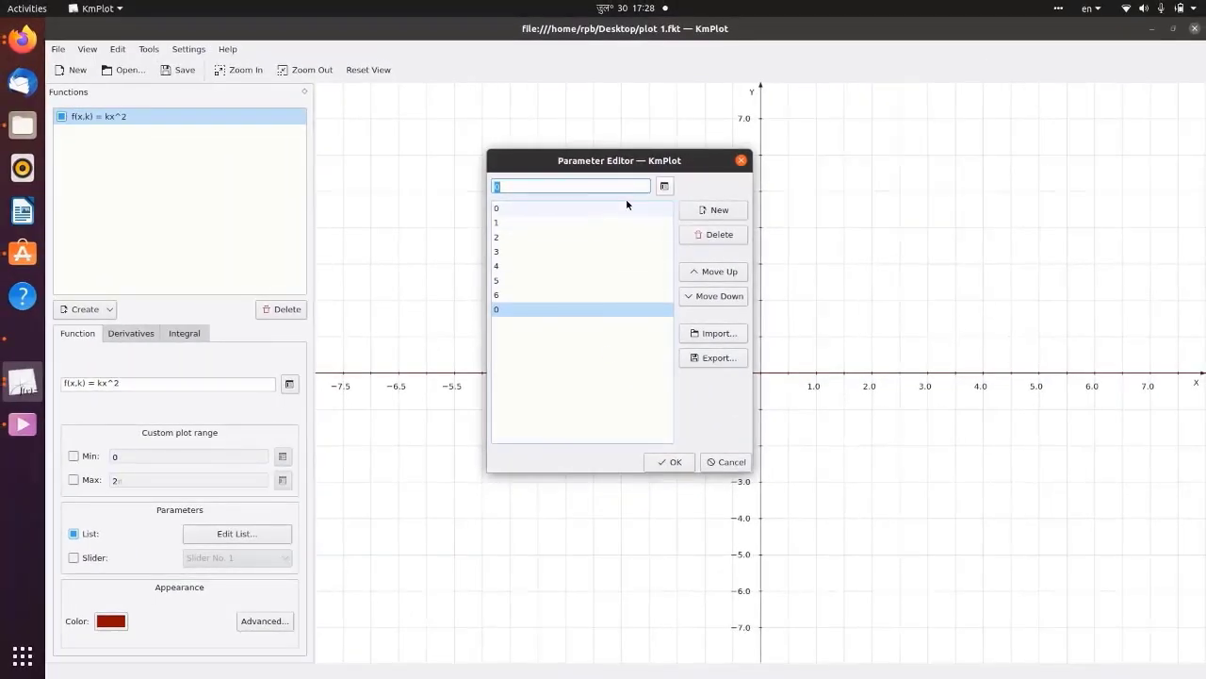
{"action": "left_click", "coordinate": [746, 564]}
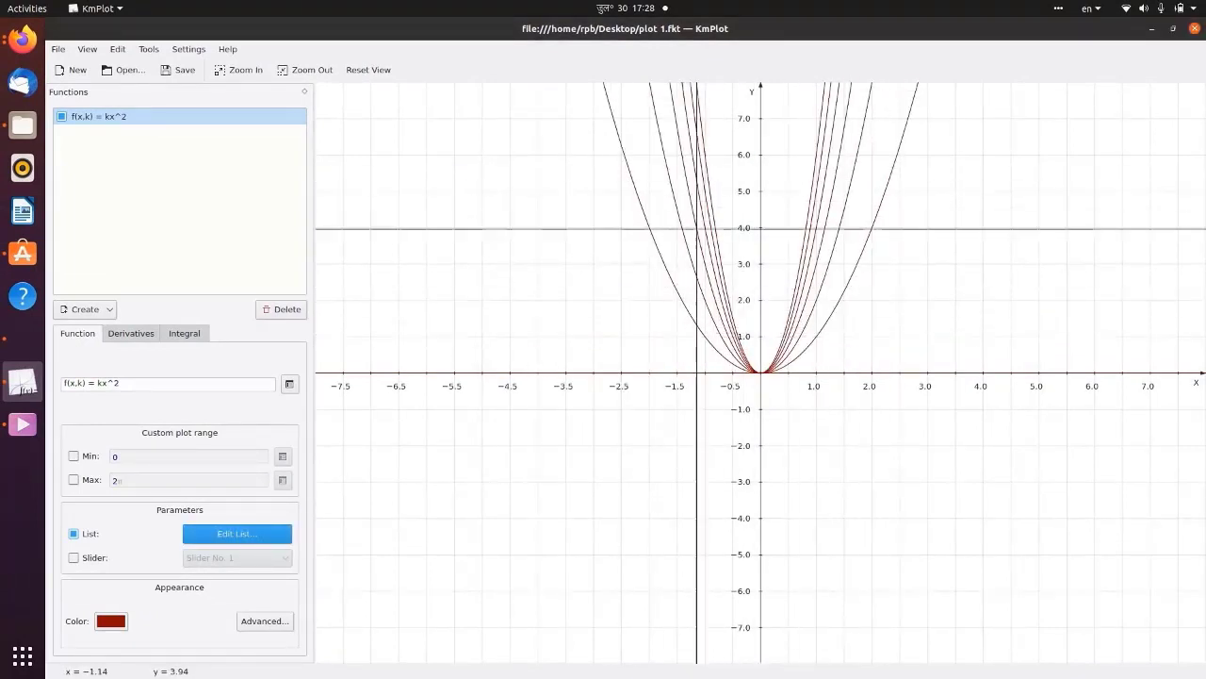
Set the colour of the f(x,k) = kx^2 curves to violet (#5500ff).
{"action": "left_click", "coordinate": [123, 619]}
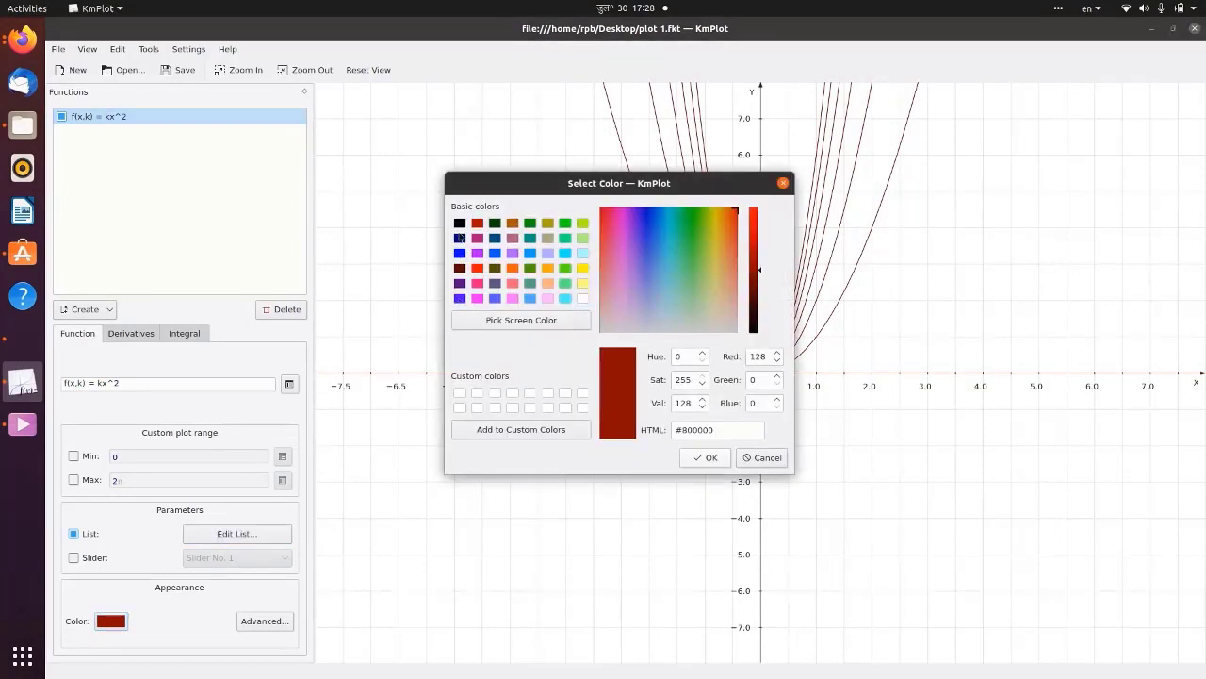
{"action": "left_click", "coordinate": [461, 299]}
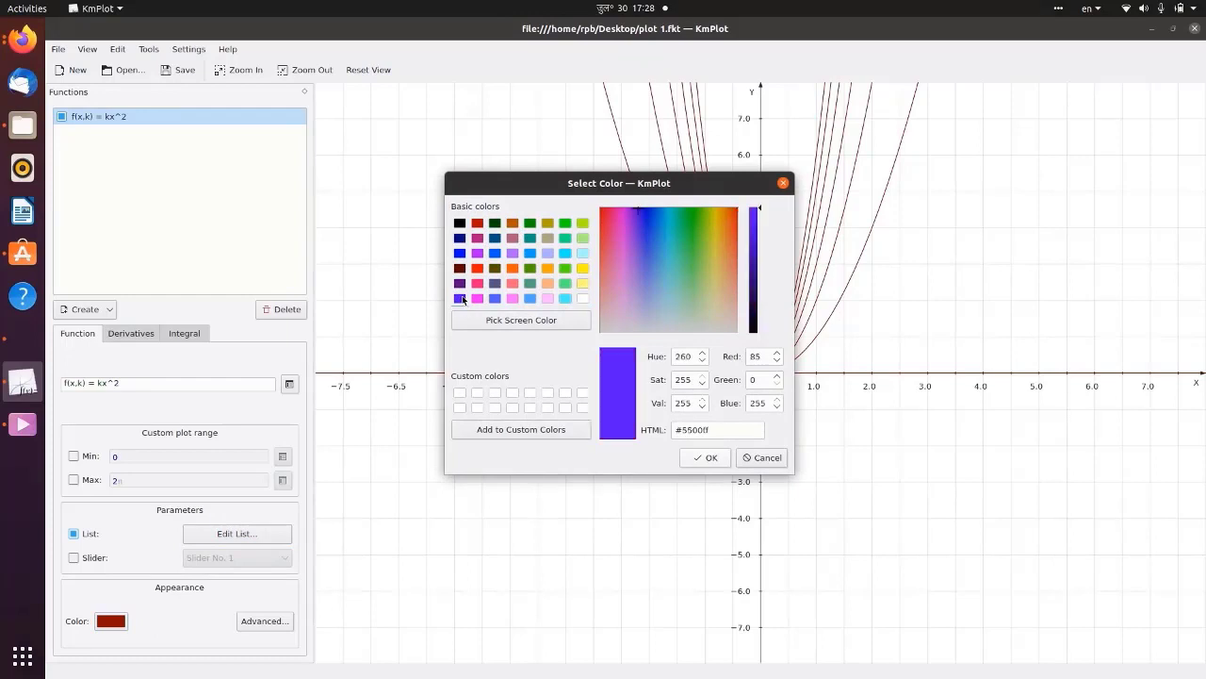
{"action": "left_click", "coordinate": [705, 457]}
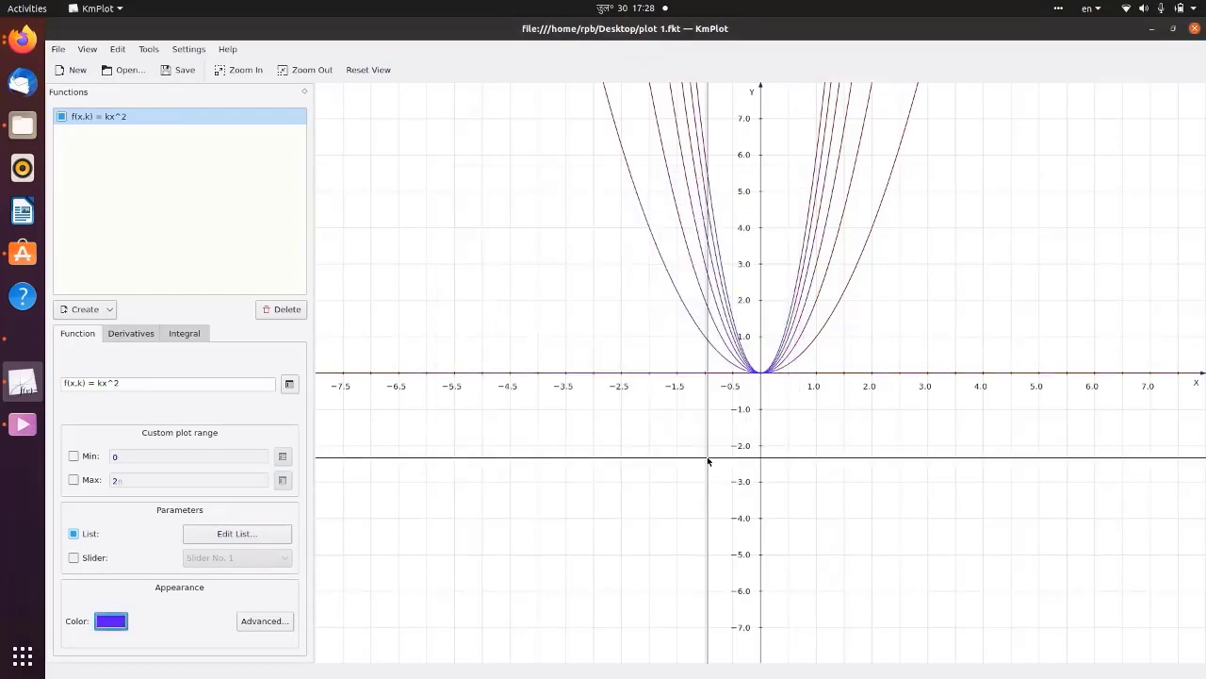
Try showing the plot names on the f(x,k) = kx^2 curves and hide them again.
{"action": "left_click", "coordinate": [264, 621]}
{"action": "left_click", "coordinate": [522, 369]}
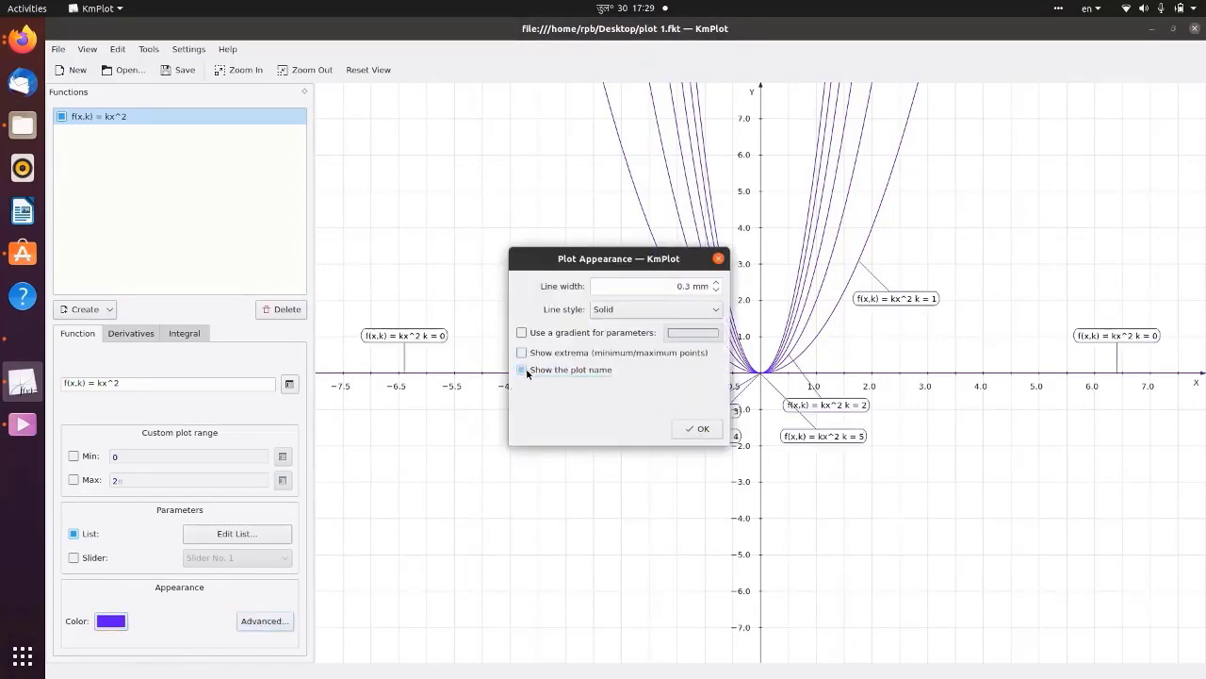
{"action": "left_click", "coordinate": [699, 429]}
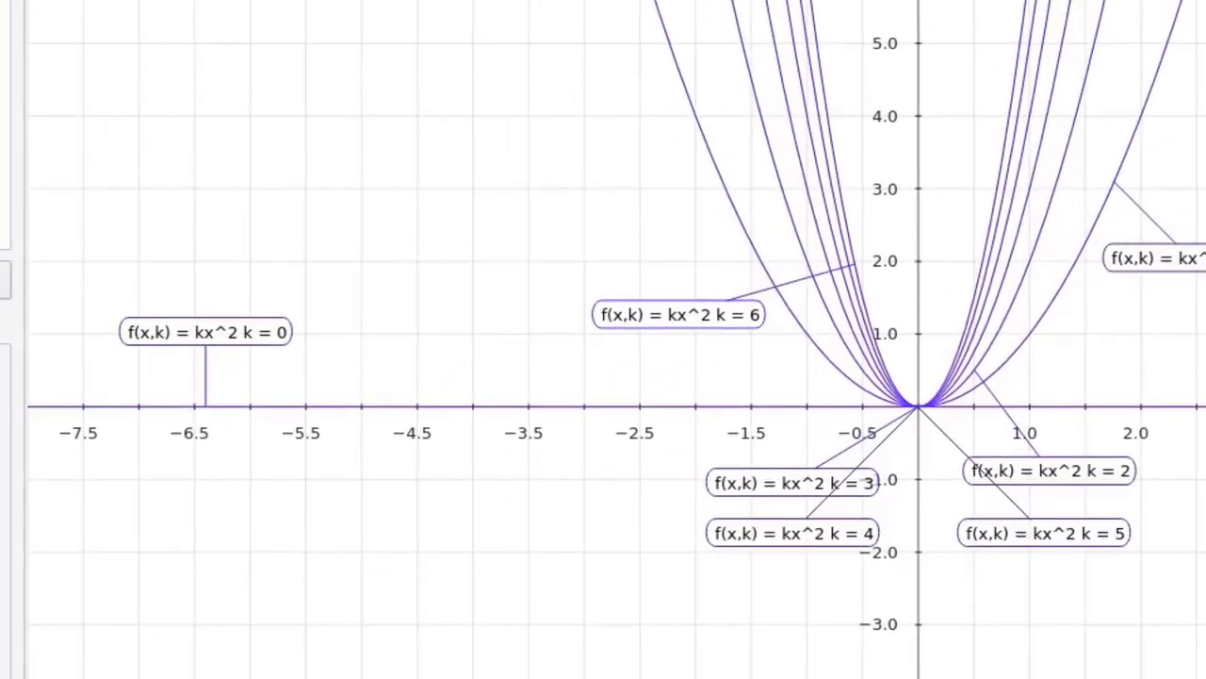
{"action": "left_click", "coordinate": [557, 403]}
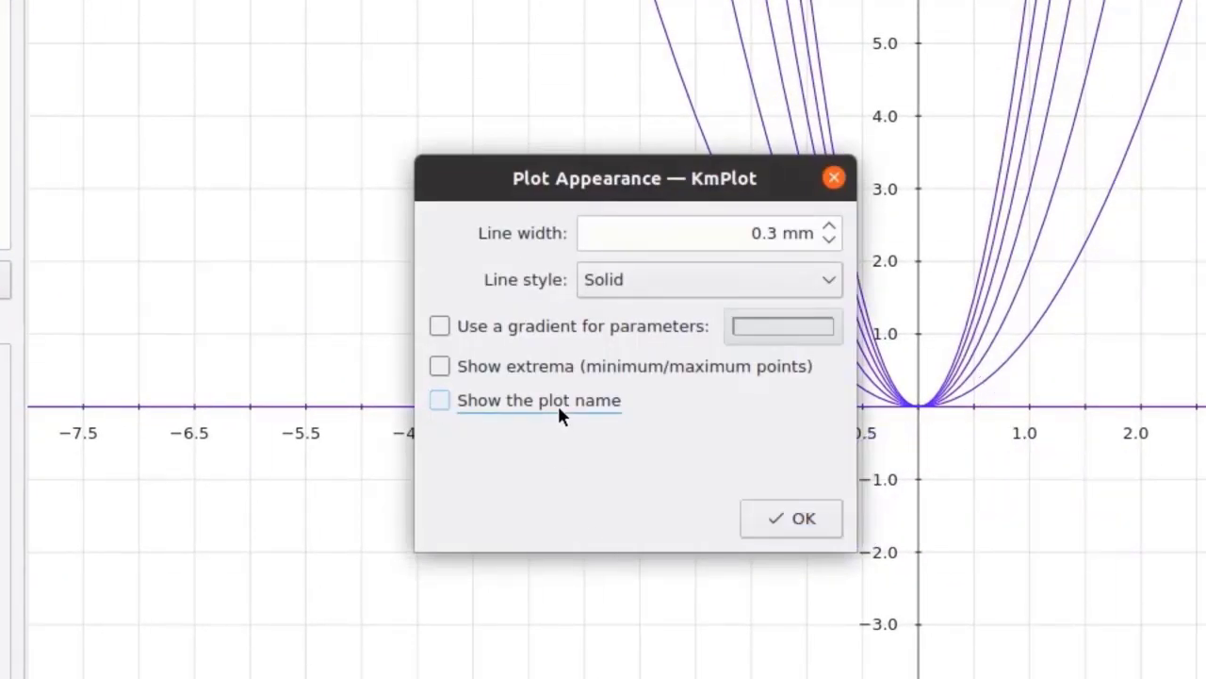
Try the extrema display and the parameter gradient on the curves, turn both off again and accept the appearance settings.
{"action": "left_click", "coordinate": [547, 367]}
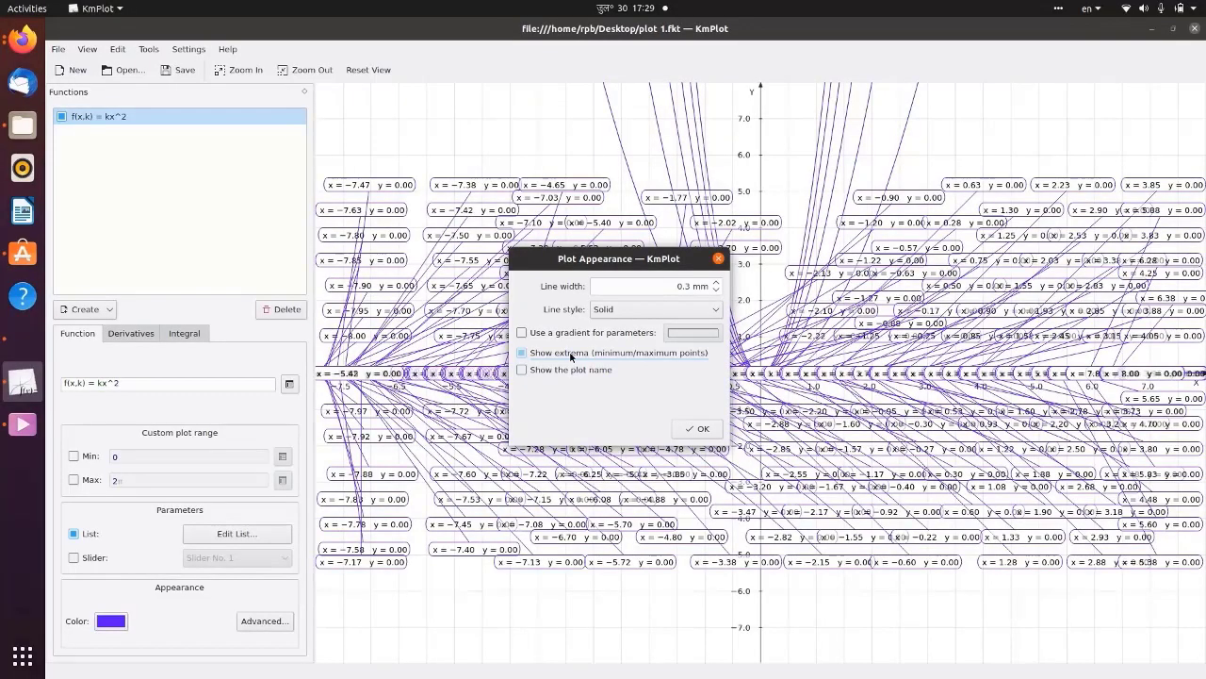
{"action": "left_click", "coordinate": [565, 335]}
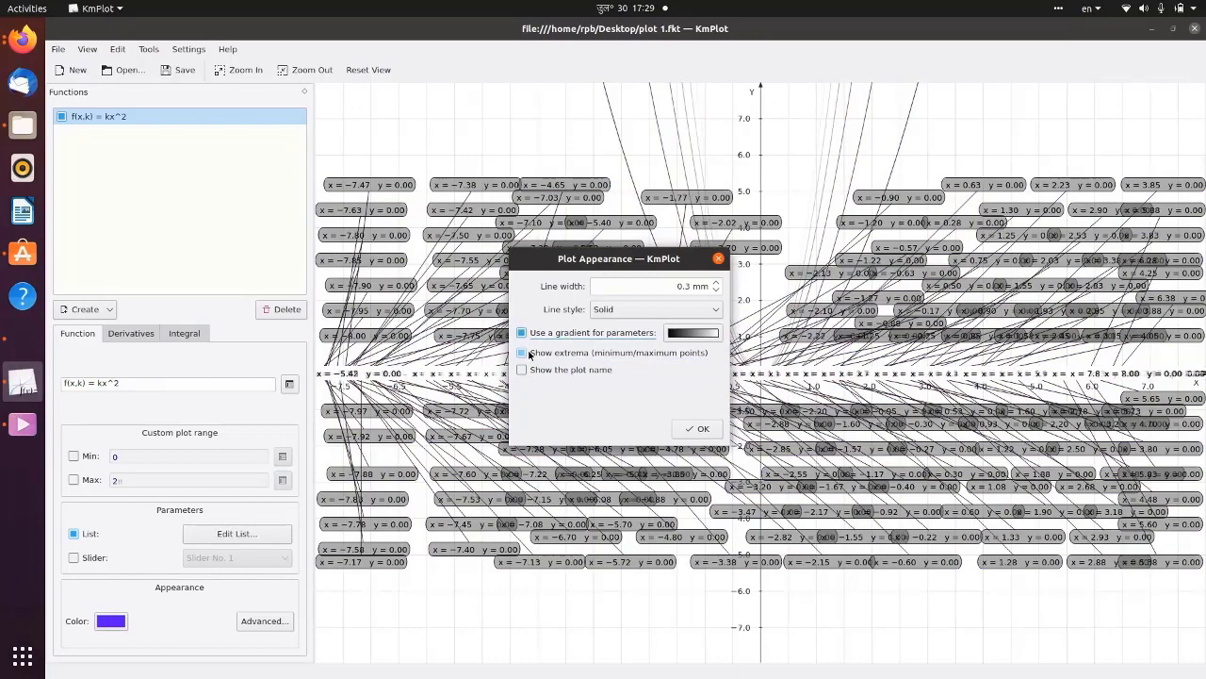
{"action": "left_click", "coordinate": [528, 354]}
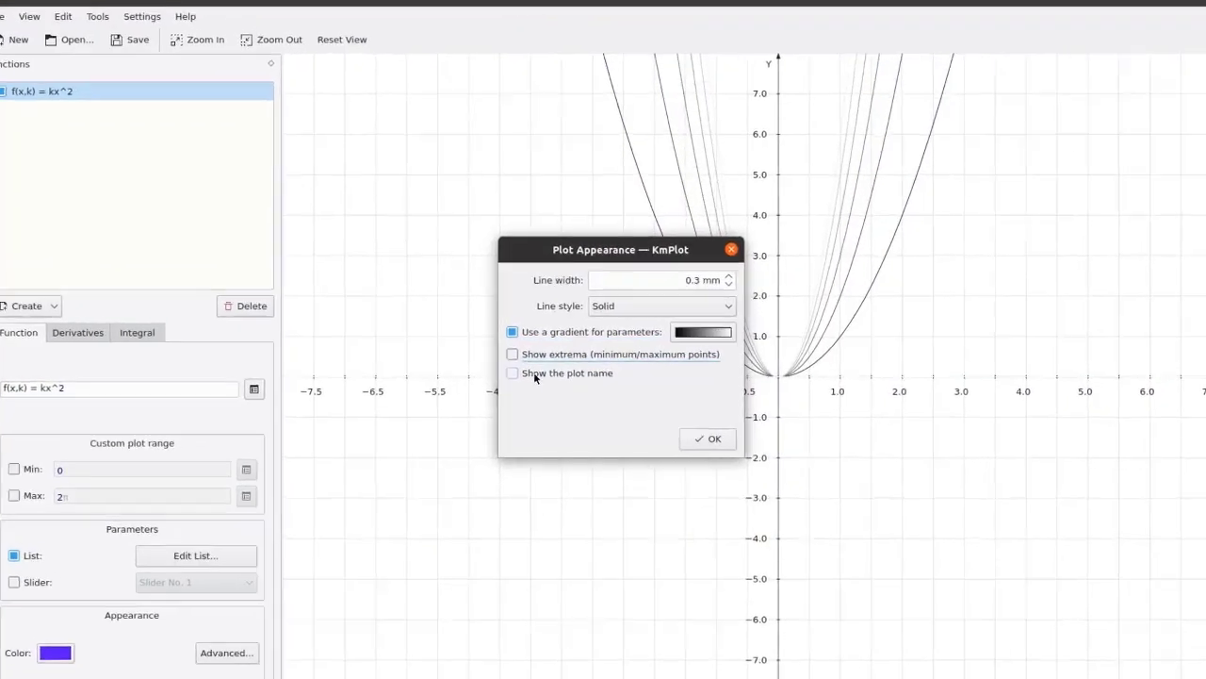
{"action": "left_click", "coordinate": [541, 372]}
{"action": "left_click", "coordinate": [496, 356]}
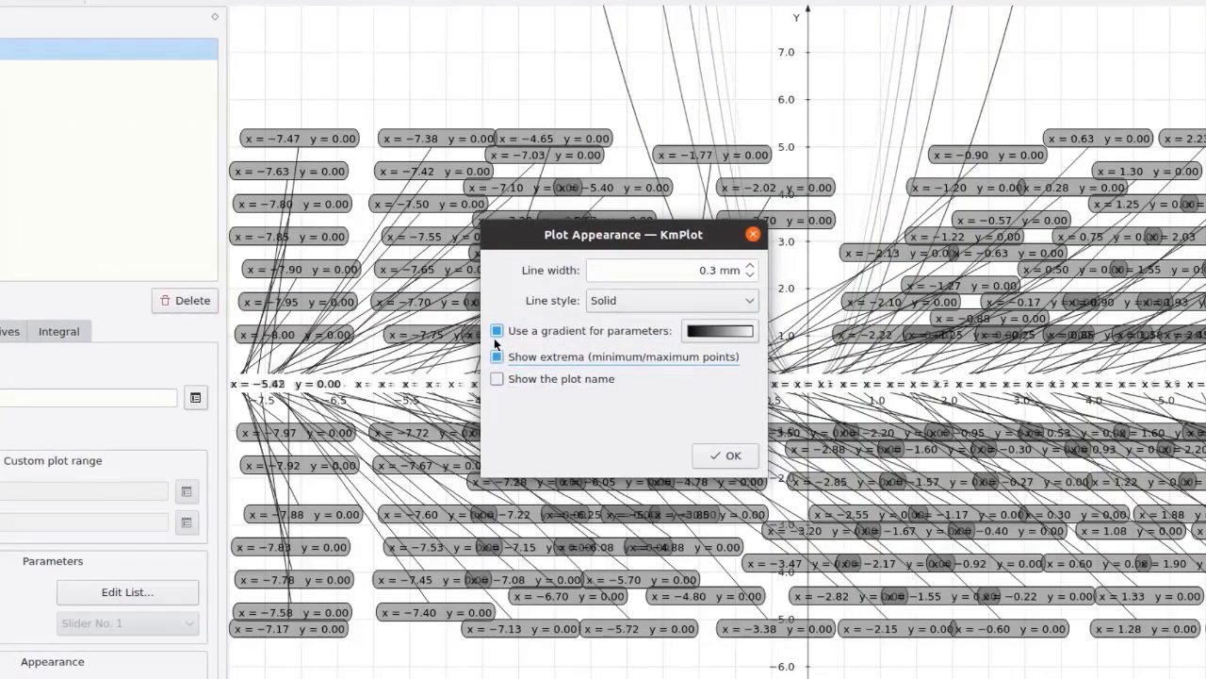
{"action": "left_click", "coordinate": [497, 331]}
{"action": "left_click", "coordinate": [497, 356]}
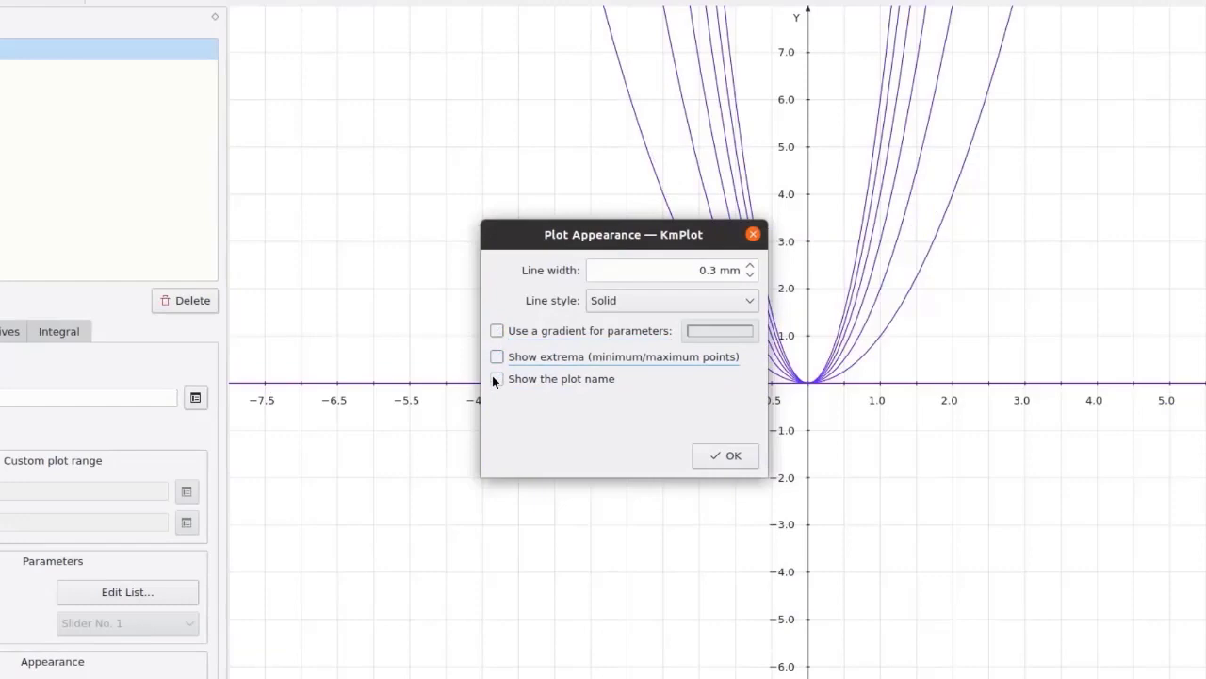
{"action": "left_click", "coordinate": [730, 457]}
Turn off the parameter list and control k with Slider No. 1 instead.
{"action": "left_click", "coordinate": [75, 535]}
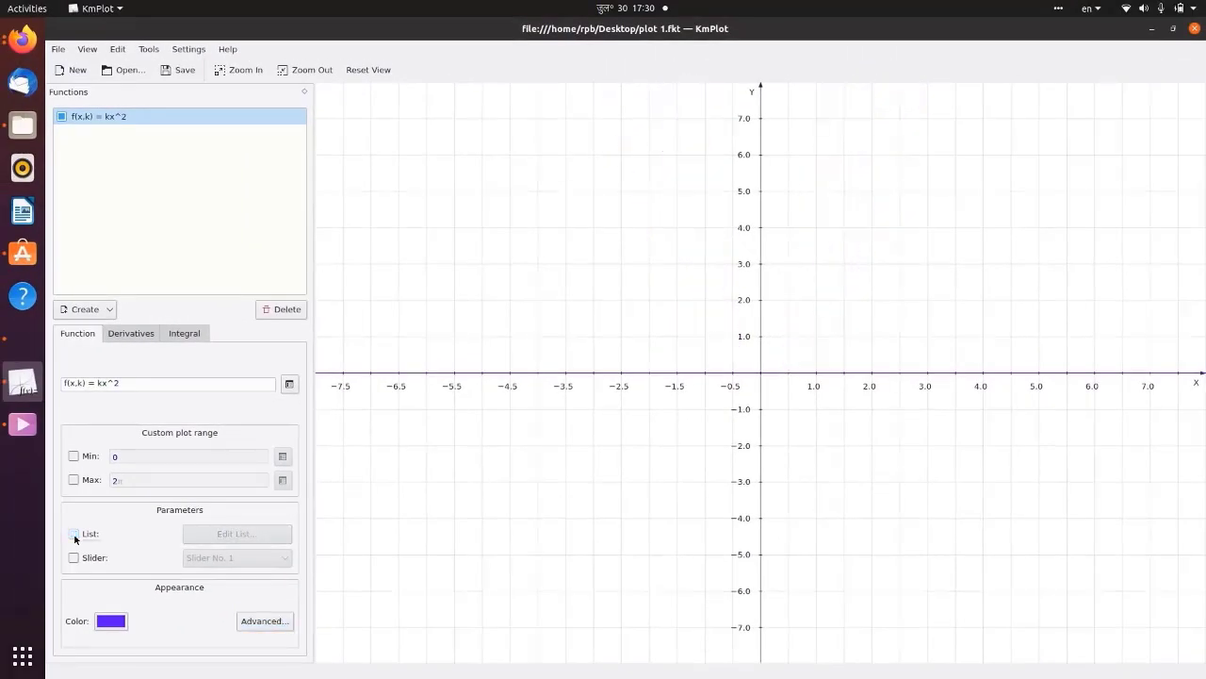
{"action": "left_click", "coordinate": [74, 558]}
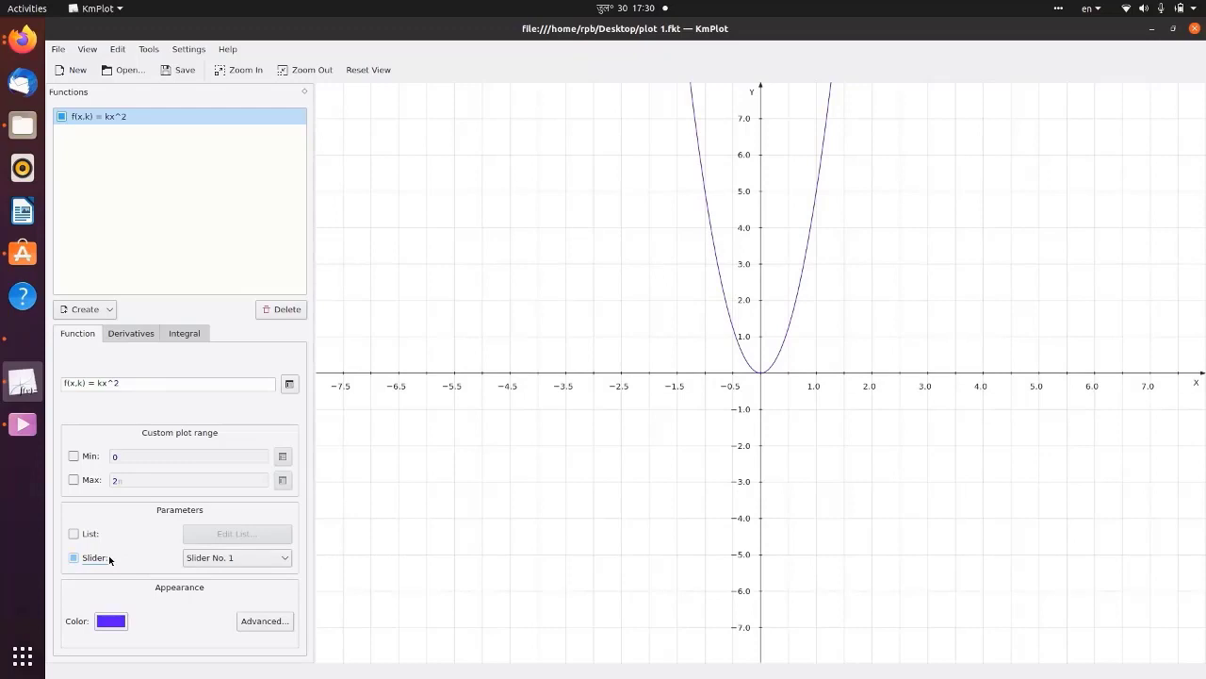
{"action": "left_click", "coordinate": [225, 558]}
{"action": "left_click", "coordinate": [226, 560]}
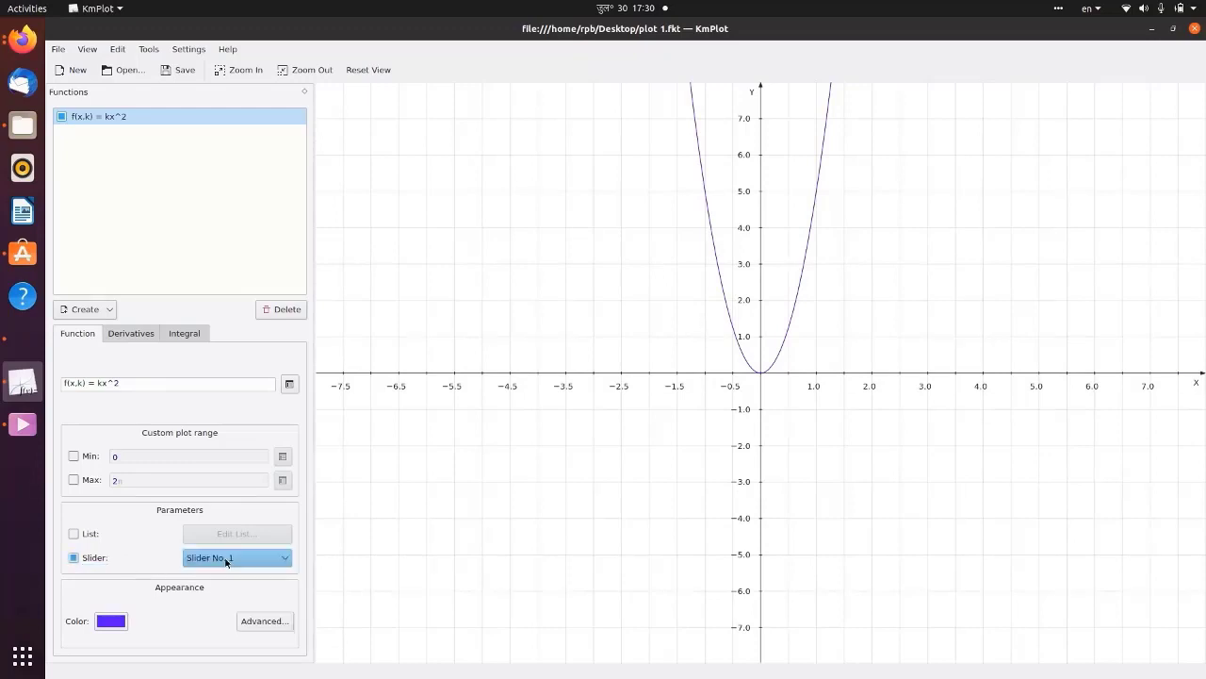
{"action": "left_click", "coordinate": [123, 119]}
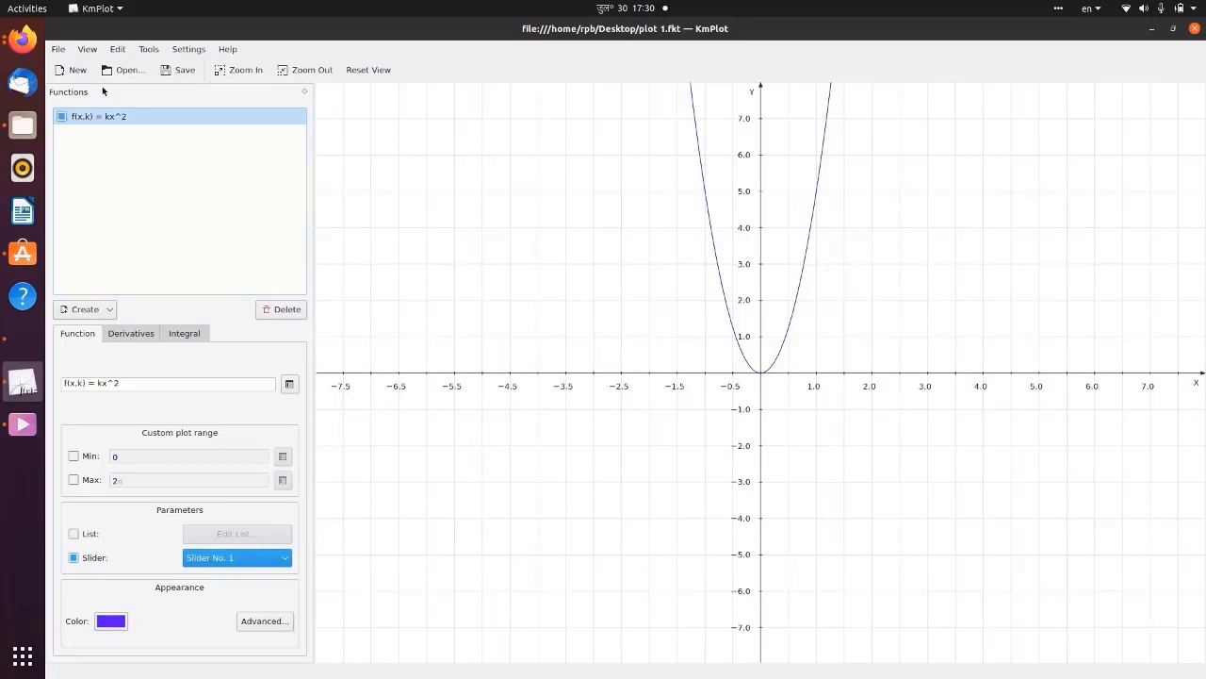
Show the sliders, place their window clear of the curve and move Slider 1 to about 6.54.
{"action": "left_click", "coordinate": [98, 50]}
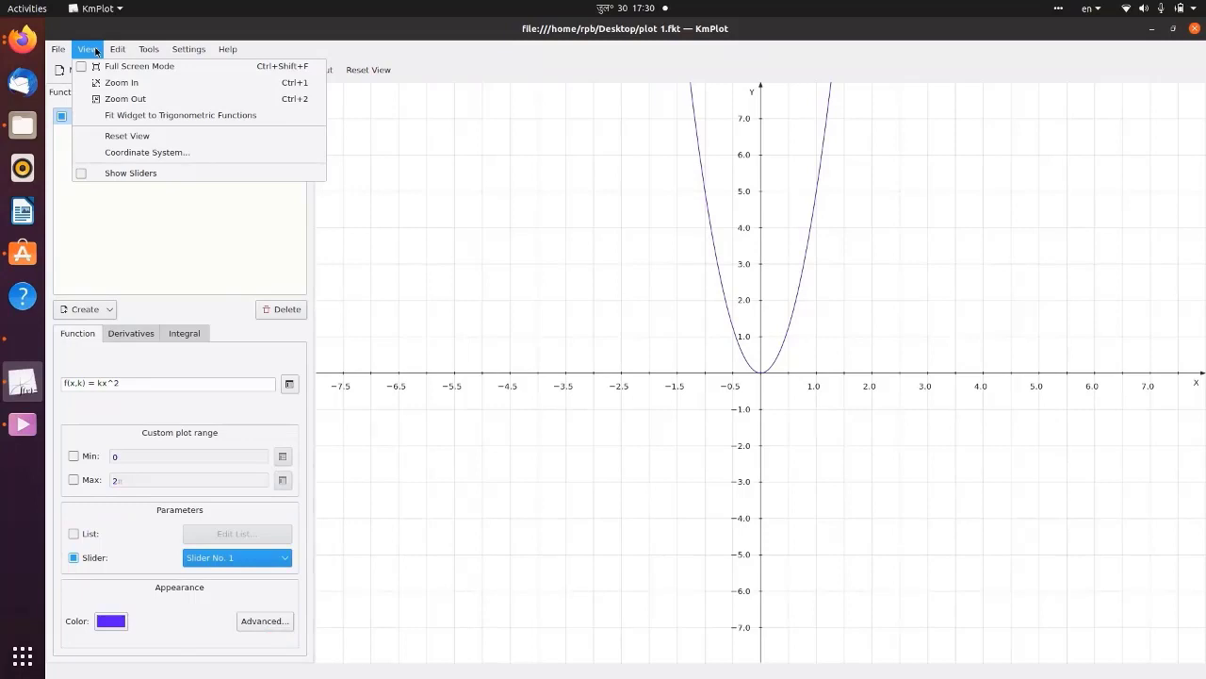
{"action": "left_click", "coordinate": [126, 173]}
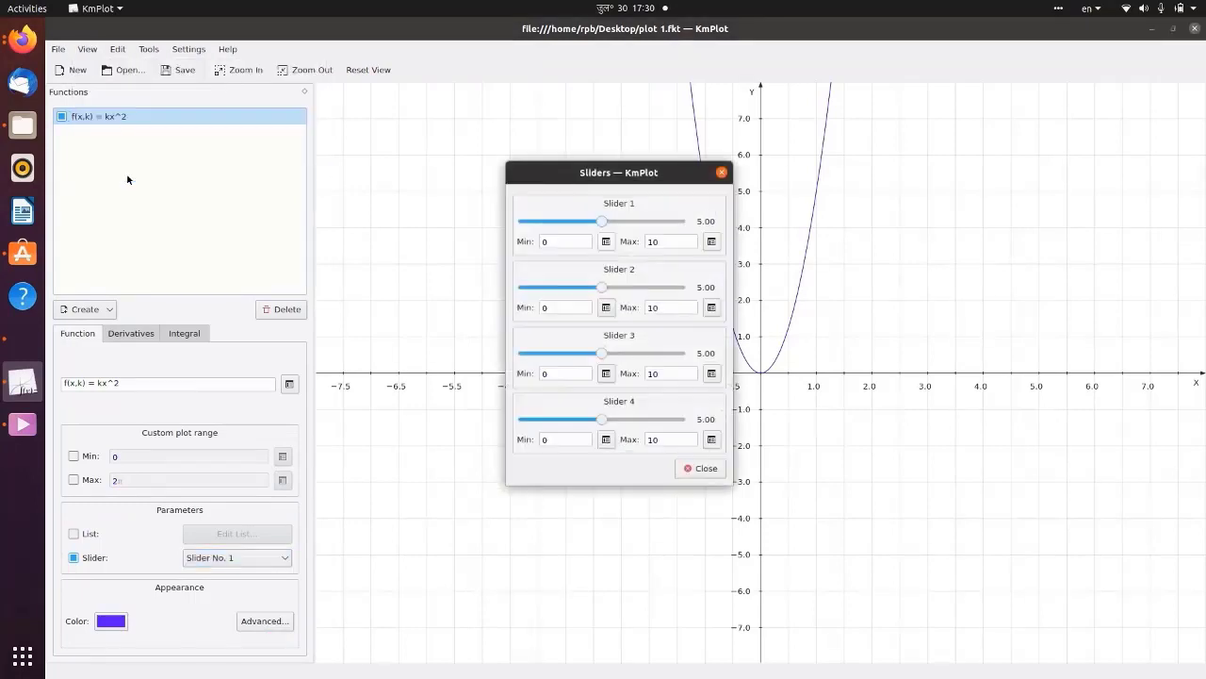
{"action": "left_click_drag", "start_coordinate": [581, 186], "coordinate": [1019, 111]}
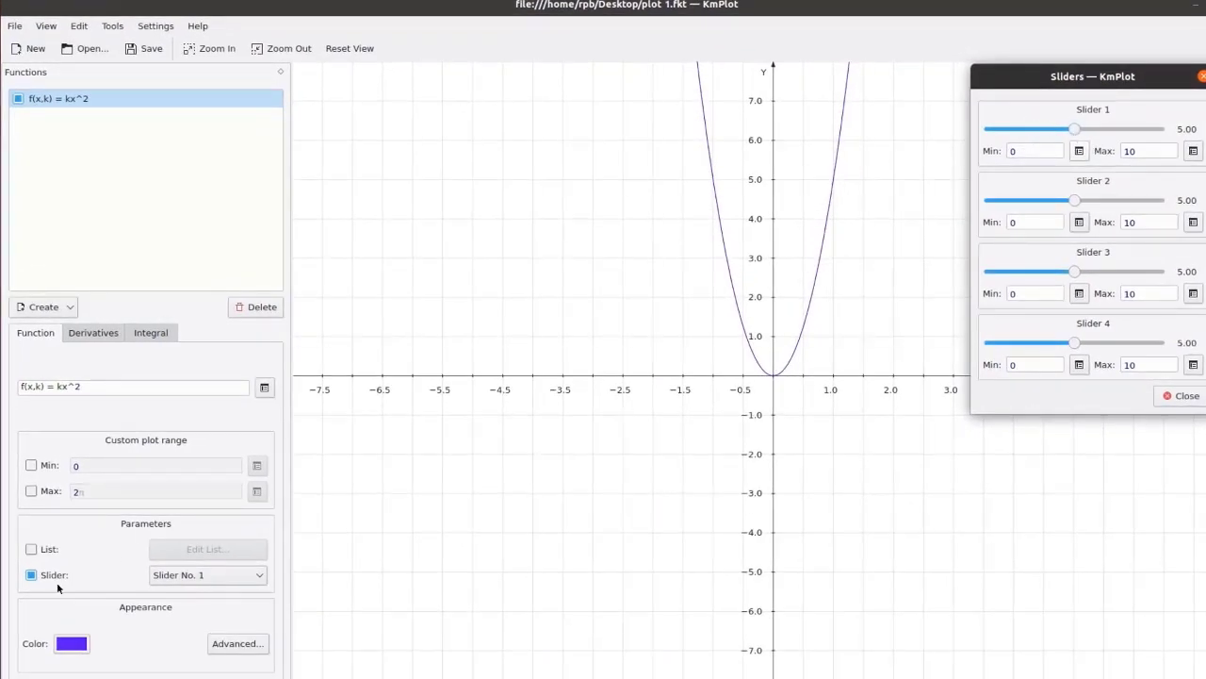
{"action": "left_click_drag", "start_coordinate": [1080, 133], "coordinate": [1105, 148]}
Set the range of Slider 1 from −5 to 5 and move the slider to about 1.87.
{"action": "left_click", "coordinate": [1015, 152]}
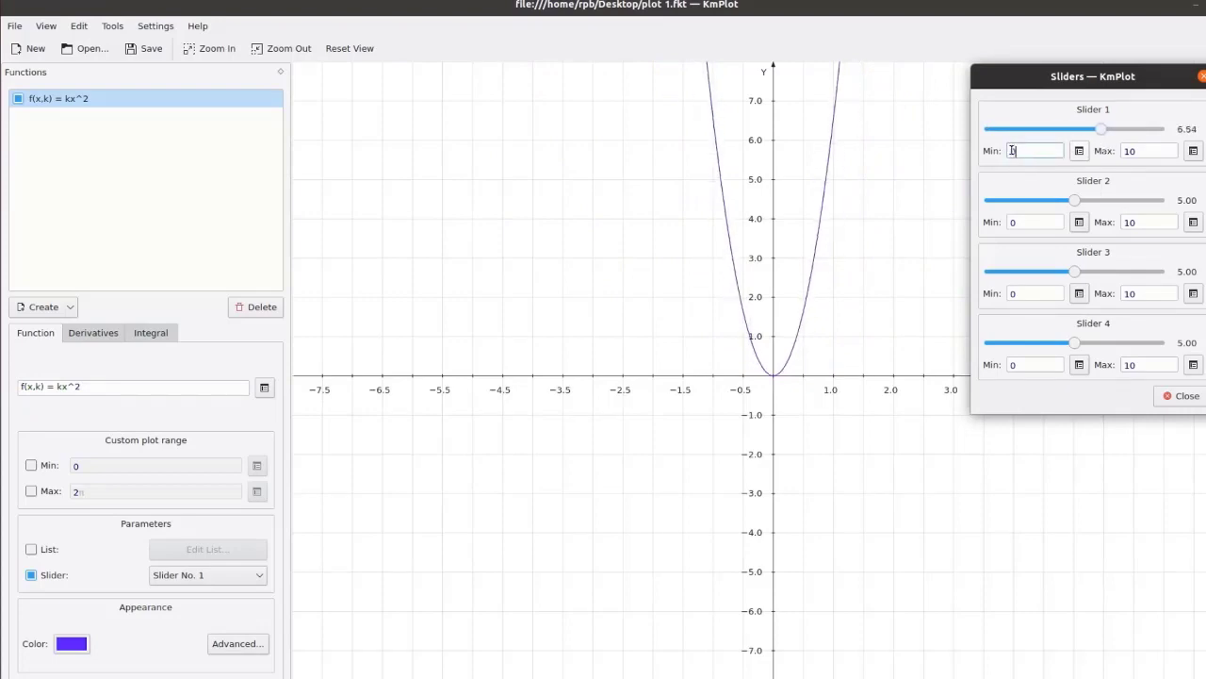
{"action": "type", "text": "-5"}
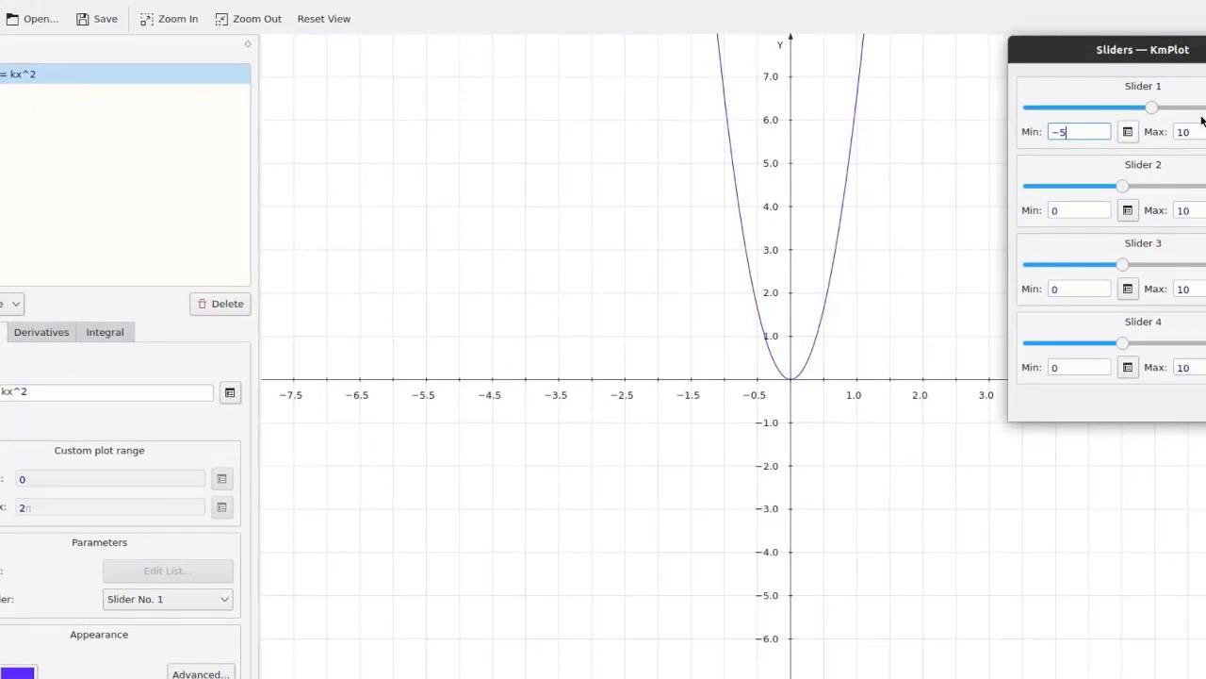
{"action": "double_click", "coordinate": [1184, 131]}
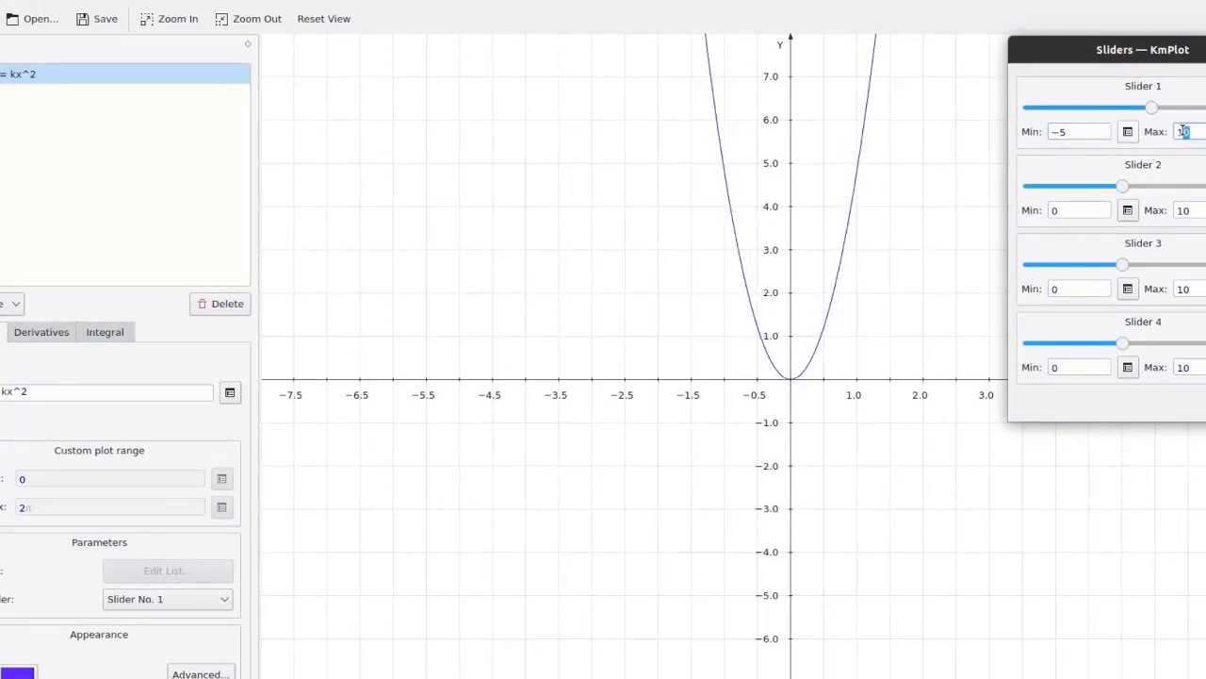
{"action": "type", "text": "5"}
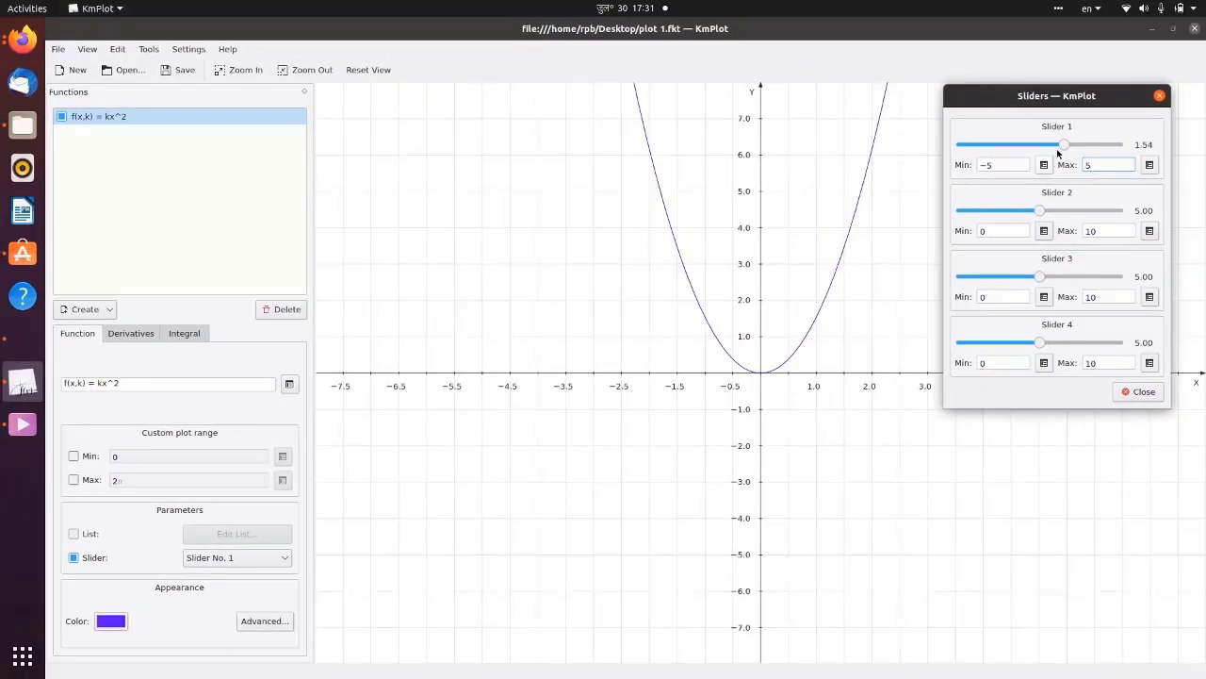
{"action": "mouse_move", "coordinate": [1065, 151]}
{"action": "left_mouse_down"}
{"action": "mouse_move", "coordinate": [1013, 156]}
{"action": "mouse_move", "coordinate": [1075, 154]}
{"action": "mouse_move", "coordinate": [966, 158]}
{"action": "mouse_move", "coordinate": [1104, 156]}
{"action": "mouse_move", "coordinate": [1057, 162]}
{"action": "mouse_move", "coordinate": [1068, 161]}
{"action": "left_mouse_up"}
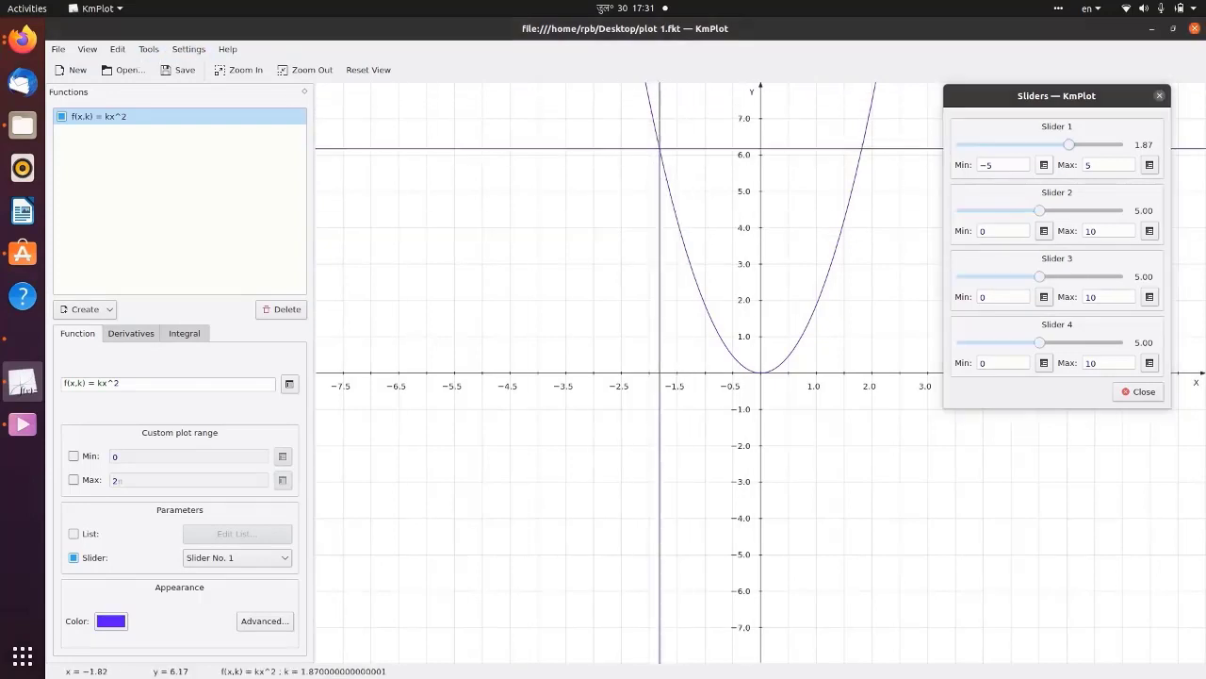
Open the parameter animator for the parabola f(x,k) = kx^2, move it clear of the curve and close the sliders window.
{"action": "right_click", "coordinate": [660, 150]}
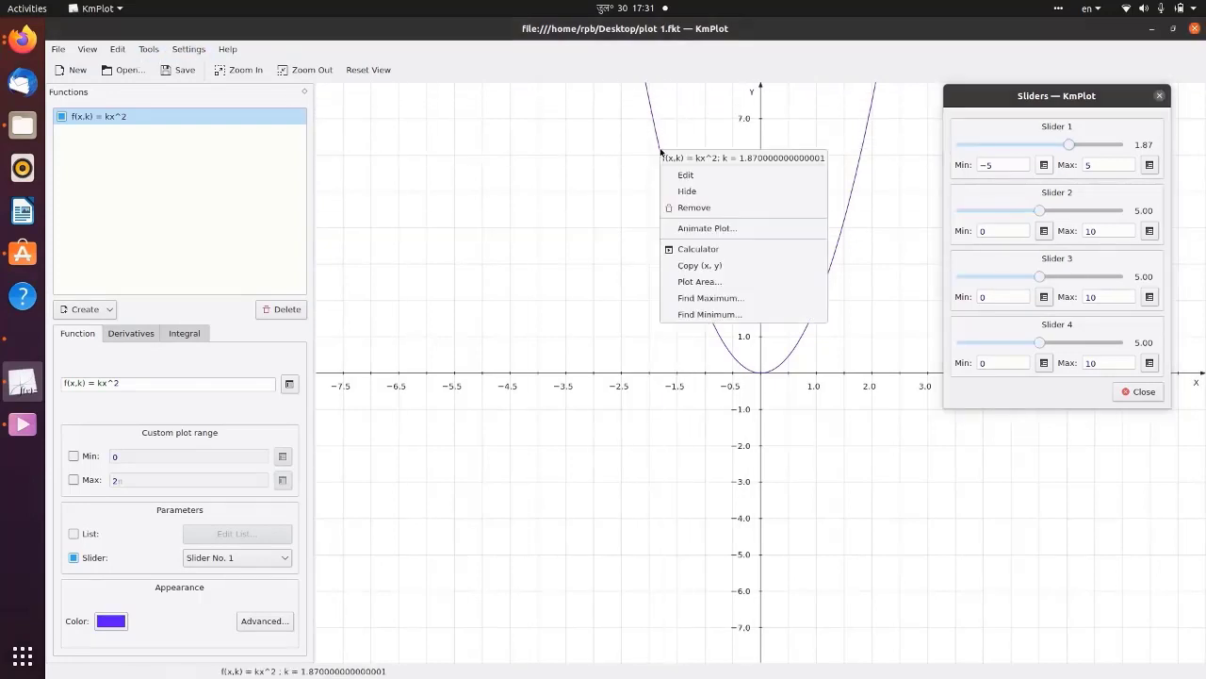
{"action": "left_click", "coordinate": [688, 229]}
{"action": "left_click_drag", "start_coordinate": [704, 184], "coordinate": [552, 89]}
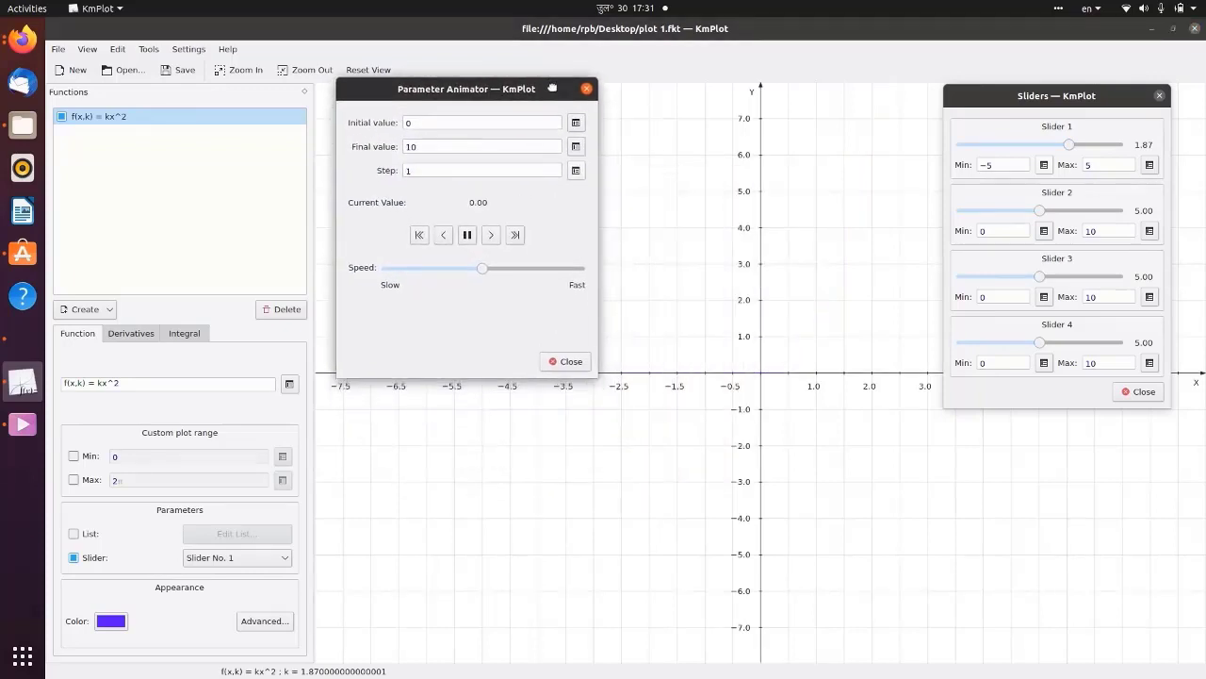
{"action": "left_click", "coordinate": [1161, 96]}
Reduce the animation speed slightly and play the parameter animation forwards and backwards.
{"action": "left_click_drag", "start_coordinate": [481, 273], "coordinate": [456, 273]}
{"action": "left_click", "coordinate": [490, 236]}
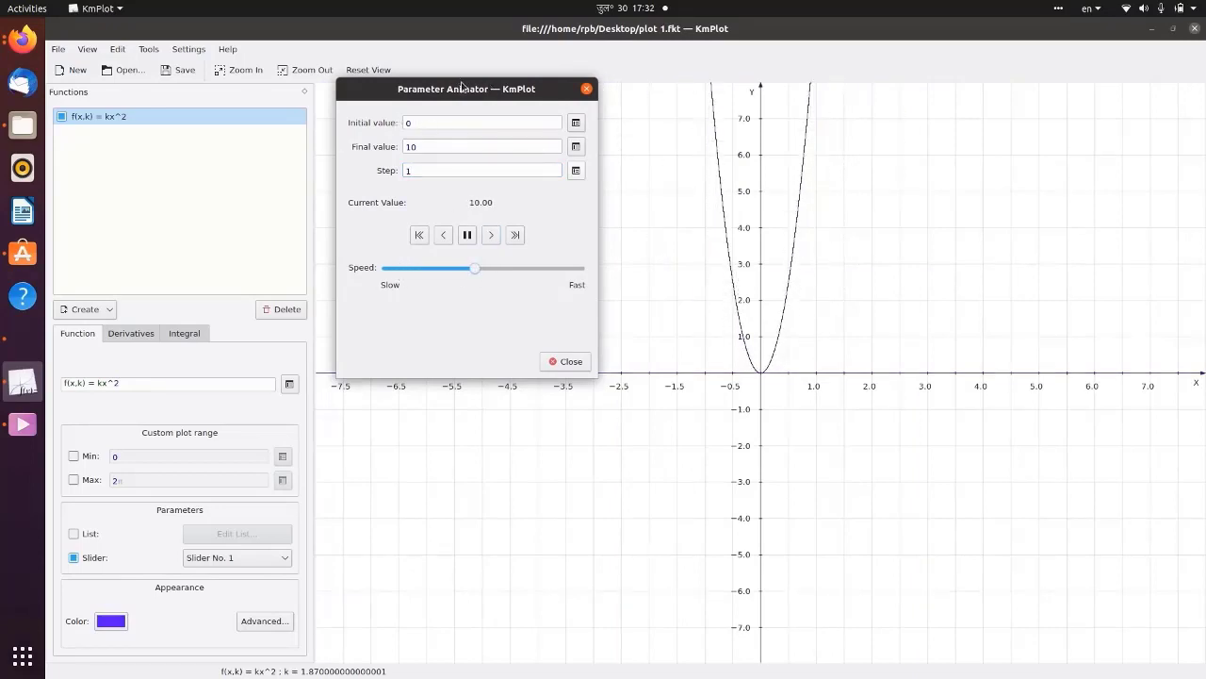
{"action": "left_click", "coordinate": [443, 234]}
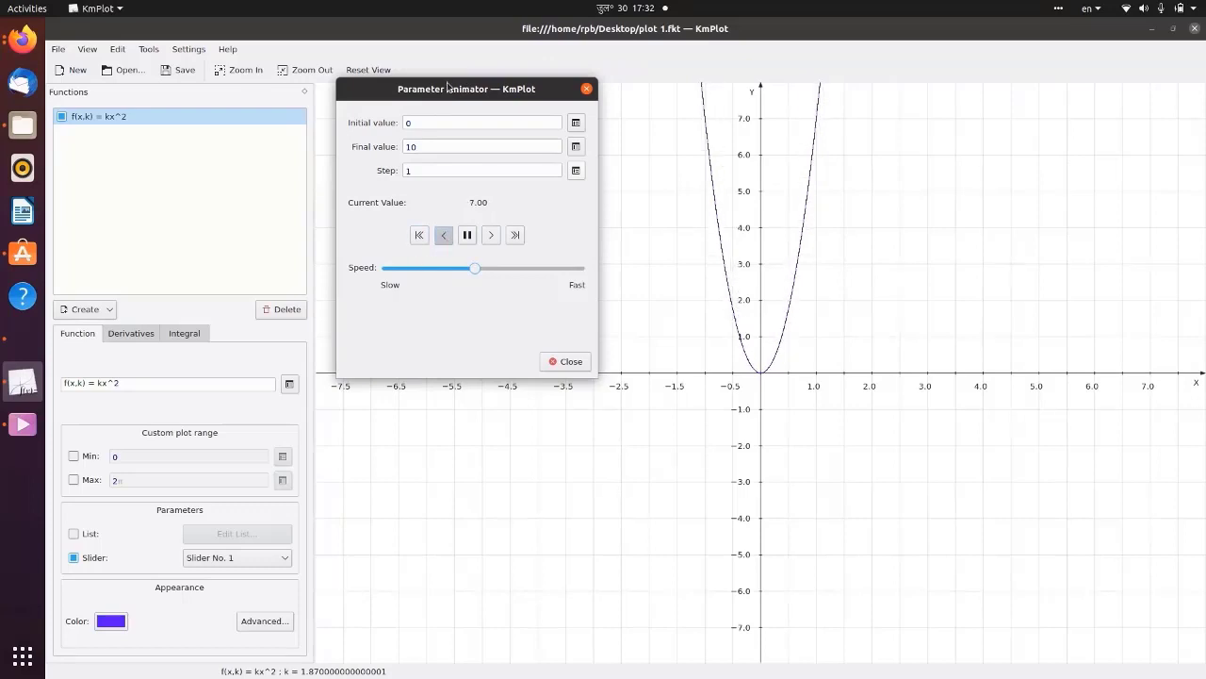
Play the parabola's animation forwards and backwards at a higher speed, and return the speed to just below the middle.
{"action": "left_click_drag", "start_coordinate": [473, 268], "coordinate": [539, 272]}
{"action": "left_click", "coordinate": [493, 235]}
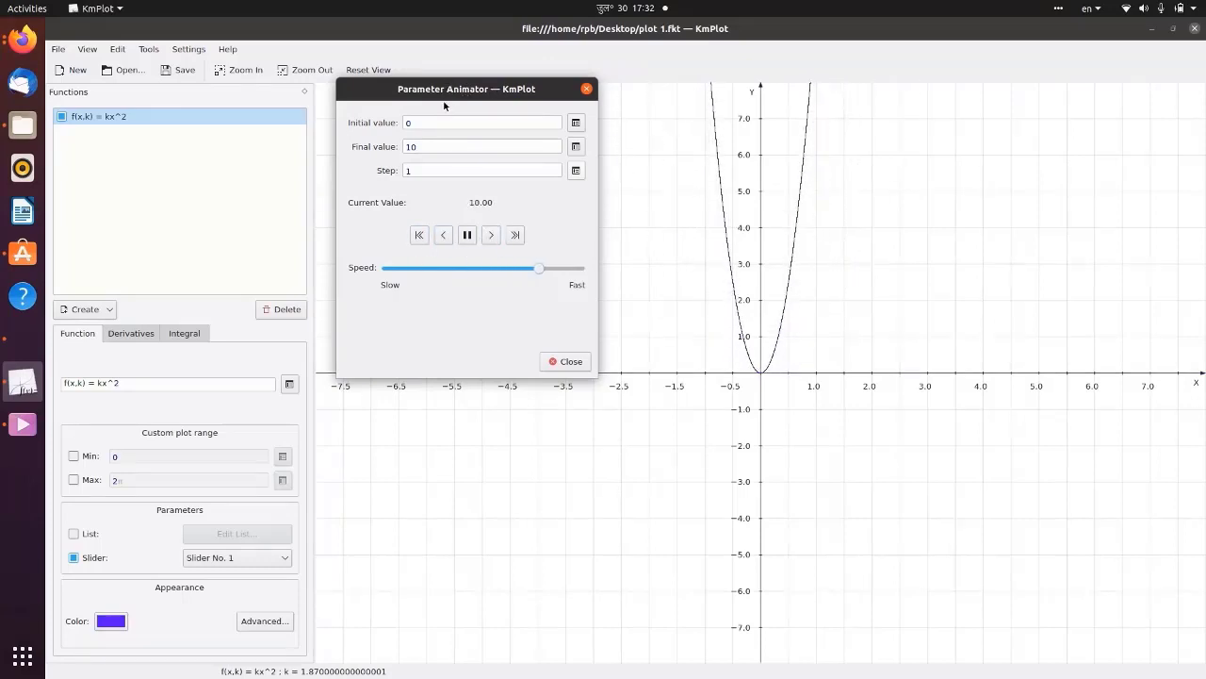
{"action": "left_click", "coordinate": [444, 235]}
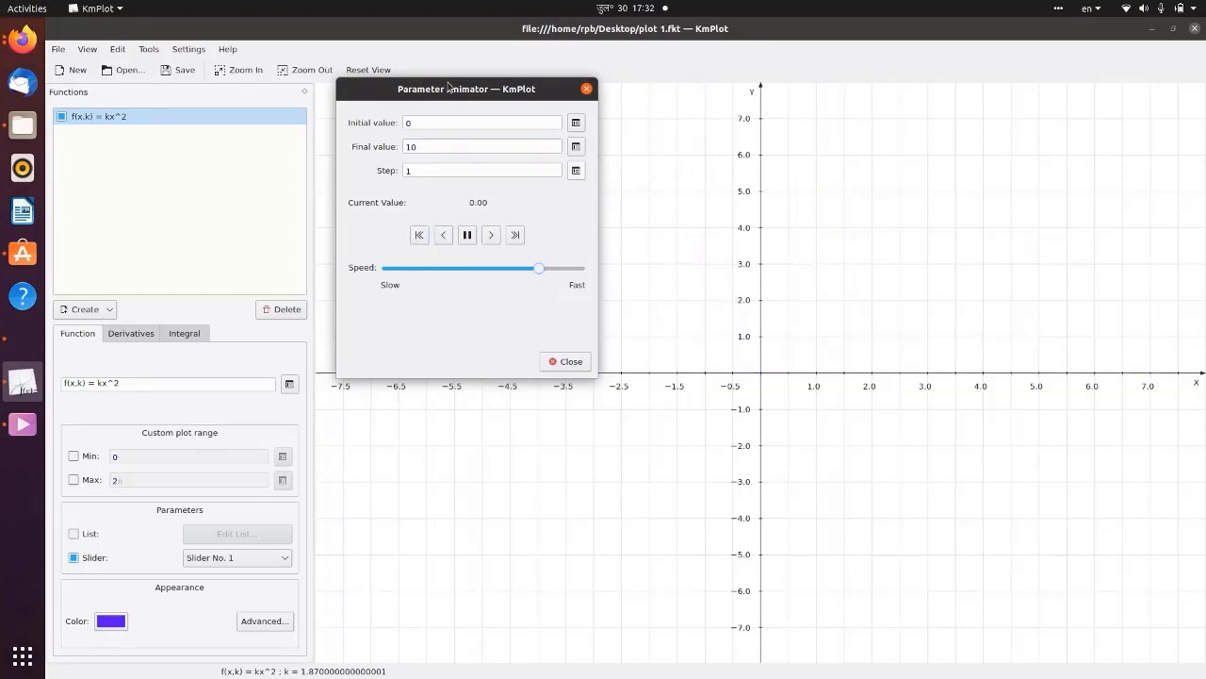
{"action": "left_click_drag", "start_coordinate": [538, 269], "coordinate": [467, 281]}
Set the parameter animation's initial value to 1 and its step to 0.5.
{"action": "left_click", "coordinate": [425, 120]}
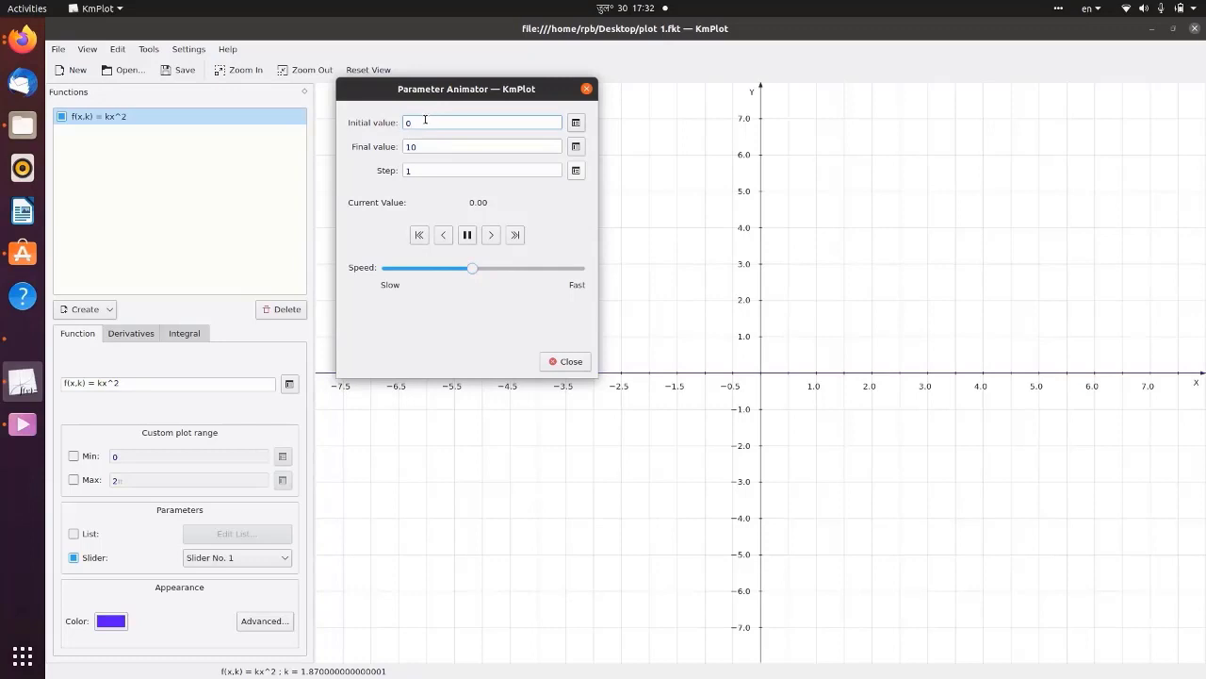
{"action": "double_click", "coordinate": [419, 123]}
{"action": "left_click", "coordinate": [416, 170]}
{"action": "double_click", "coordinate": [409, 170]}
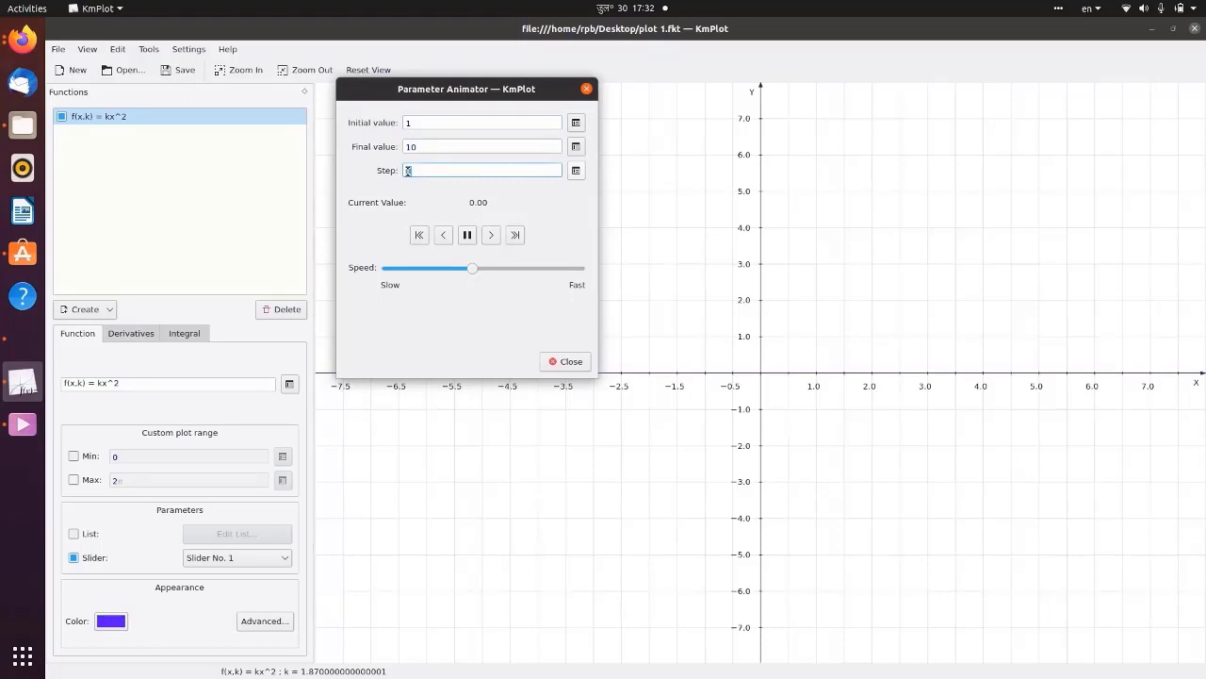
{"action": "type", "text": "0.5"}
Play the parameter animation forwards, backwards and forwards again with the new range, and close the animator.
{"action": "left_click", "coordinate": [491, 235]}
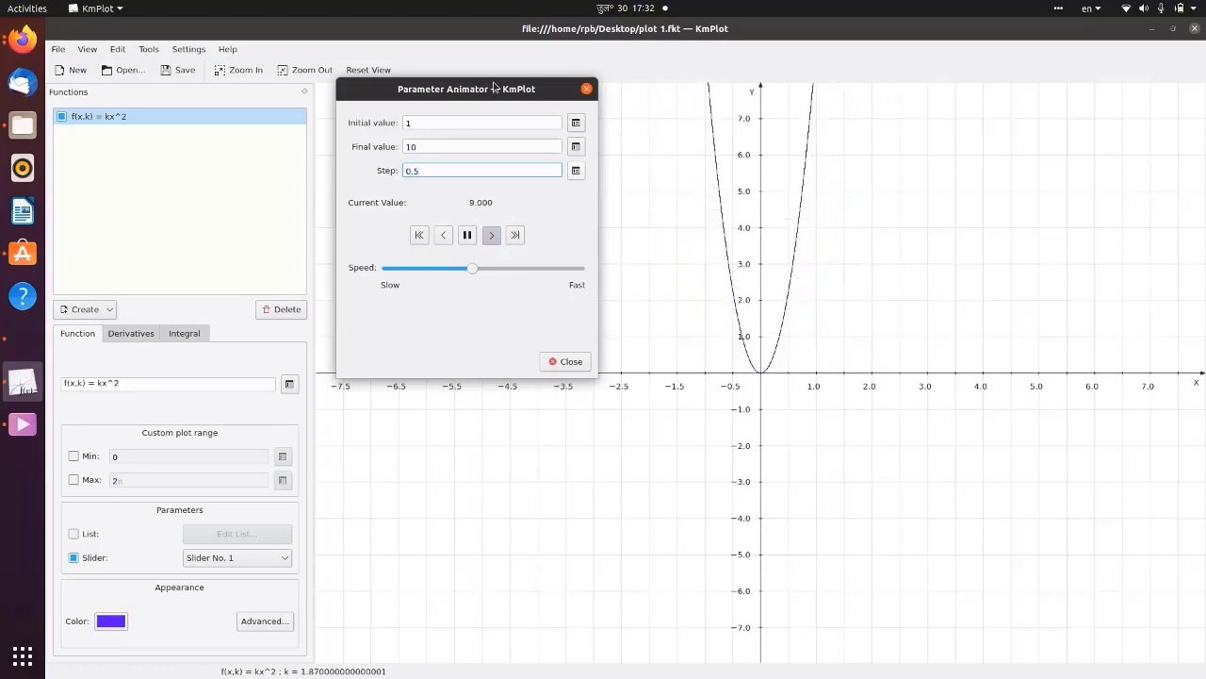
{"action": "left_click", "coordinate": [443, 236]}
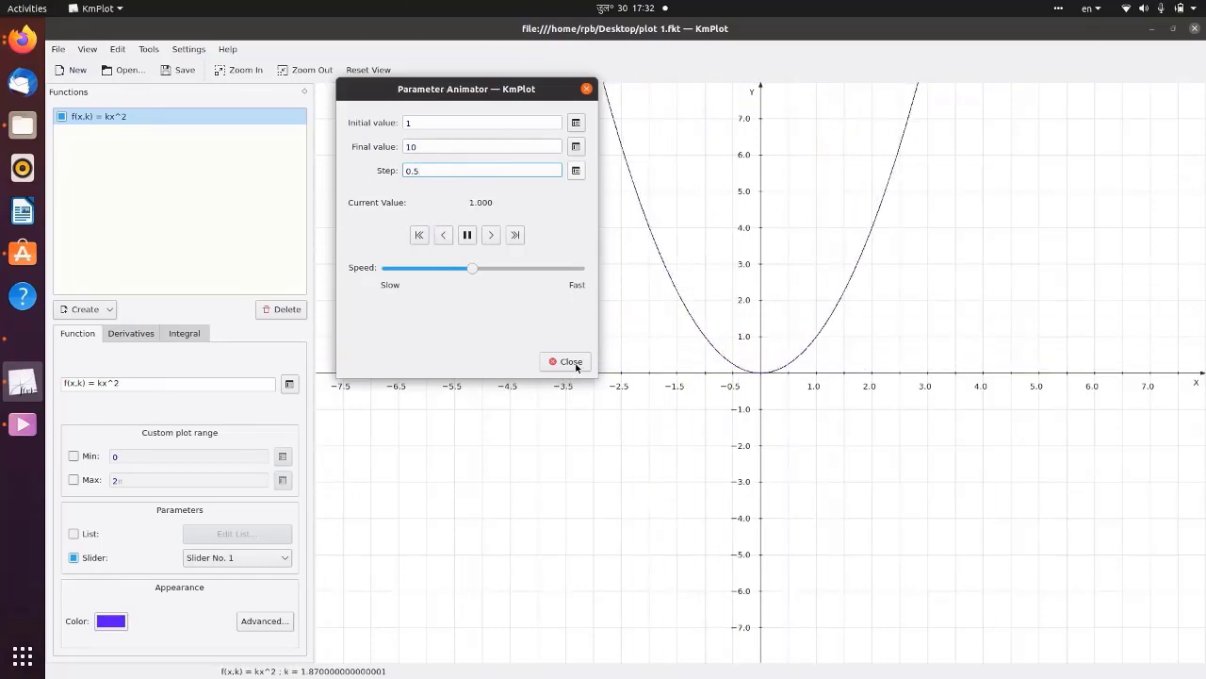
{"action": "left_click", "coordinate": [491, 234]}
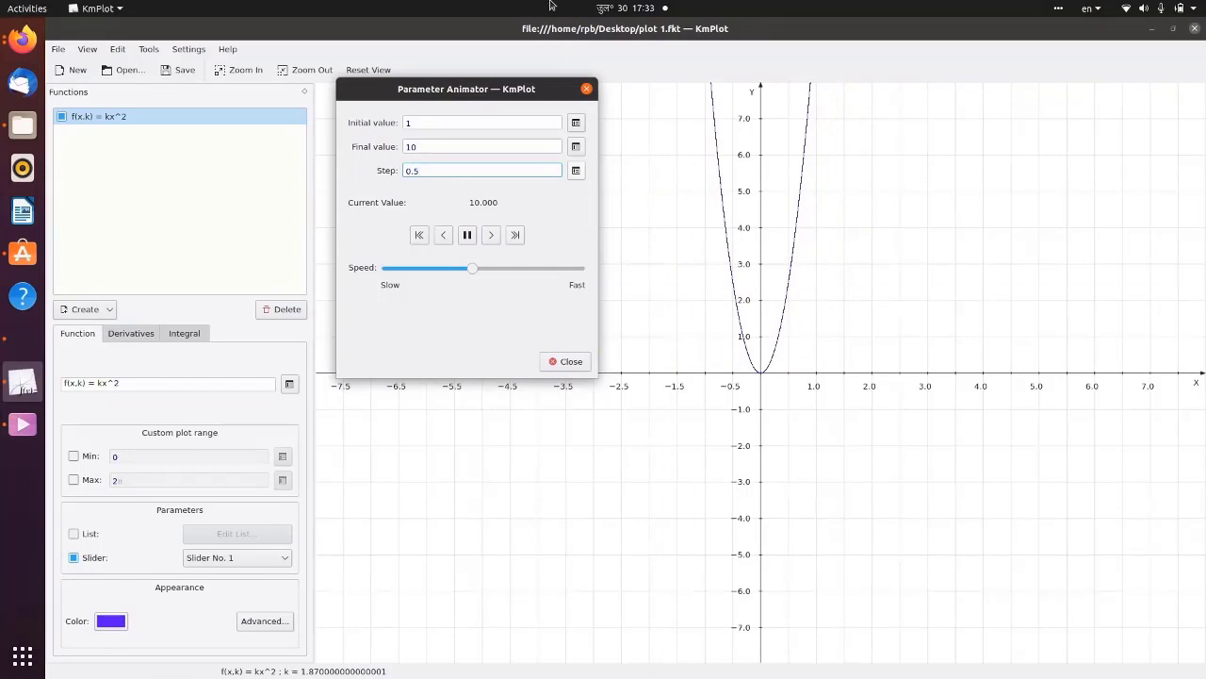
{"action": "left_click", "coordinate": [586, 88]}
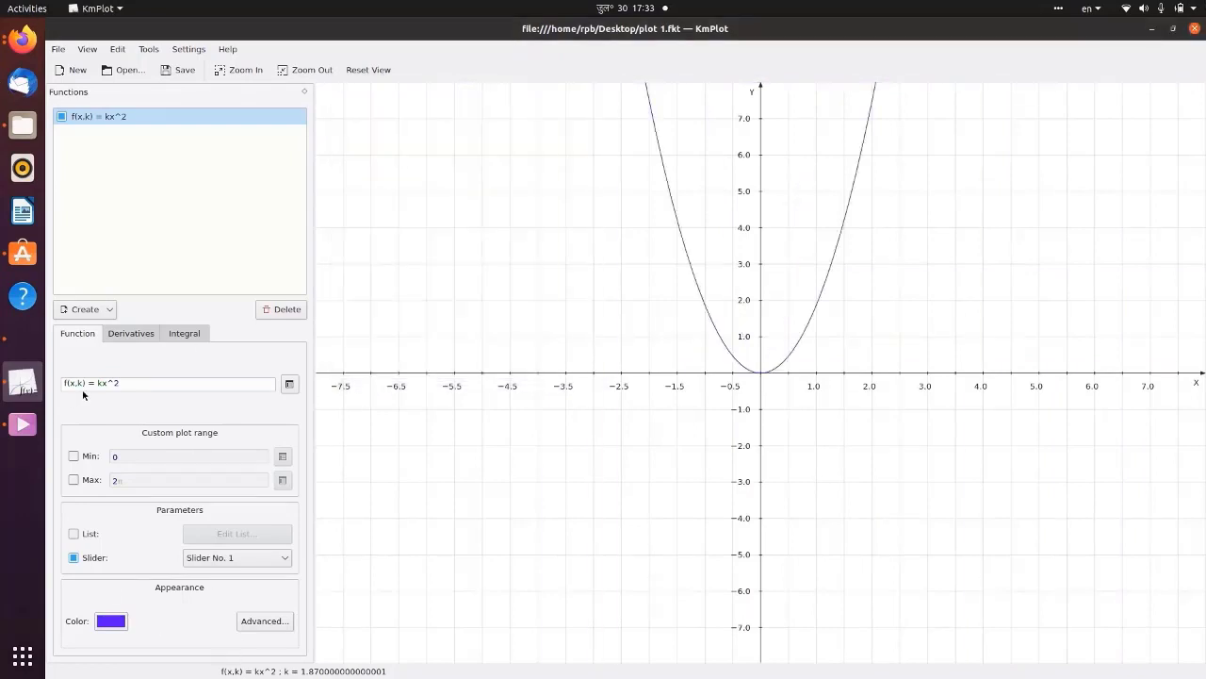
Try an exponent of 3 in the function f(x,k) = kx^2 and change it back to 2.
{"action": "double_click", "coordinate": [116, 383]}
{"action": "type", "text": "3"}
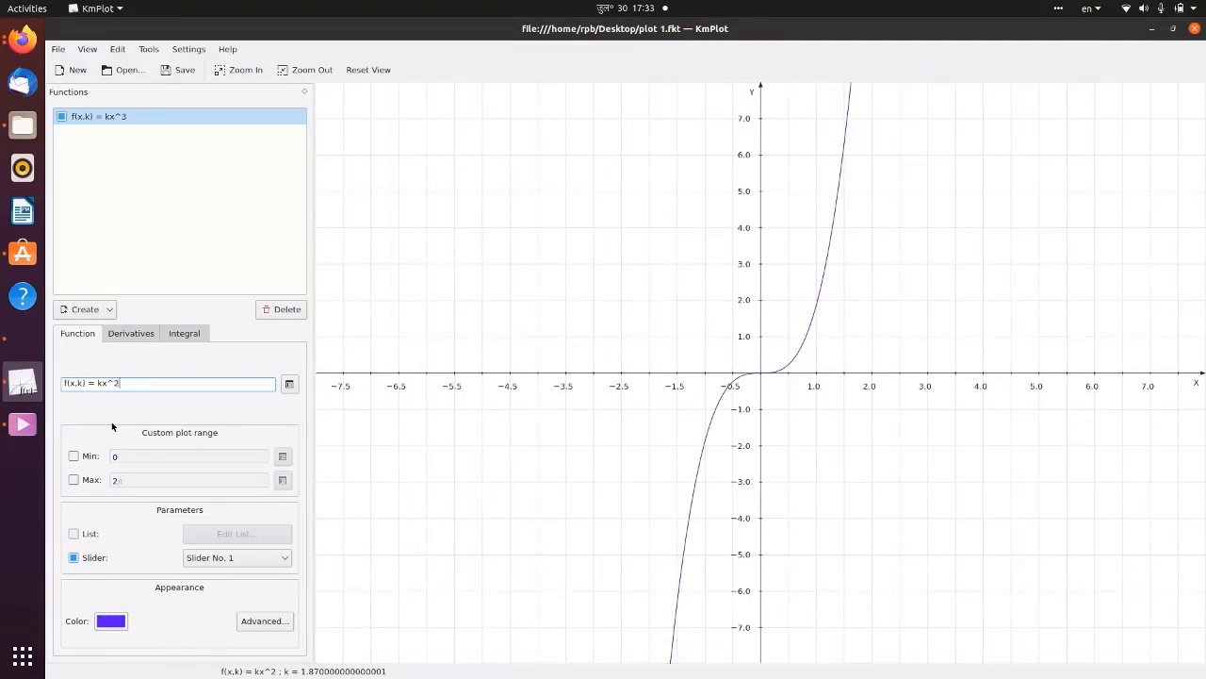
{"action": "type", "text": "."}
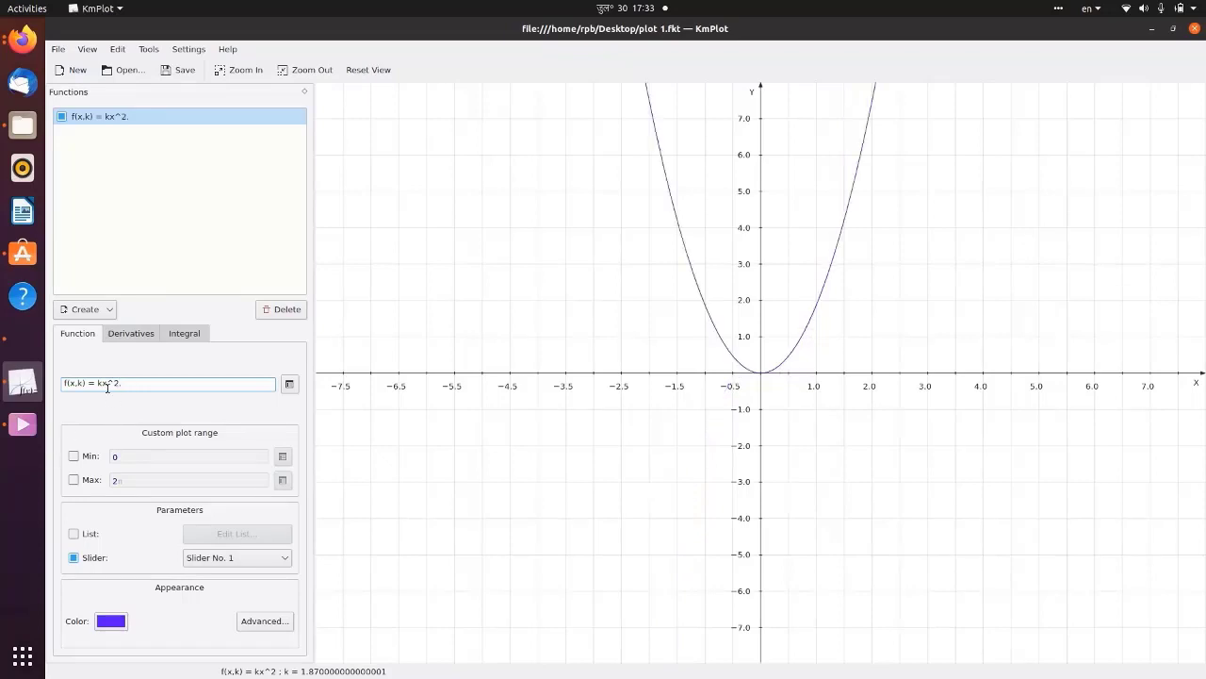
Negate the function's expression and set its exponent to 3 to plot −kx^3.
{"action": "left_click", "coordinate": [99, 384]}
{"action": "type", "text": "-"}
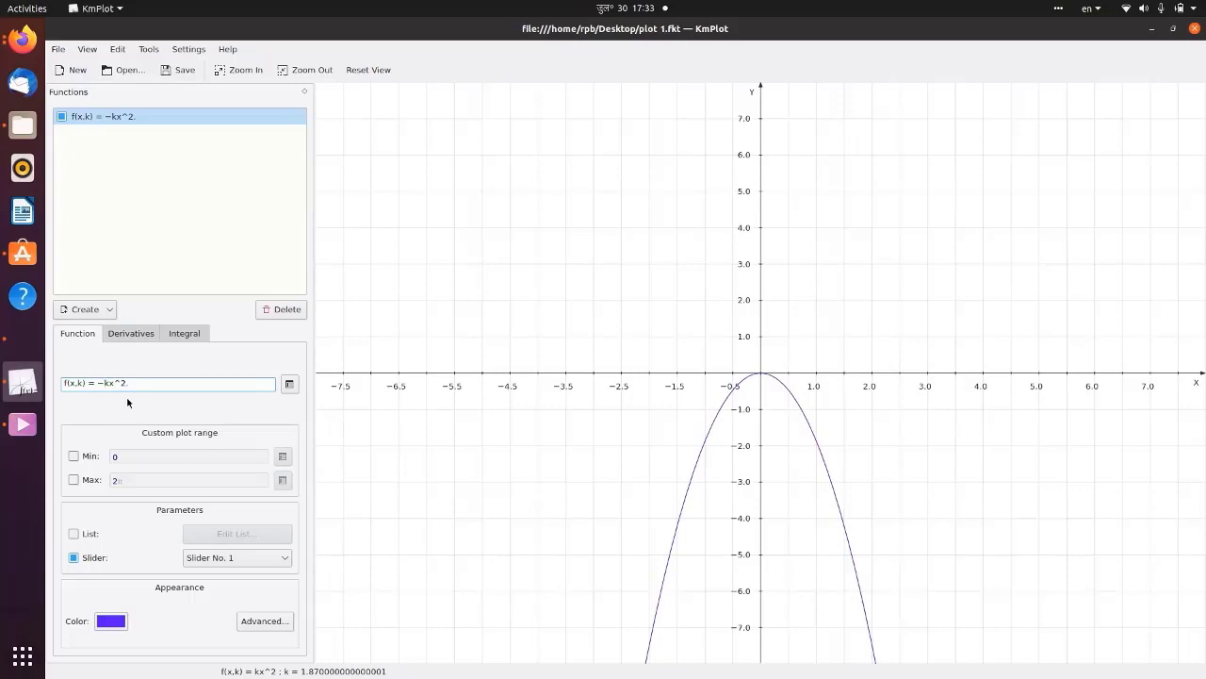
{"action": "left_click_drag", "start_coordinate": [127, 383], "coordinate": [118, 385]}
{"action": "type", "text": "3."}
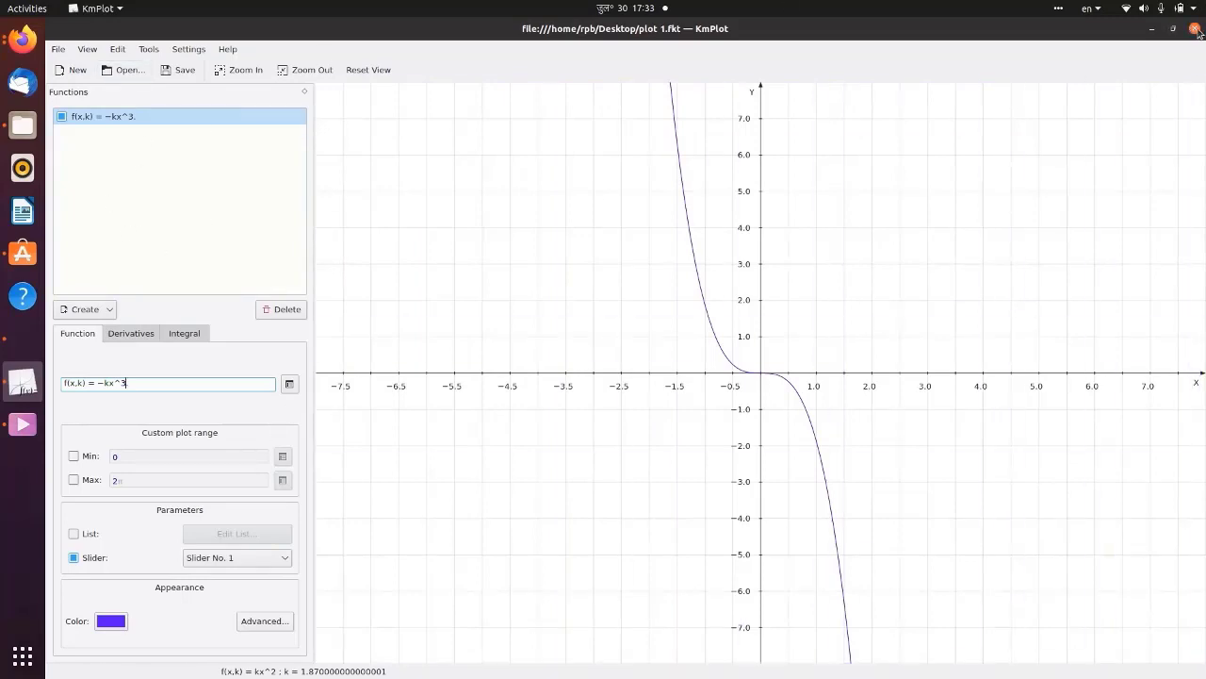
Delete the cubic function and create a Cartesian plot with the expression kcos(x).
{"action": "left_click", "coordinate": [280, 311]}
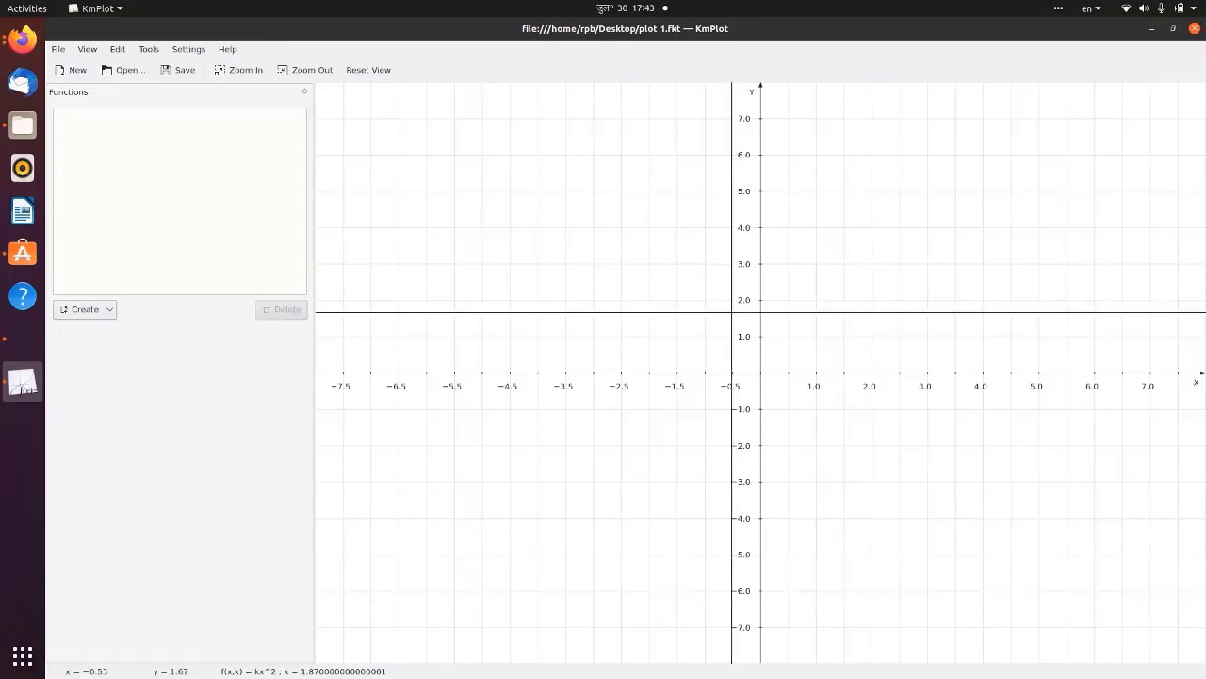
{"action": "left_click", "coordinate": [73, 311]}
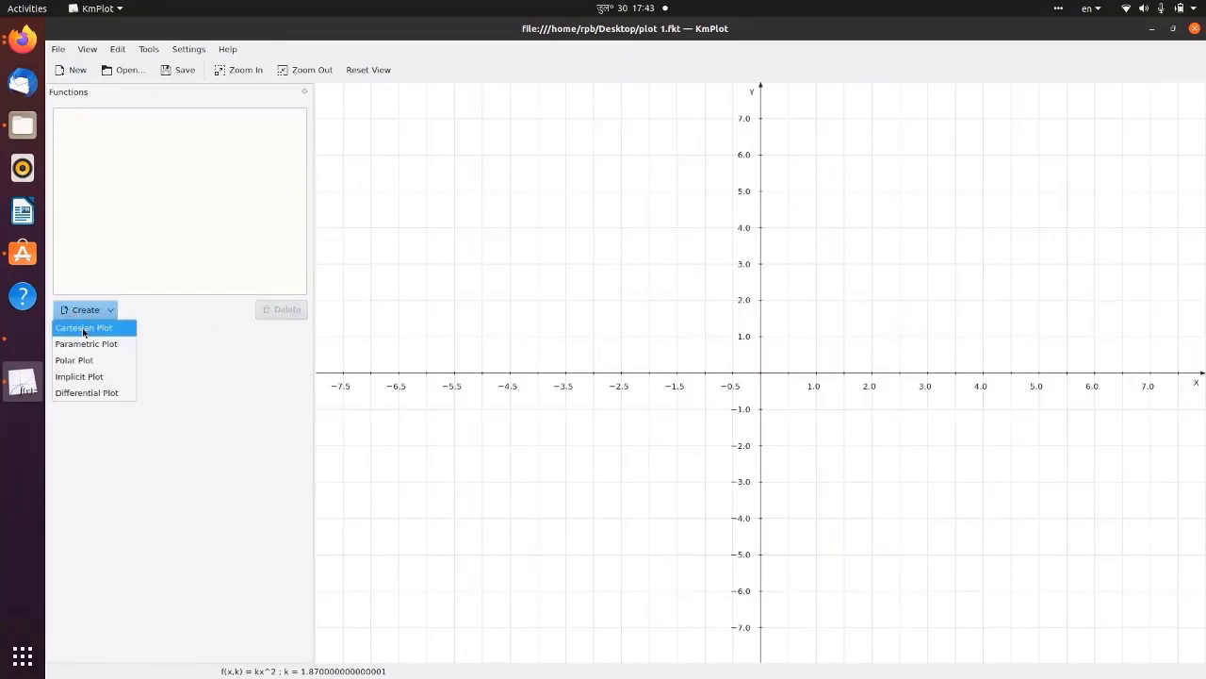
{"action": "left_click", "coordinate": [82, 327]}
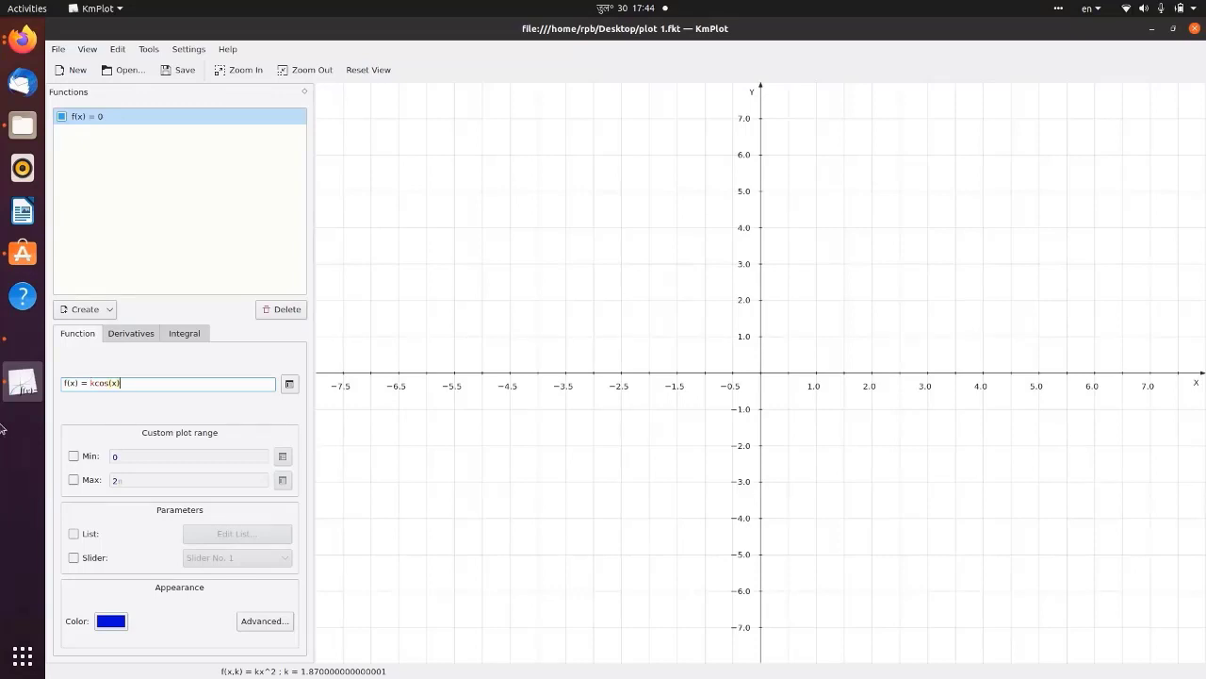
Enable a parameter list for kcos(x) and fill it with the values 0, 1, 2, 3, 4, 5, 6 and 7.
{"action": "left_click", "coordinate": [75, 533]}
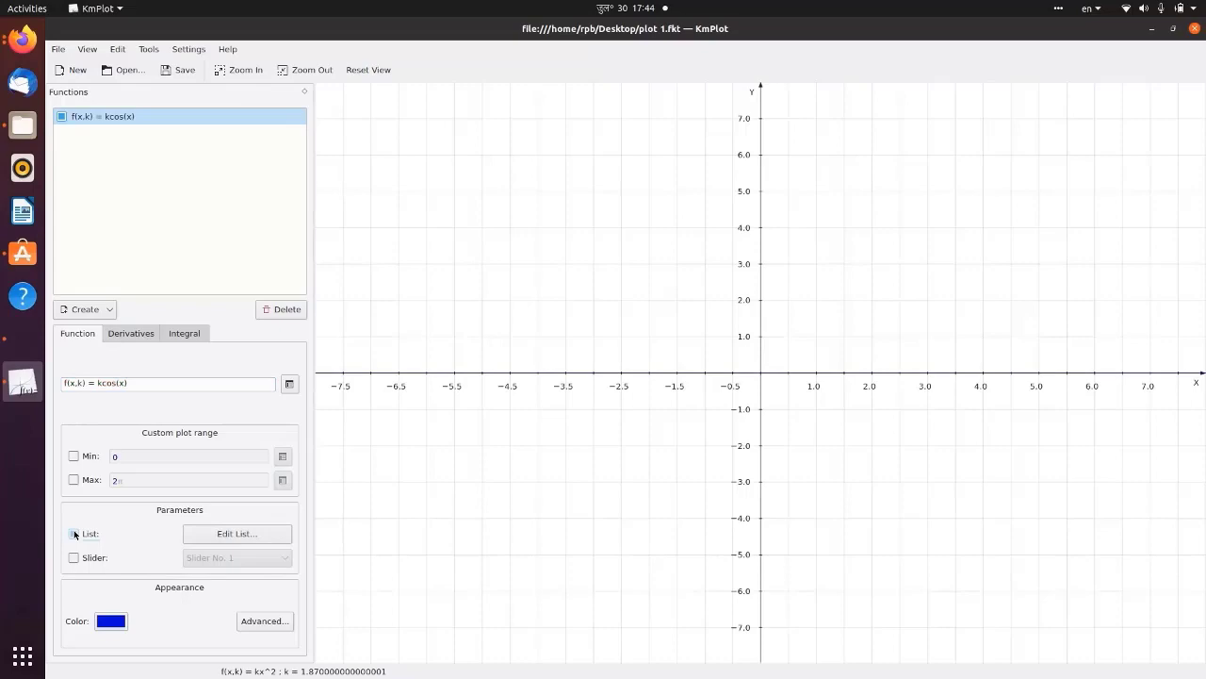
{"action": "left_click", "coordinate": [231, 535]}
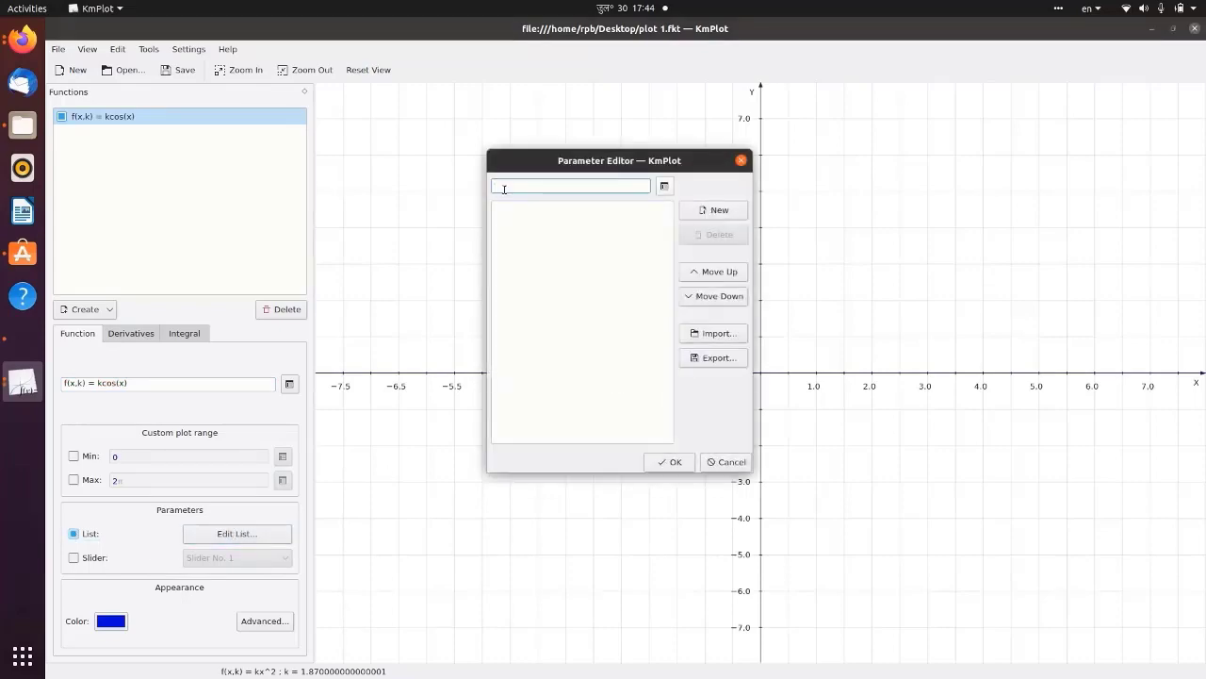
{"action": "type", "text": "0"}
{"action": "key", "text": "Return"}
{"action": "type", "text": "1"}
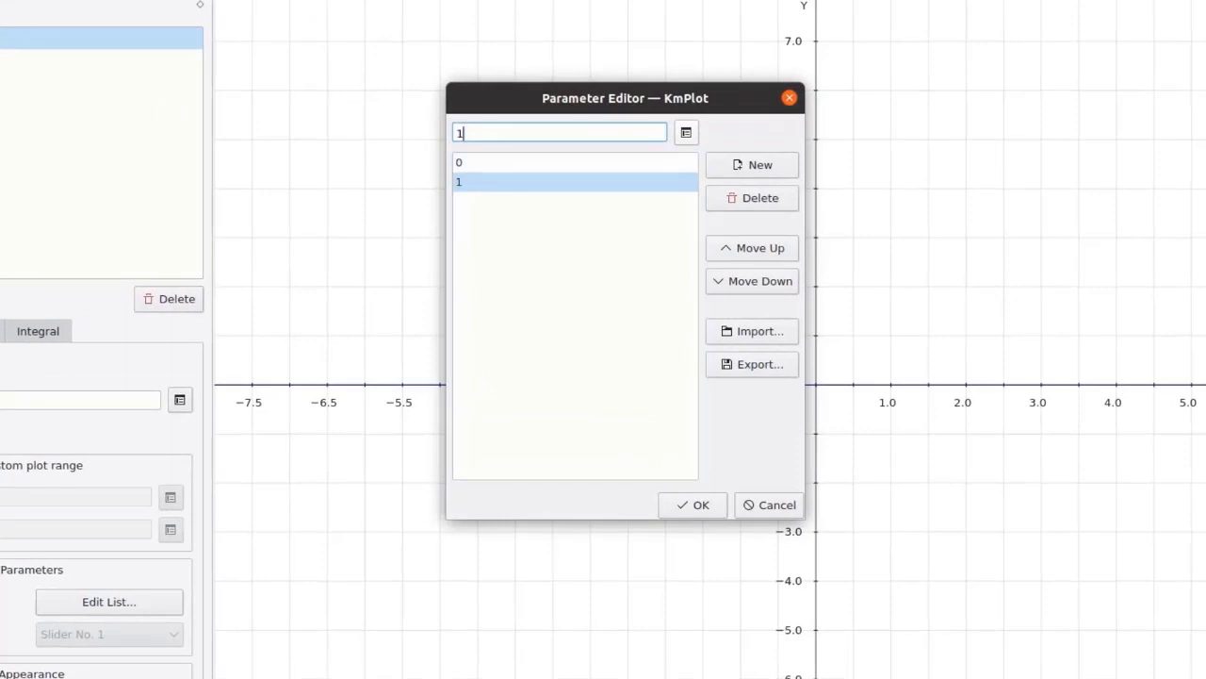
{"action": "key", "text": "Return"}
{"action": "type", "text": "2"}
{"action": "key", "text": "Return"}
{"action": "type", "text": "3"}
{"action": "key", "text": "Return"}
{"action": "type", "text": "4"}
{"action": "key", "text": "Return"}
{"action": "type", "text": "5"}
{"action": "key", "text": "Return"}
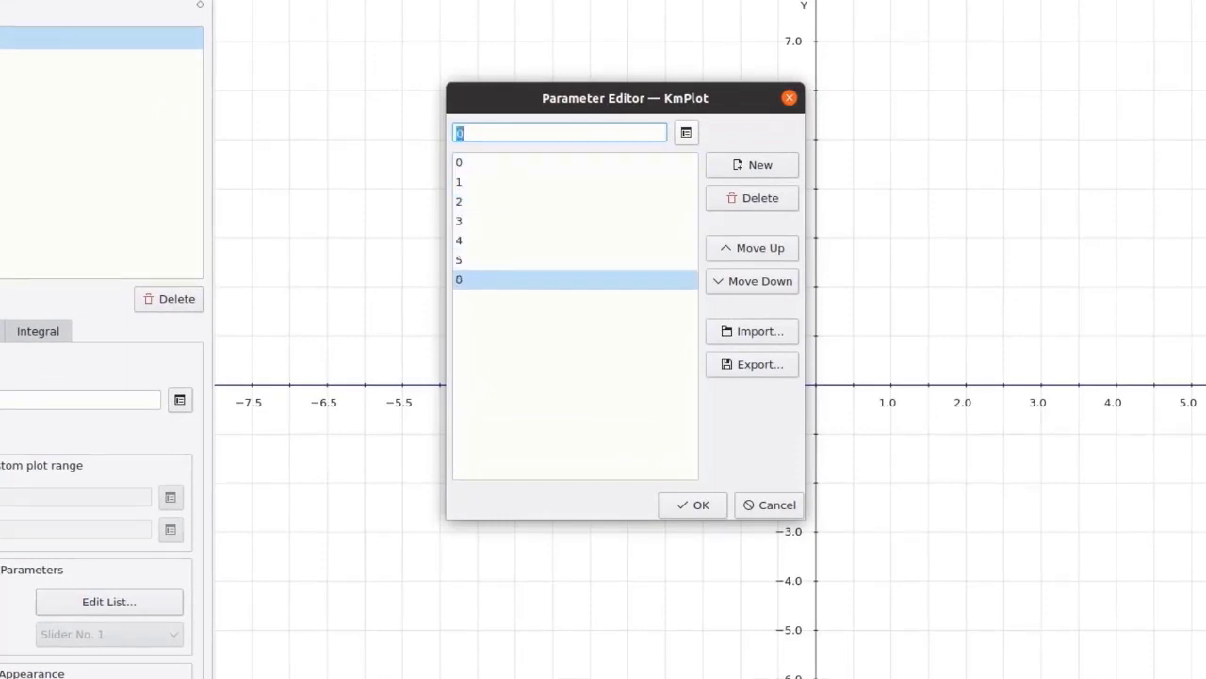
{"action": "type", "text": "6"}
{"action": "key", "text": "Return"}
{"action": "type", "text": "7"}
{"action": "key", "text": "Return"}
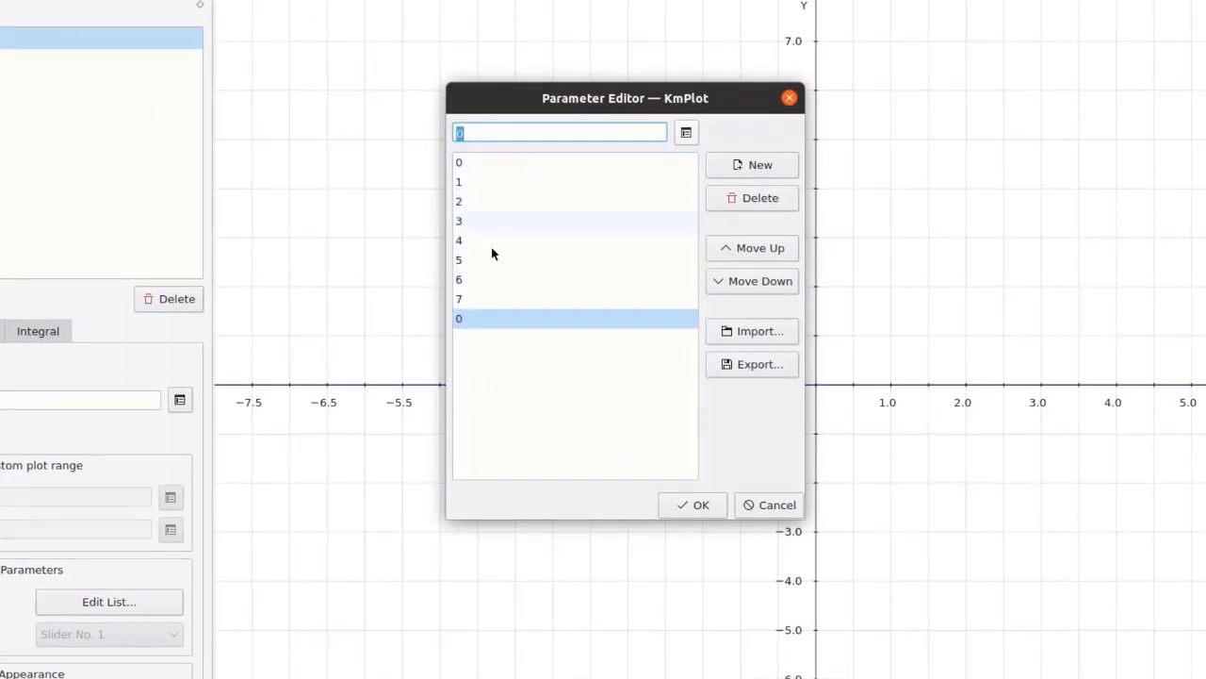
{"action": "left_click", "coordinate": [695, 513]}
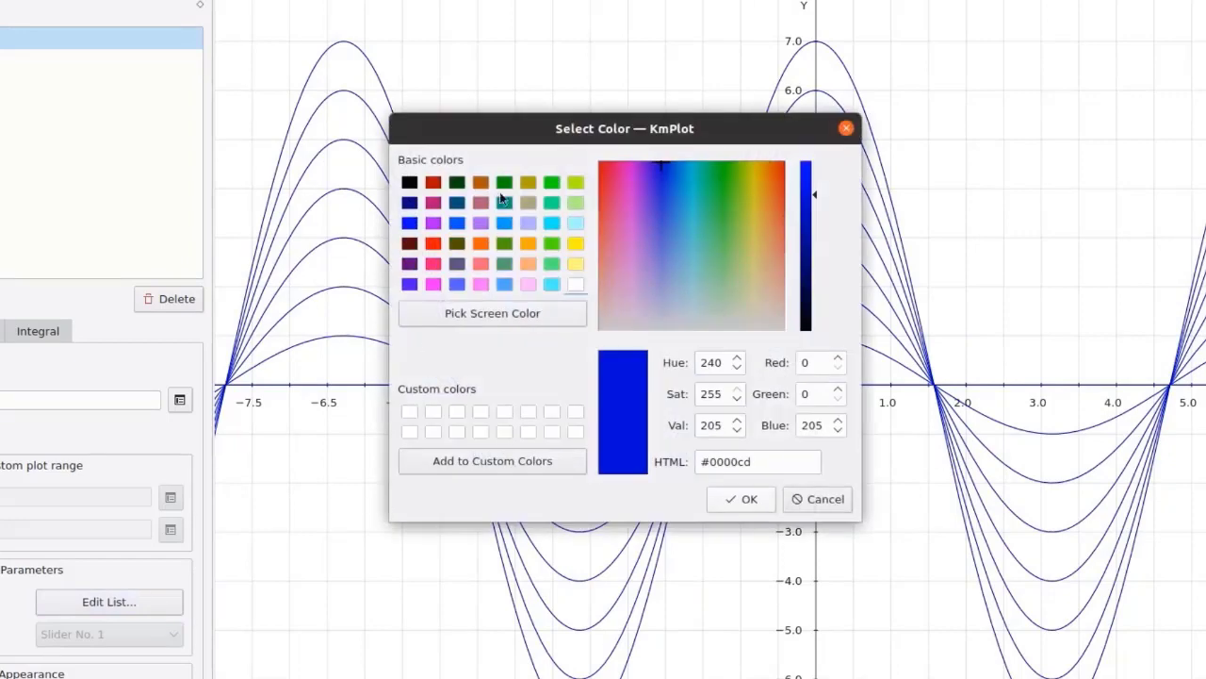
Change the colour of the kcos(x) curves to red, keeping the parameter list enabled.
{"action": "left_click", "coordinate": [433, 182]}
{"action": "left_click", "coordinate": [749, 499]}
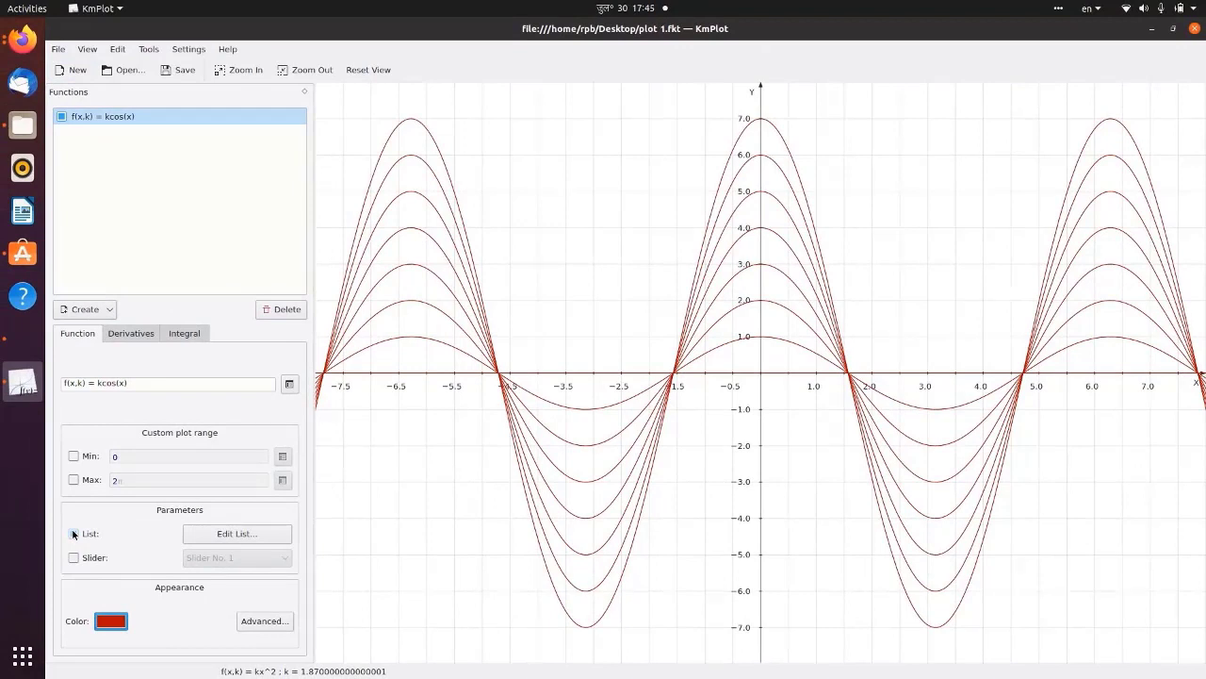
{"action": "left_click", "coordinate": [74, 533]}
Show the plot names on the cosine curves and hide them again.
{"action": "left_click", "coordinate": [248, 621]}
{"action": "left_click", "coordinate": [568, 369]}
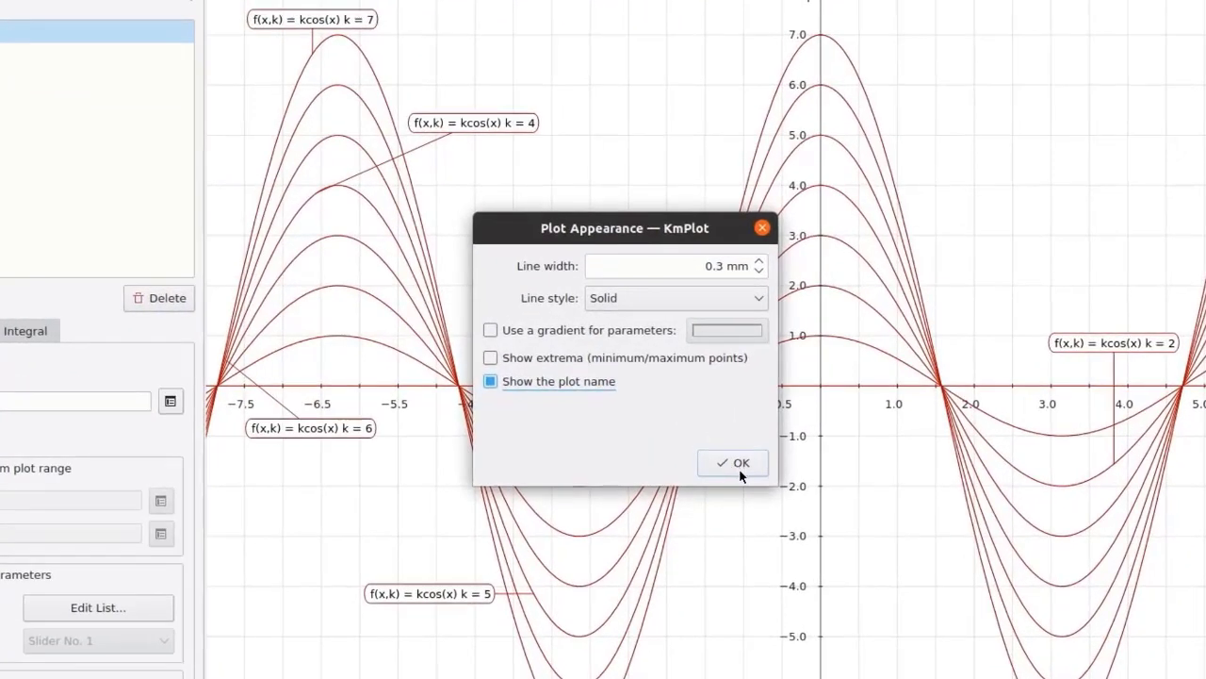
{"action": "left_click", "coordinate": [739, 462]}
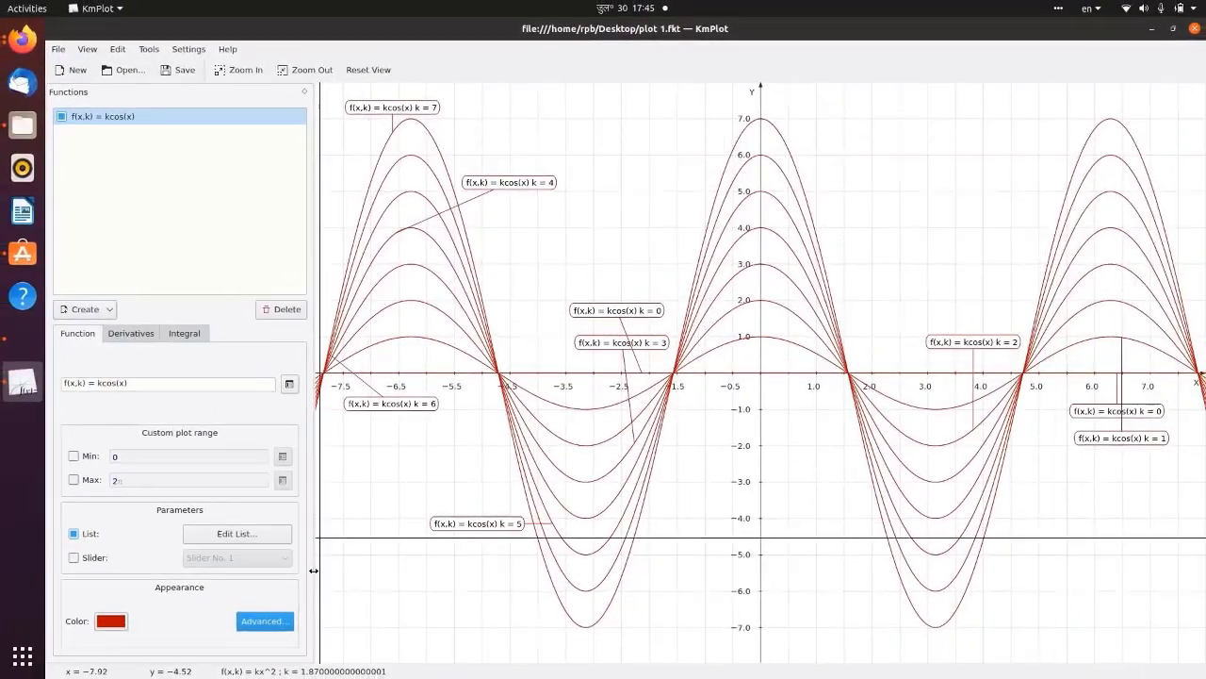
{"action": "left_click", "coordinate": [265, 621]}
{"action": "left_click", "coordinate": [522, 370]}
{"action": "left_click", "coordinate": [697, 429]}
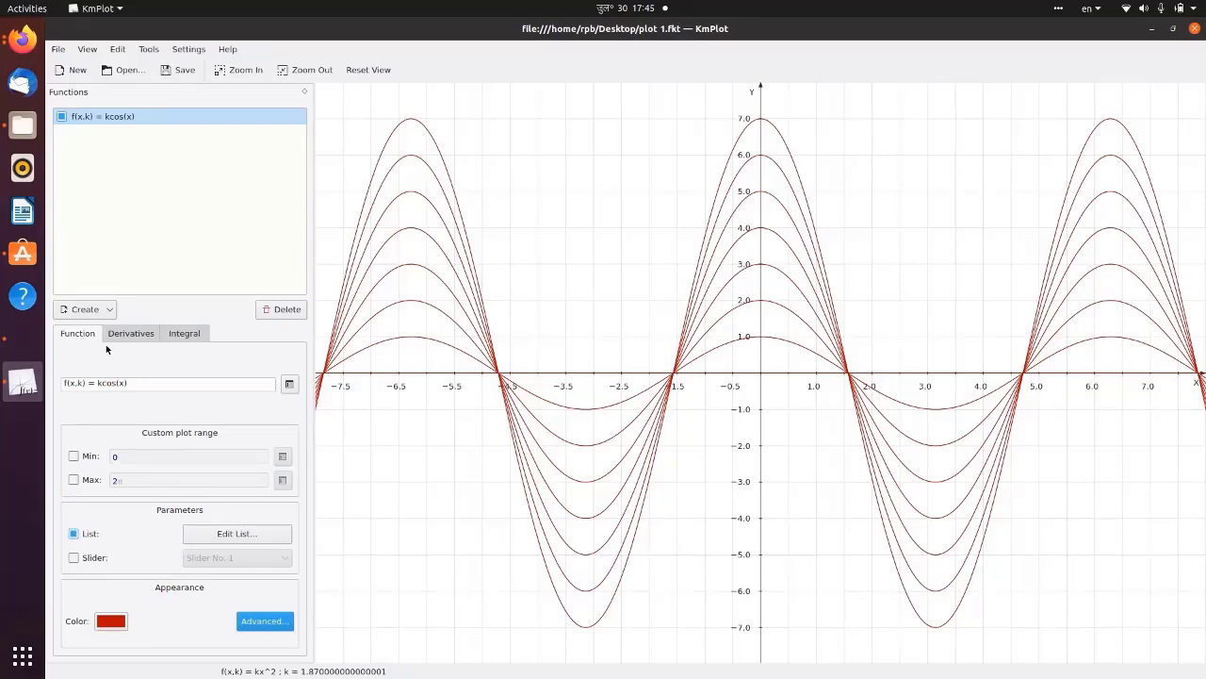
Switch the kcos(x) function from the parameter list to slider control, using Slider No. 2.
{"action": "left_click", "coordinate": [74, 557]}
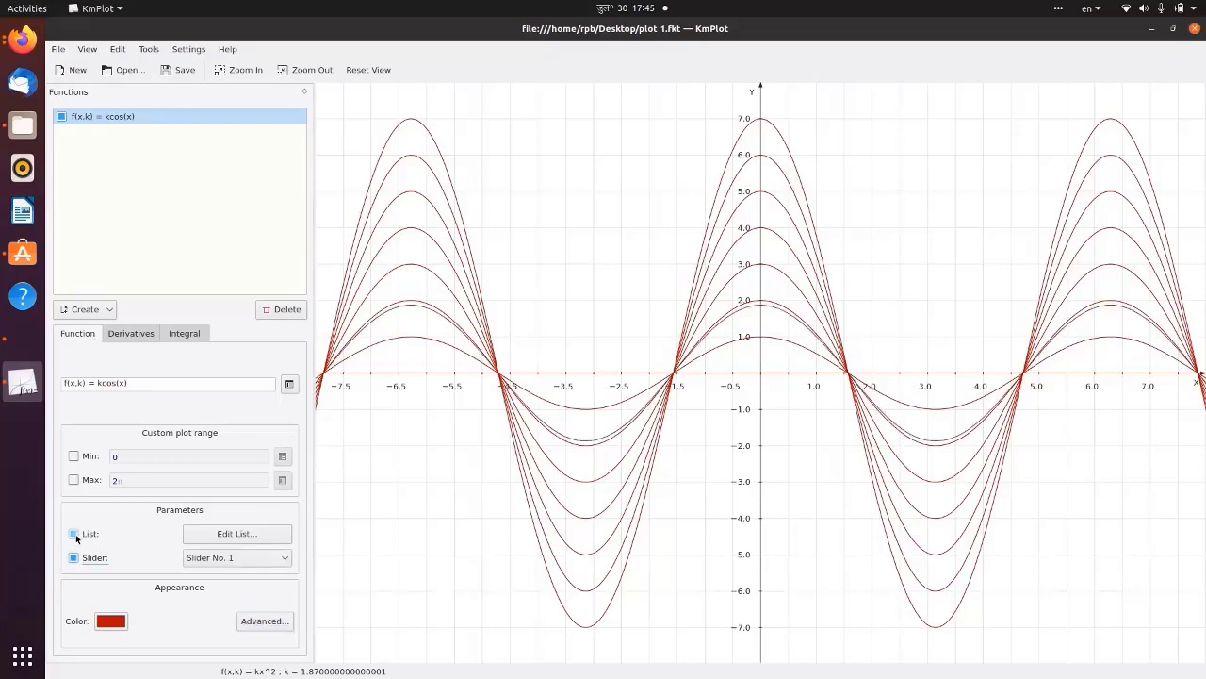
{"action": "left_click", "coordinate": [73, 557]}
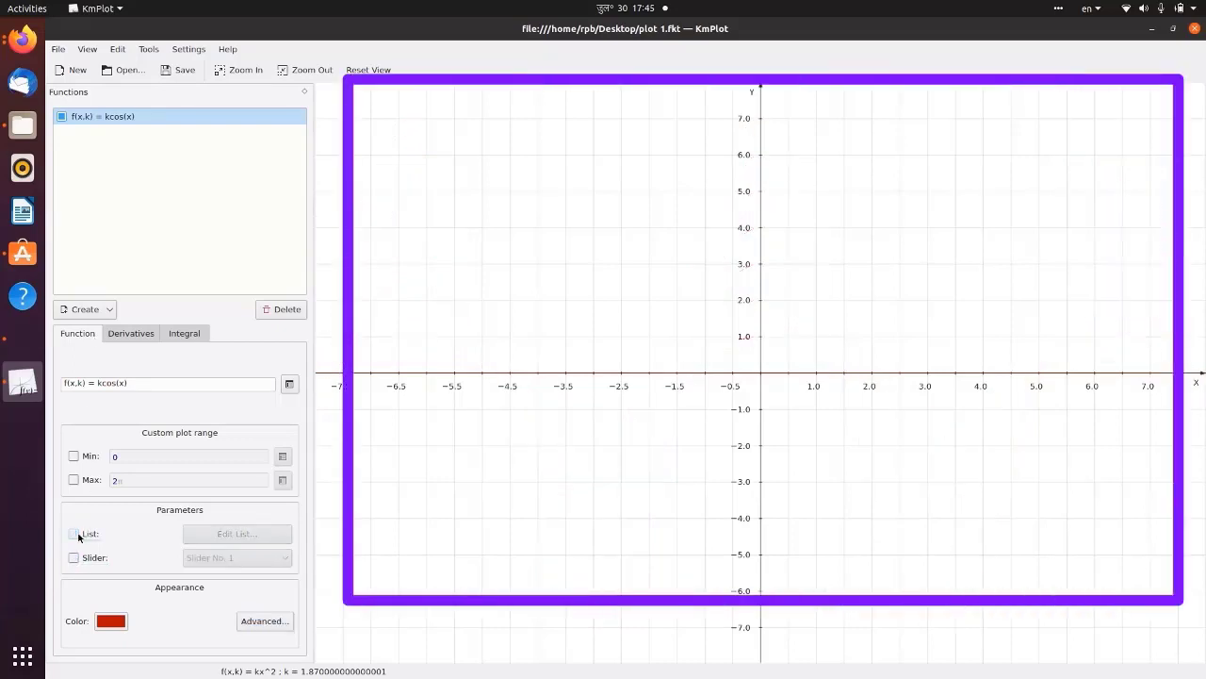
{"action": "left_click", "coordinate": [75, 558]}
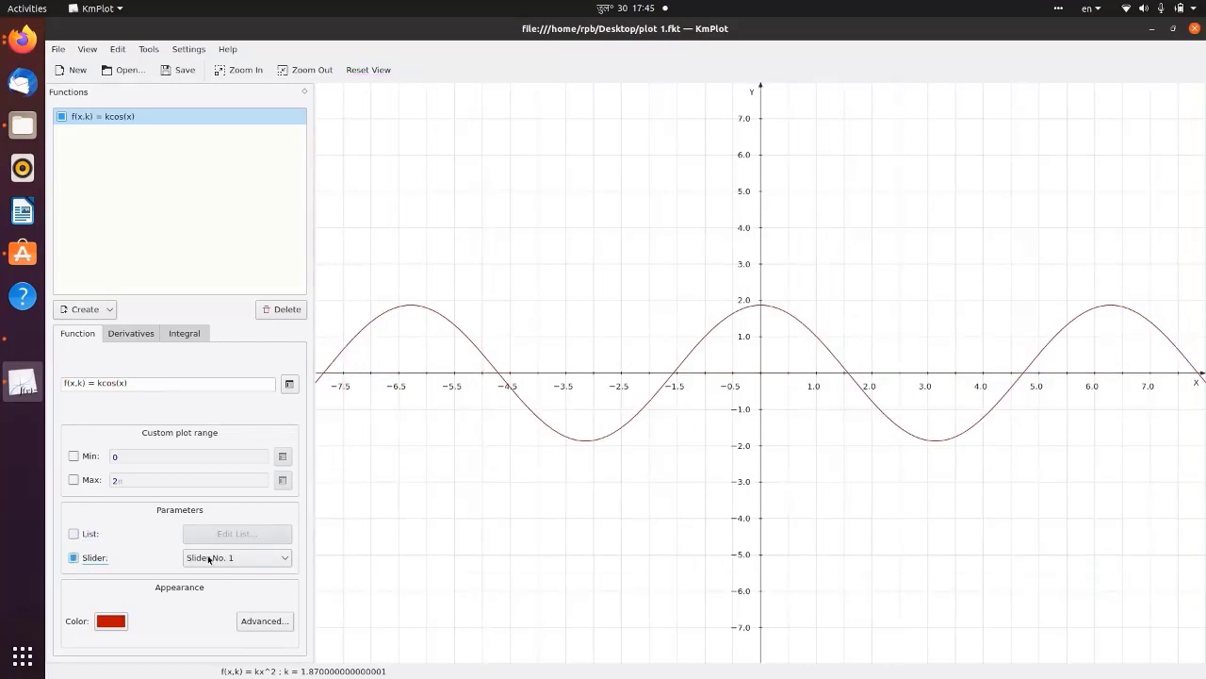
{"action": "left_click", "coordinate": [283, 558]}
{"action": "left_click", "coordinate": [230, 589]}
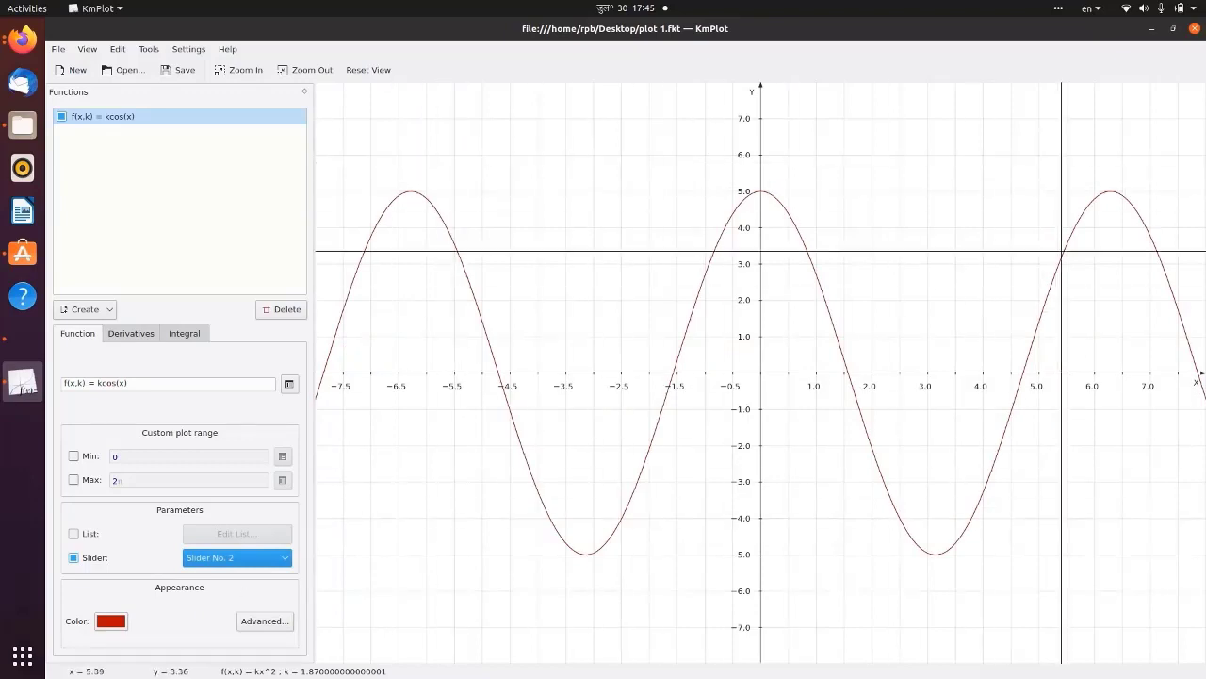
Show the sliders, shift their window off the cosine curve and move Slider 2 to about 6.99.
{"action": "left_click", "coordinate": [87, 49]}
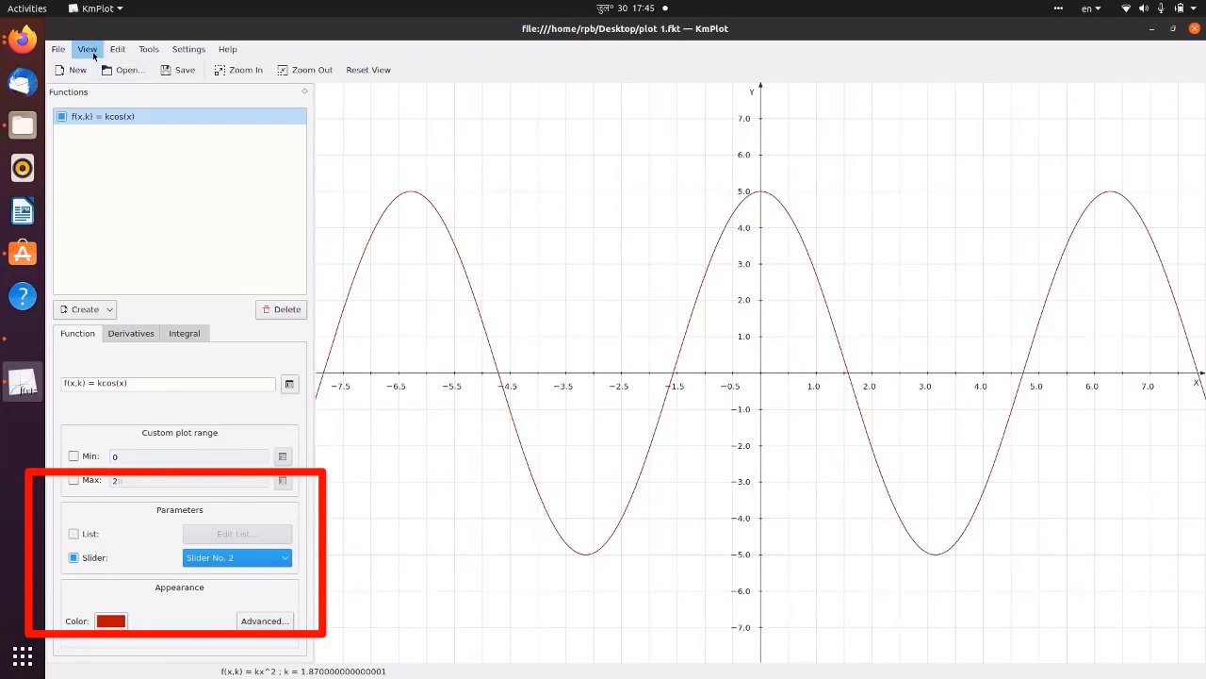
{"action": "left_click", "coordinate": [129, 173]}
{"action": "left_click_drag", "start_coordinate": [533, 193], "coordinate": [183, 63]}
{"action": "left_click_drag", "start_coordinate": [252, 178], "coordinate": [294, 184]}
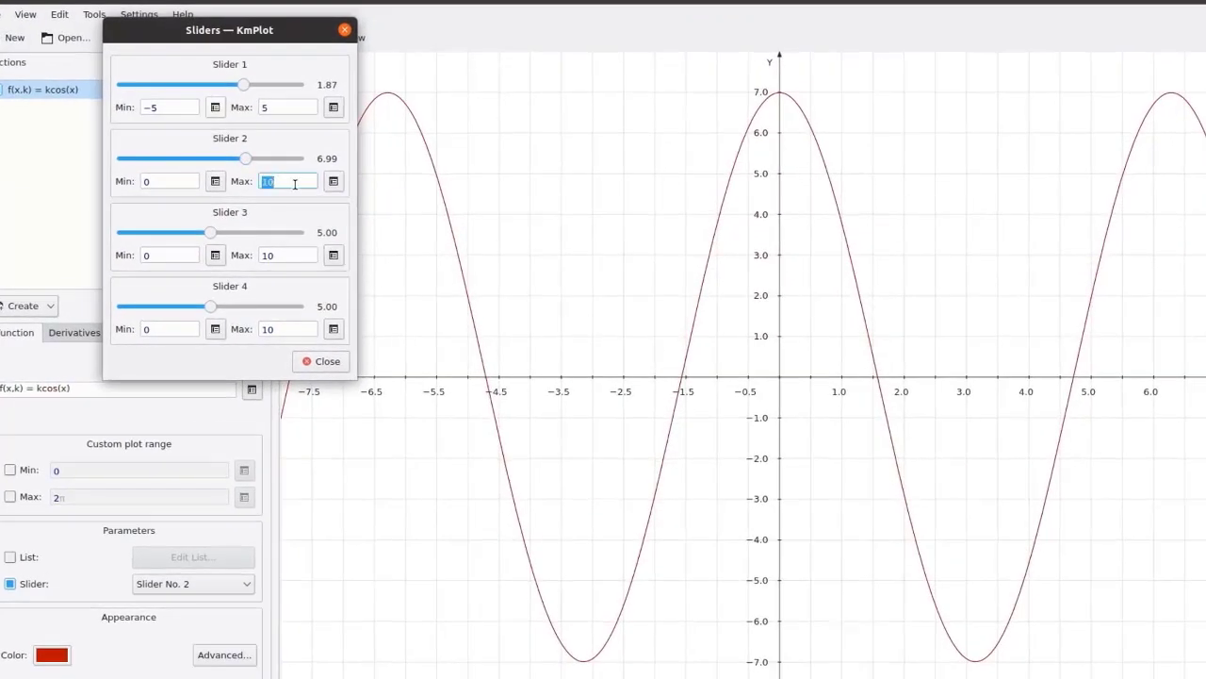
Set the maximum of Slider 2 to 8, move the slider to about 5.53 and place the sliders window at the far side of the plot.
{"action": "type", "text": "8"}
{"action": "left_click_drag", "start_coordinate": [244, 159], "coordinate": [269, 179]}
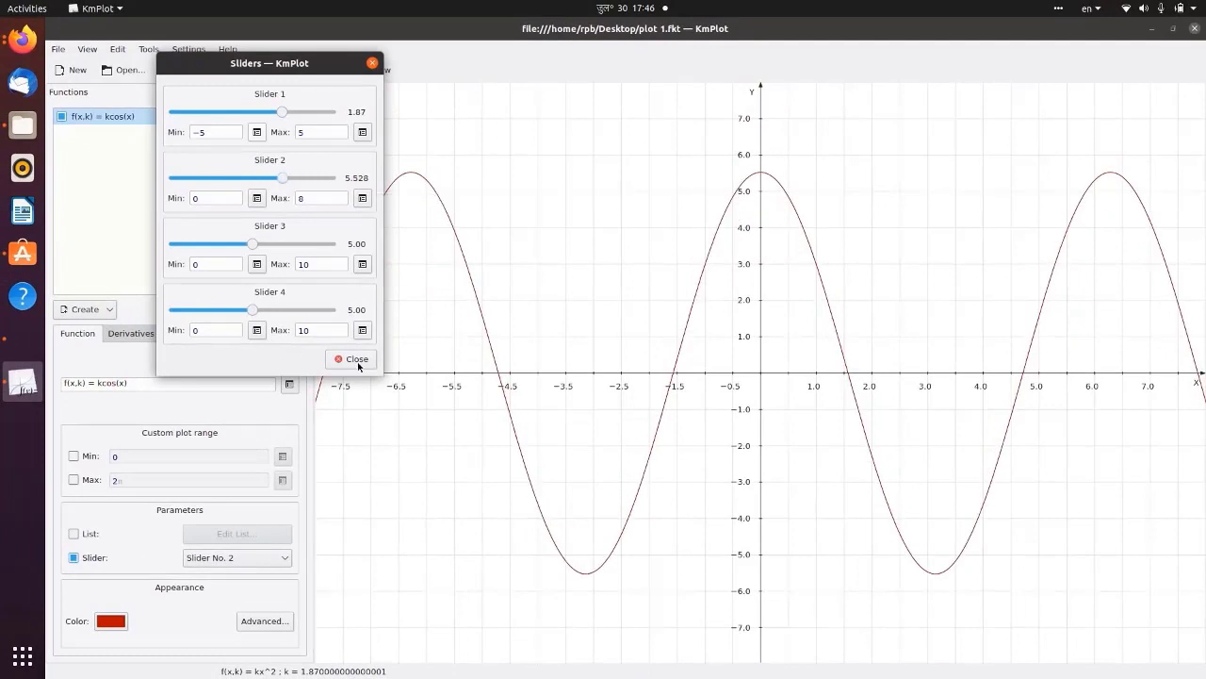
{"action": "left_click_drag", "start_coordinate": [323, 54], "coordinate": [1100, 100]}
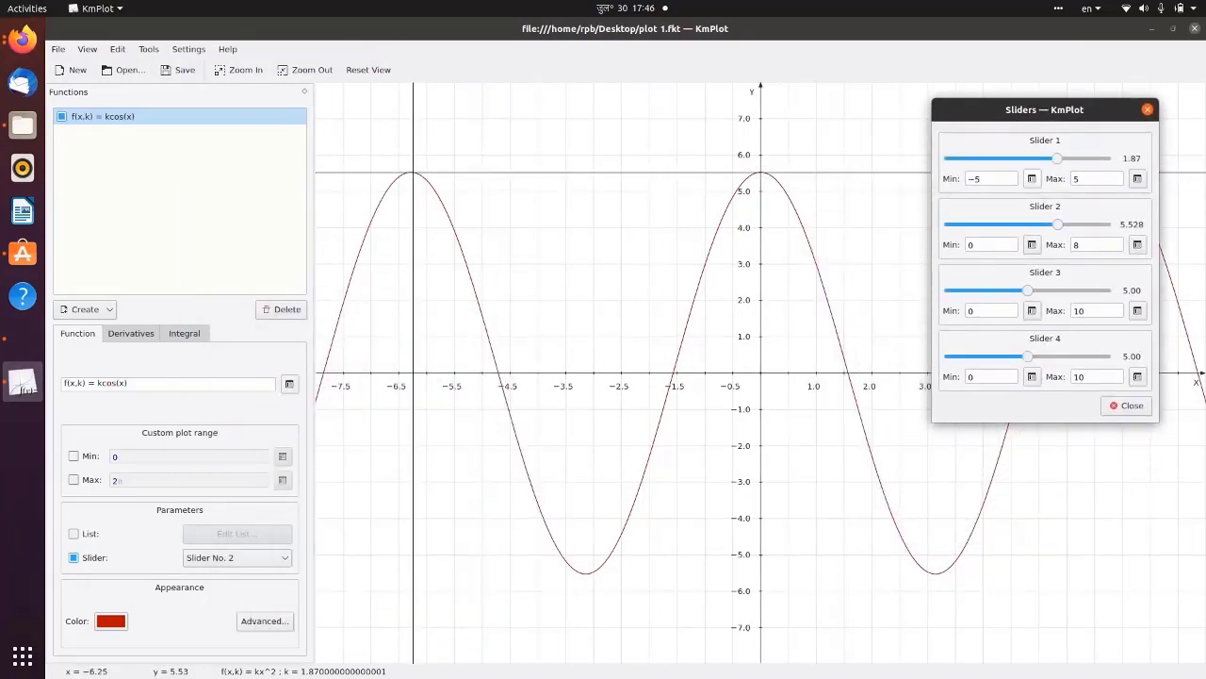
Bring up the available plot actions for the cosine curve at its peak near x = −6.25.
{"action": "left_click", "coordinate": [412, 172]}
{"action": "right_click", "coordinate": [412, 173]}
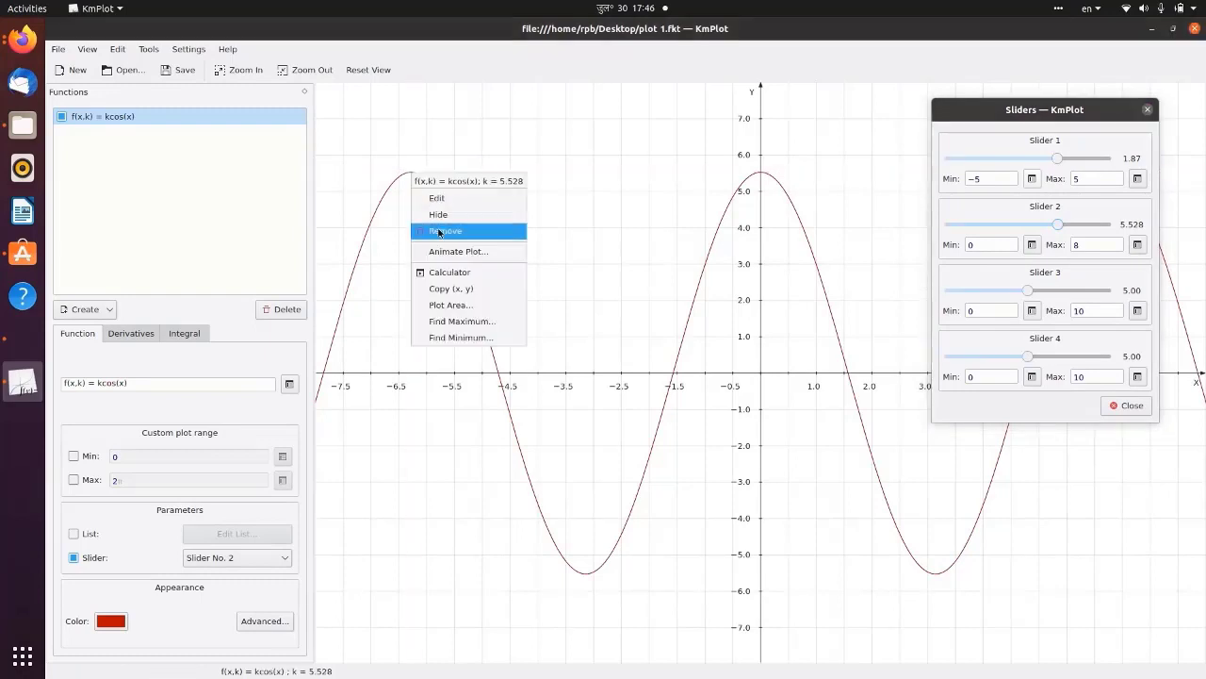